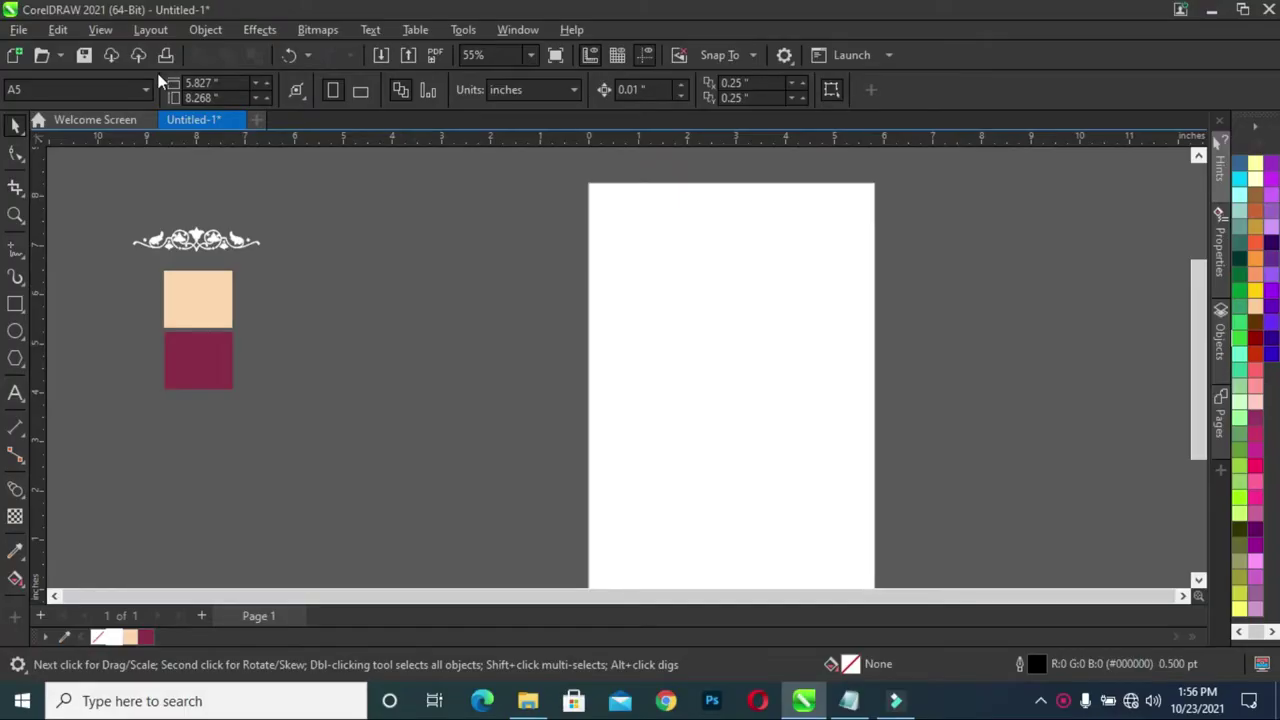
Set the page size to a 10 × 5 inch landscape spread
type("10")
key("Tab")
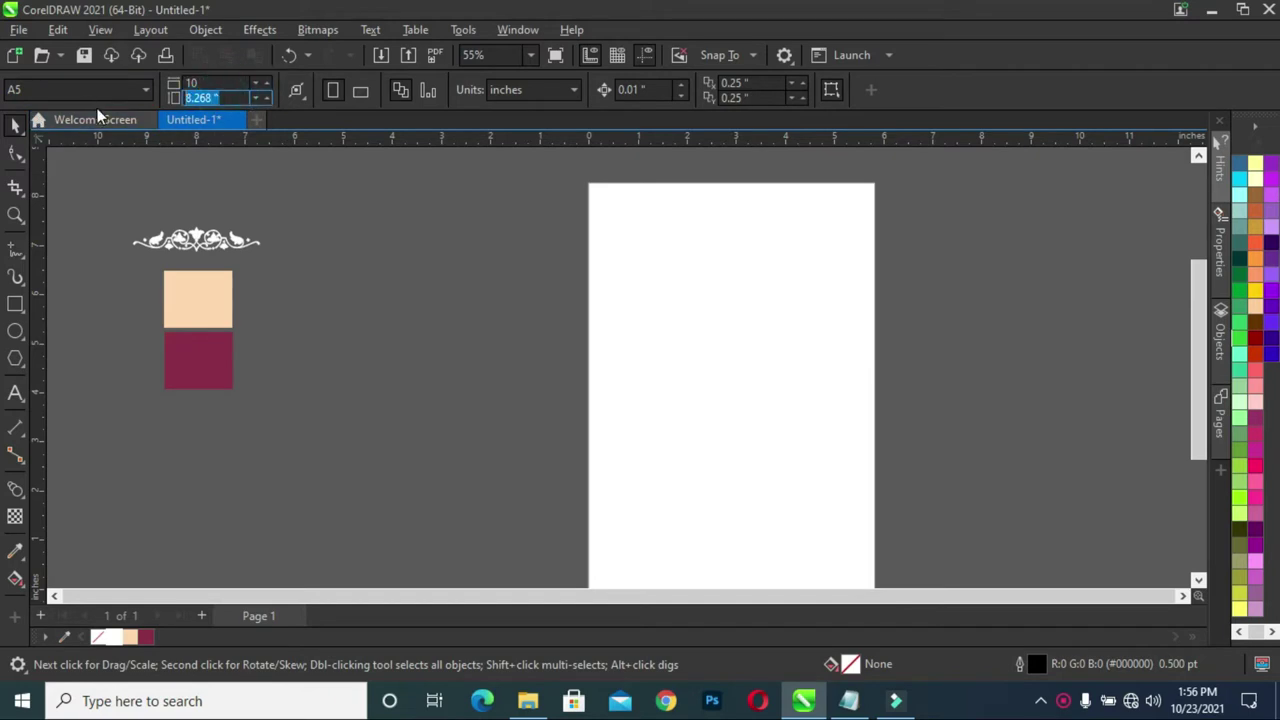
type("5")
key("Return")
Delete the selected object and zoom in on the resized page
left_click(643, 525)
key("Delete")
key("z")
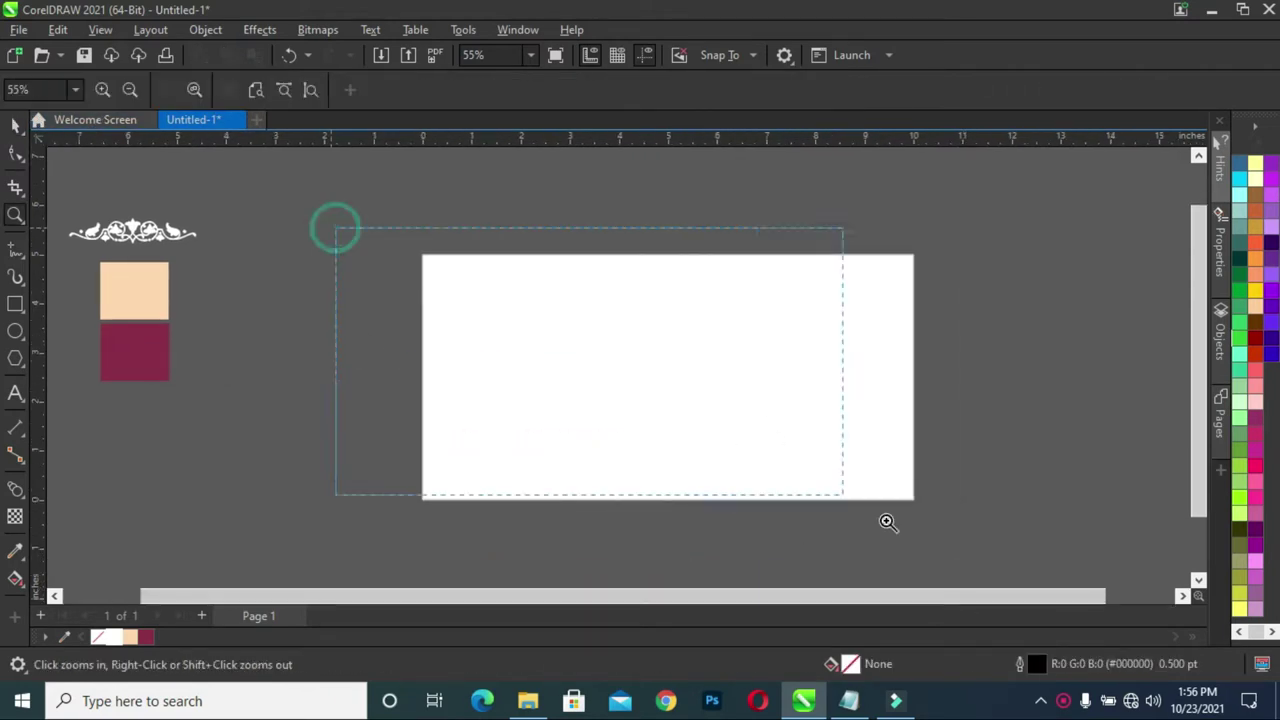
left_click_drag(845, 495, 334, 226)
left_click(14, 128)
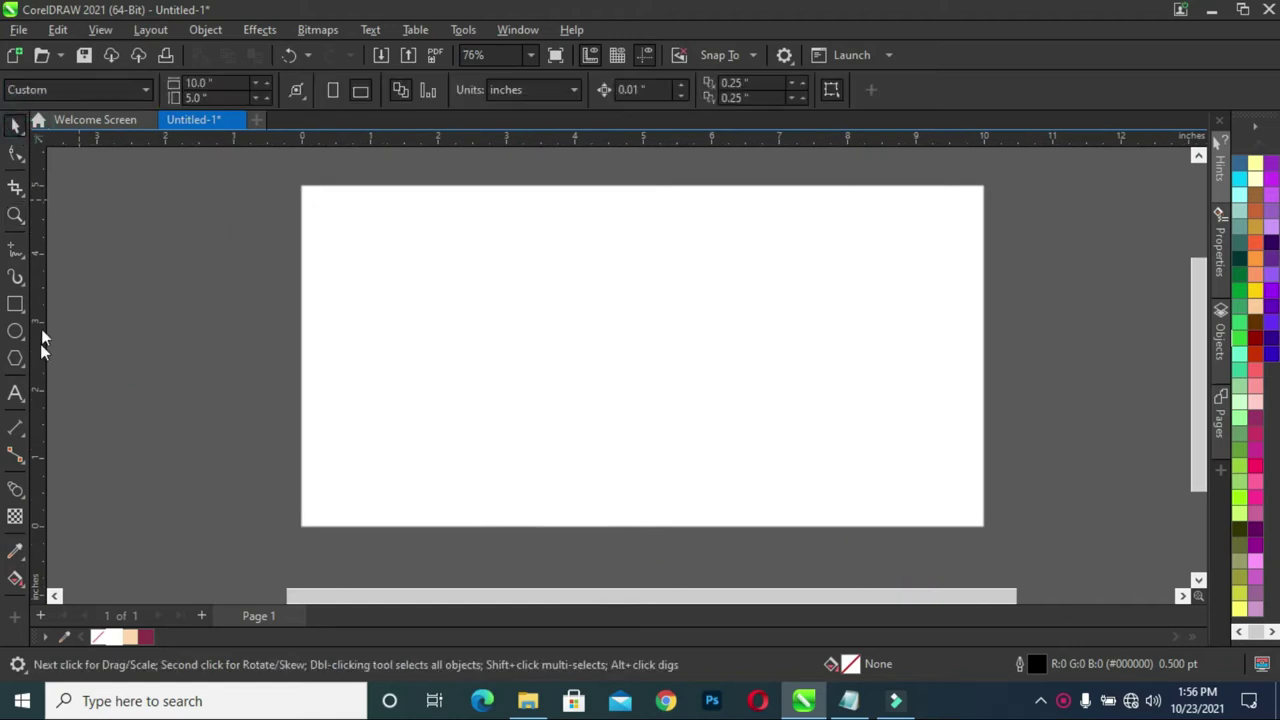
left_click(15, 304)
Draw a rectangle covering the whole page
left_click_drag(304, 186, 983, 527)
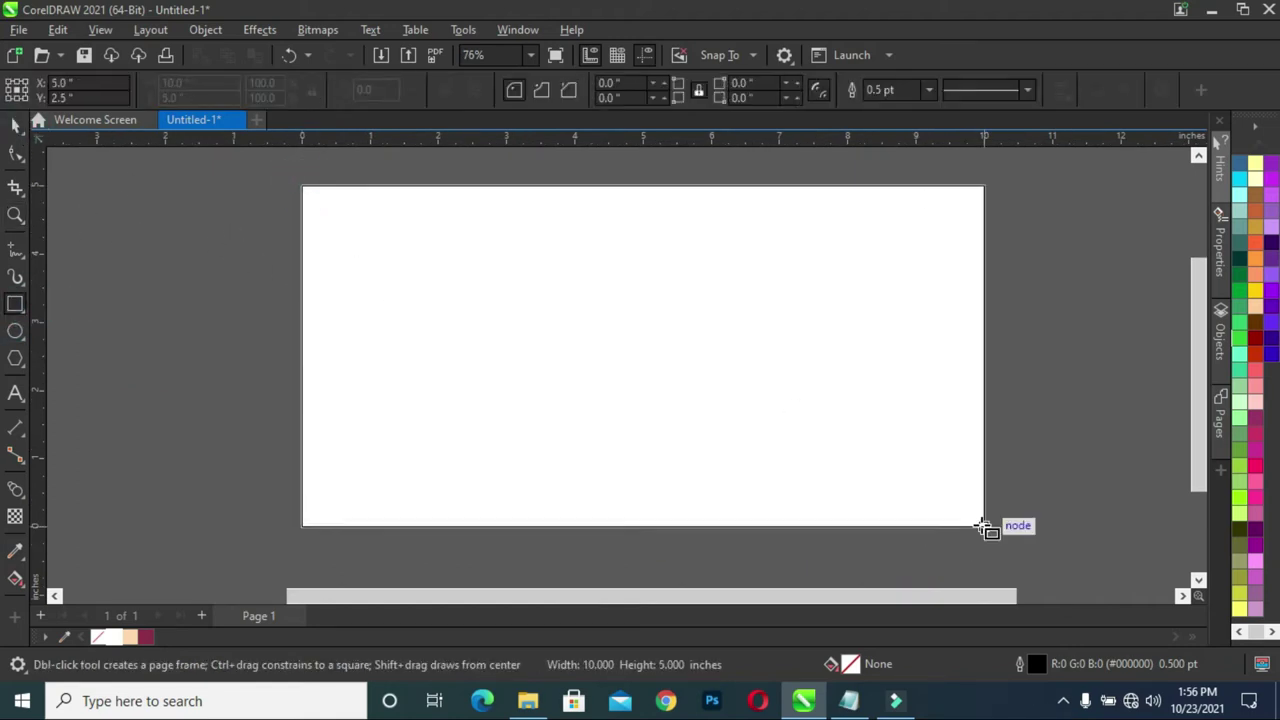
key("space")
left_click(143, 280)
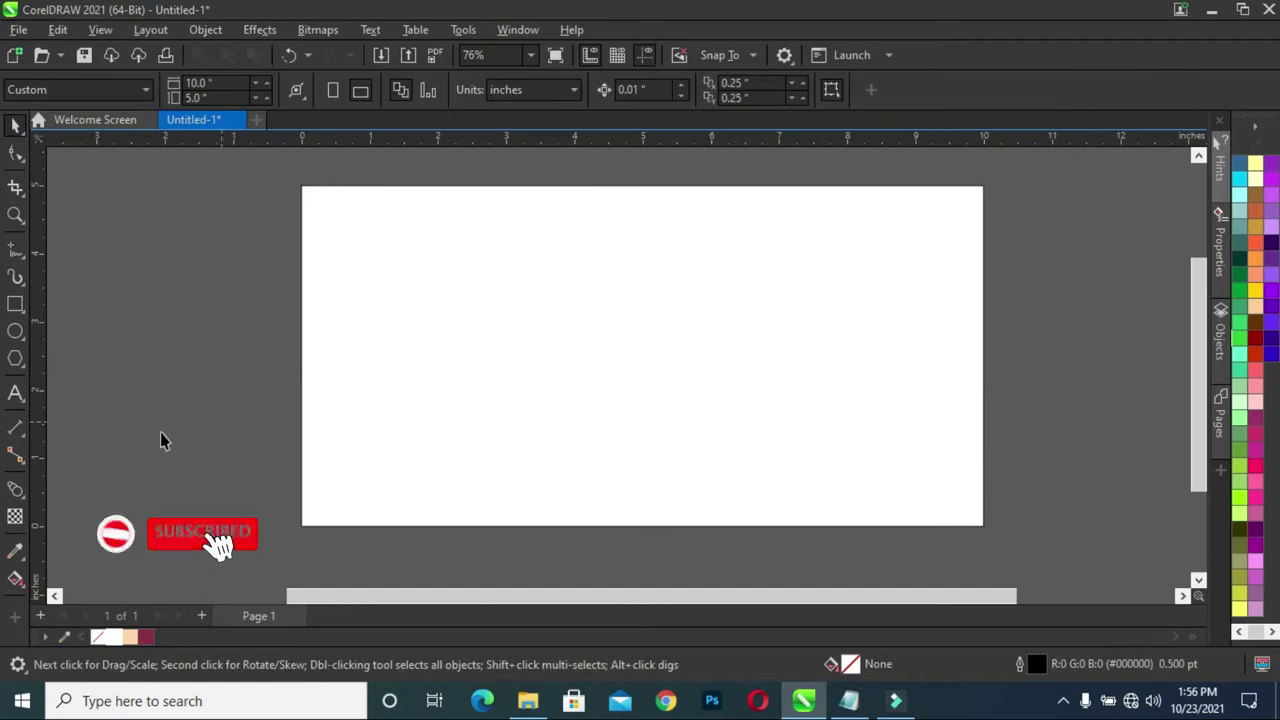
Add vertical centre-fold and edge guidelines plus horizontal top and bottom margin guidelines
left_click_drag(41, 403, 642, 358)
left_click_drag(45, 346, 623, 386)
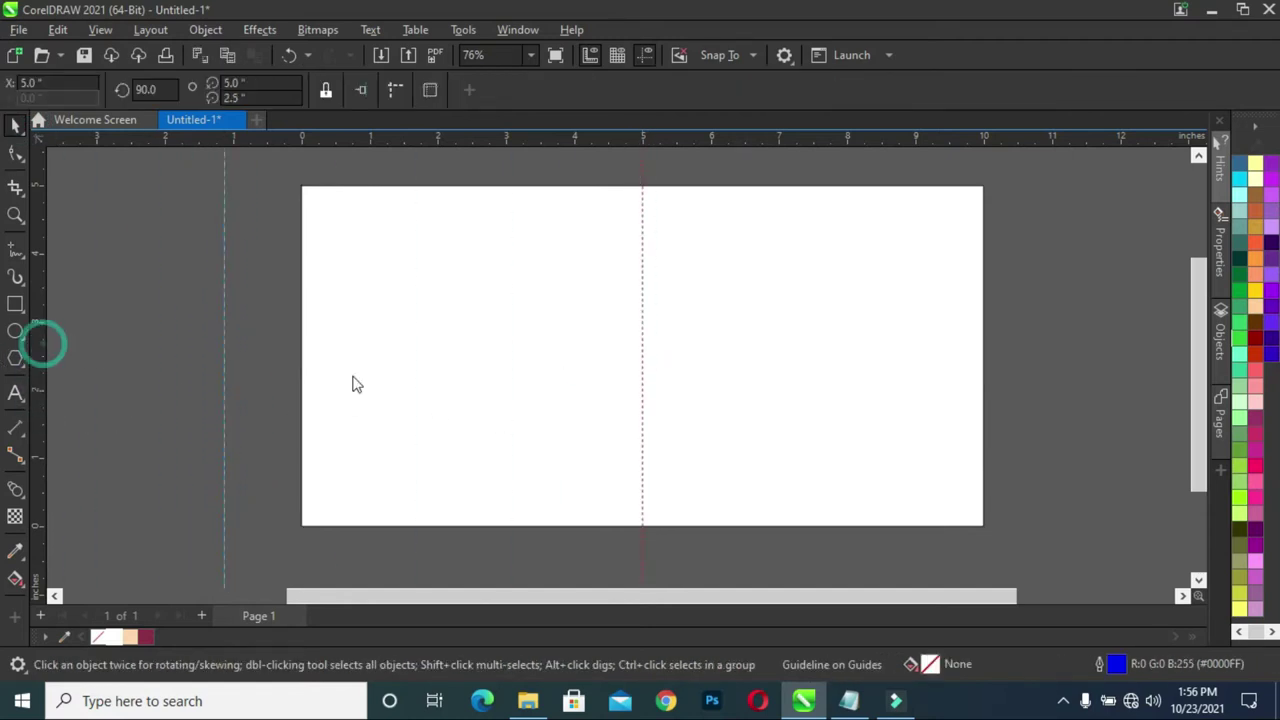
mouse_move(44, 378)
left_mouse_down()
mouse_move(948, 358)
mouse_move(967, 373)
left_mouse_up()
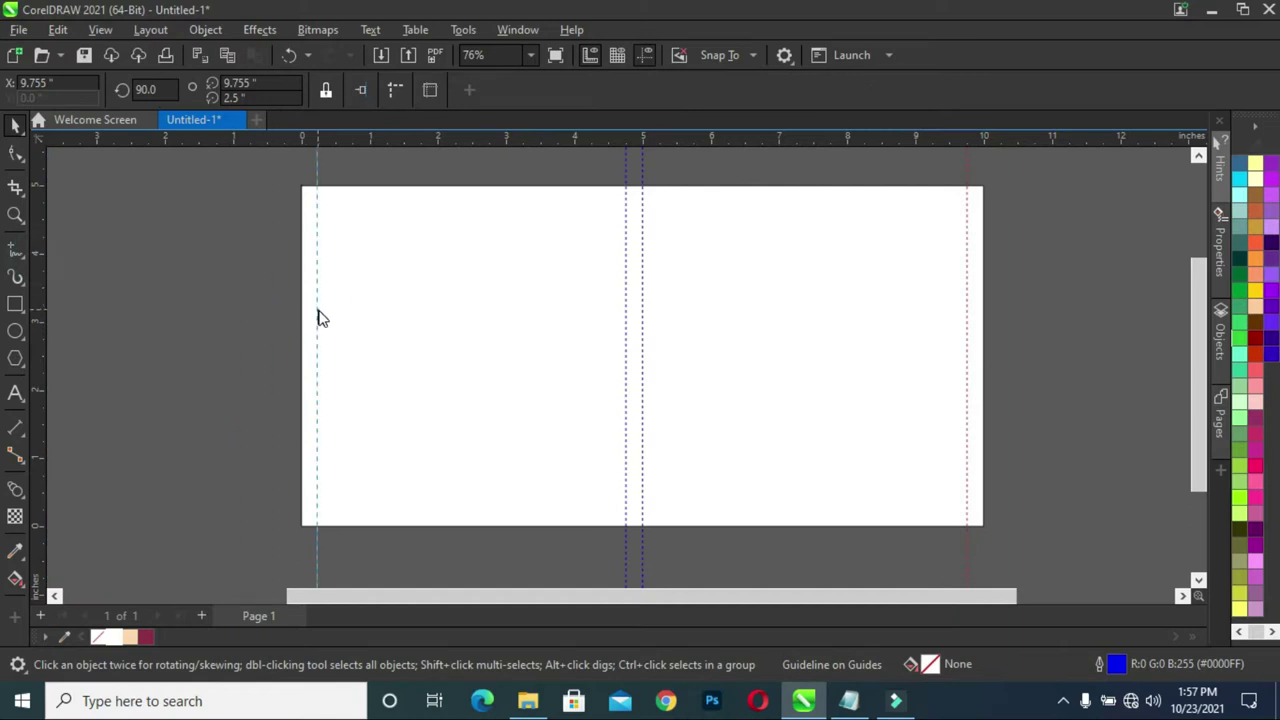
left_click_drag(43, 293, 672, 350)
left_click_drag(549, 143, 547, 511)
left_click(197, 343)
Resize the page rectangles into two half-width 5 × 5 inch panels
left_click(441, 317)
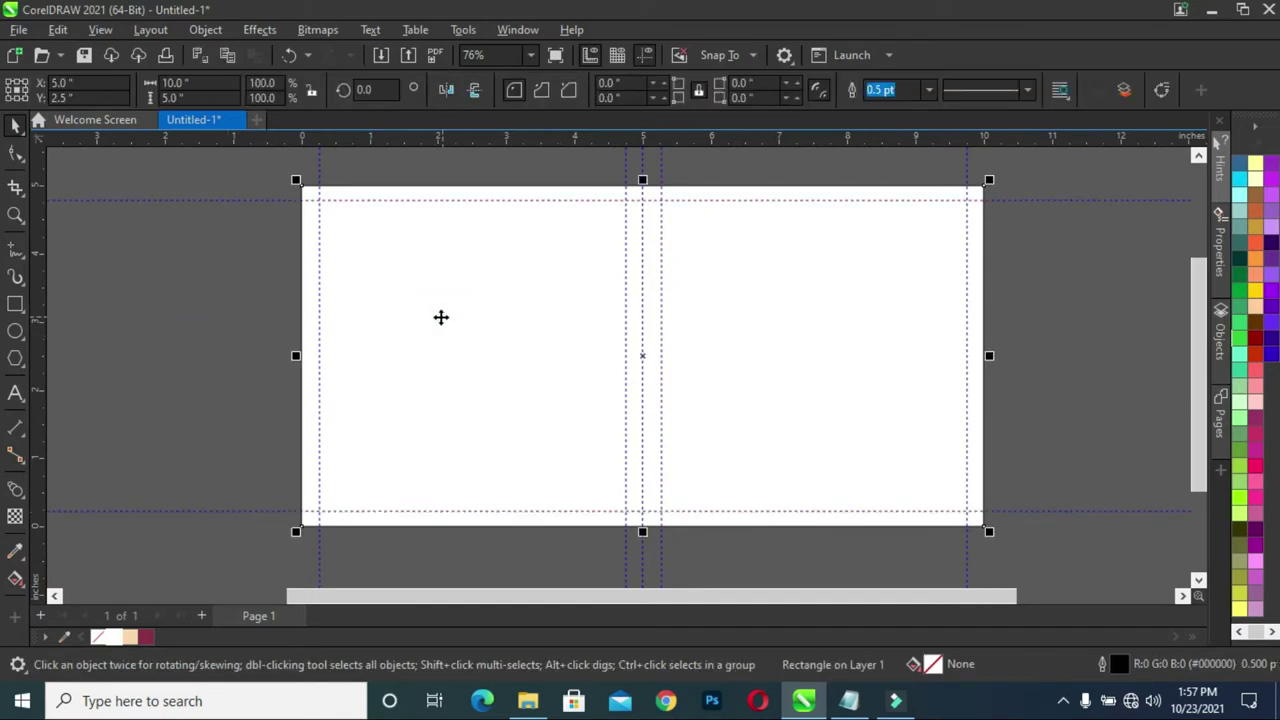
left_click_drag(303, 356, 642, 356)
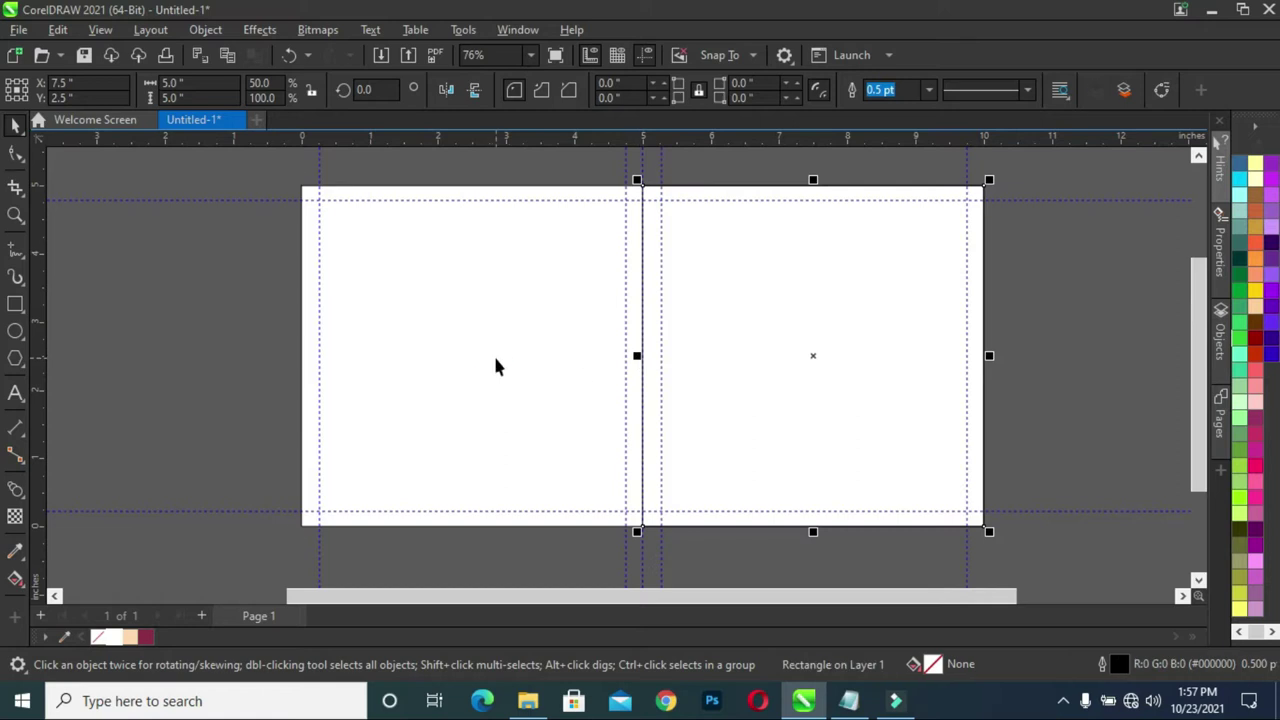
left_click_drag(989, 357, 643, 370)
left_click(457, 334)
left_click_drag(257, 180, 1046, 542)
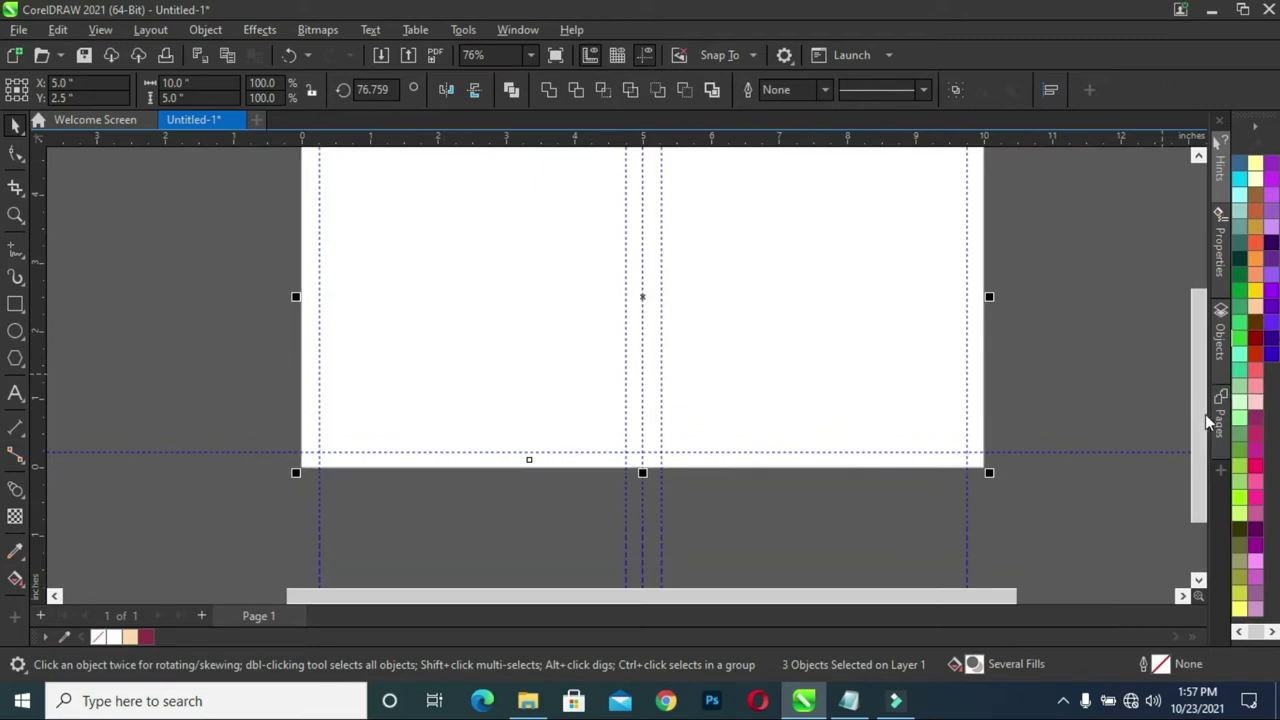
left_click_drag(1198, 420, 1193, 383)
left_click(171, 340)
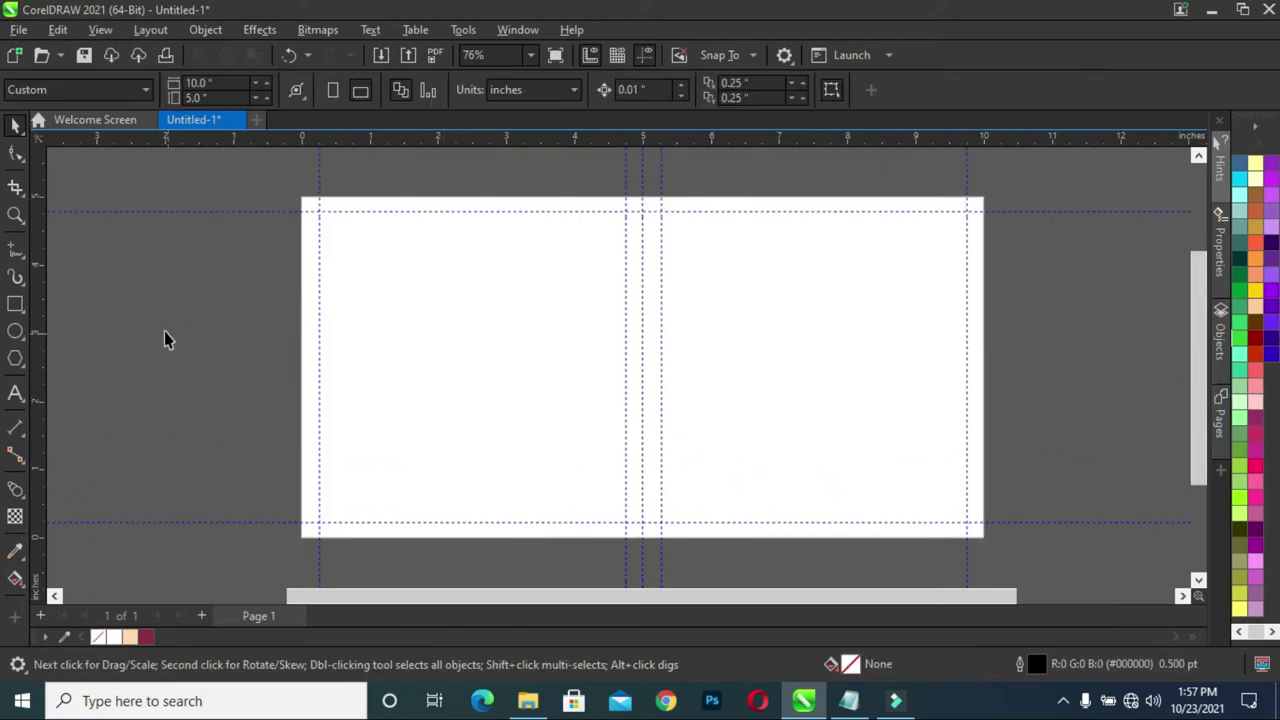
Draw a large circle on the right half of the page
left_click(15, 331)
left_click_drag(683, 244, 931, 490)
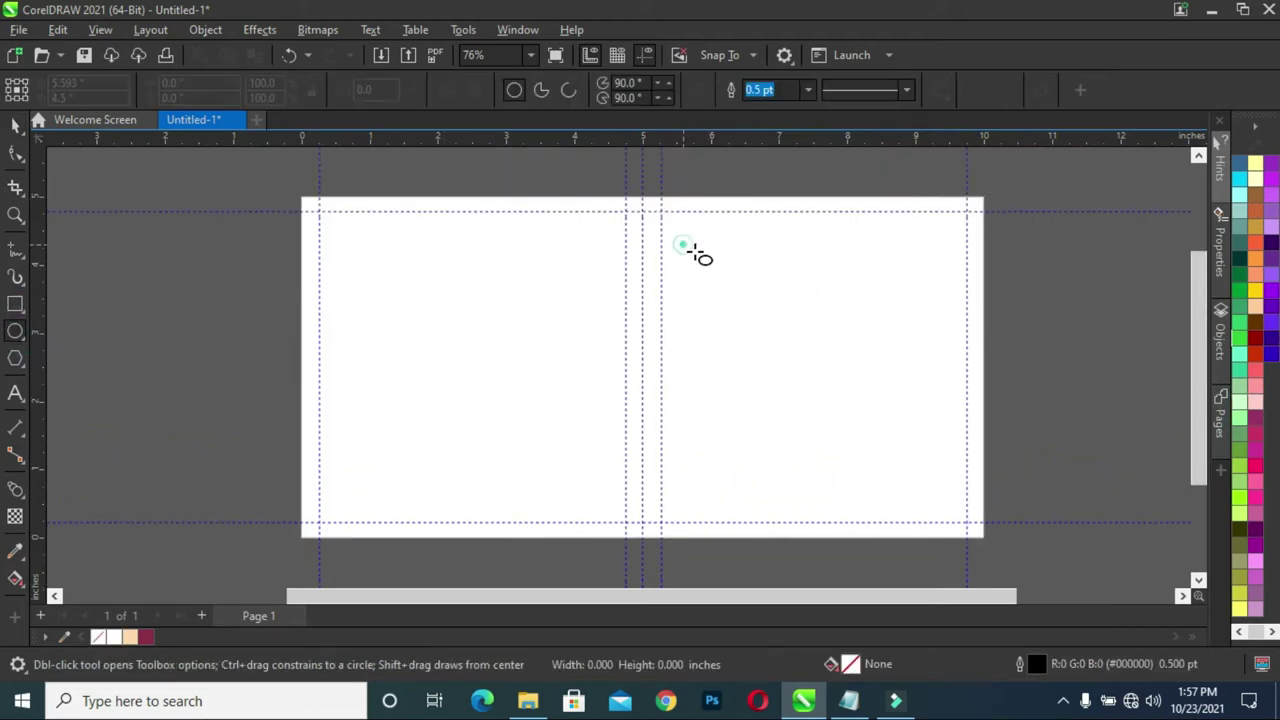
key("space")
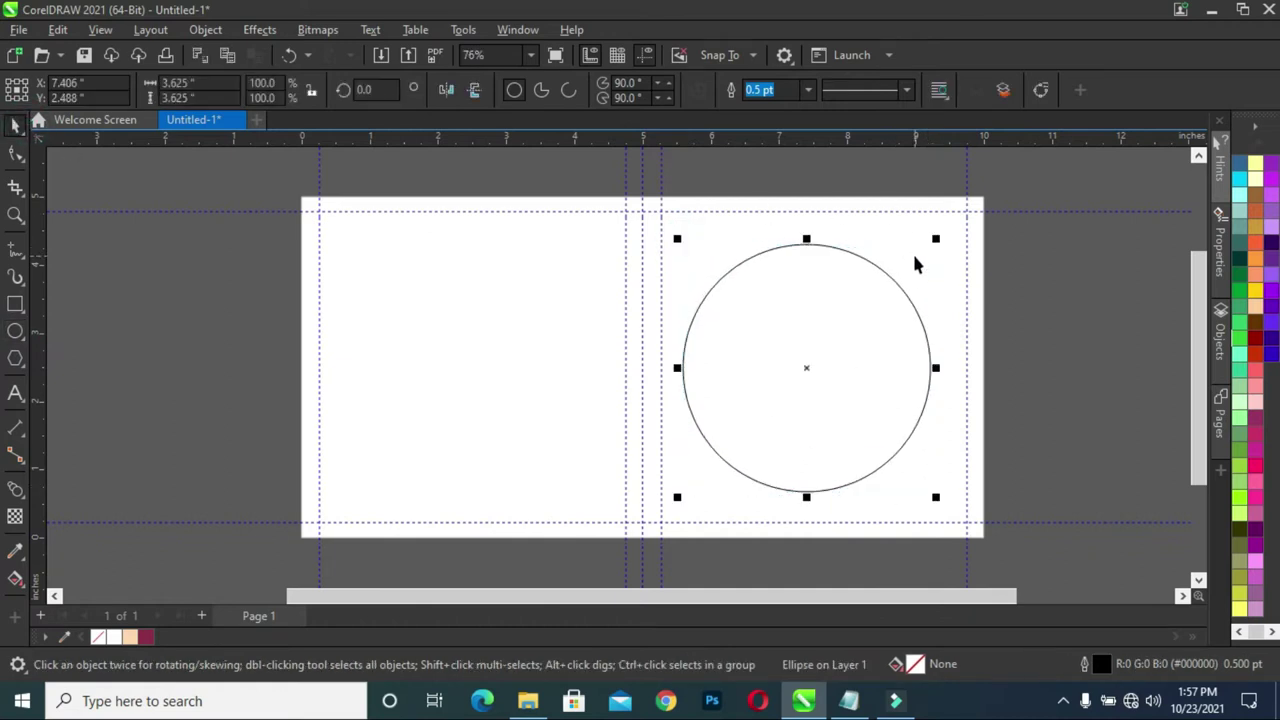
scroll(889, 428, "up", 1)
scroll(930, 432, "up", 1)
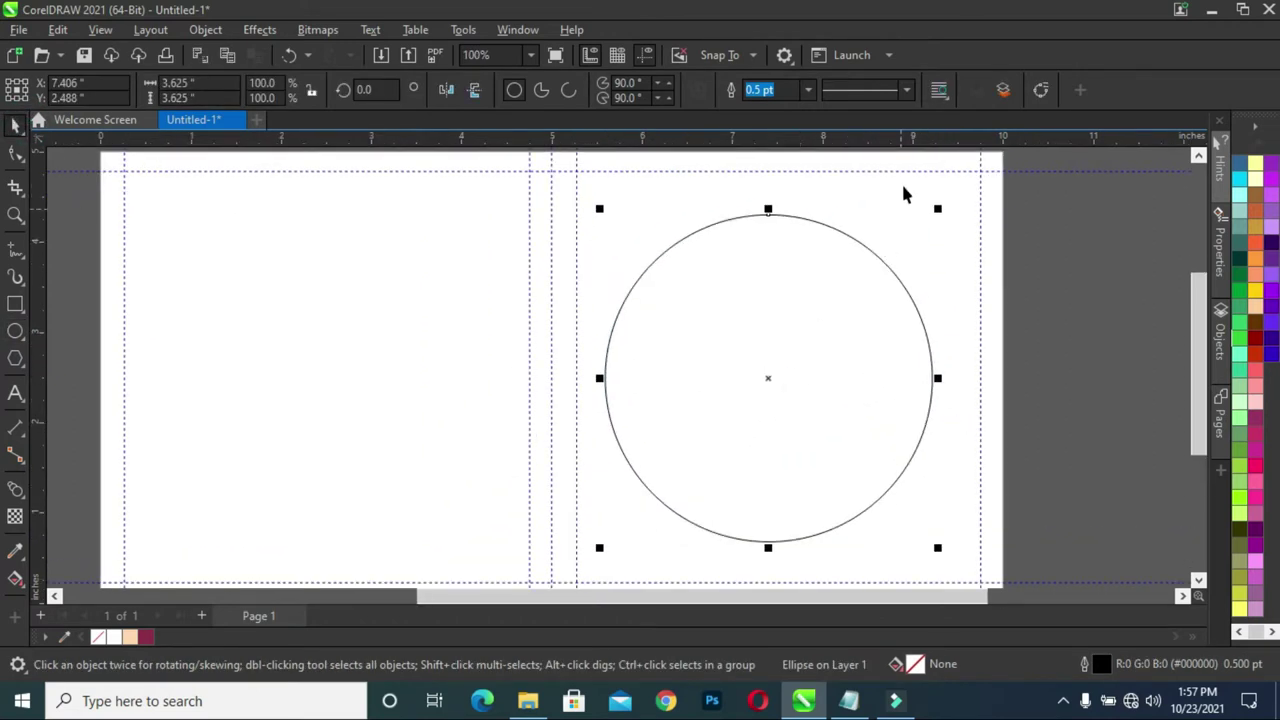
left_click(905, 178)
key("Right")
left_click(1113, 300)
left_click(803, 320)
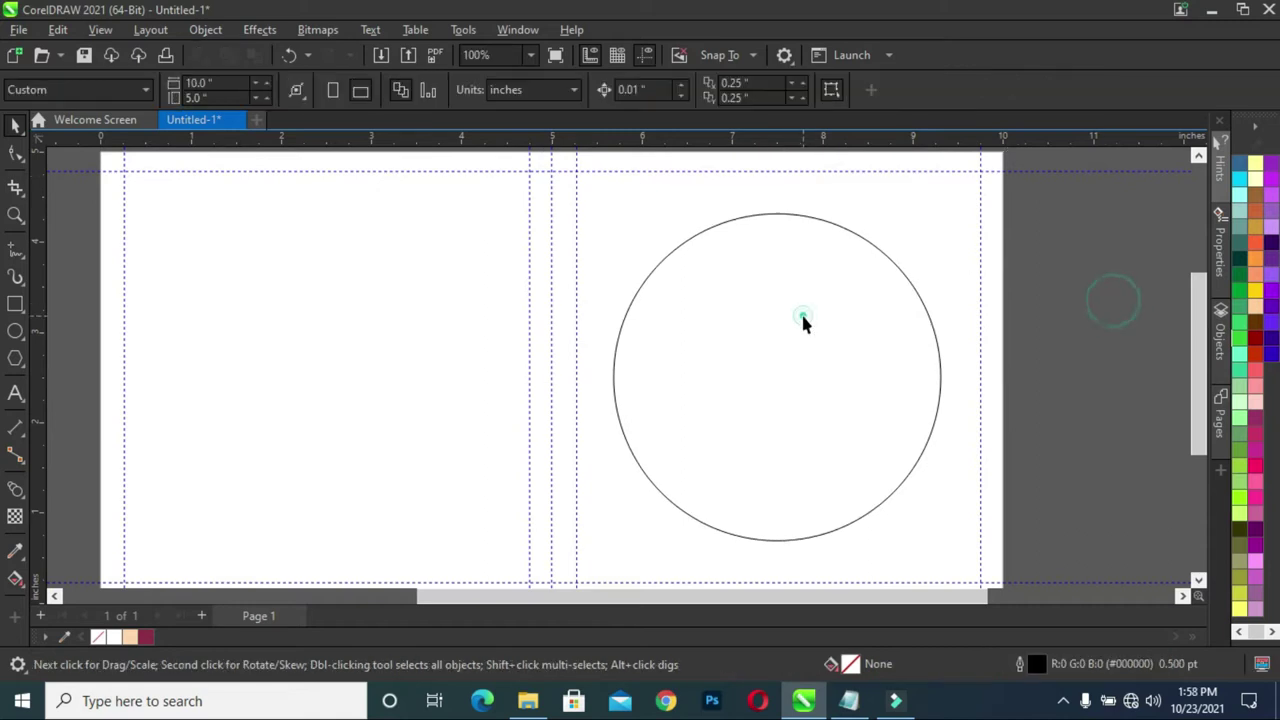
left_click(1123, 243)
left_click(913, 205)
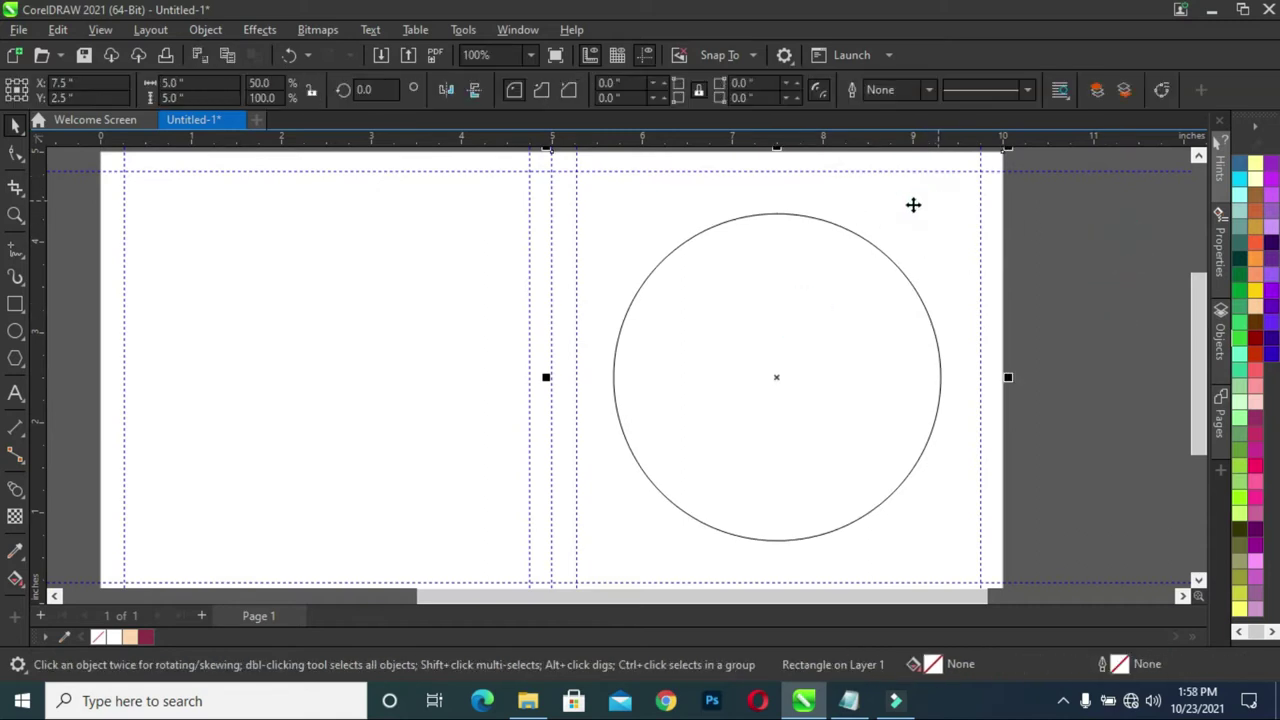
scroll(600, 578, "down", 3)
Shrink the ornament and colour swatches and place them just left of the page
left_click_drag(732, 594, 544, 594)
left_click_drag(72, 232, 368, 495)
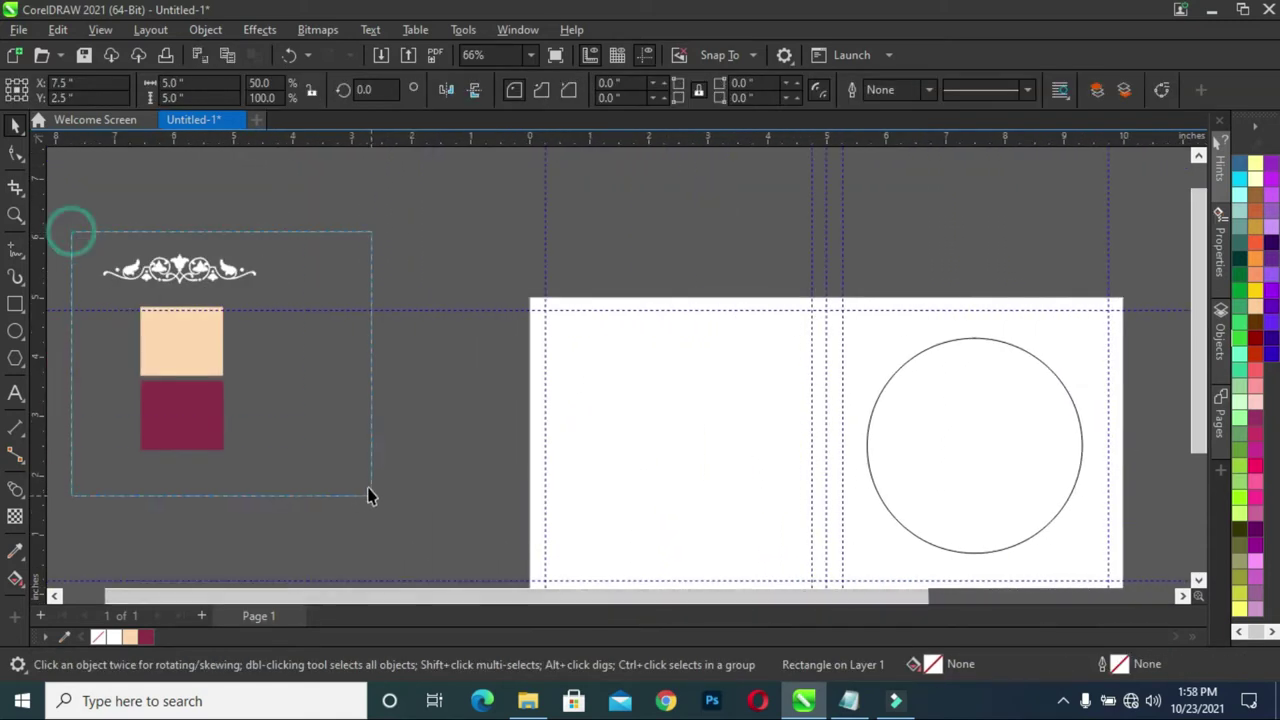
left_click_drag(189, 339, 420, 413)
left_click_drag(500, 323, 437, 403)
mouse_move(385, 460)
left_mouse_down()
mouse_move(455, 442)
mouse_move(452, 430)
left_mouse_up()
left_click_drag(623, 601, 680, 601)
key("z")
left_click_drag(286, 196, 1086, 566)
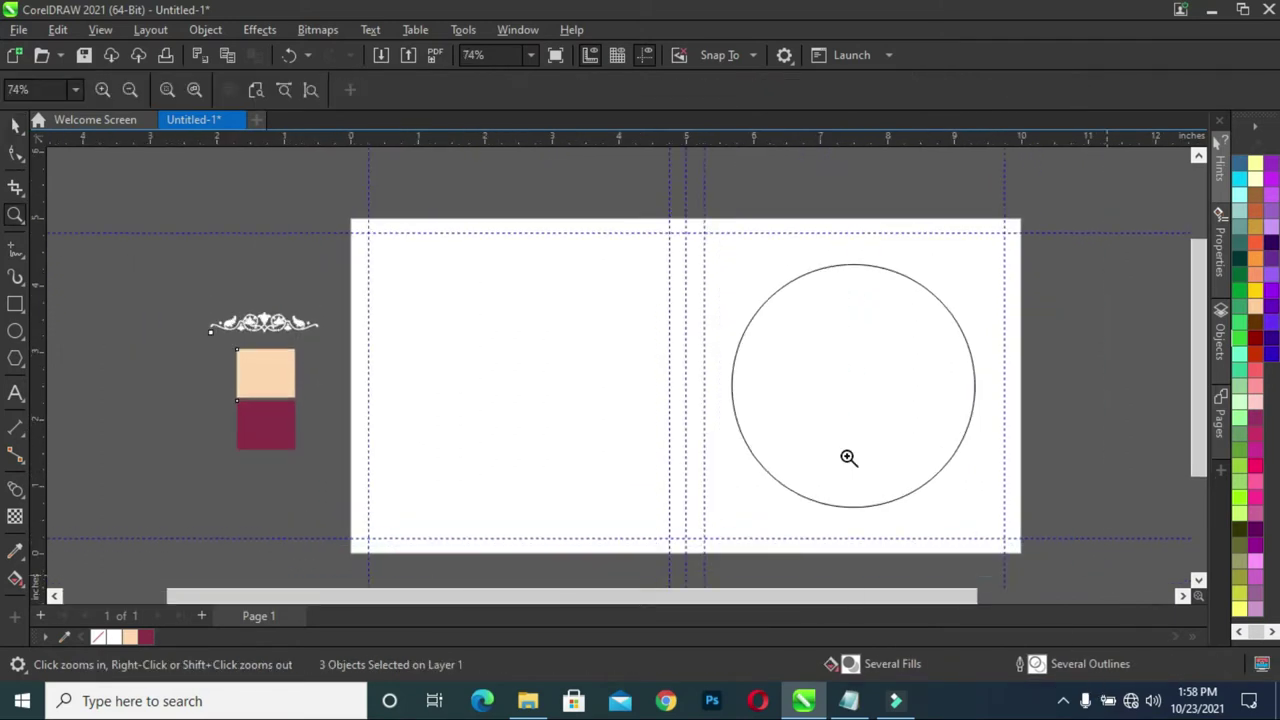
left_click(13, 122)
Copy the peach swatch's fill onto the right panel rectangle
left_click(270, 362)
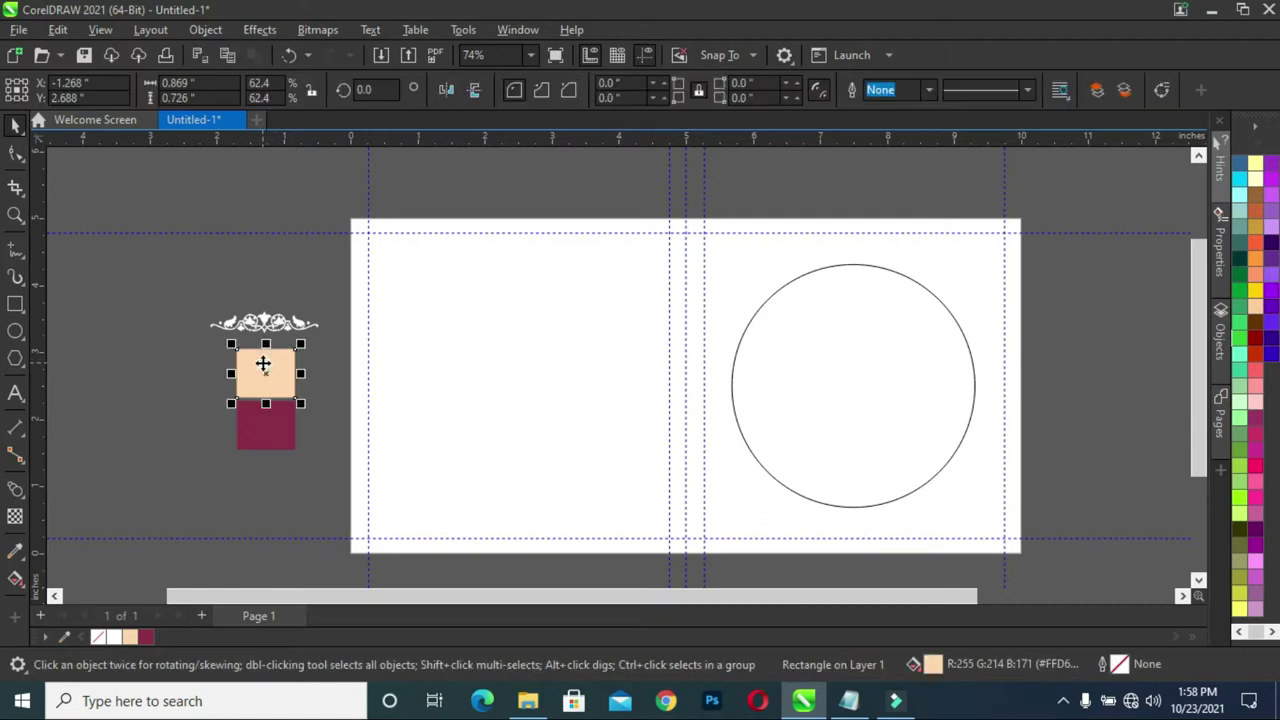
left_click(790, 312)
left_click(738, 247)
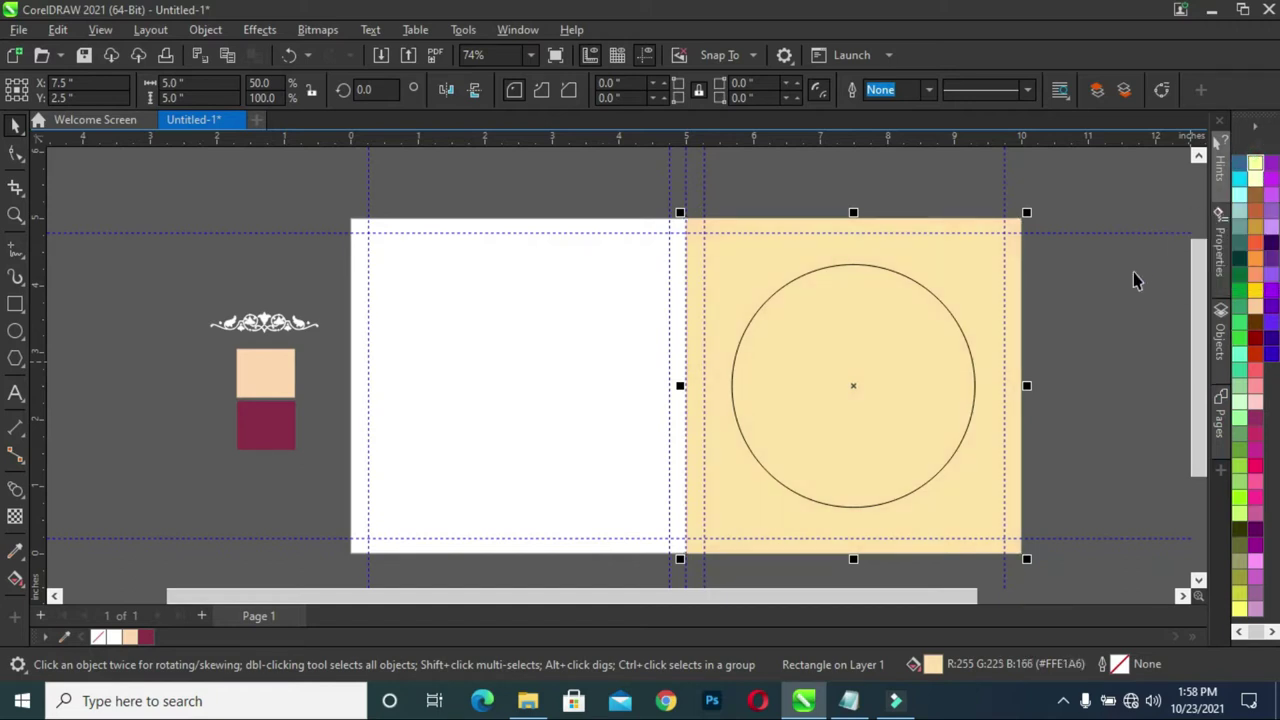
left_click(290, 497)
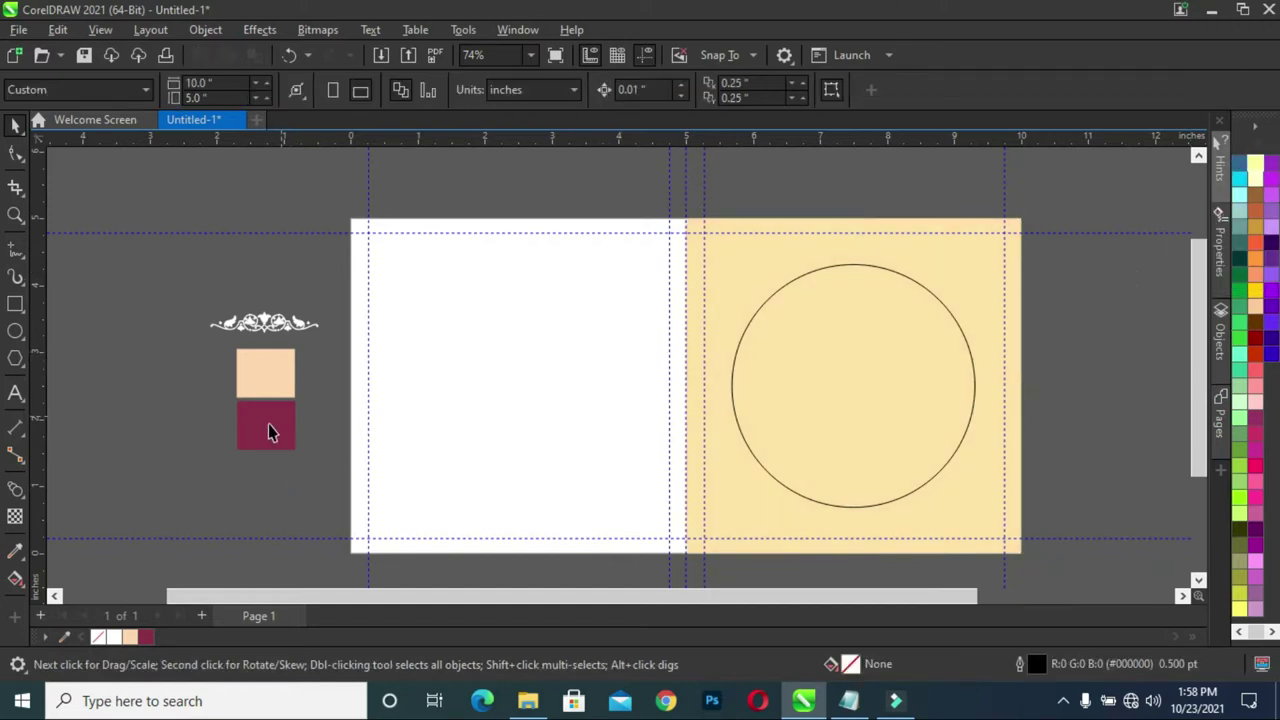
left_click(795, 270)
scroll(946, 320, "up", 1)
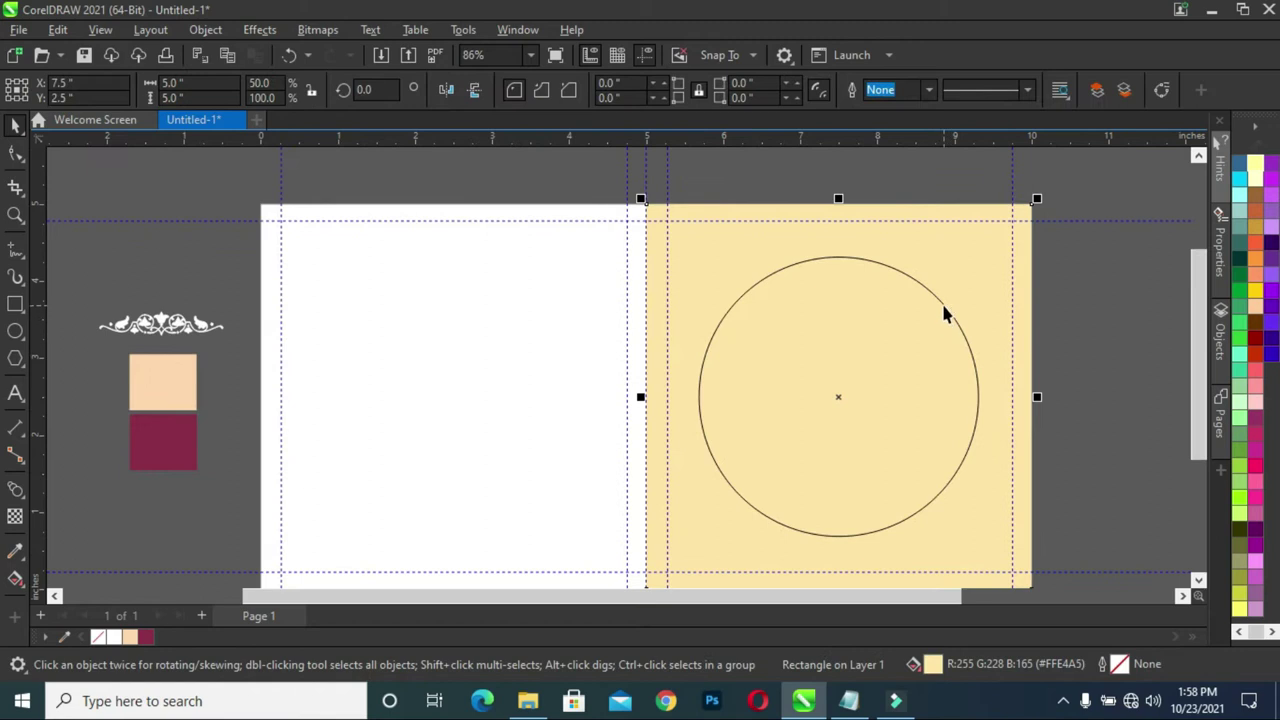
Draw a wide band and a thinner strip just below it across the right panel
left_click(941, 301)
key("F6")
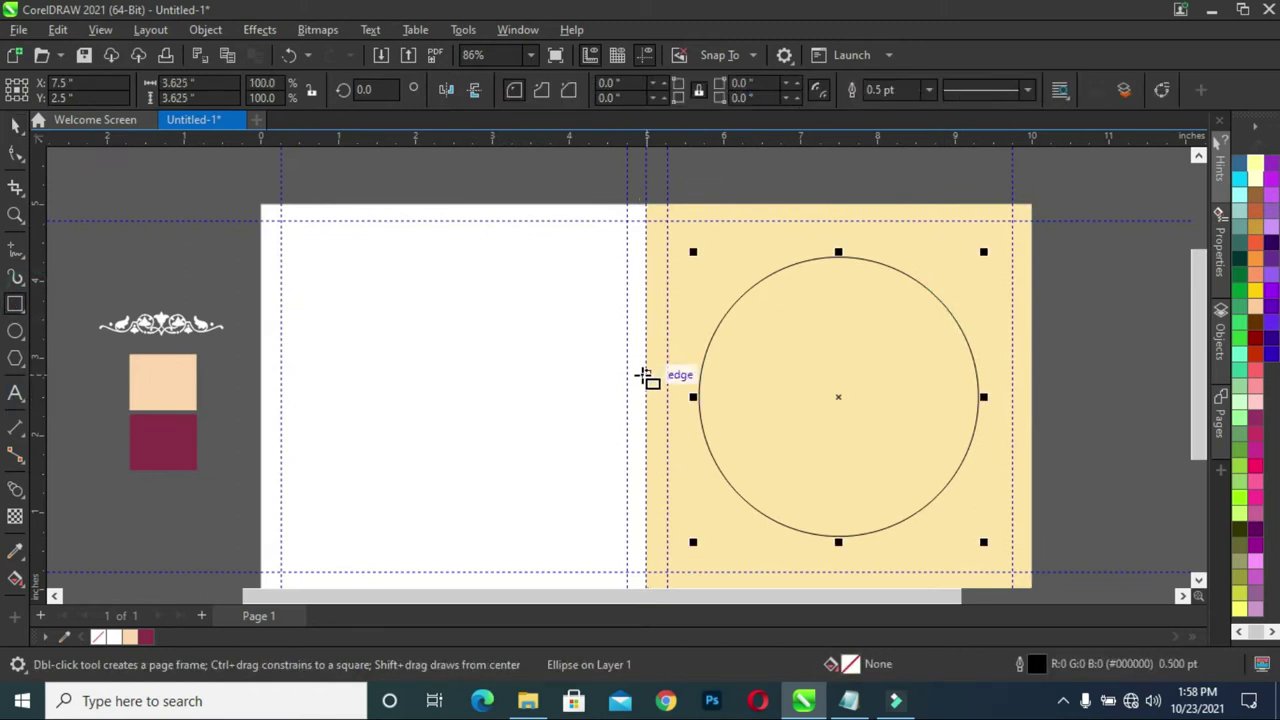
mouse_move(646, 372)
left_mouse_down()
mouse_move(1034, 443)
mouse_move(1043, 417)
left_mouse_up()
left_click(15, 124)
scroll(1046, 411, "up", 2)
scroll(715, 355, "down", 2)
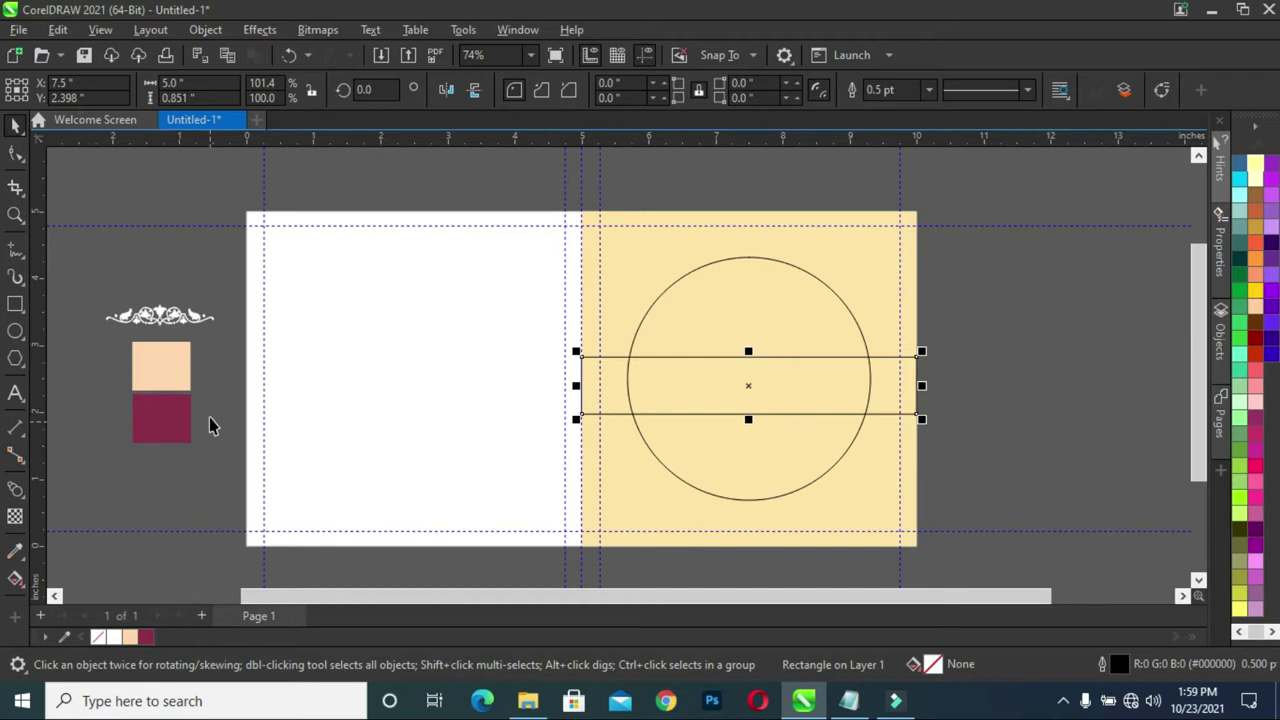
left_click_drag(750, 354, 740, 413)
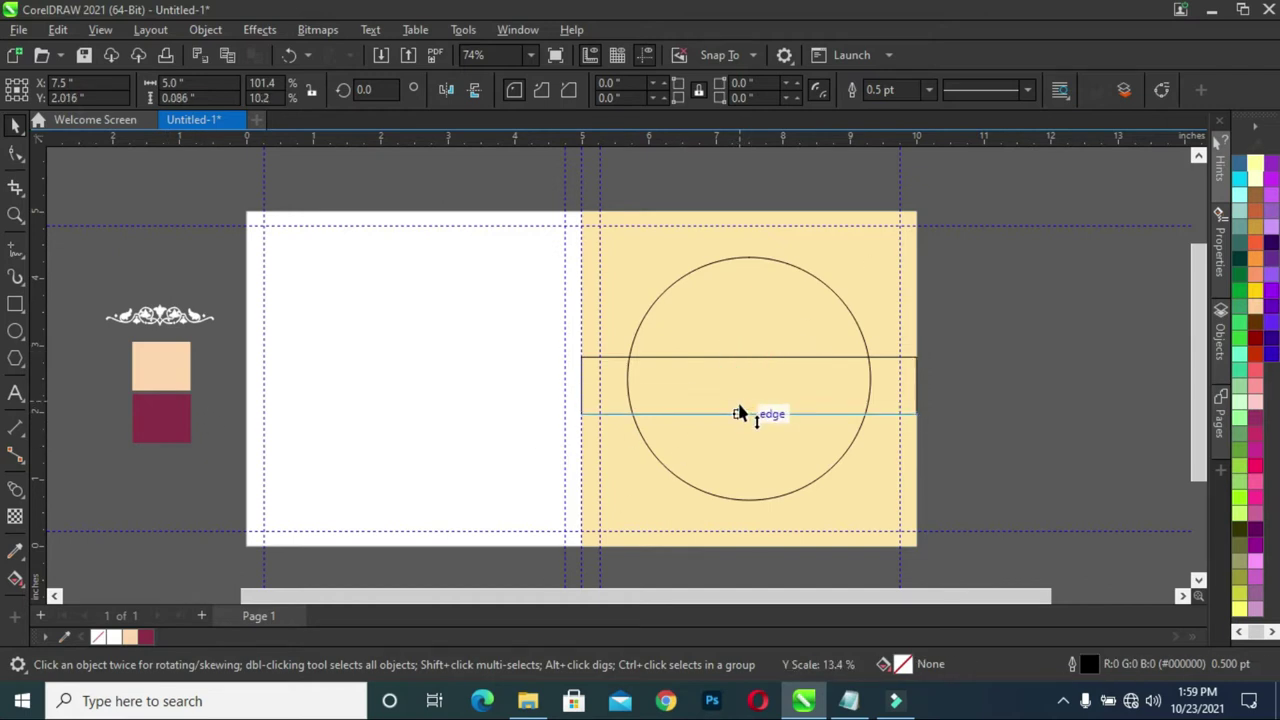
key("Down")
key("Down")
key("Down")
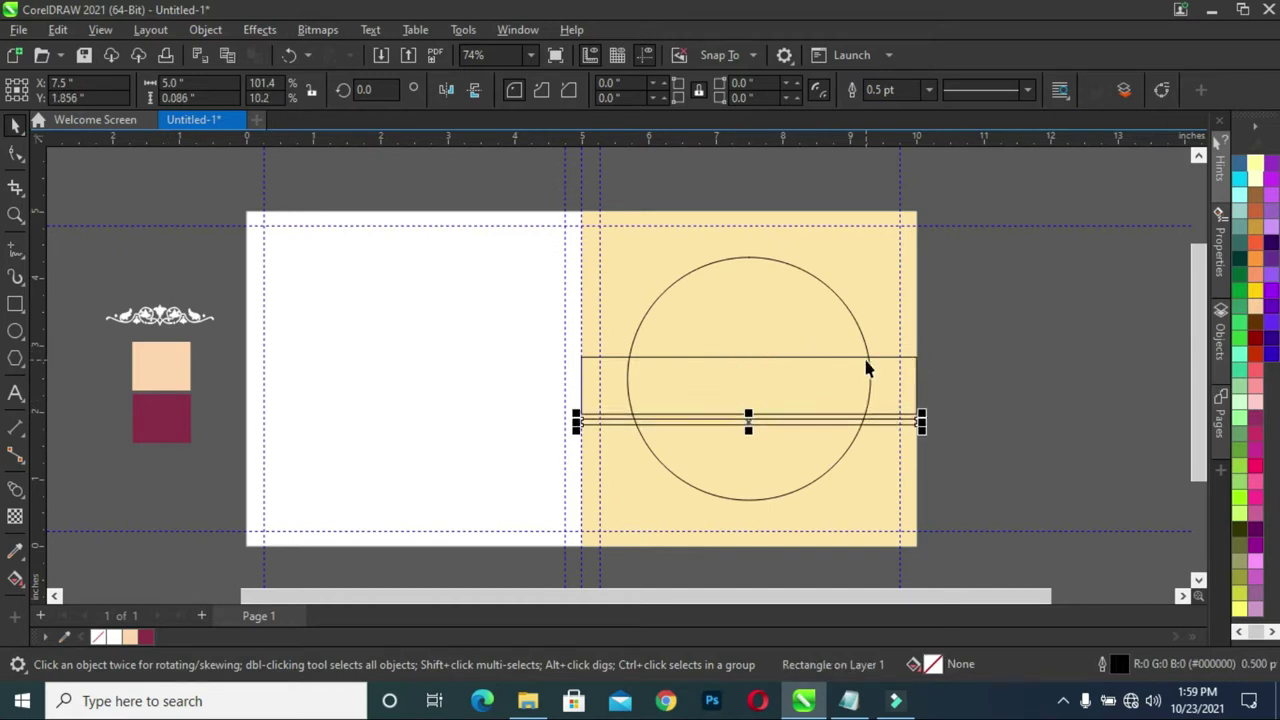
Fill both bars light grey and remove their outlines
scroll(1025, 360, "up", 1)
scroll(1025, 360, "up", 1)
scroll(1034, 343, "down", 1)
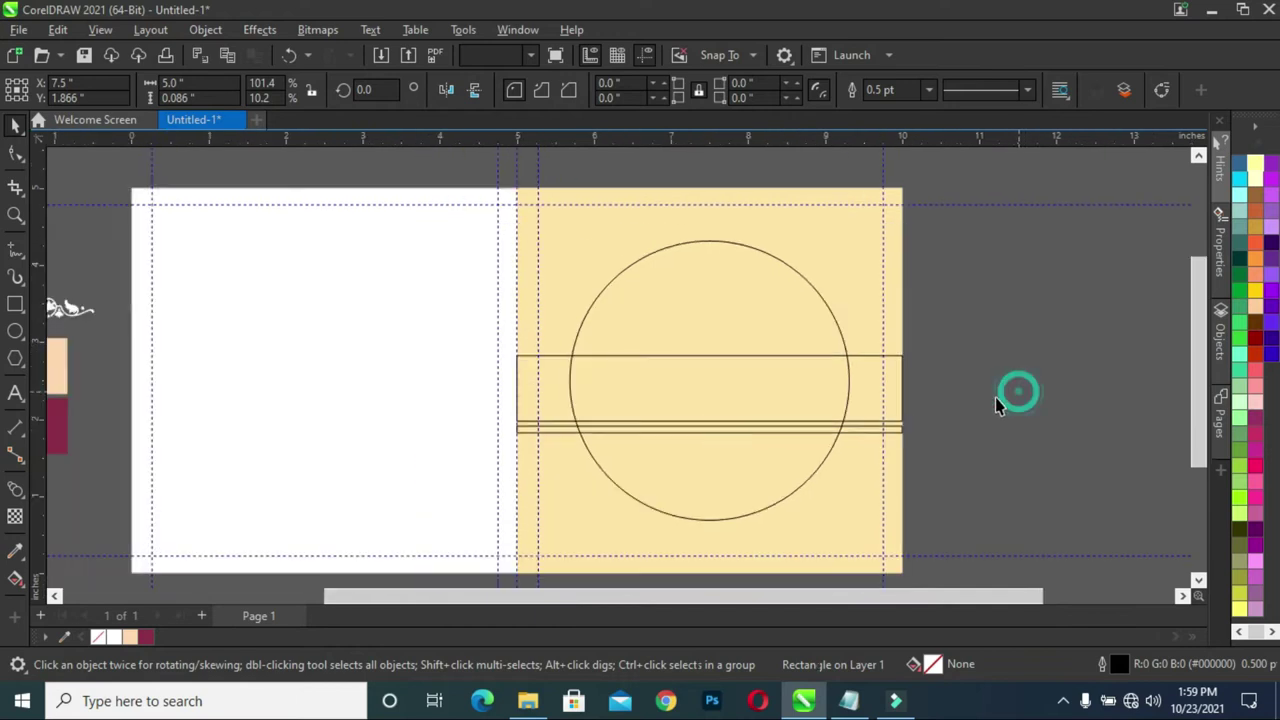
left_click_drag(505, 343, 982, 460)
scroll(1240, 303, "up", 3)
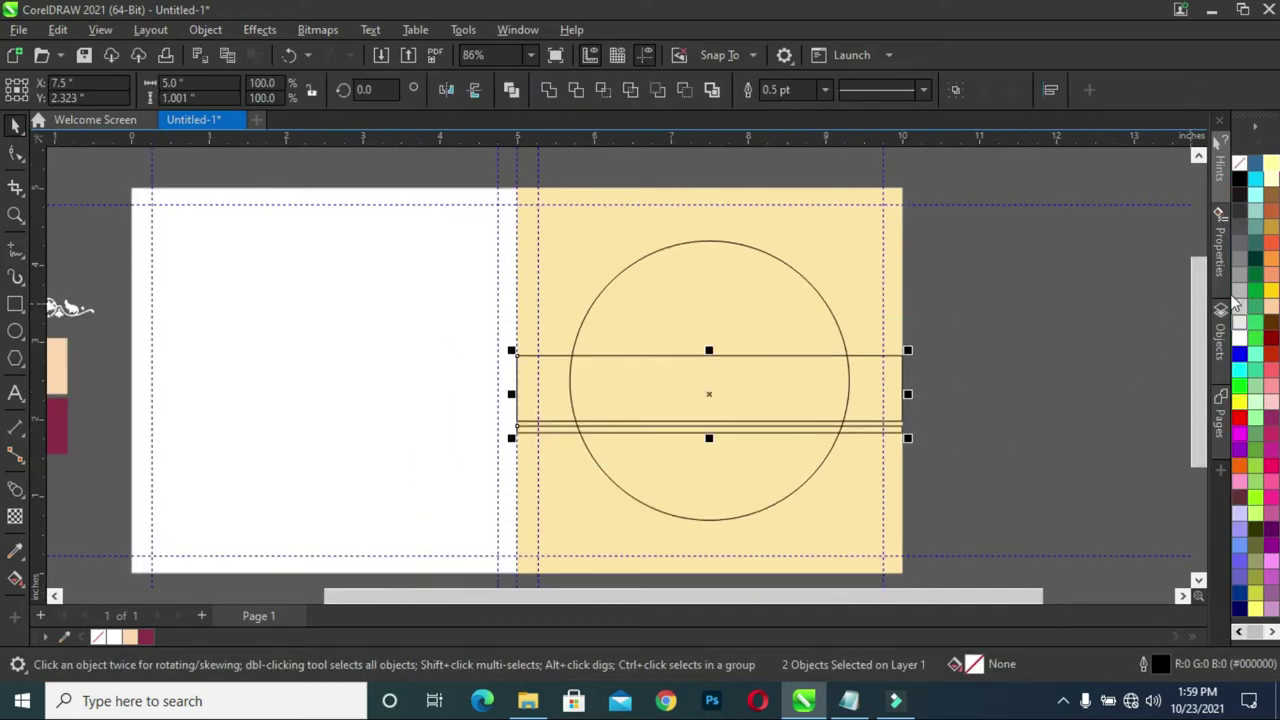
left_click(1242, 300)
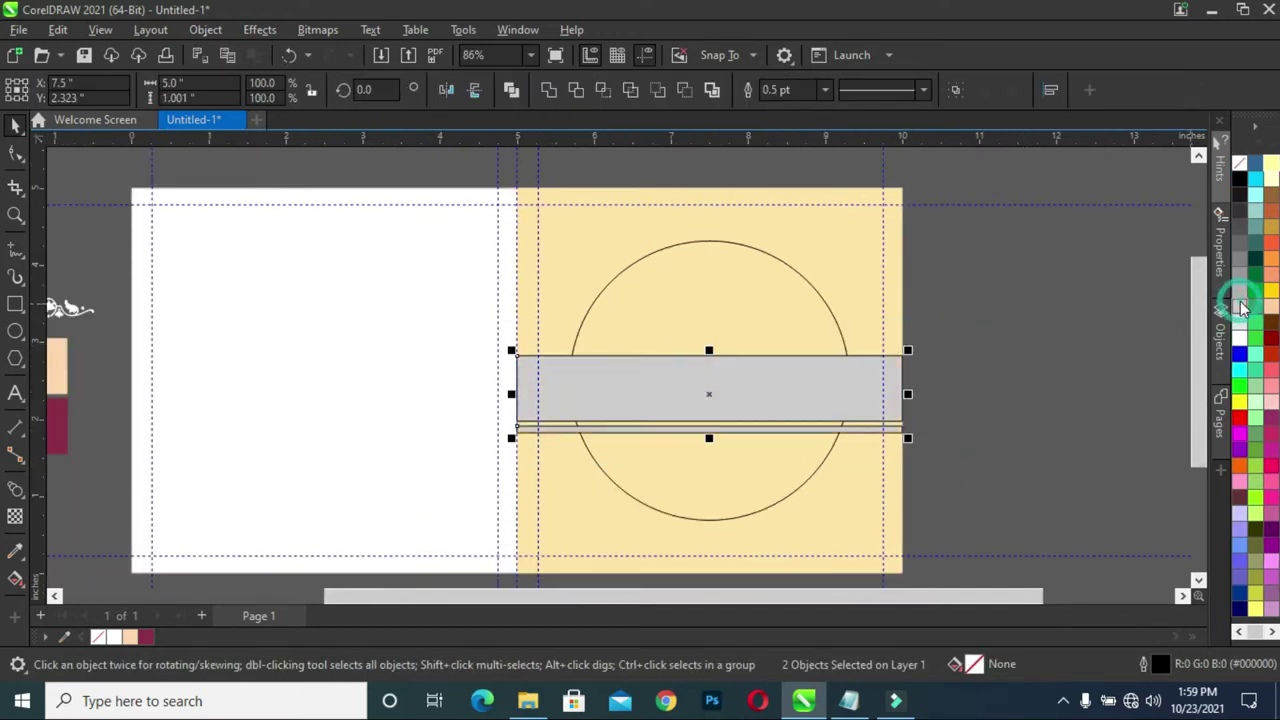
right_click(97, 638)
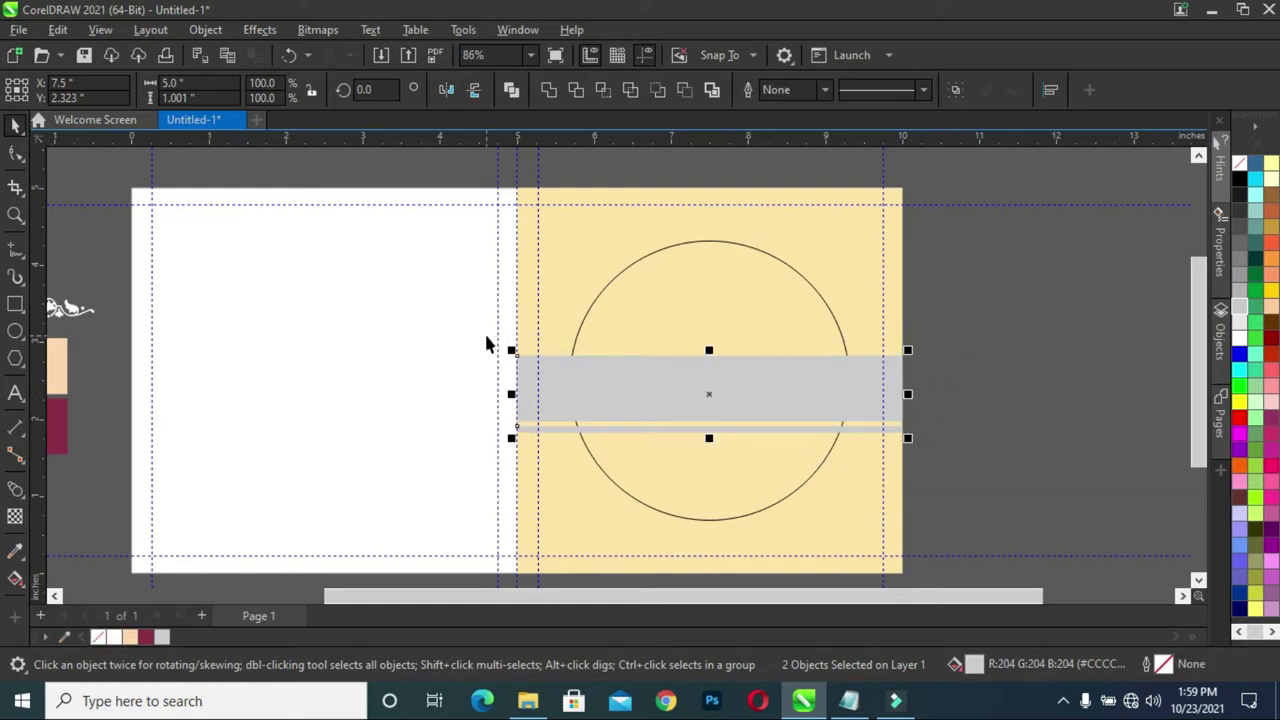
Send the grey bars one step back, behind the circle
right_click(758, 399)
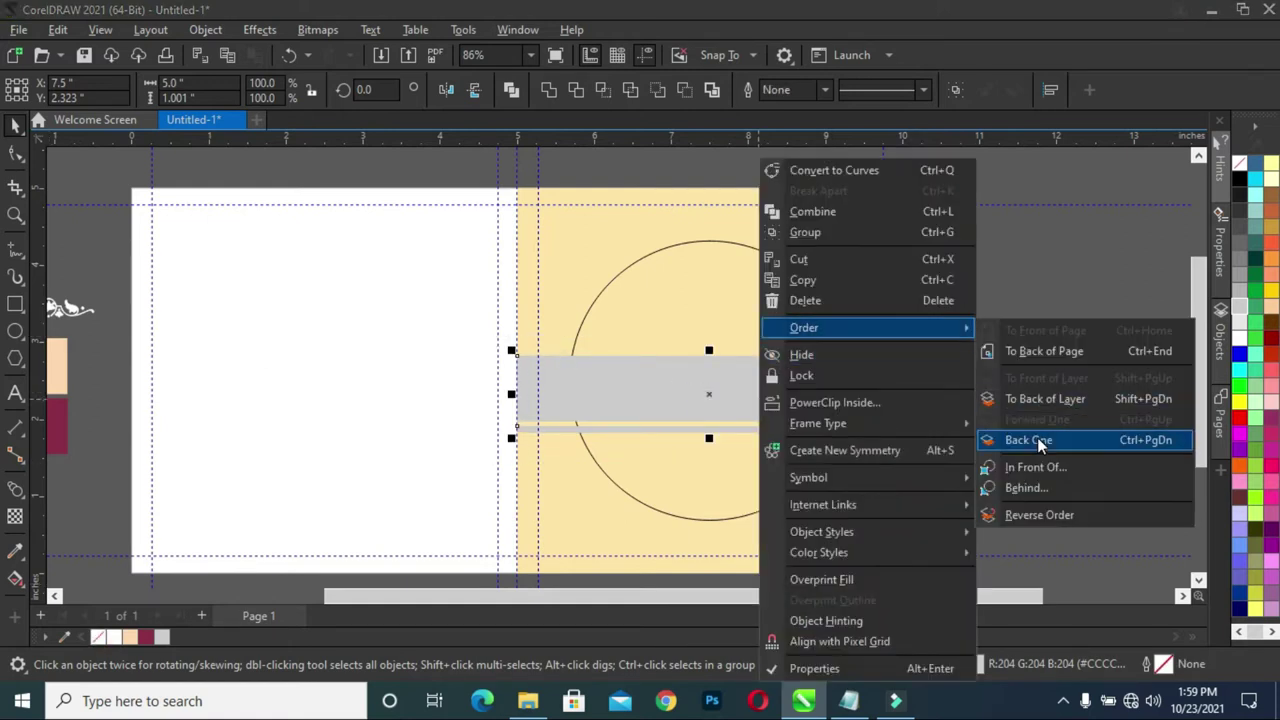
left_click(1038, 443)
left_click(991, 337)
left_click(750, 318)
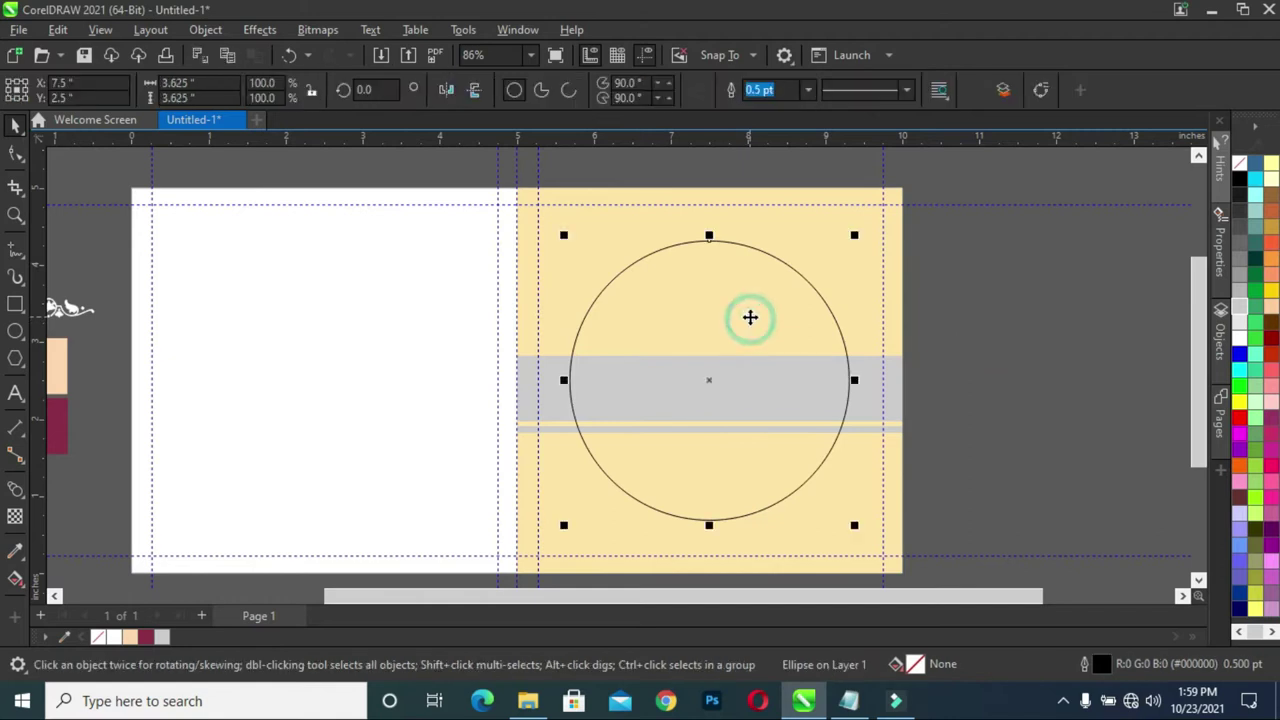
Make the circle white without outline, with a smaller maroon copy centred inside
left_click(113, 638)
right_click(97, 638)
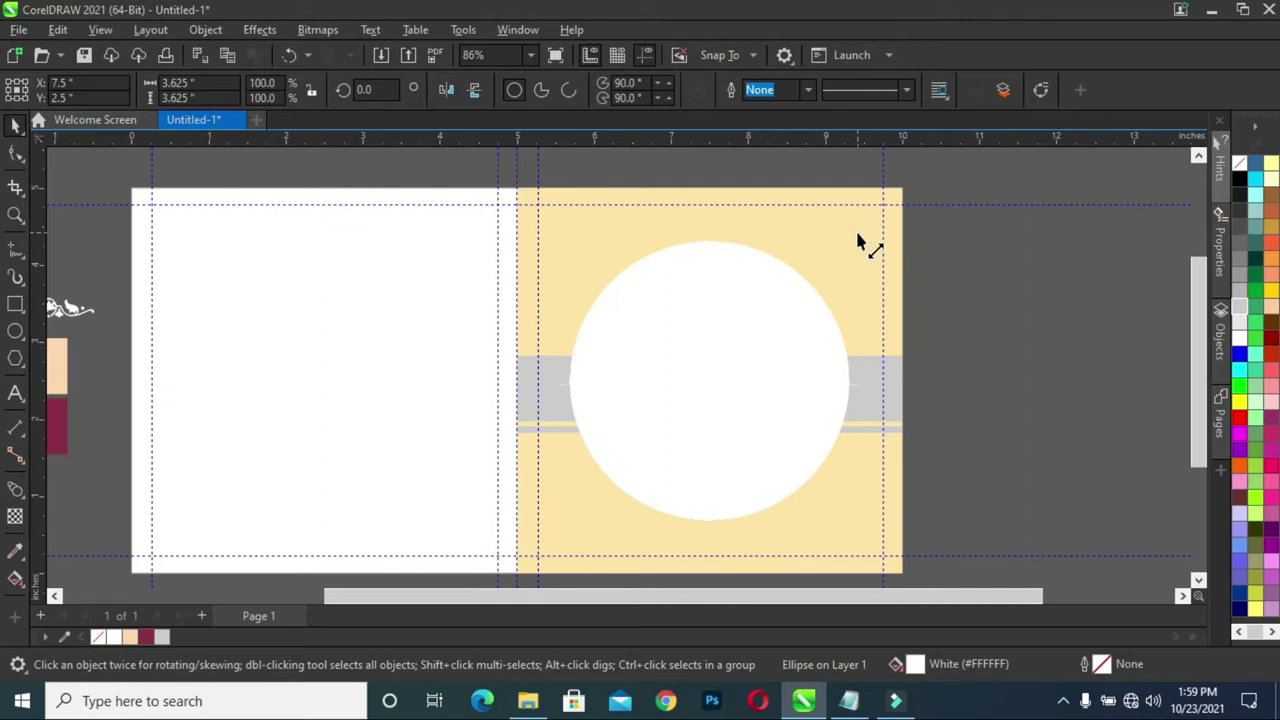
left_click_drag(858, 242, 812, 278)
scroll(858, 242, "up", 1)
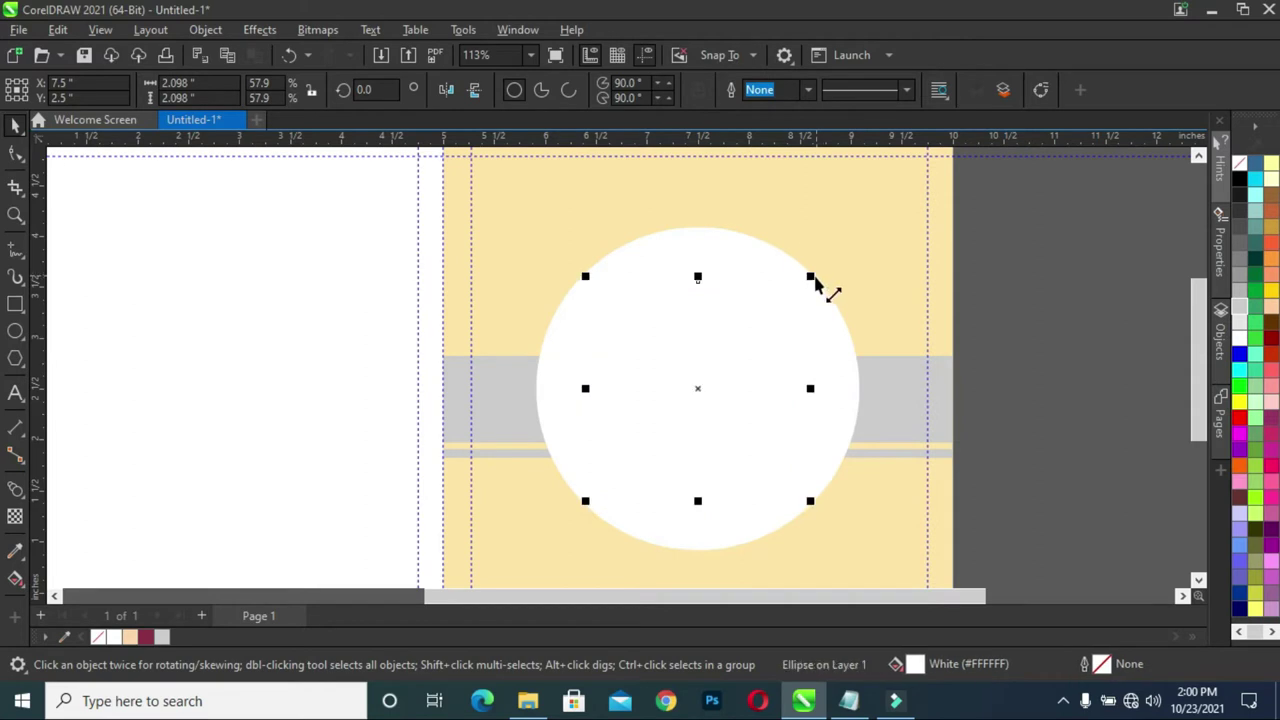
left_click(145, 637)
left_click_drag(810, 276, 824, 264)
Draw a small circle beside the page
left_click(1037, 243)
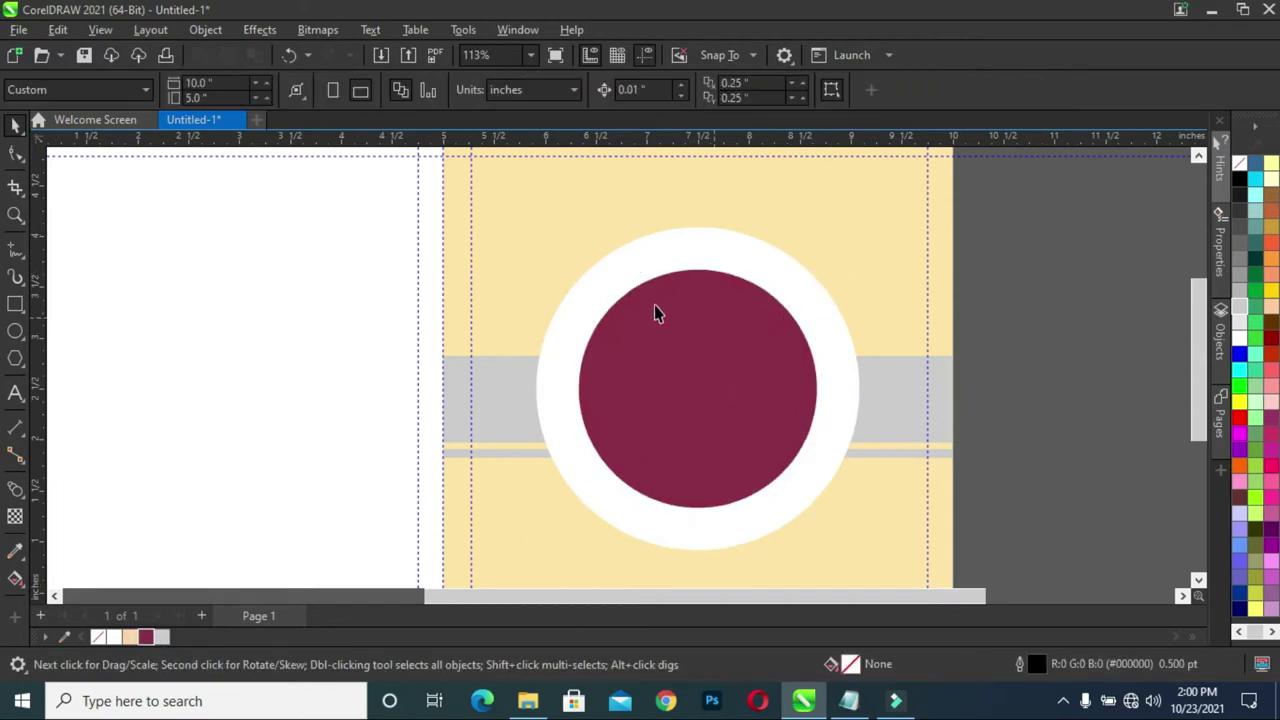
scroll(830, 278, "up", 1)
scroll(707, 410, "down", 1)
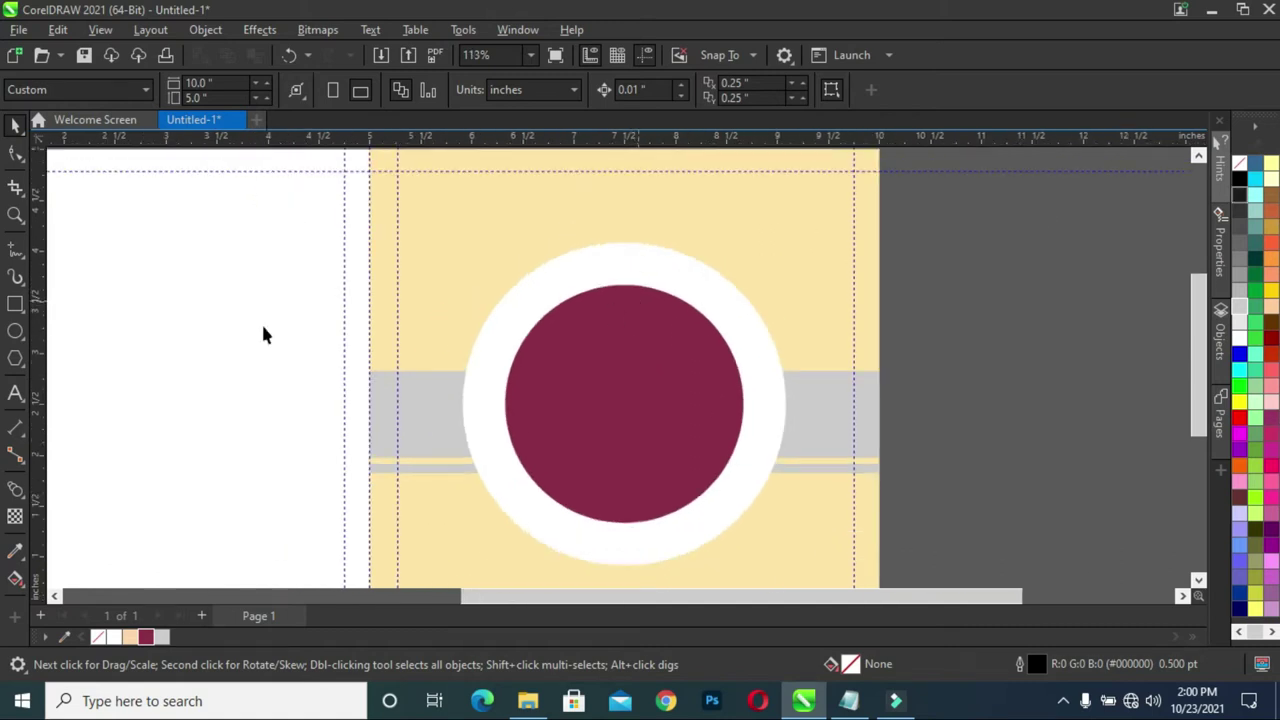
key("F7")
mouse_move(213, 277)
left_mouse_down()
mouse_move(292, 356)
mouse_move(968, 281)
mouse_move(973, 253)
left_mouse_up()
Give the small circle a custom light pink fill #CF95A6 and no outline
left_click(15, 124)
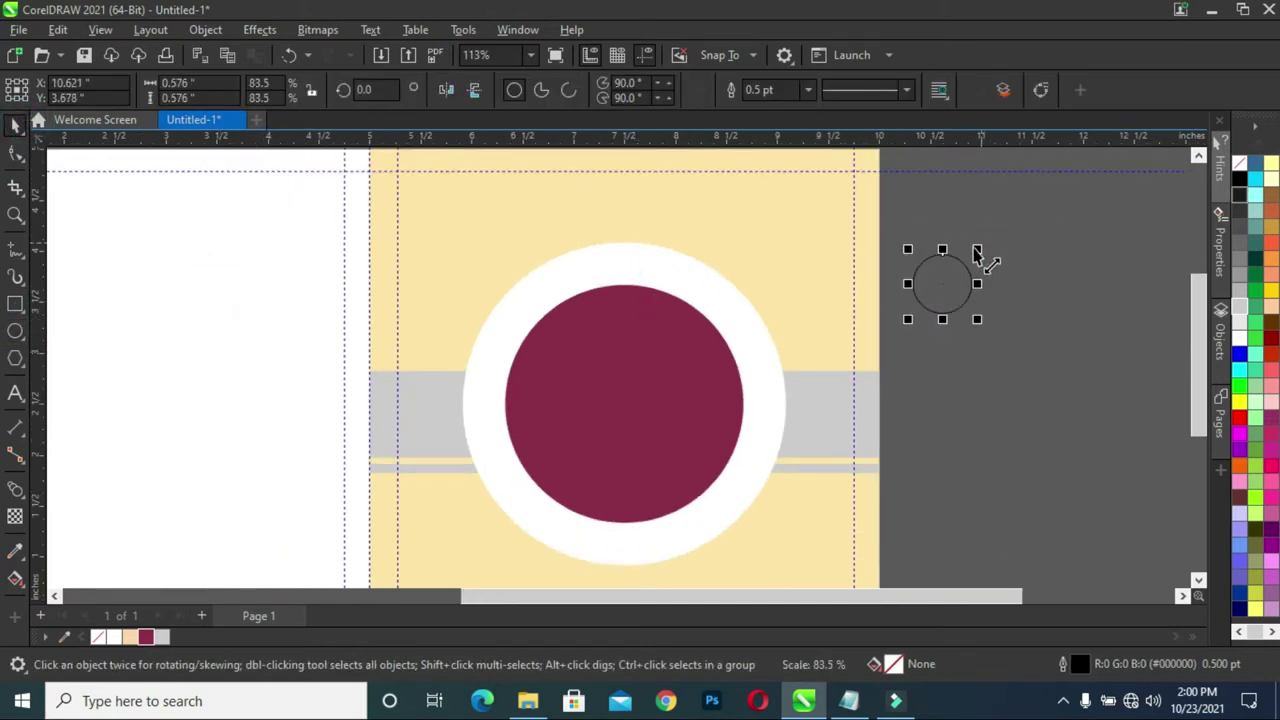
left_click(147, 636)
right_click(98, 636)
double_click(914, 665)
left_click(385, 178)
left_click_drag(420, 258, 443, 266)
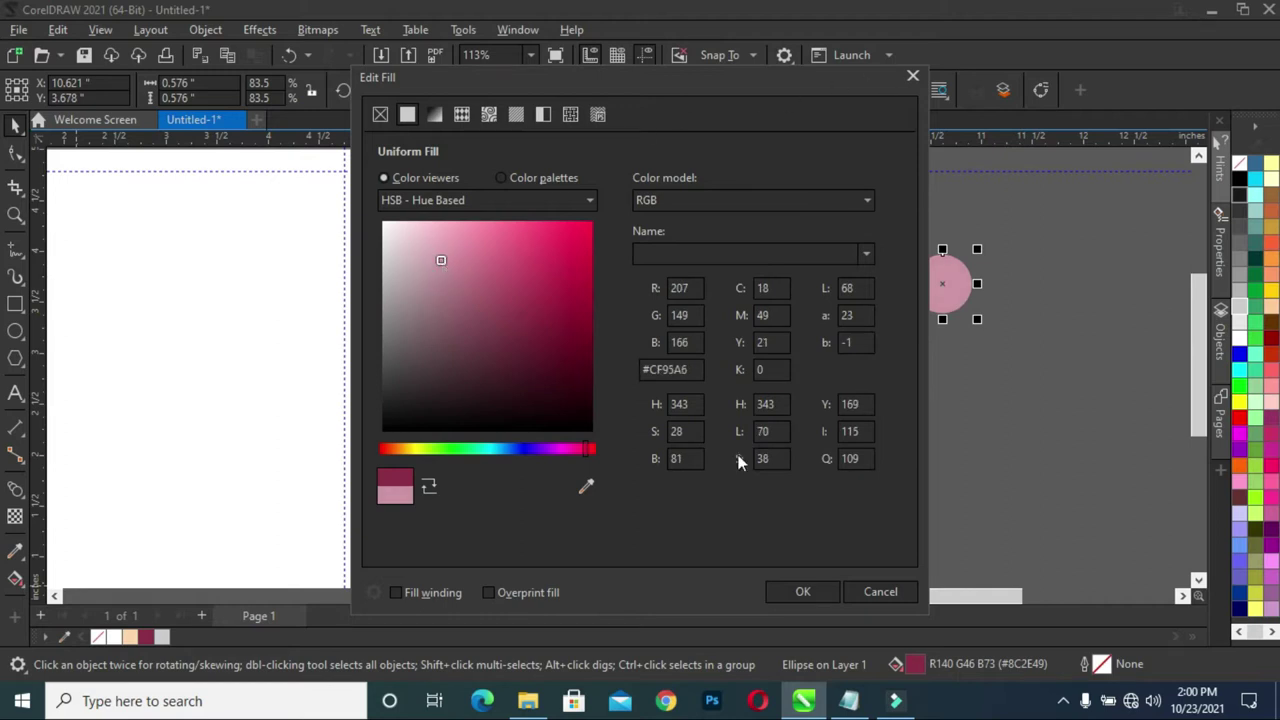
left_click(802, 591)
left_click(951, 309)
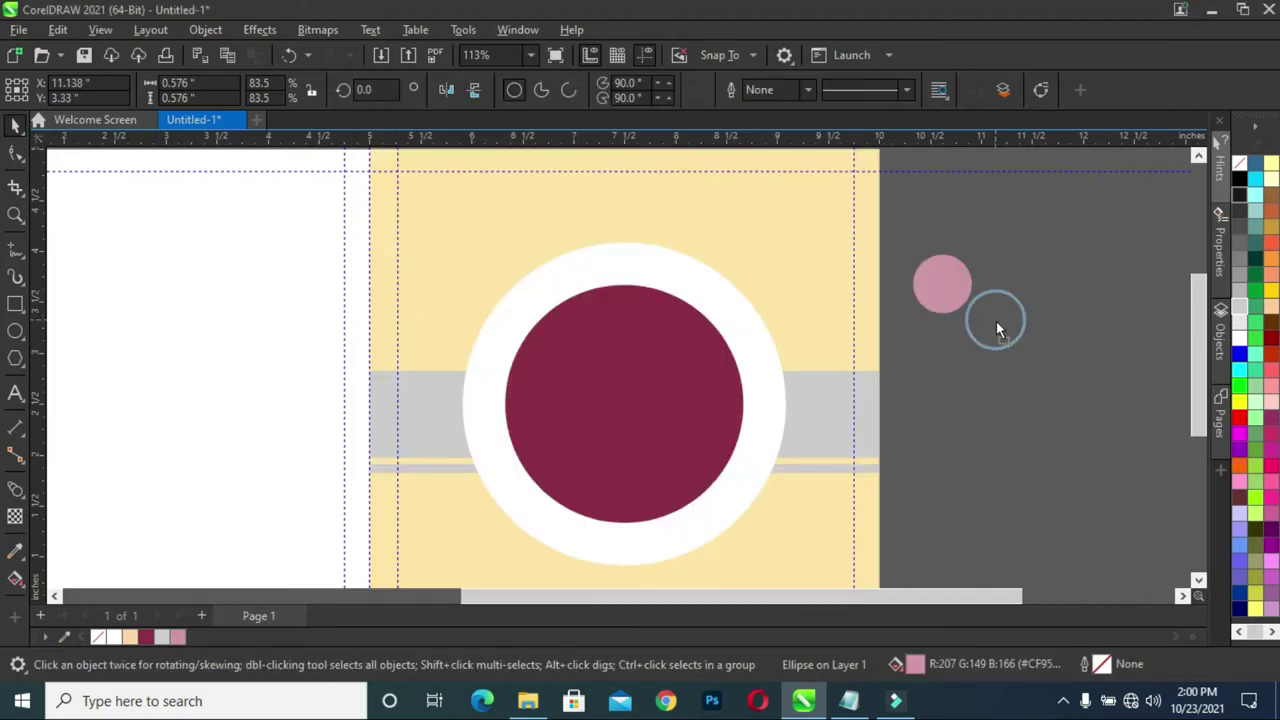
Fill the second small circle with custom mauve #A6425F
left_click(146, 637)
double_click(912, 664)
left_click(430, 177)
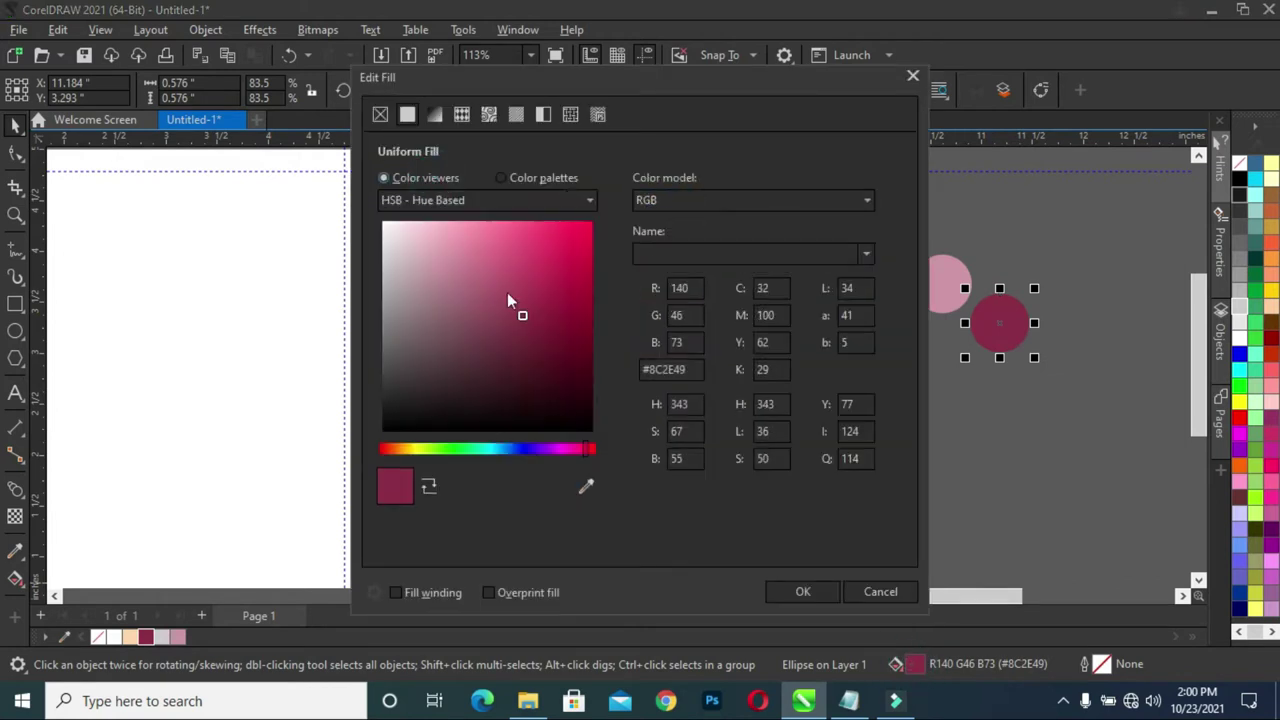
left_click(505, 293)
left_click(802, 591)
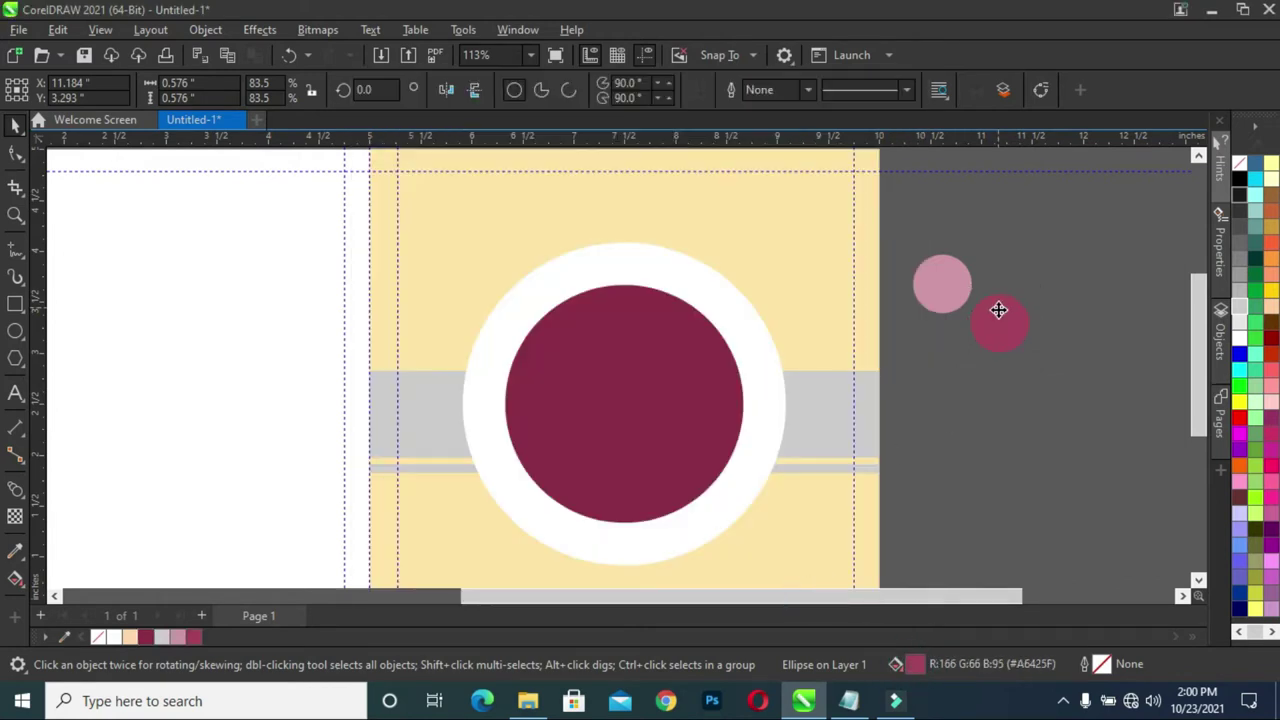
Make a half-size copy of the mauve circle and fill it crimson #AD1C45
left_click(997, 310)
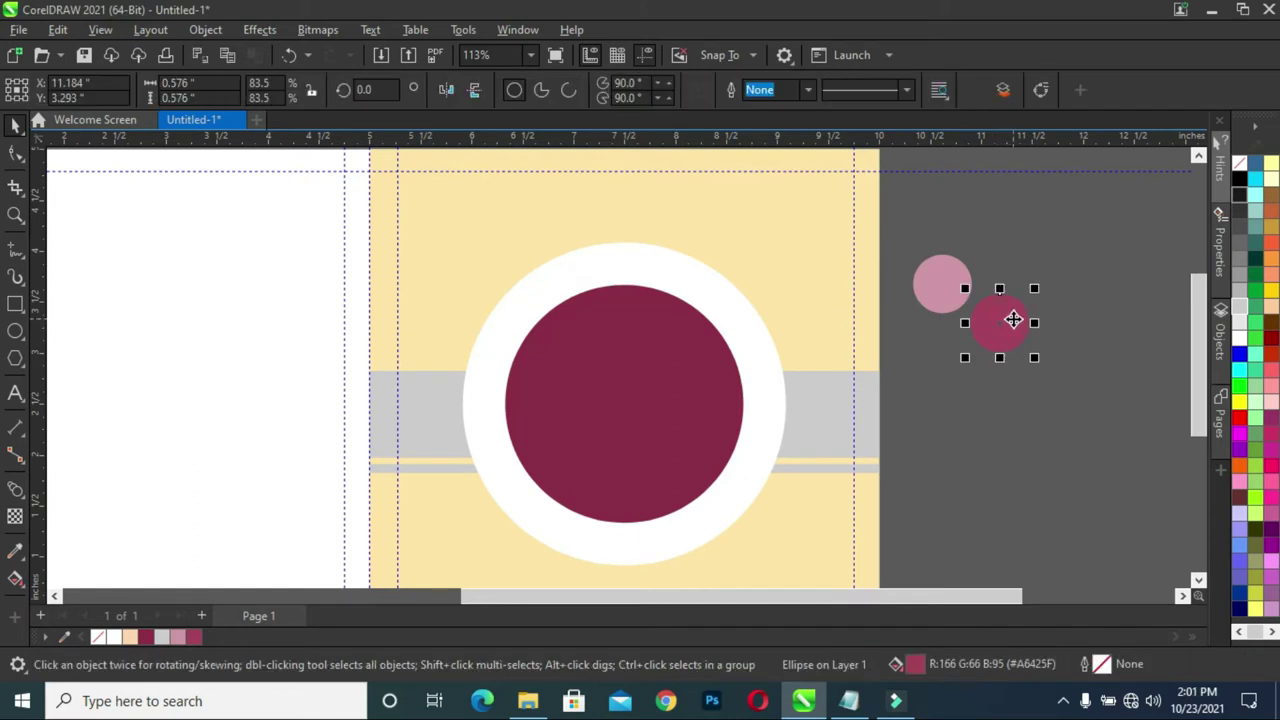
left_click_drag(905, 380, 933, 352)
double_click(913, 664)
left_click(560, 288)
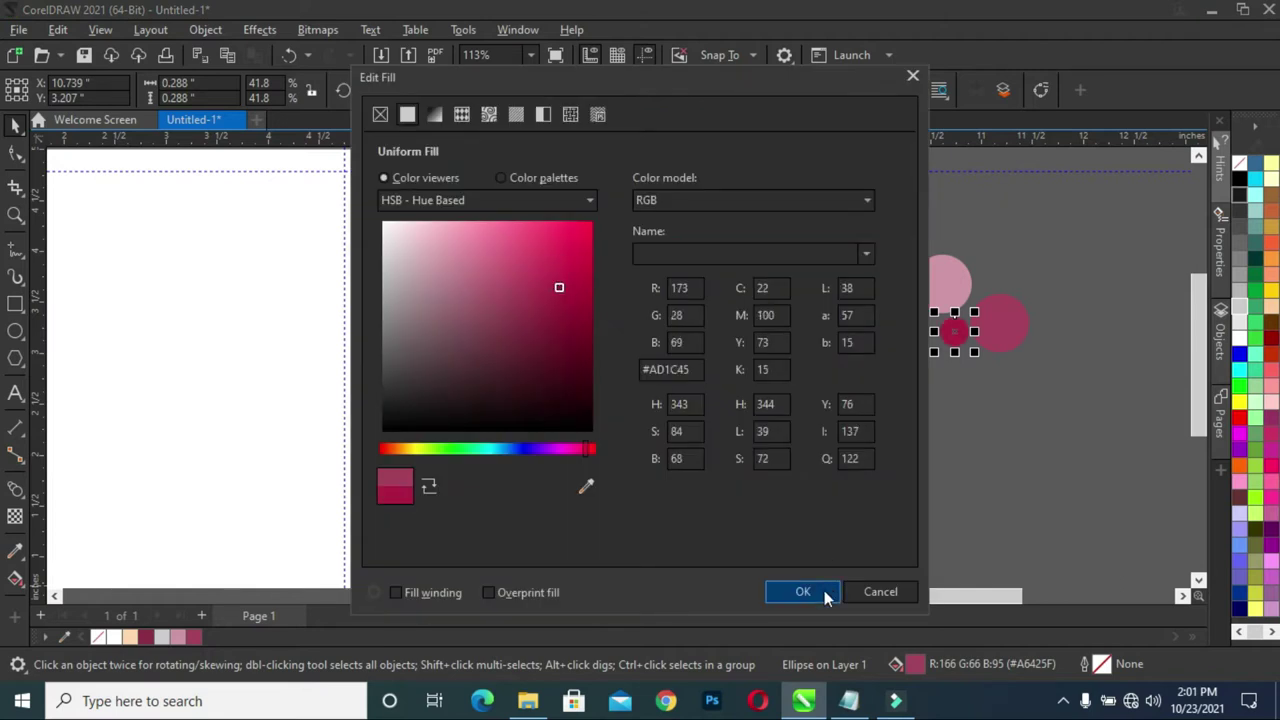
left_click(803, 592)
Shrink the pink circle against the others, fill the ring 20% Black, and duplicate the pink circle
left_click(955, 300)
scroll(957, 290, "up", 2)
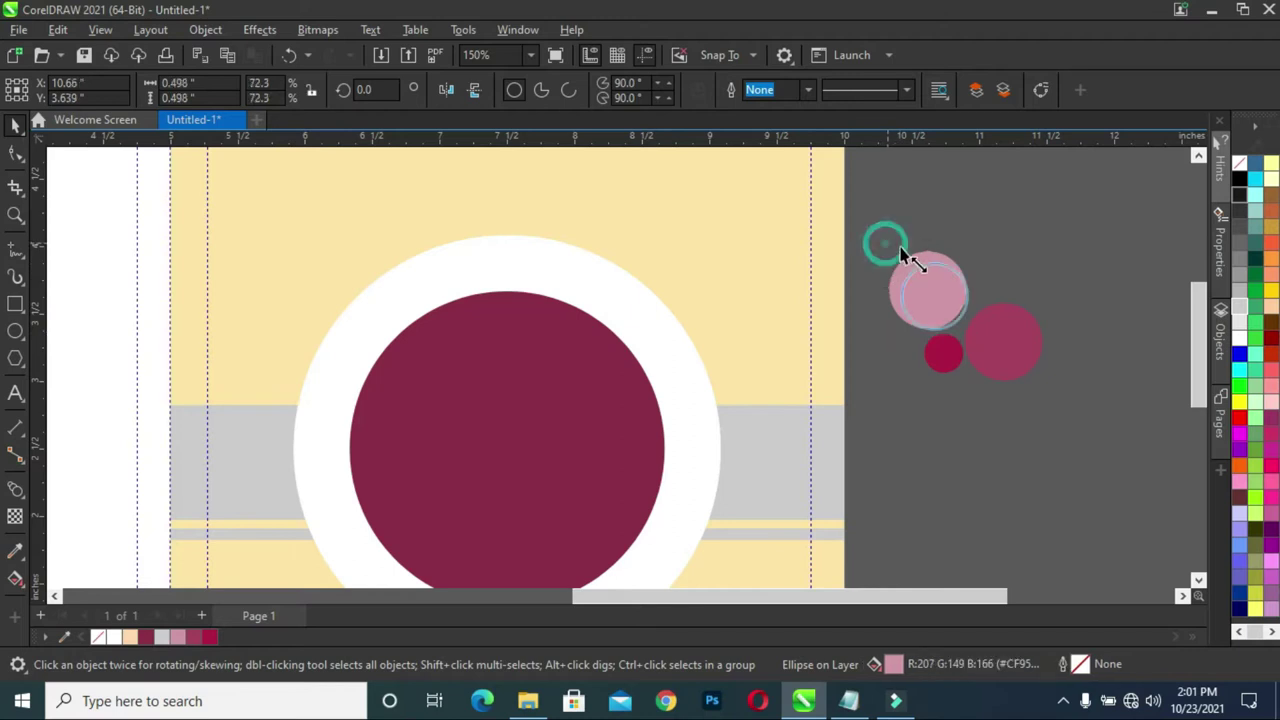
left_click_drag(885, 246, 903, 265)
left_click_drag(953, 303, 944, 300)
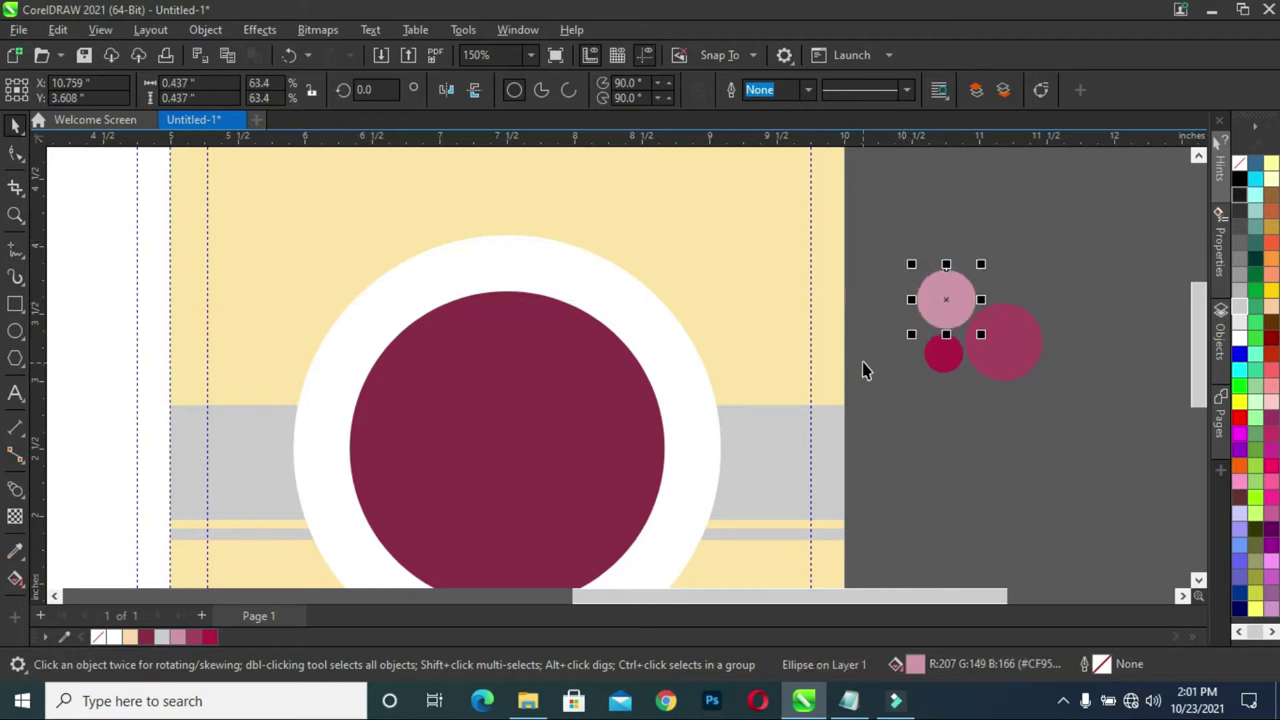
left_click(693, 425)
left_click(167, 642)
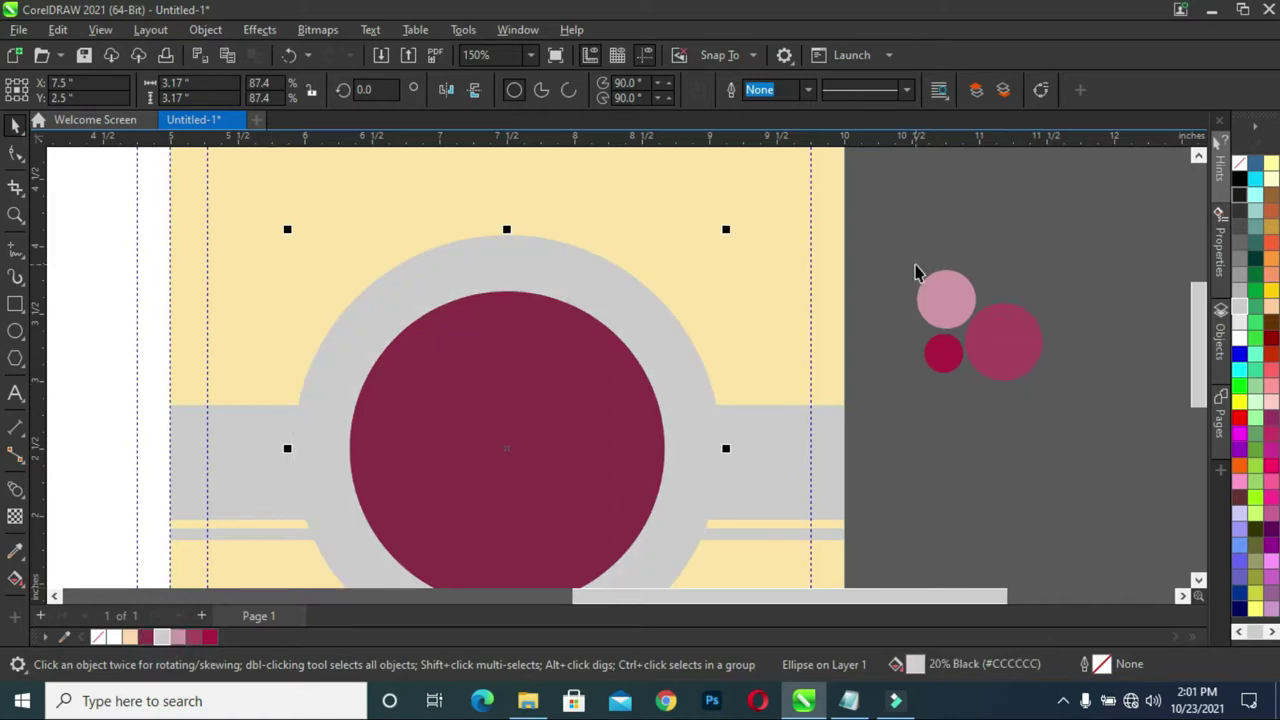
left_click_drag(941, 313, 990, 282)
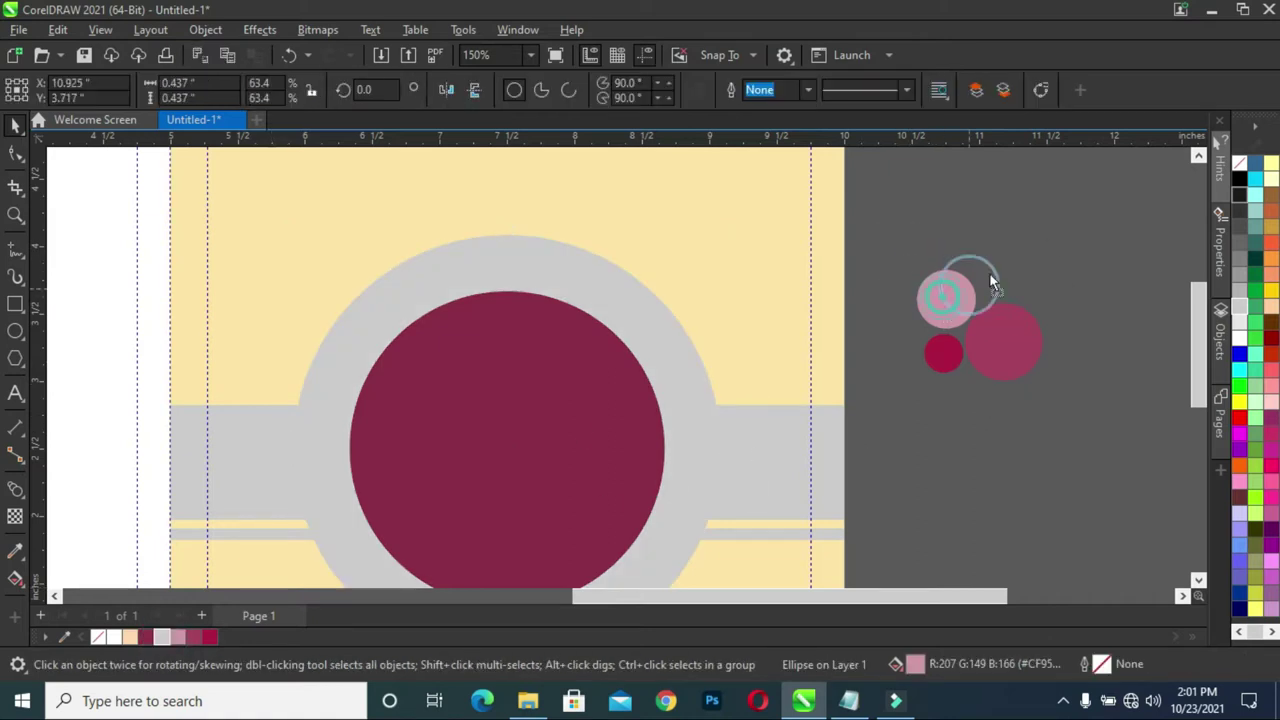
Turn the copied circle into a tiny white dot
left_click(129, 637)
mouse_move(1032, 236)
left_mouse_down()
mouse_move(986, 282)
mouse_move(985, 310)
left_mouse_up()
scroll(1012, 268, "up", 2)
left_click(1040, 280)
scroll(1006, 294, "down", 3)
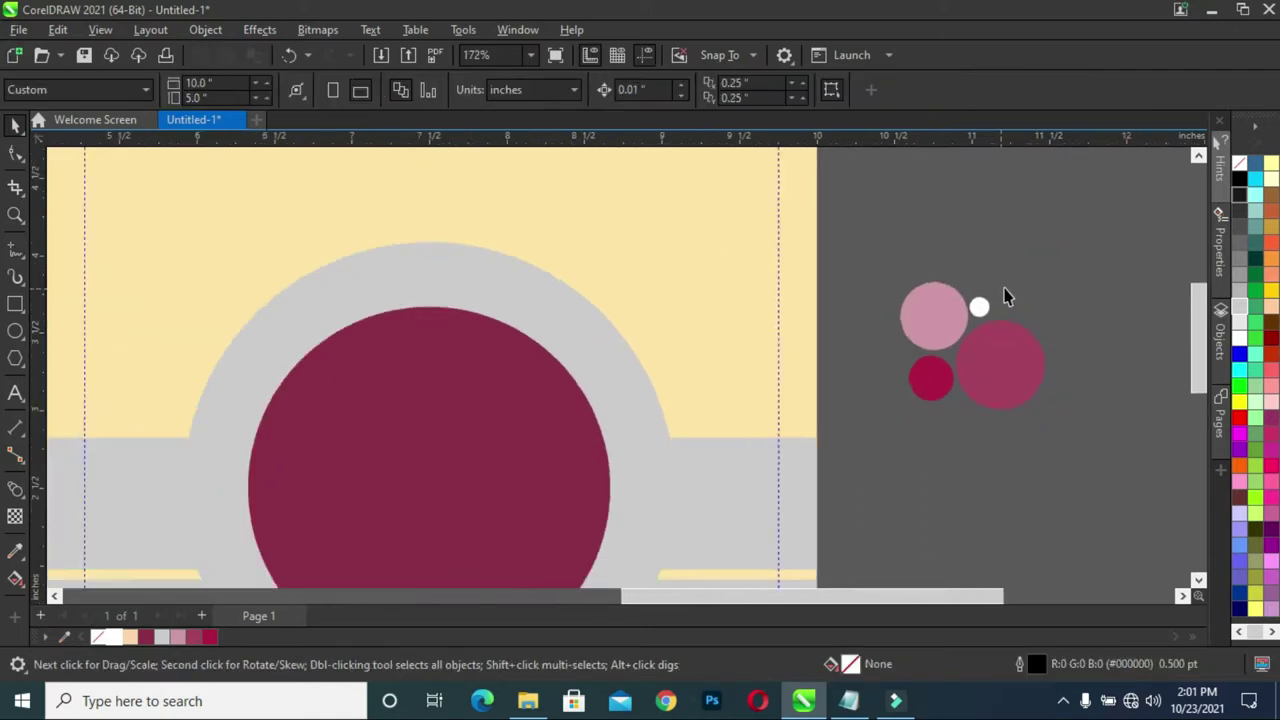
Place the crimson dot at the ring's upper left, mauve copy lower right, pink at top
left_click_drag(890, 270, 1074, 405)
scroll(389, 331, "up", 2)
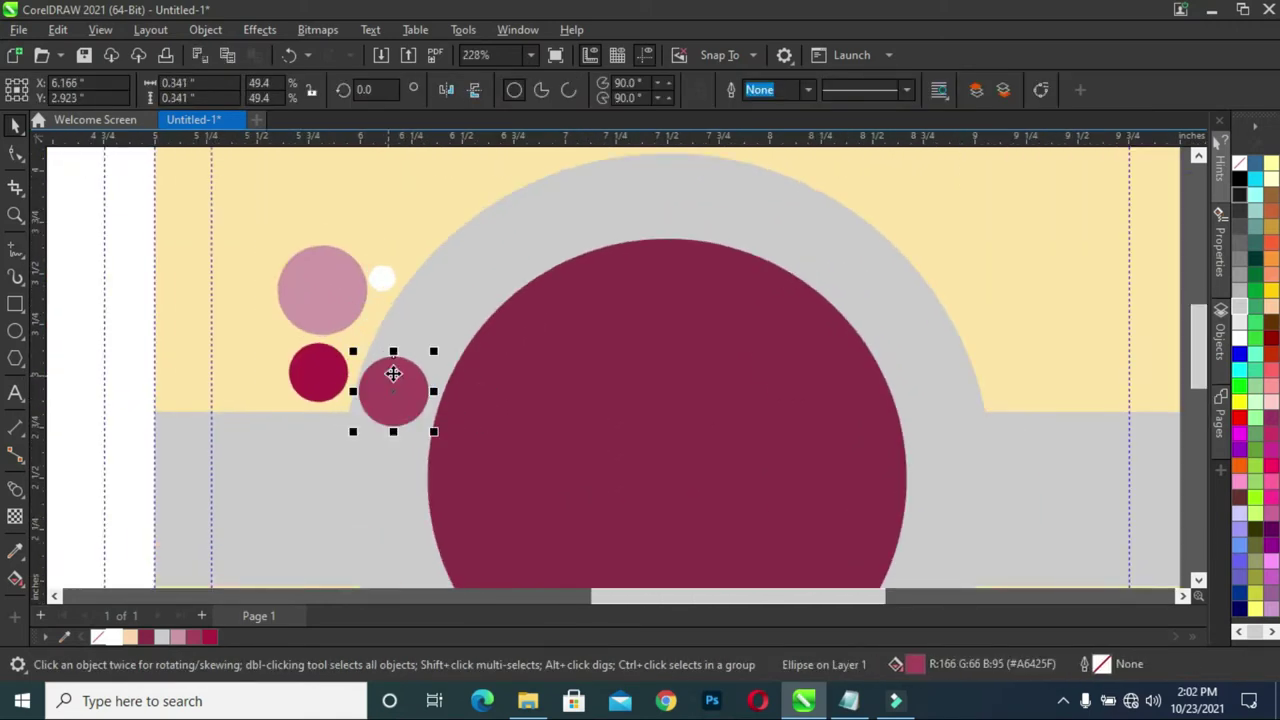
left_click_drag(333, 372, 488, 263)
left_click_drag(396, 390, 860, 523)
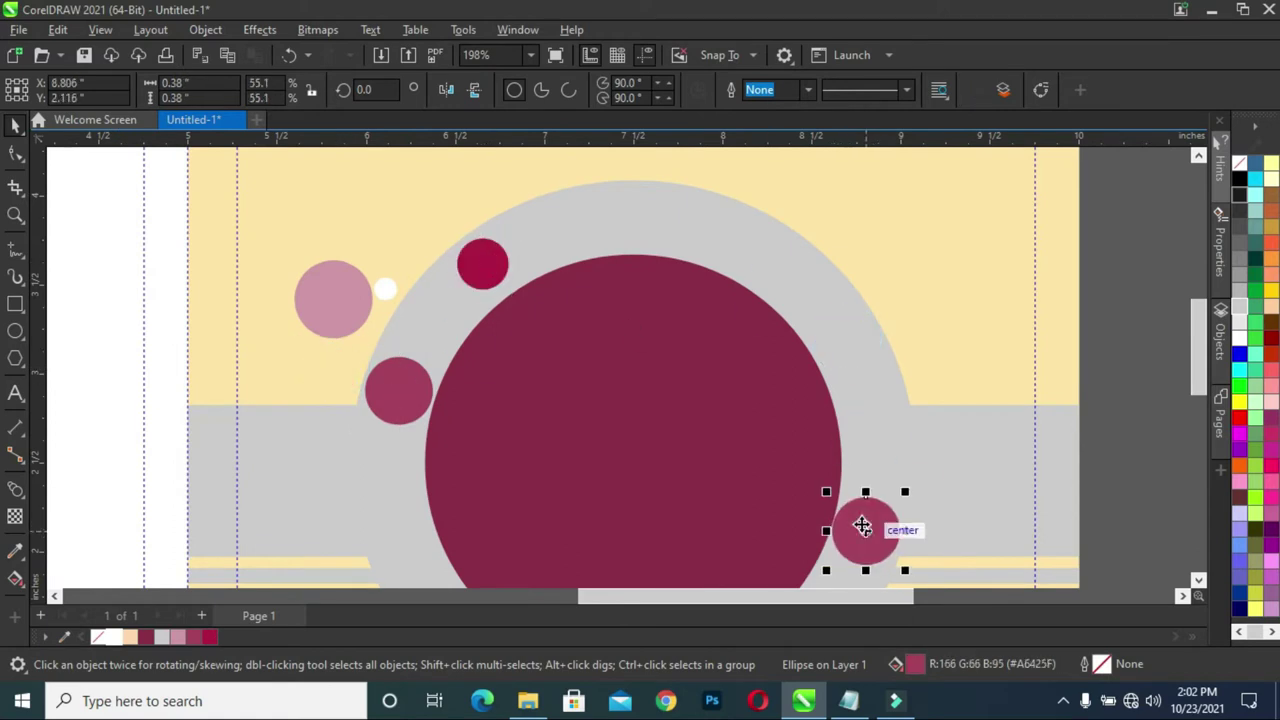
scroll(860, 523, "down", 1)
left_click(394, 294)
left_click_drag(394, 294, 684, 224)
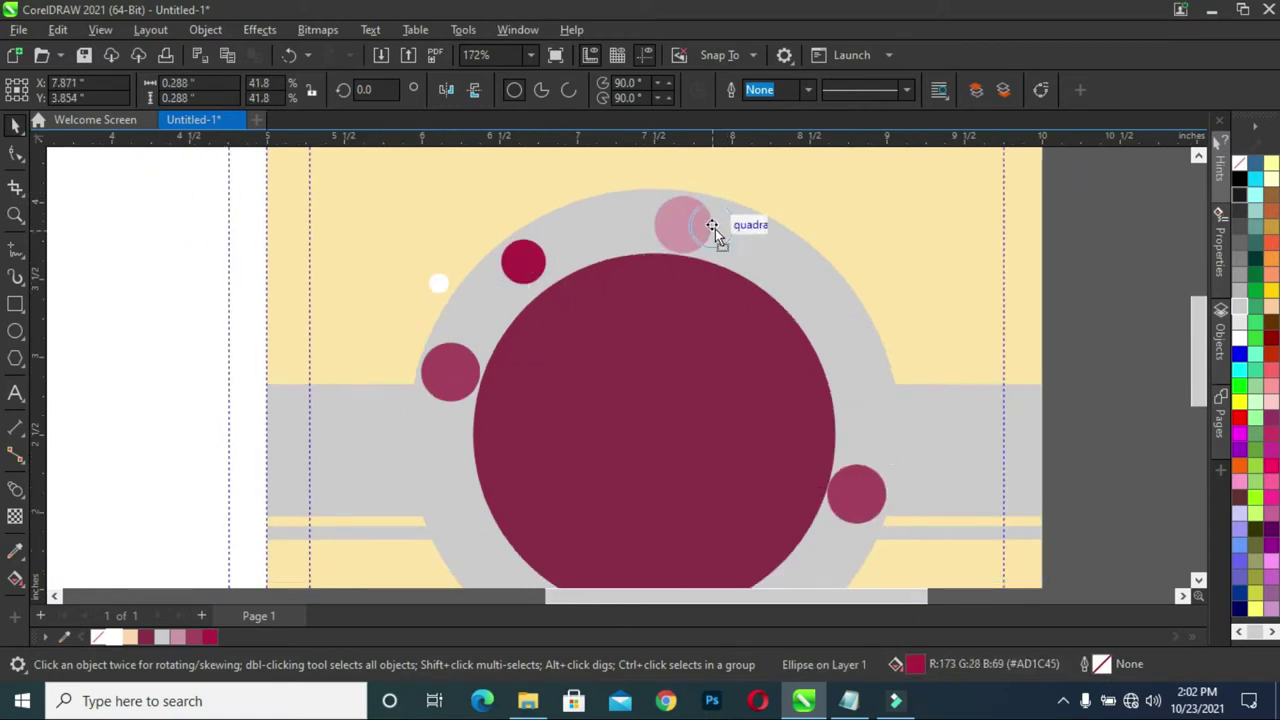
Check the individual dots of the cluster along the ring's lower arc
left_click(510, 283)
scroll(537, 266, "up", 2)
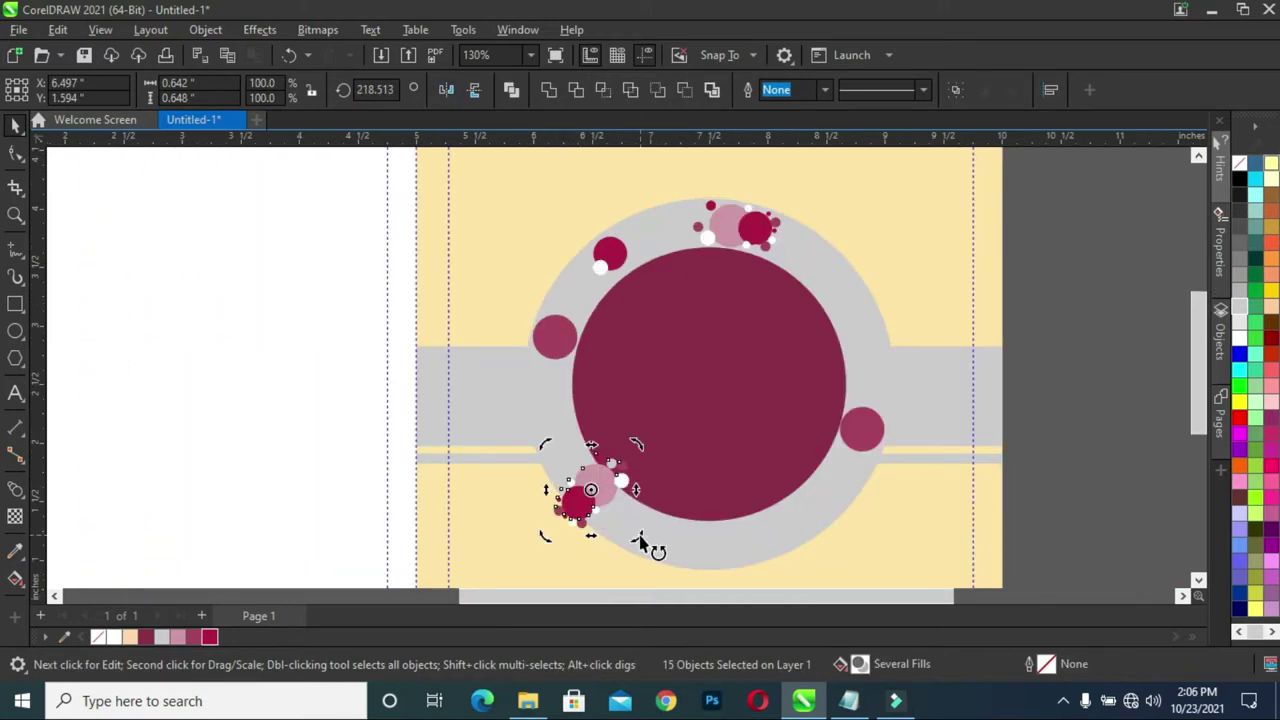
left_click(590, 493)
scroll(663, 454, "up", 1)
scroll(690, 470, "up", 1)
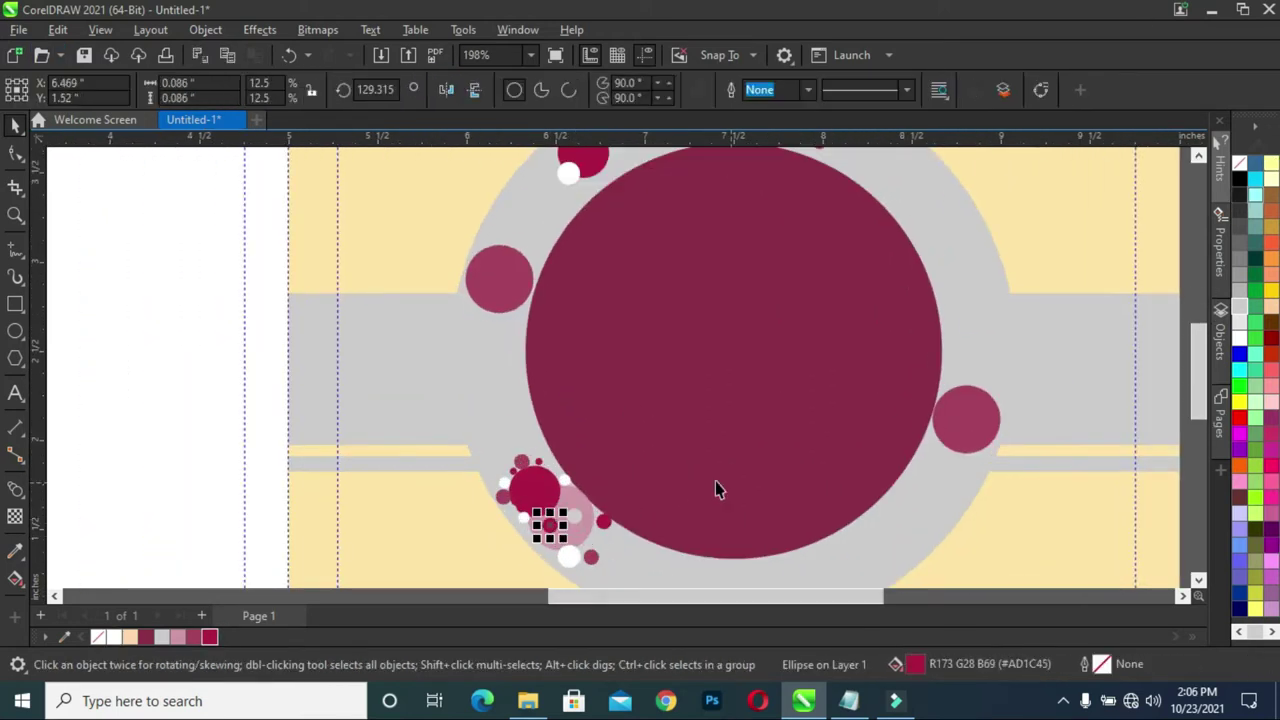
scroll(642, 382, "down", 2)
scroll(626, 445, "up", 1)
key("Escape")
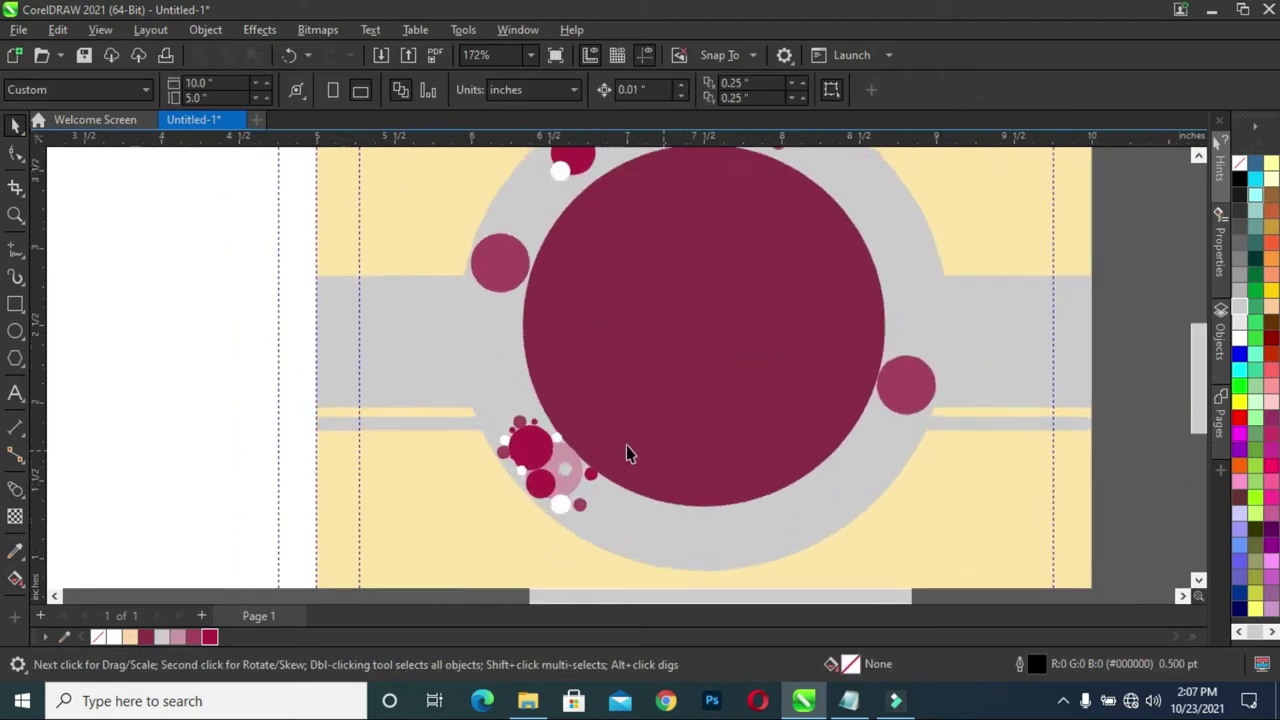
scroll(626, 445, "up", 1)
left_click(617, 397)
scroll(1092, 440, "down", 3)
key("Escape")
scroll(1148, 467, "up", 1)
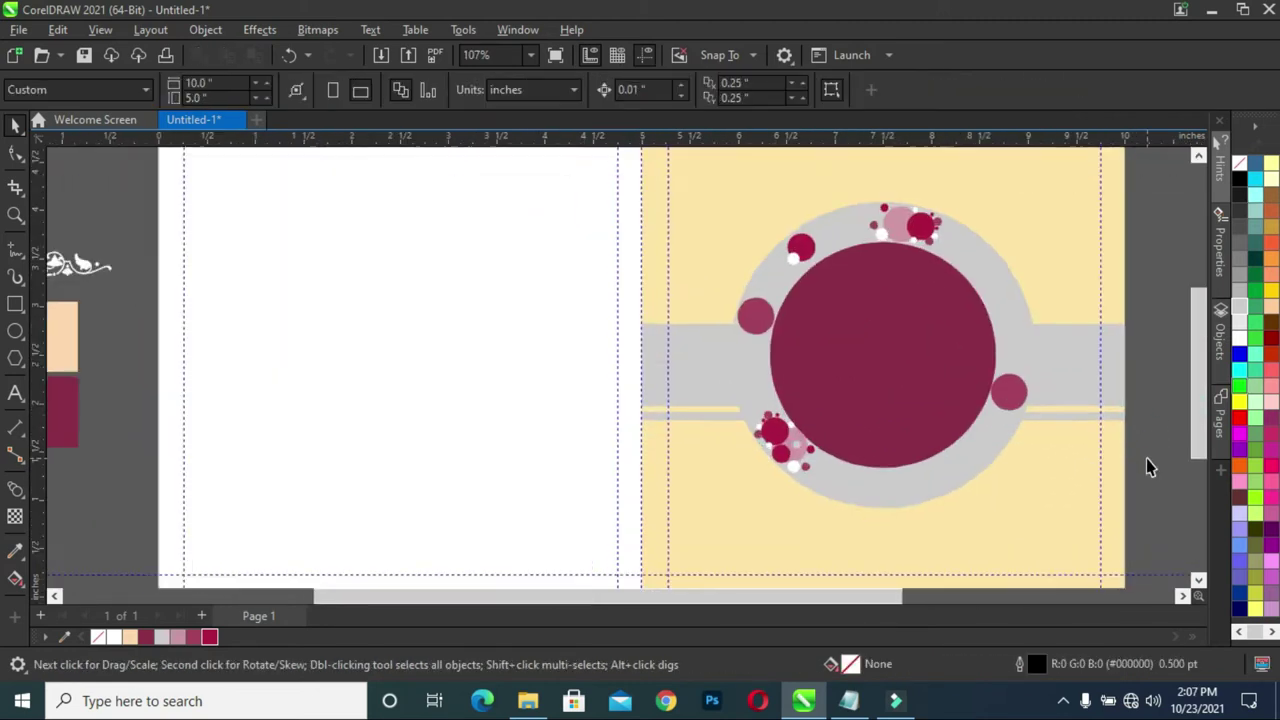
scroll(751, 496, "up", 1)
left_click(751, 496)
scroll(700, 440, "up", 2)
key("Escape")
left_click(848, 514)
Copy small white and pink dots along the ring's lower arc, making one light grey
left_click(878, 549)
mouse_move(880, 553)
left_mouse_down()
mouse_move(757, 523)
mouse_move(743, 465)
left_mouse_up()
left_click_drag(911, 503, 979, 502)
left_click_drag(758, 527, 734, 489)
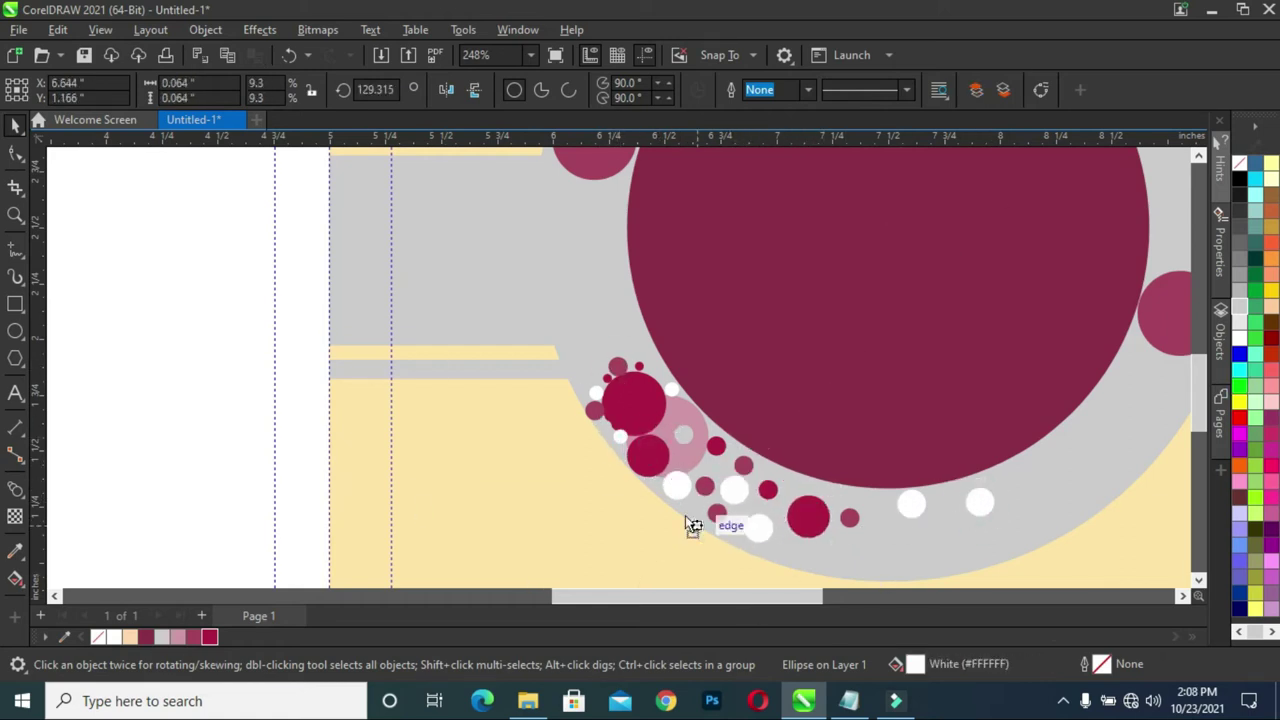
left_click(161, 637)
left_click_drag(690, 503, 778, 472)
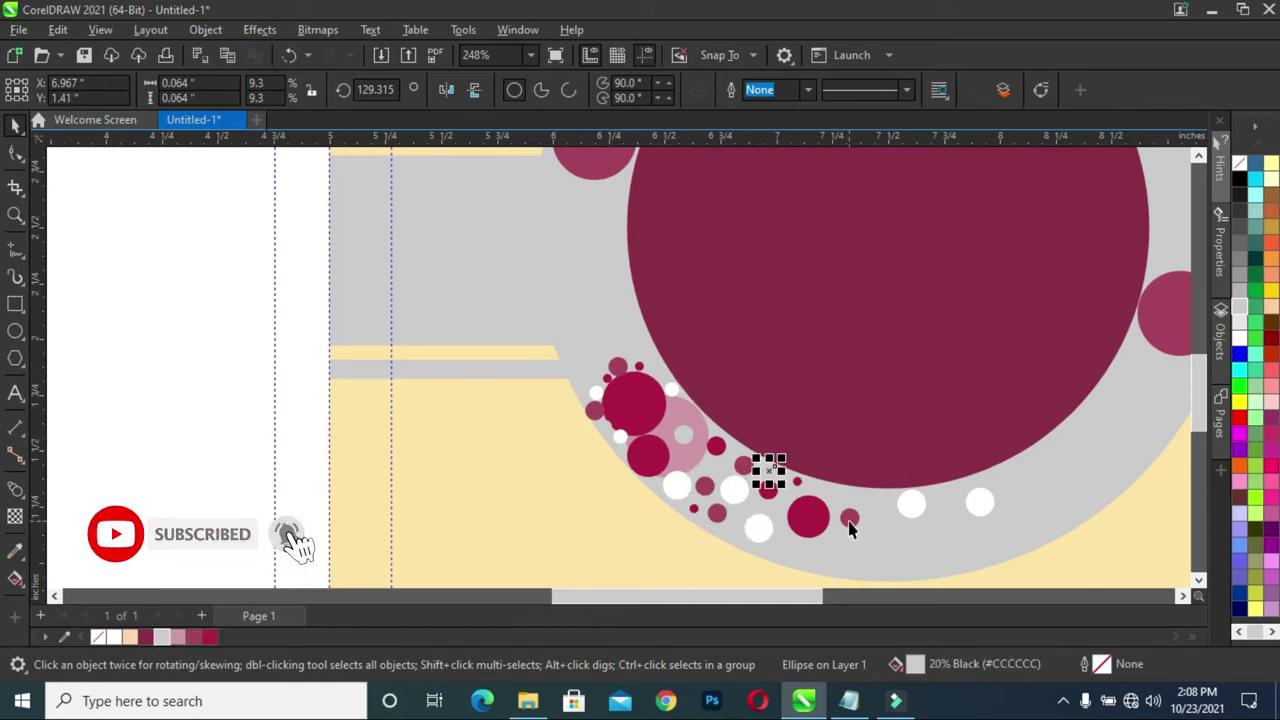
Add more arc dots filled light pink, dark maroon and peach
scroll(849, 528, "right", 3)
mouse_move(421, 512)
left_mouse_down()
mouse_move(554, 550)
mouse_move(516, 545)
left_mouse_up()
left_click(177, 637)
left_click(145, 637)
mouse_move(705, 508)
left_mouse_down()
mouse_move(620, 528)
mouse_move(674, 551)
mouse_move(858, 390)
left_mouse_up()
left_click(130, 637)
left_click(130, 637)
Copy several maroon dots onto the ring's right arc
right_click(858, 460)
key("Escape")
mouse_move(501, 489)
left_mouse_down()
mouse_move(807, 425)
mouse_move(818, 452)
left_mouse_up()
mouse_move(372, 460)
left_mouse_down()
mouse_move(806, 500)
mouse_move(755, 482)
left_mouse_up()
left_click(390, 447)
left_click_drag(390, 447, 782, 455)
left_click(888, 432)
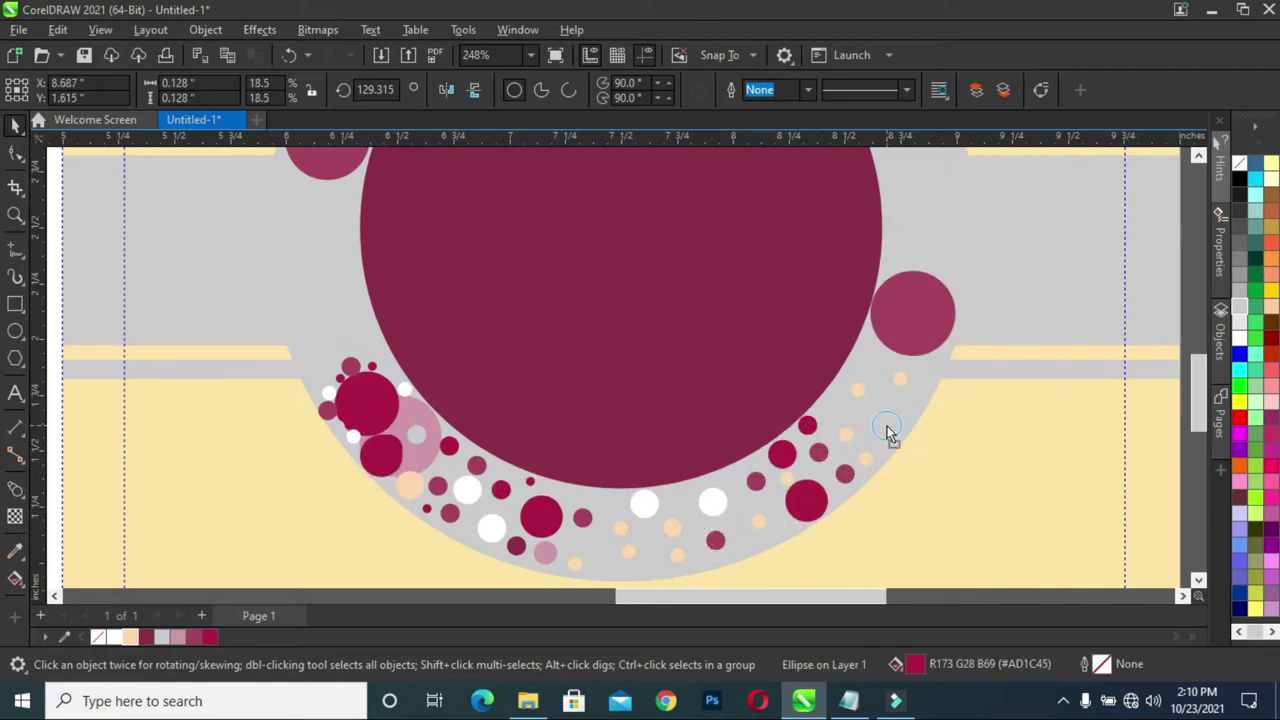
Fill the ring's bottom gap with maroon and grey dots, then move the dot cluster right
left_click_drag(343, 398, 634, 556)
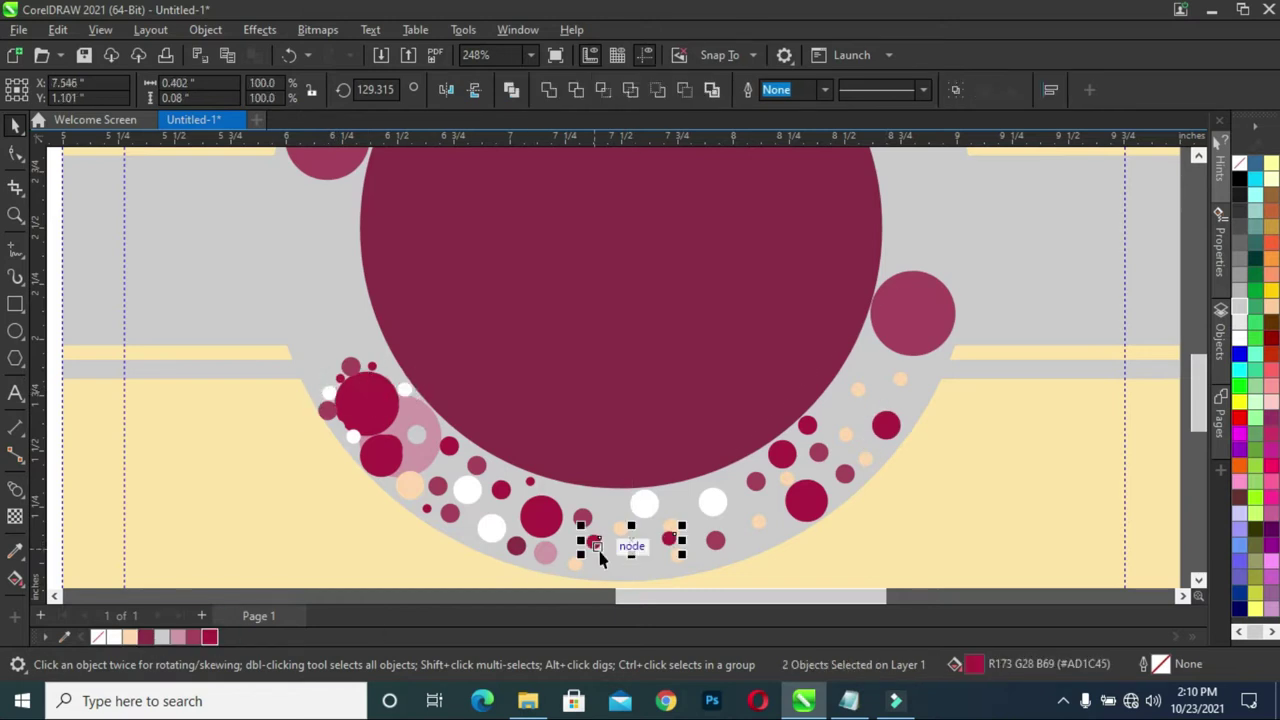
mouse_move(423, 457)
left_mouse_down()
mouse_move(714, 537)
mouse_move(741, 503)
left_mouse_up()
left_click_drag(426, 510, 743, 543)
left_click(782, 537)
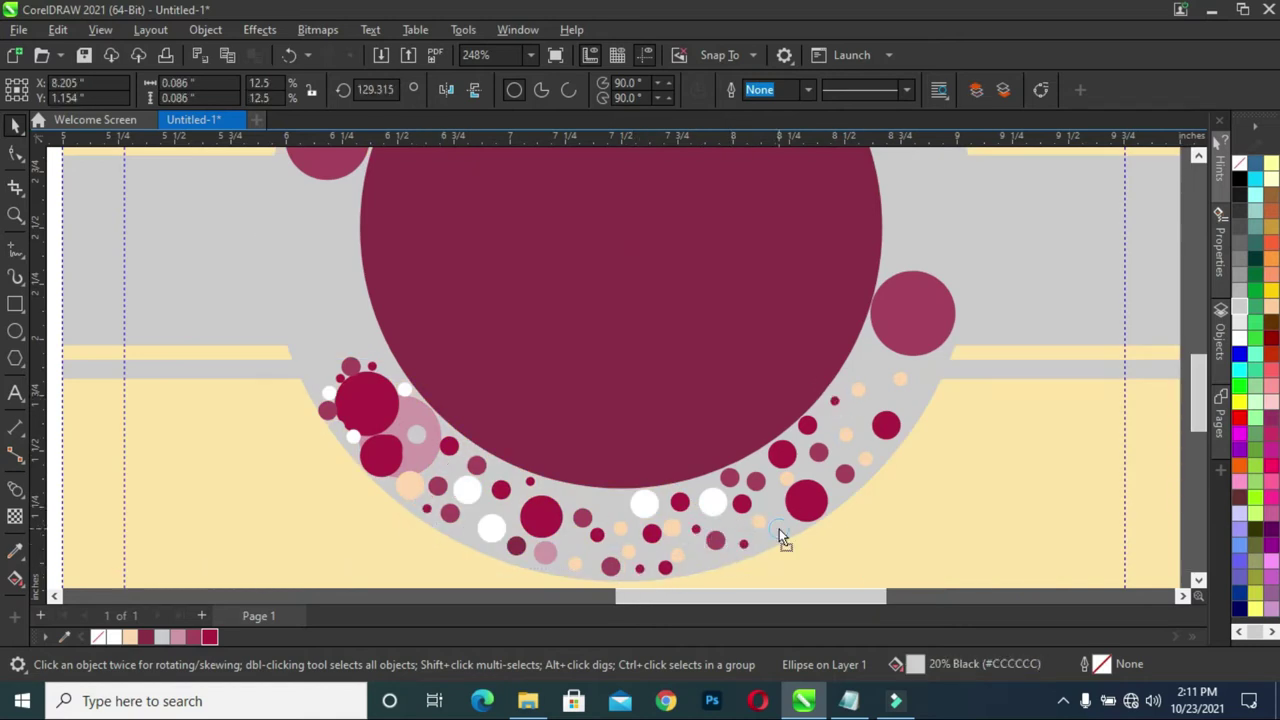
left_click_drag(610, 505, 506, 508)
key("Escape")
scroll(546, 427, "down", 3)
mouse_move(600, 208)
left_mouse_down()
mouse_move(712, 322)
mouse_move(707, 290)
left_mouse_up()
Select the top-left red dot and the small white dot and reposition them by the ring
left_click(714, 300)
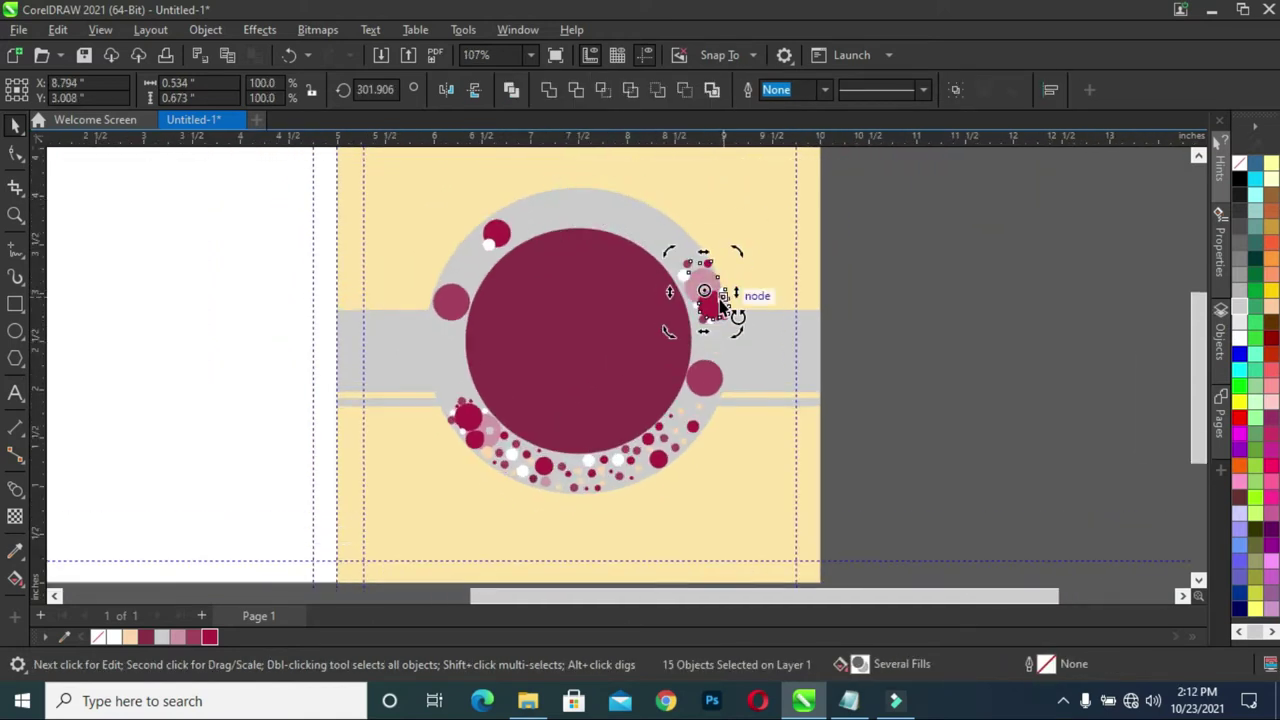
scroll(790, 300, "up", 1)
key("Escape")
left_click(453, 222)
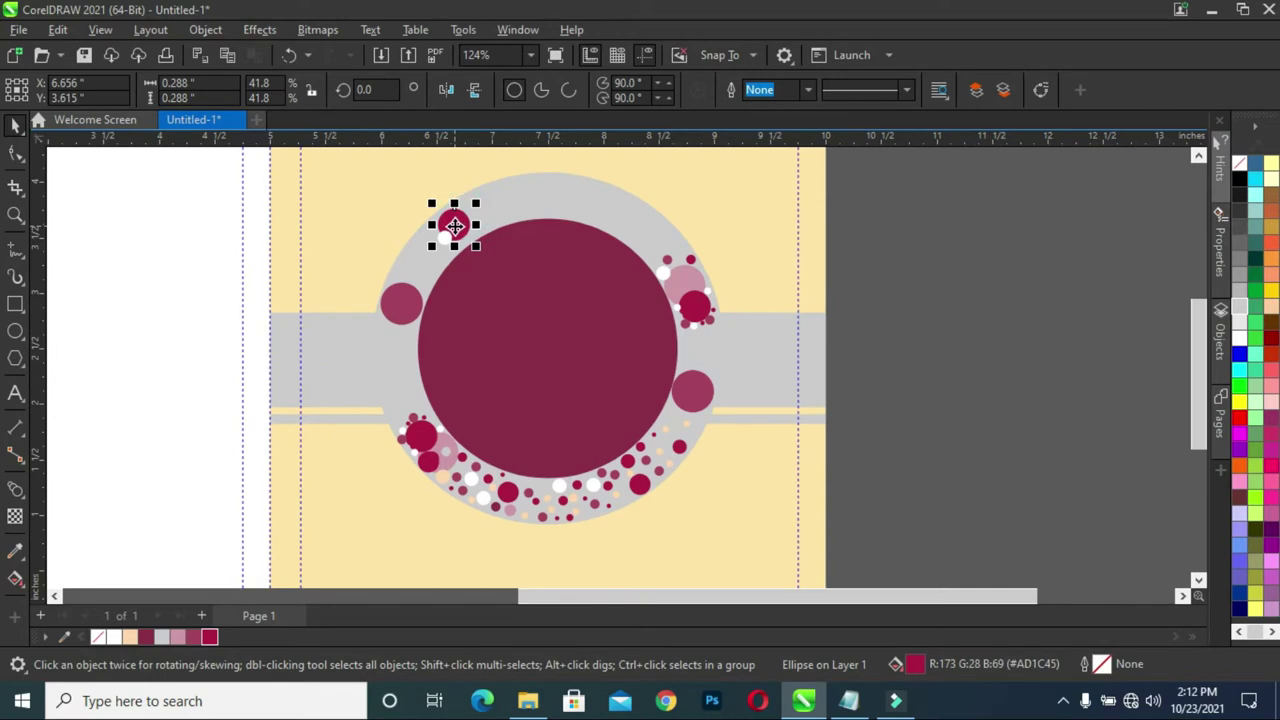
left_click(406, 350, "shift")
left_click_drag(405, 408, 405, 408)
key("Escape")
scroll(370, 430, "up", 1)
scroll(703, 294, "down", 2)
scroll(894, 210, "up", 1)
Move the dot group to the ring's top and rotate it to follow the curve
left_click_drag(909, 343, 494, 514)
mouse_move(494, 470)
left_mouse_down()
mouse_move(520, 200)
mouse_move(416, 238)
left_mouse_up()
scroll(545, 250, "up", 1)
left_click(553, 262)
left_click(545, 270)
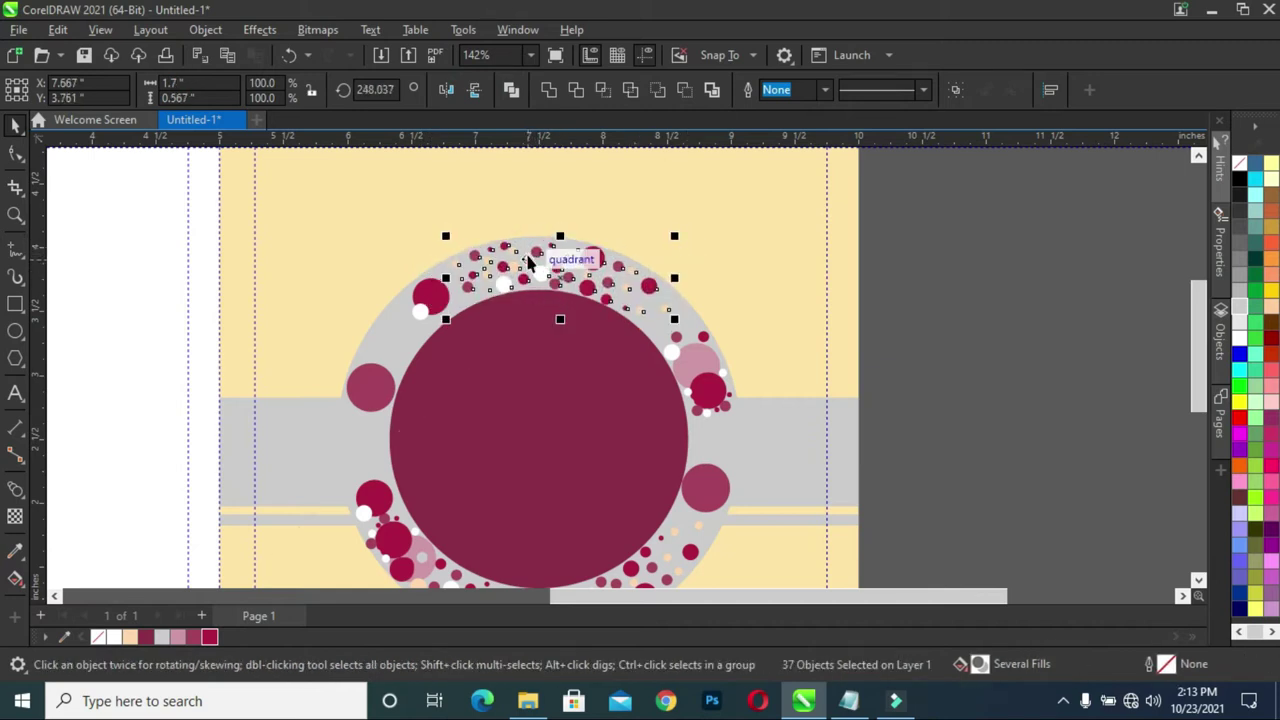
key("Escape")
scroll(666, 257, "down", 1)
scroll(710, 320, "up", 1)
Inspect the small ring dots, then bring the wedding text notes in Notepad forward
left_click(704, 305)
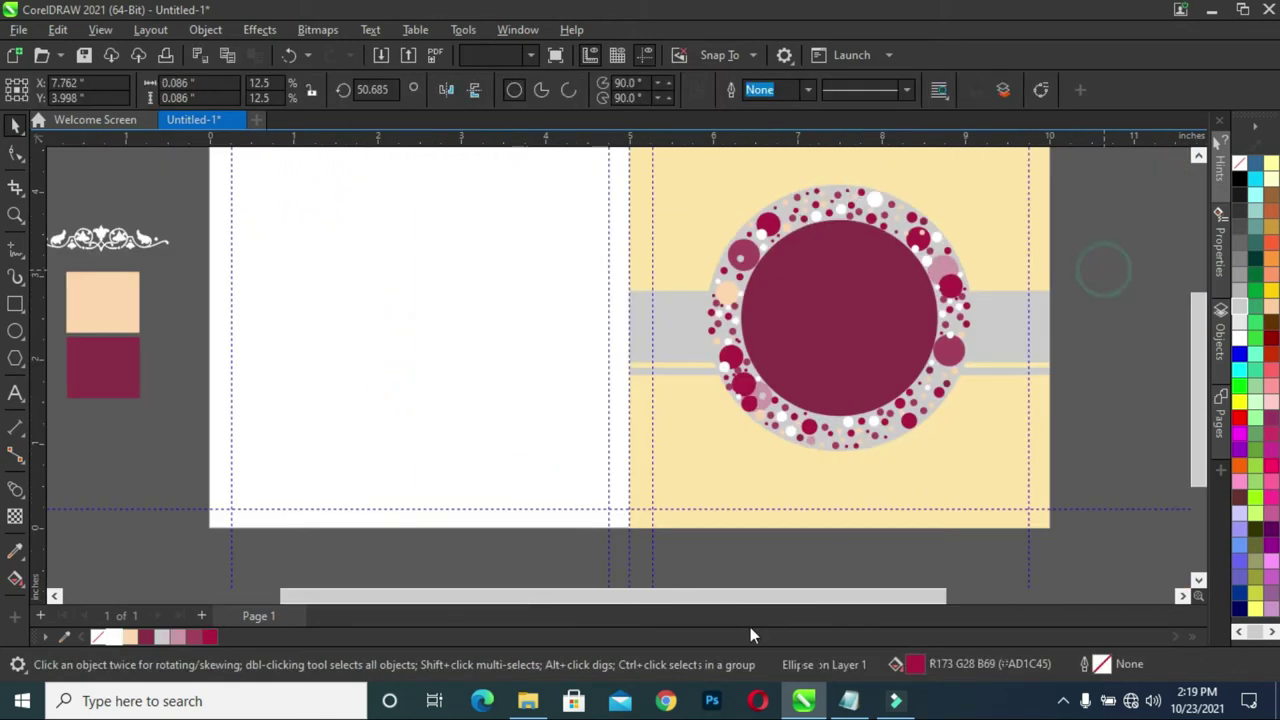
key("Escape")
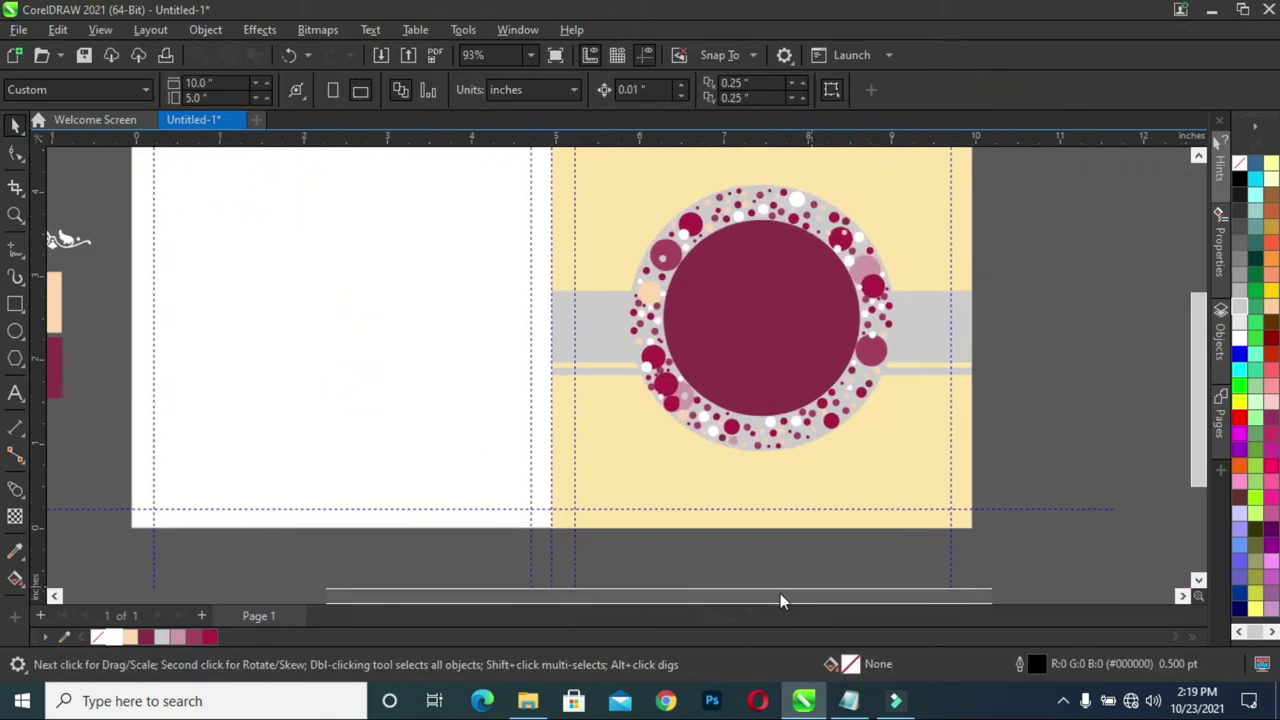
scroll(818, 408, "up", 2)
left_click(785, 439)
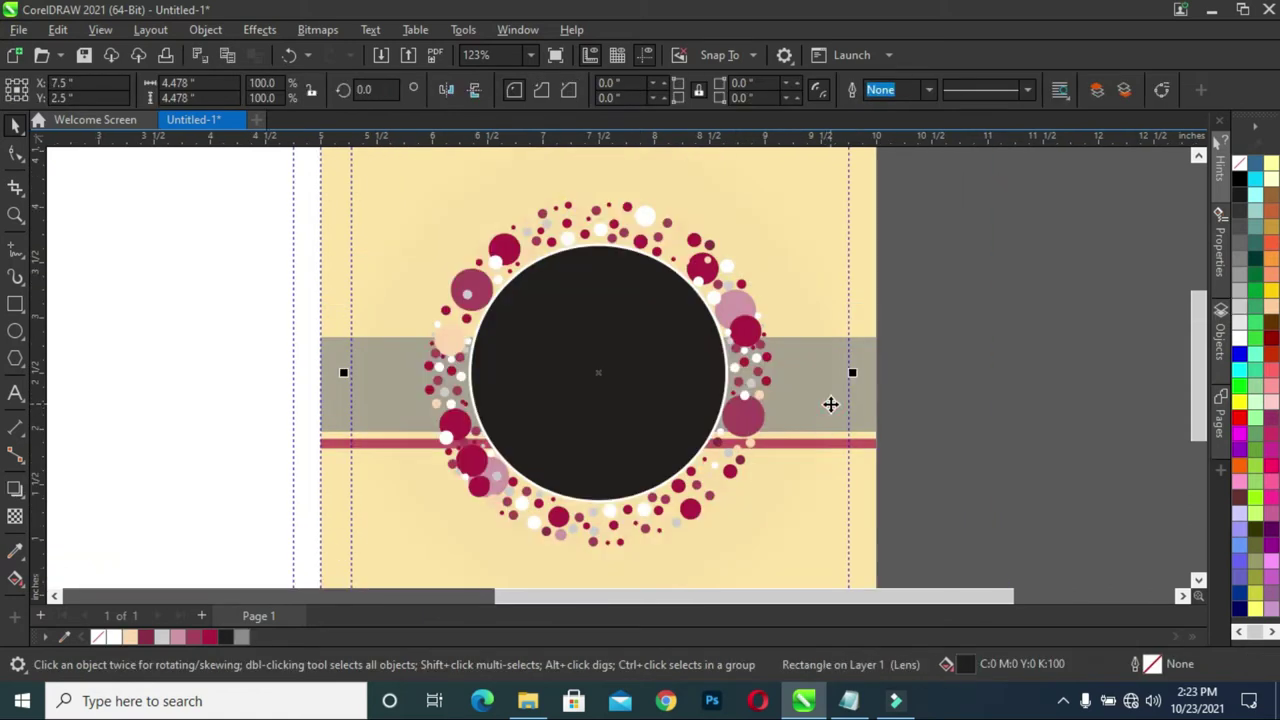
scroll(830, 412, "down", 1)
scroll(791, 331, "down", 1)
scroll(877, 286, "up", 1)
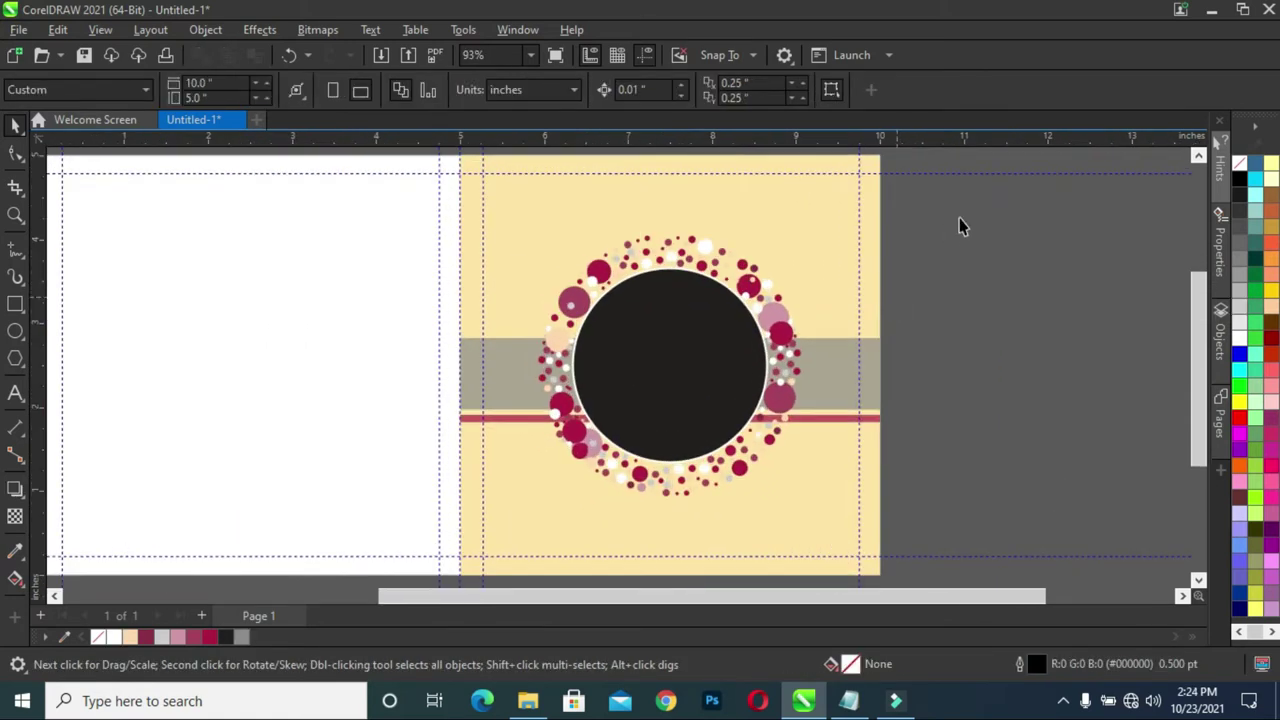
left_click(848, 700)
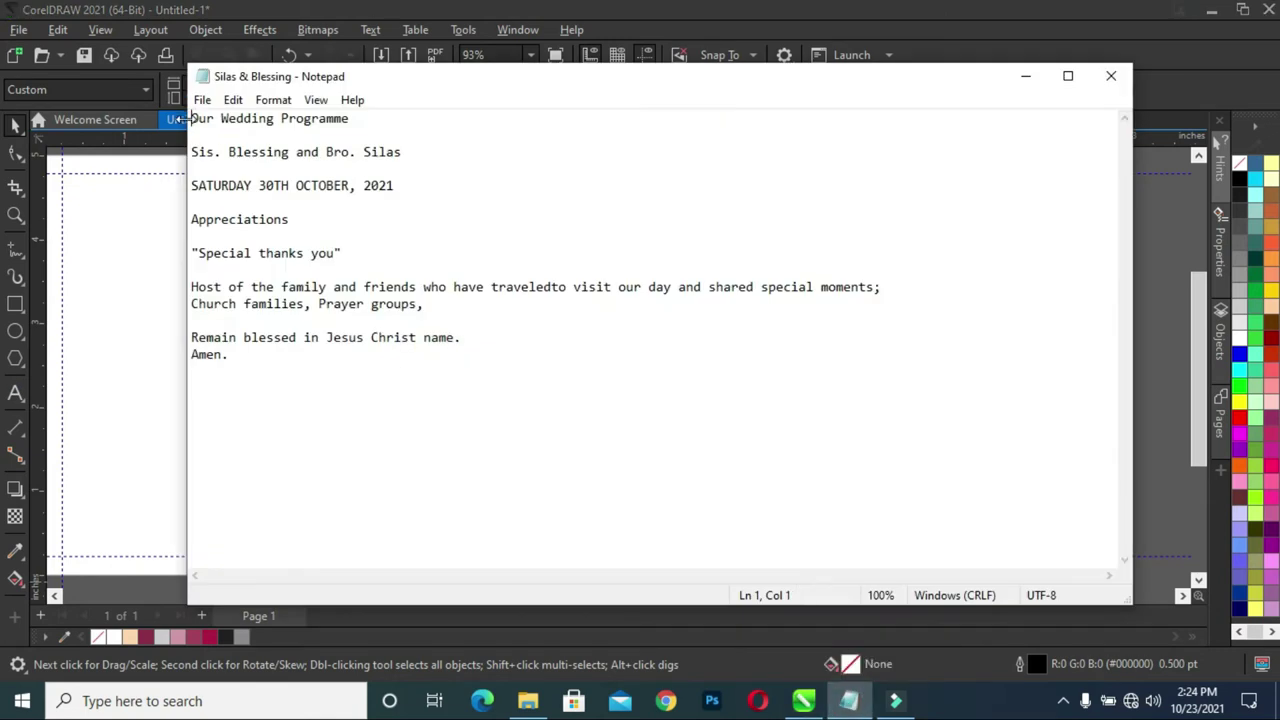
Copy the title, couple-names and date lines from Notepad and paste them into CorelDRAW
left_click_drag(191, 118, 486, 345)
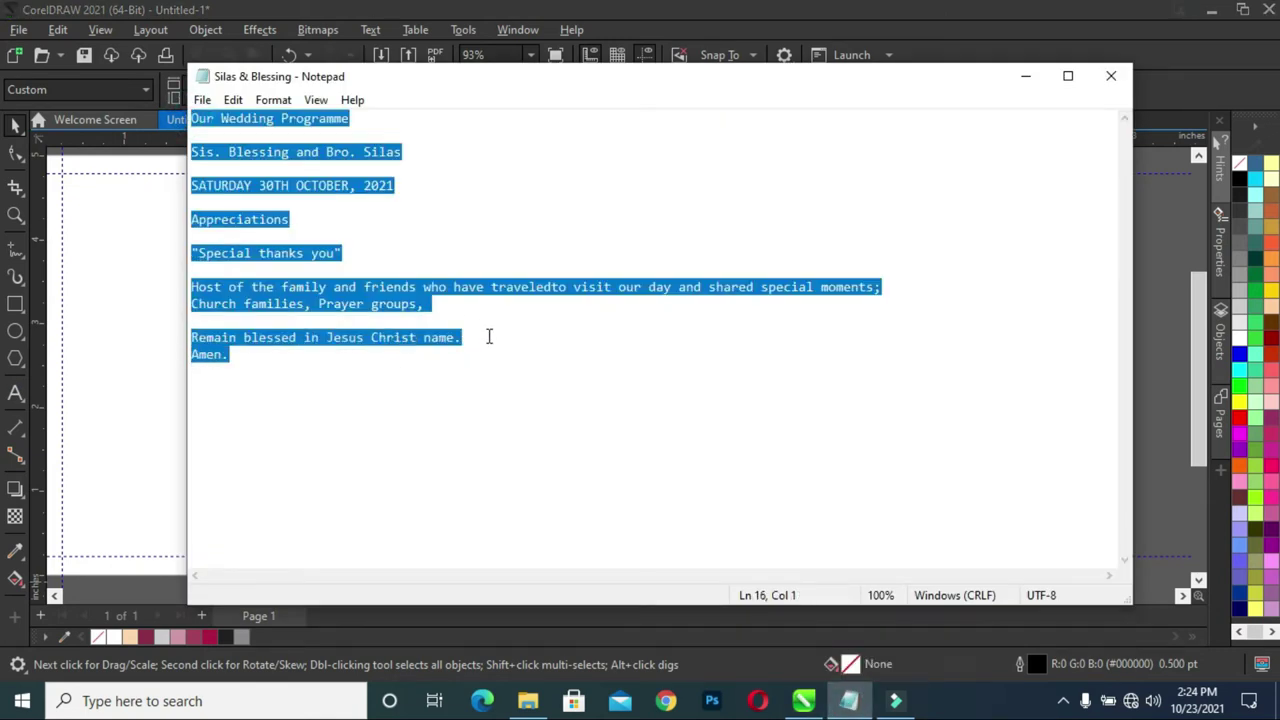
left_click(413, 216)
left_click_drag(190, 120, 399, 188)
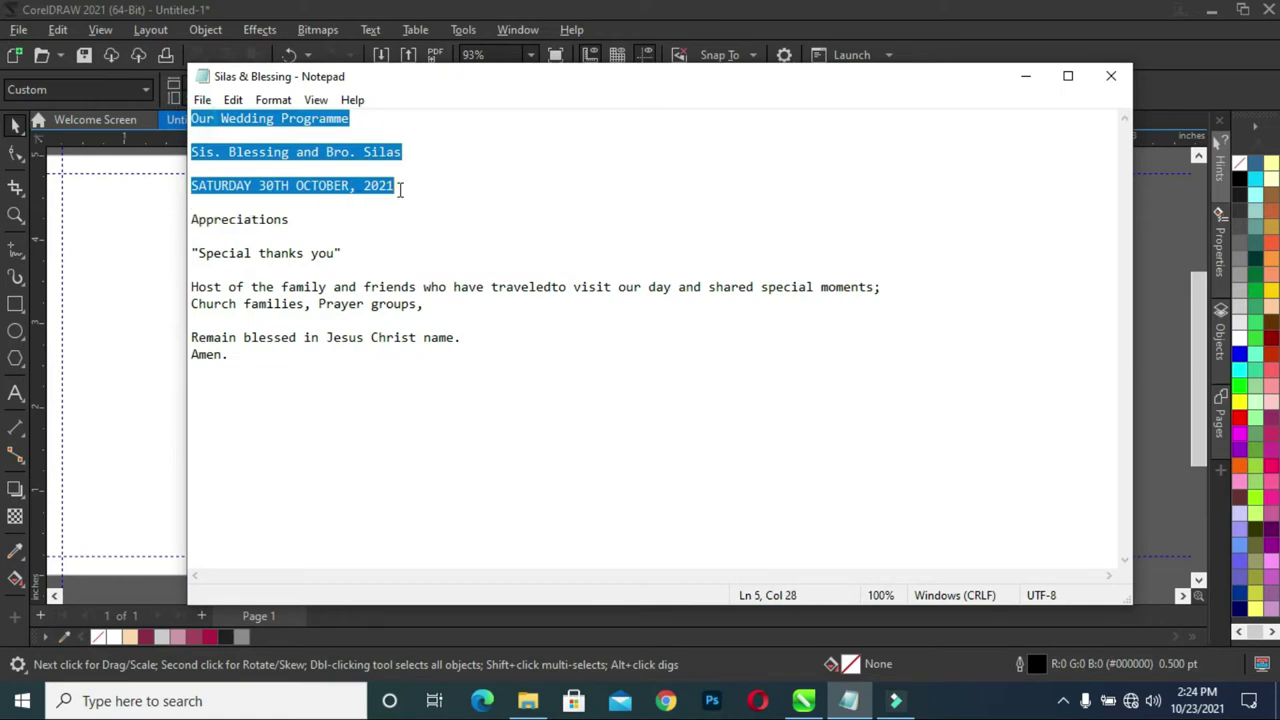
left_click(1022, 77)
right_click(957, 272)
left_click(1018, 412)
right_click(162, 362)
left_click(320, 349)
Break the pasted text apart with Ctrl+K and set 'Our Wedding Programme' in Sloop Script
left_click_drag(127, 367, 1149, 318)
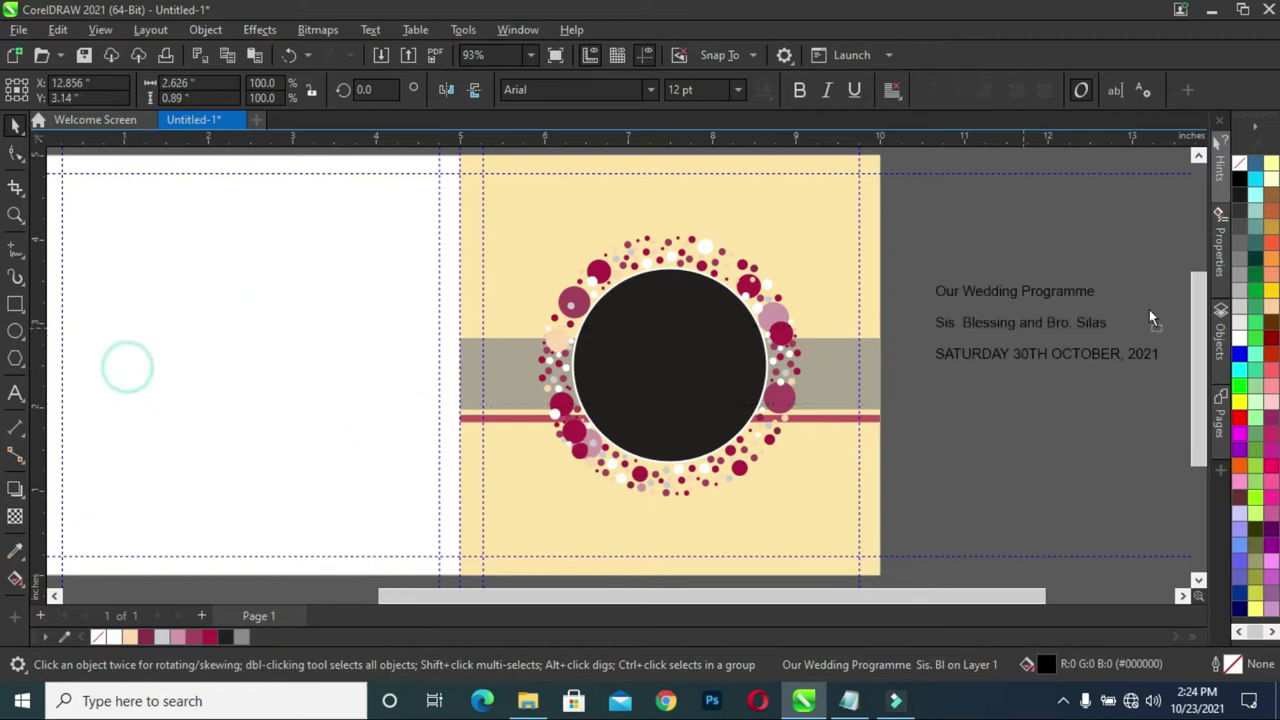
key("ctrl+k")
left_click(950, 283)
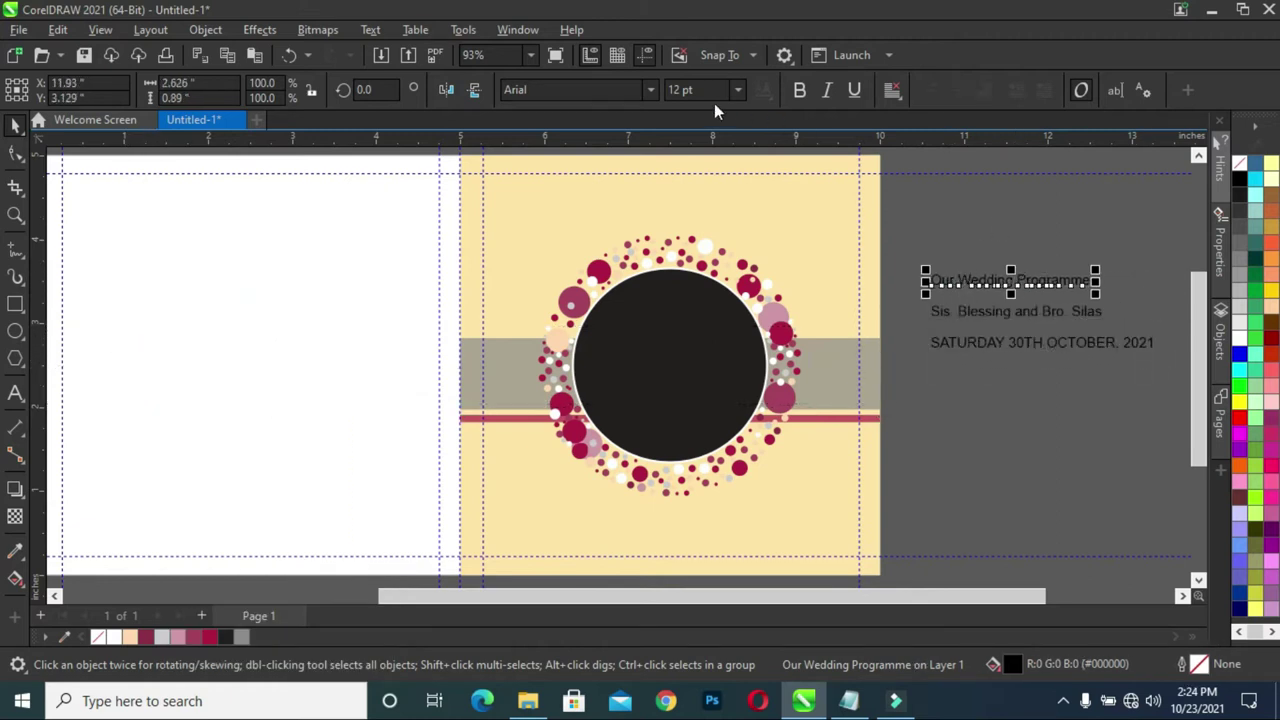
left_click(650, 90)
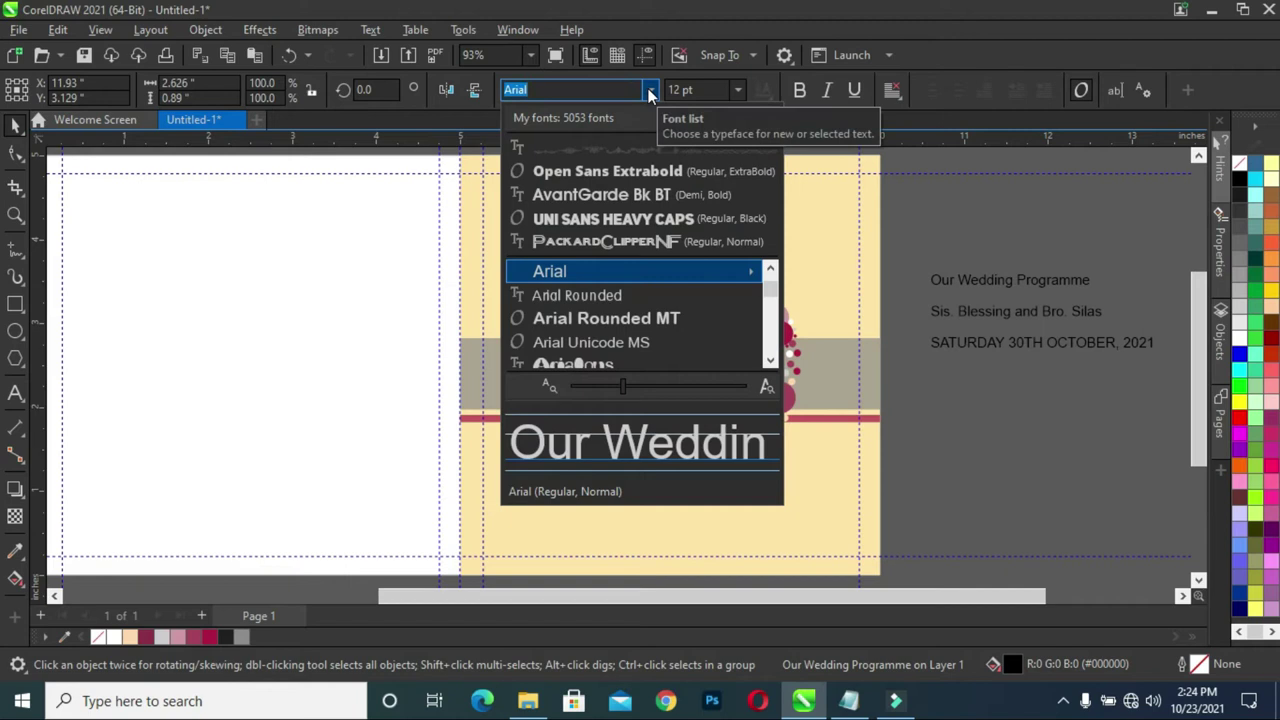
type("sloop")
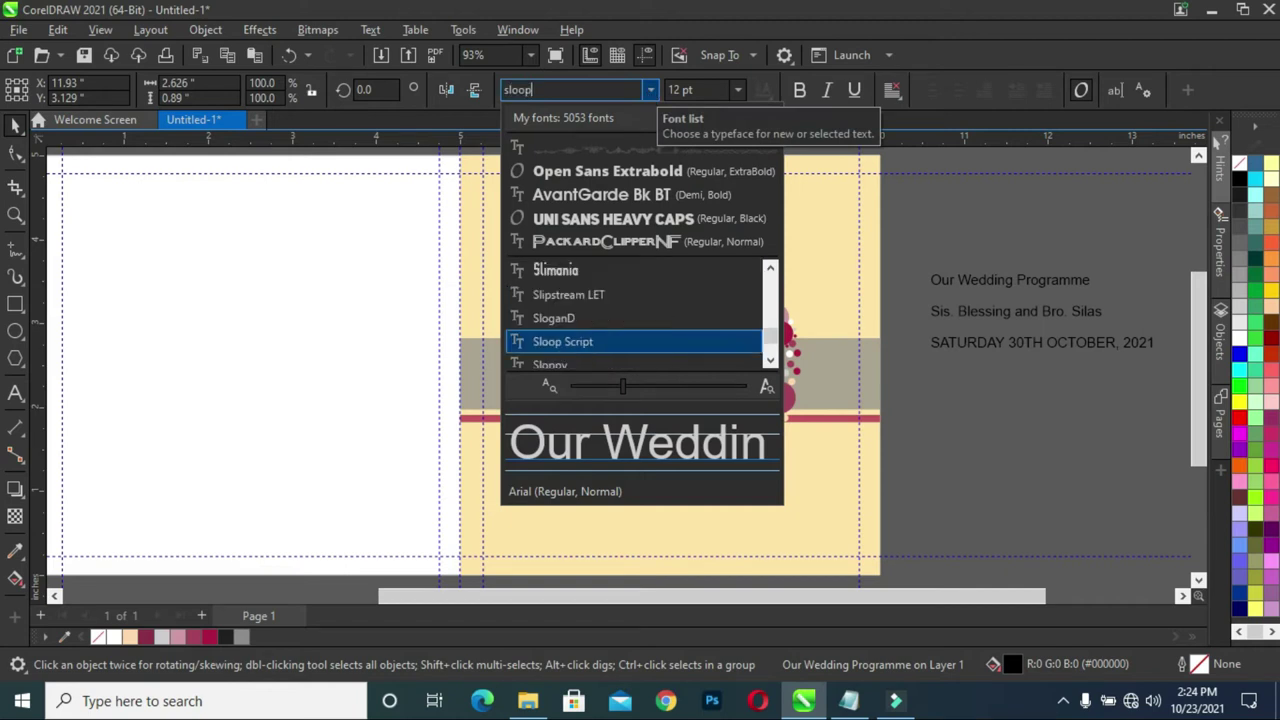
left_click(592, 272)
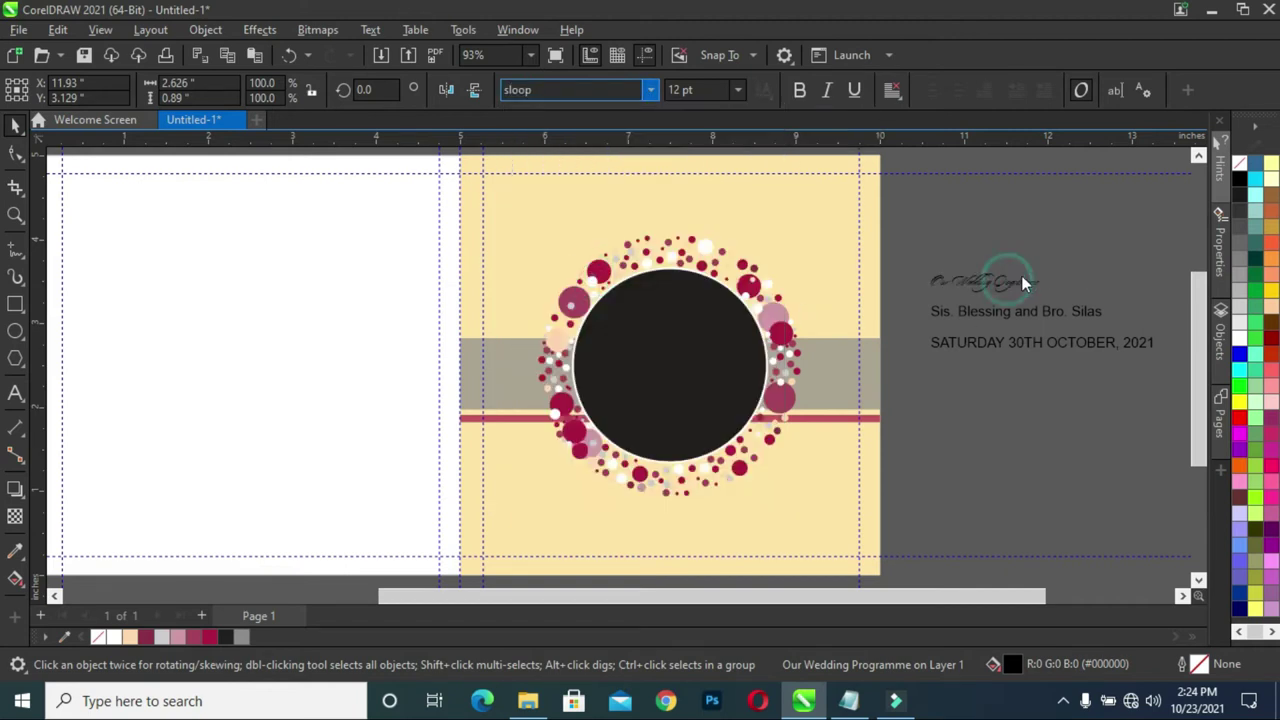
Enlarge the heading, place it at the cover's top centre and fill it dark grey
left_click_drag(1070, 250, 1135, 175)
left_click_drag(1032, 205, 661, 197)
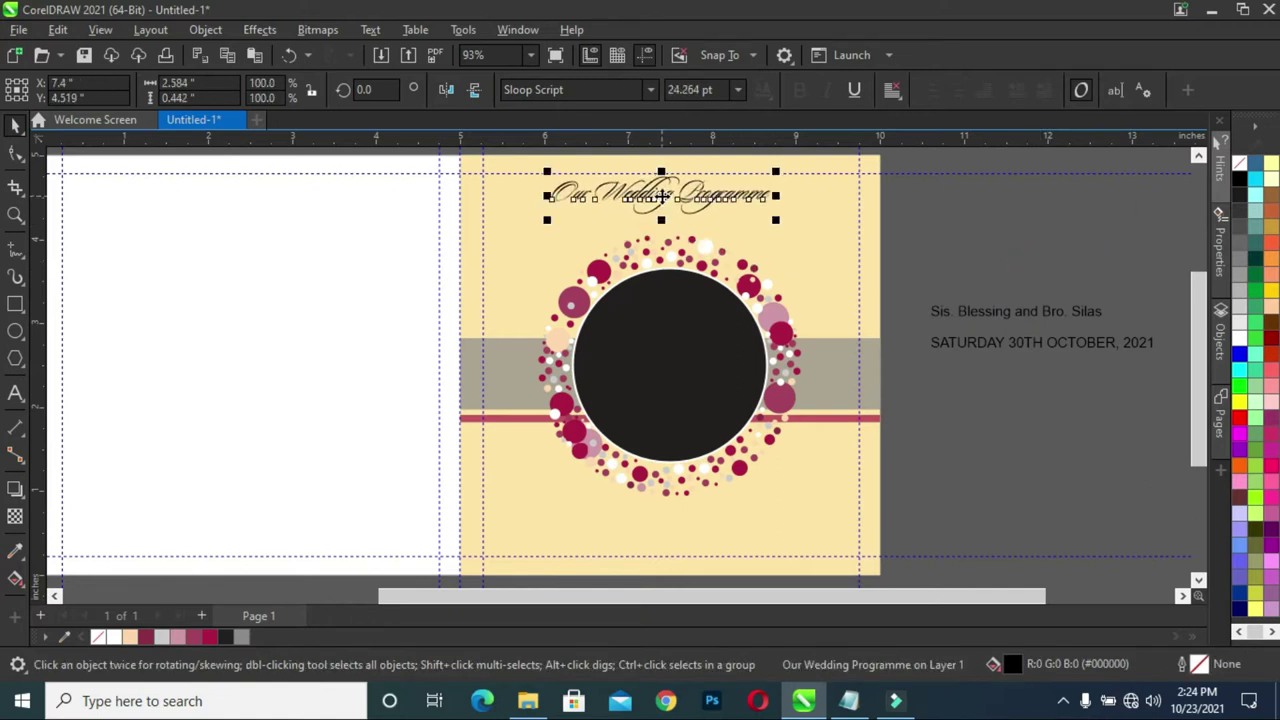
left_click(225, 637)
left_click(1045, 218)
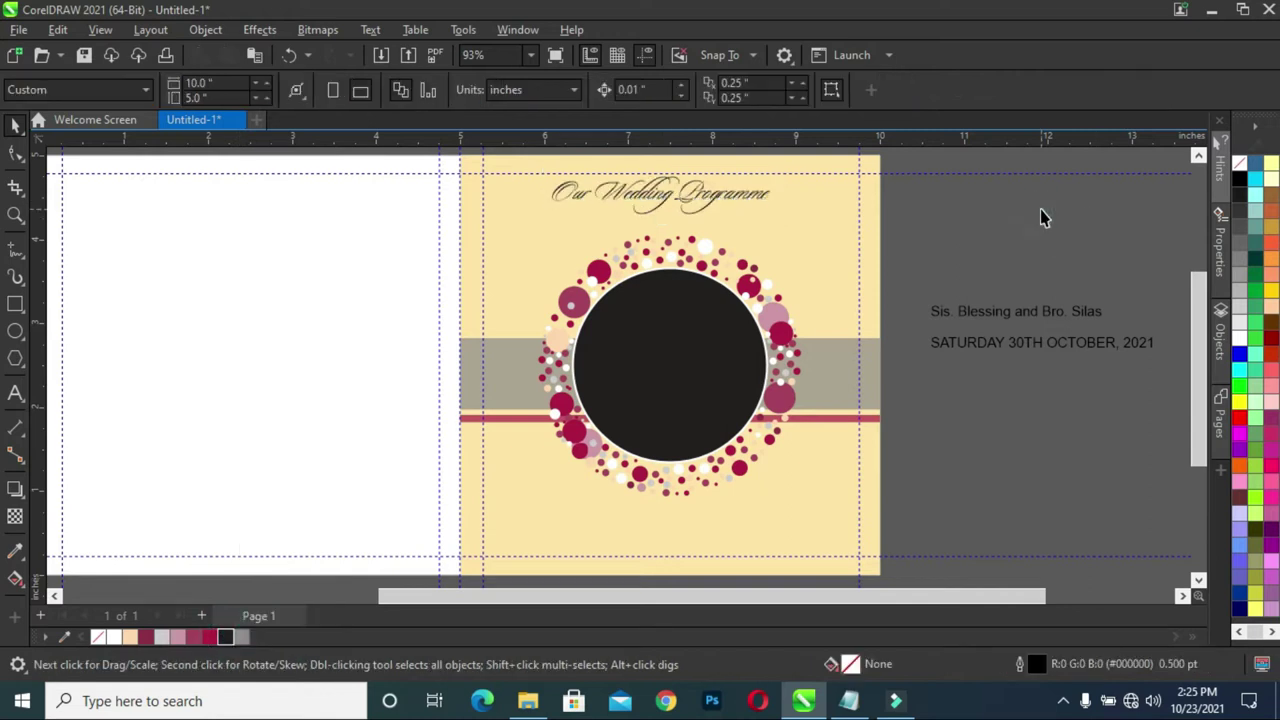
left_click(745, 197)
left_click(241, 637)
left_click(749, 230)
left_click(749, 200)
left_click_drag(776, 219, 797, 237)
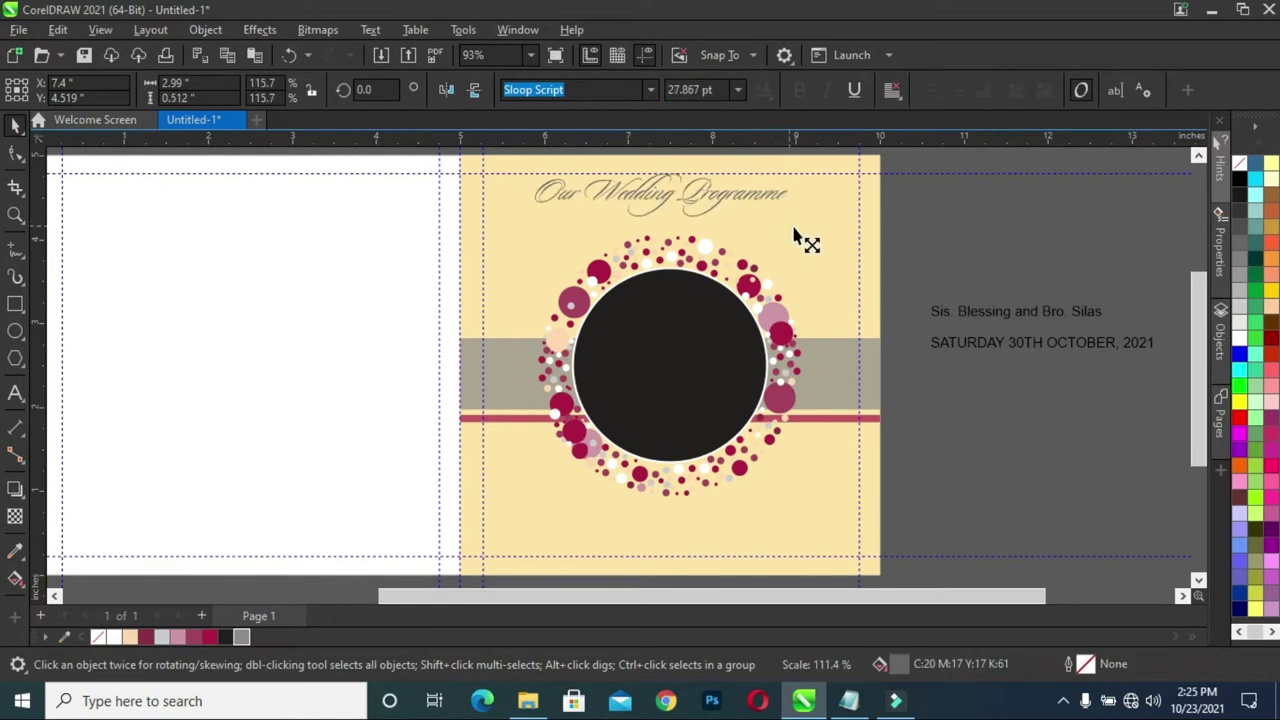
left_click(928, 215)
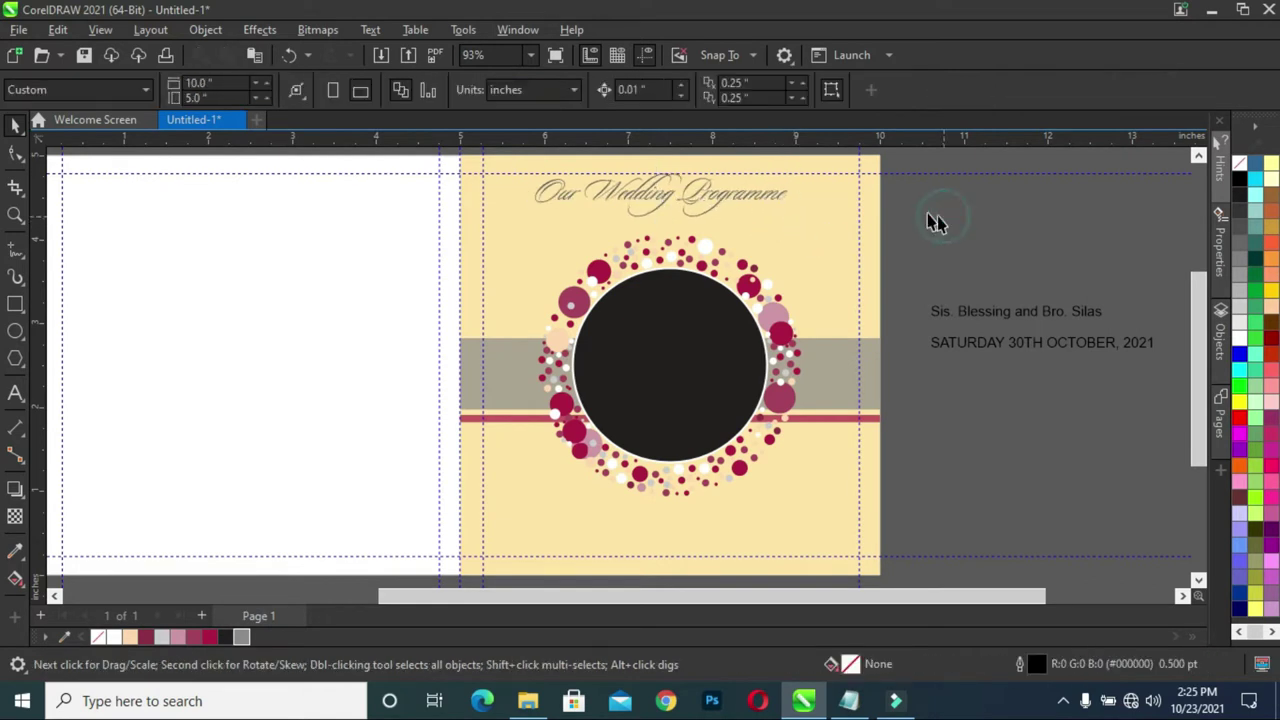
left_click(725, 200)
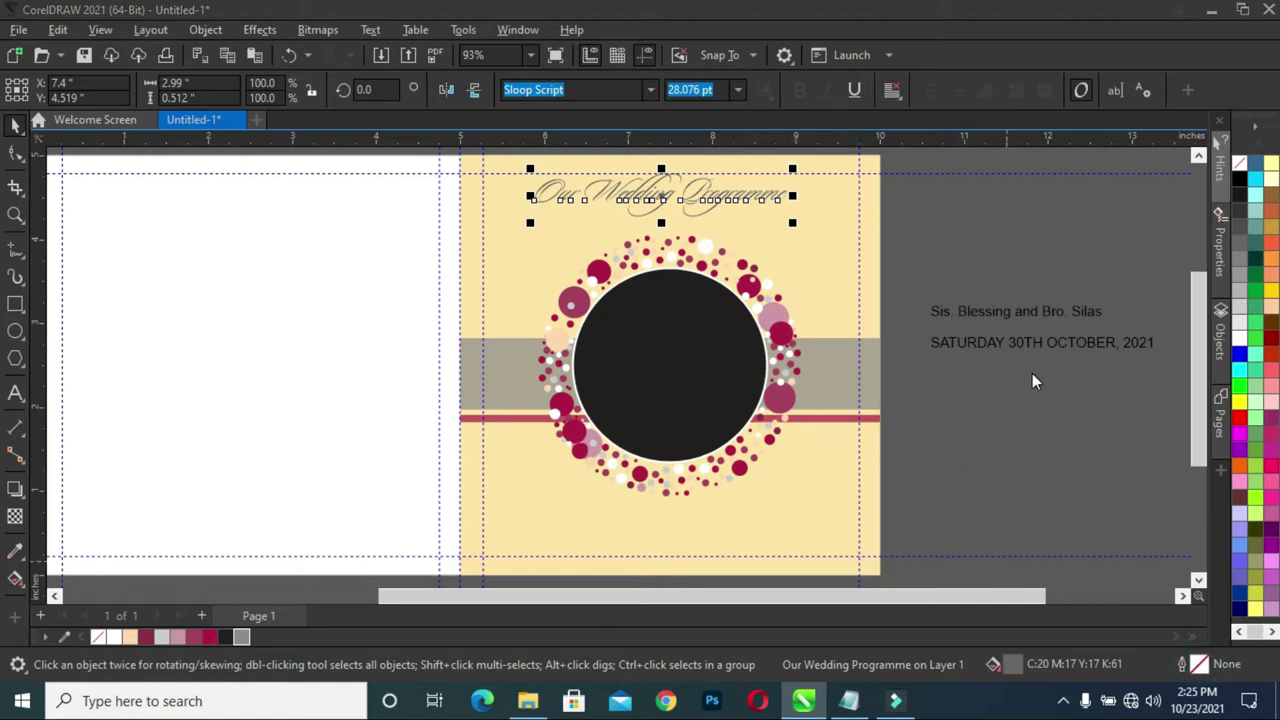
Give the heading a 0.5 pt pale pink outline drawn behind the fill, scaling with object
key("F12")
left_click_drag(784, 197, 1109, 210)
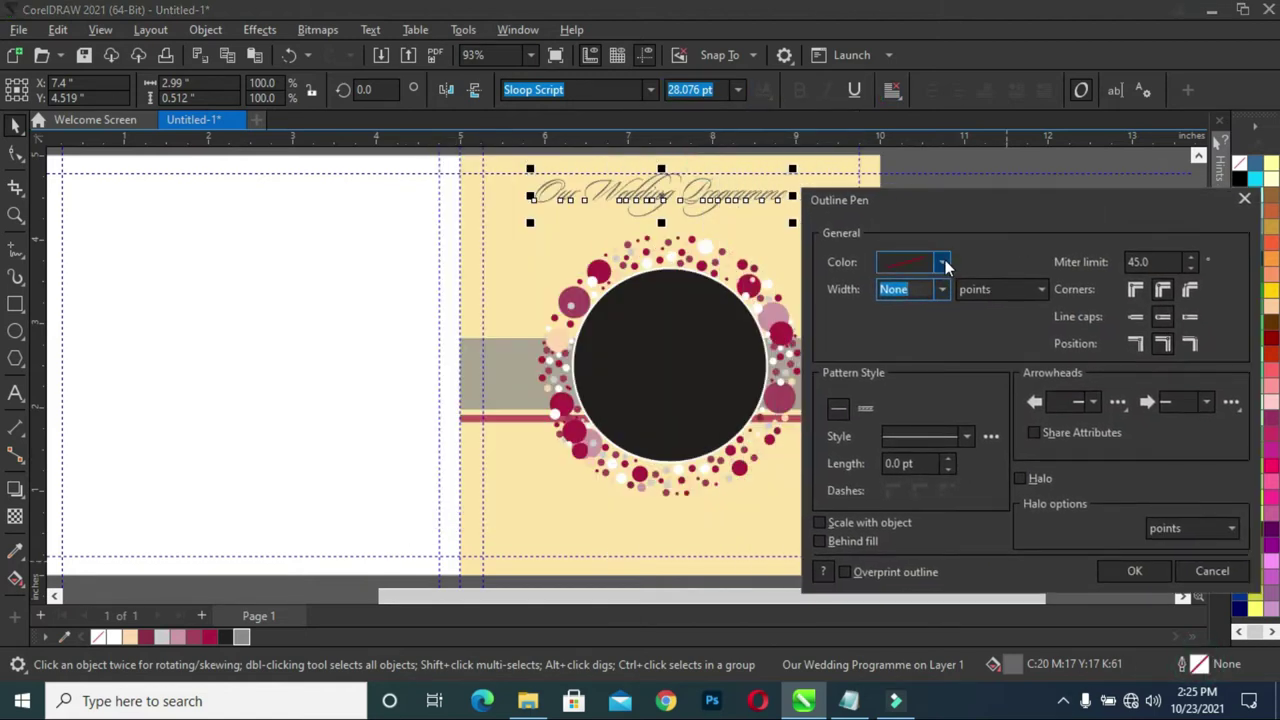
left_click(945, 263)
left_click(917, 348)
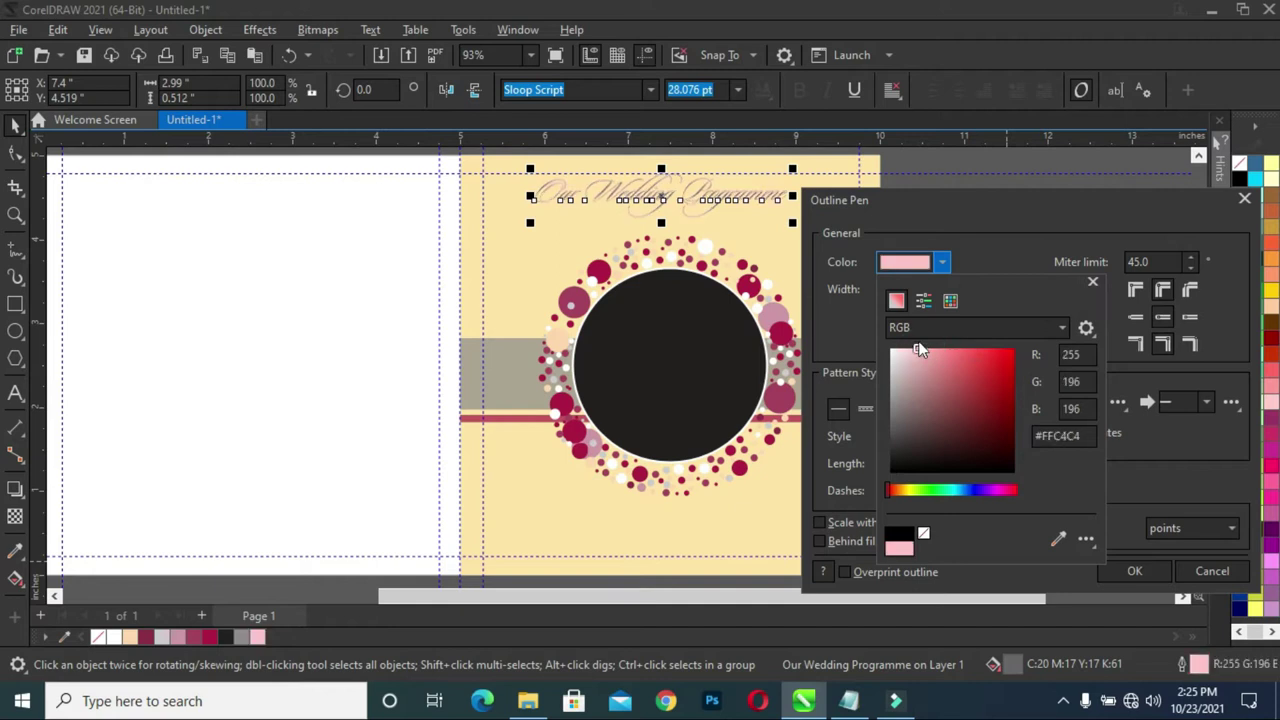
left_click(817, 519)
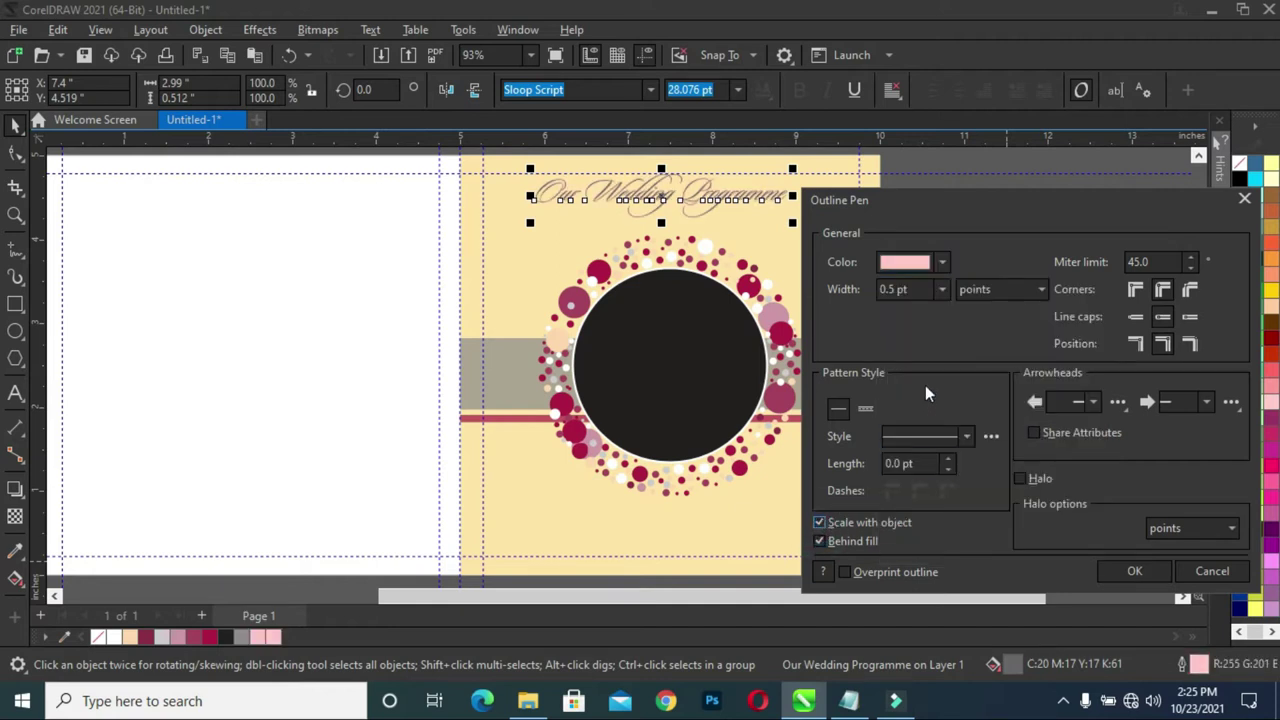
left_click(942, 262)
left_click(891, 350)
left_click_drag(891, 348, 903, 350)
left_click(1120, 503)
left_click_drag(1010, 190, 1010, 193)
left_click(1210, 575)
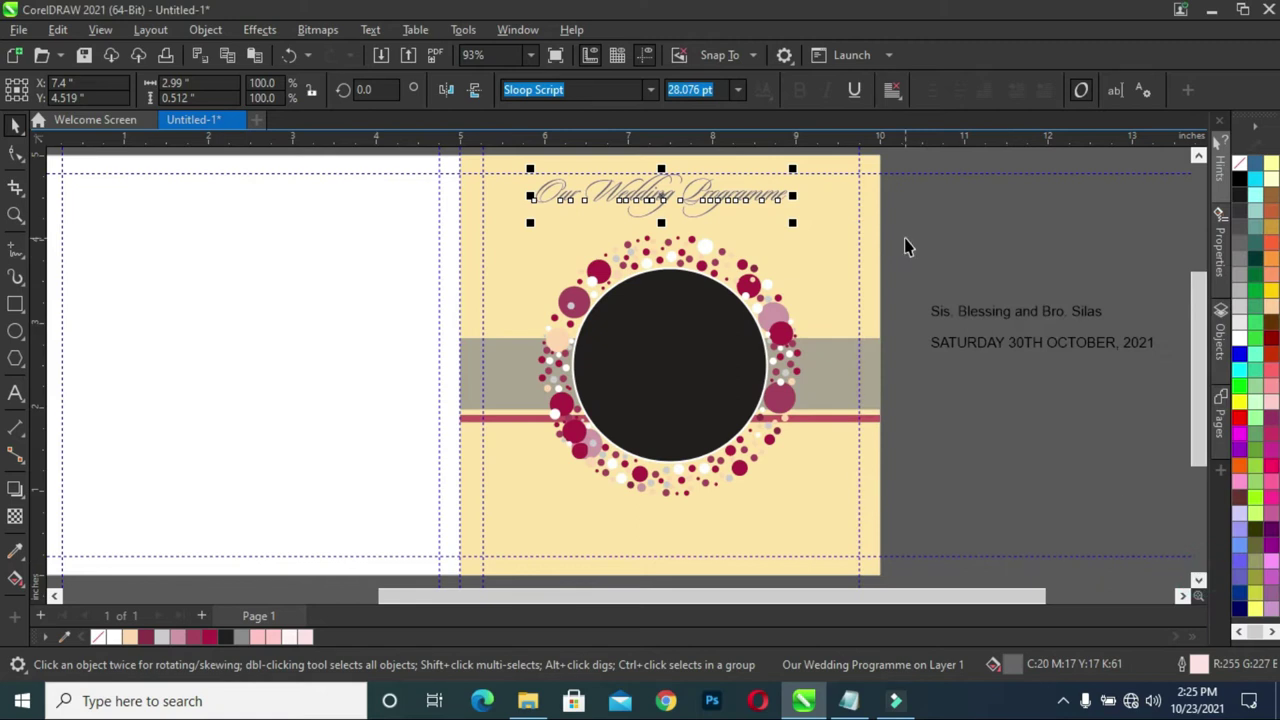
Zoom in and out to inspect the outlined heading
left_click(955, 228)
left_click(697, 194)
scroll(562, 175, "up", 1)
scroll(570, 178, "up", 2)
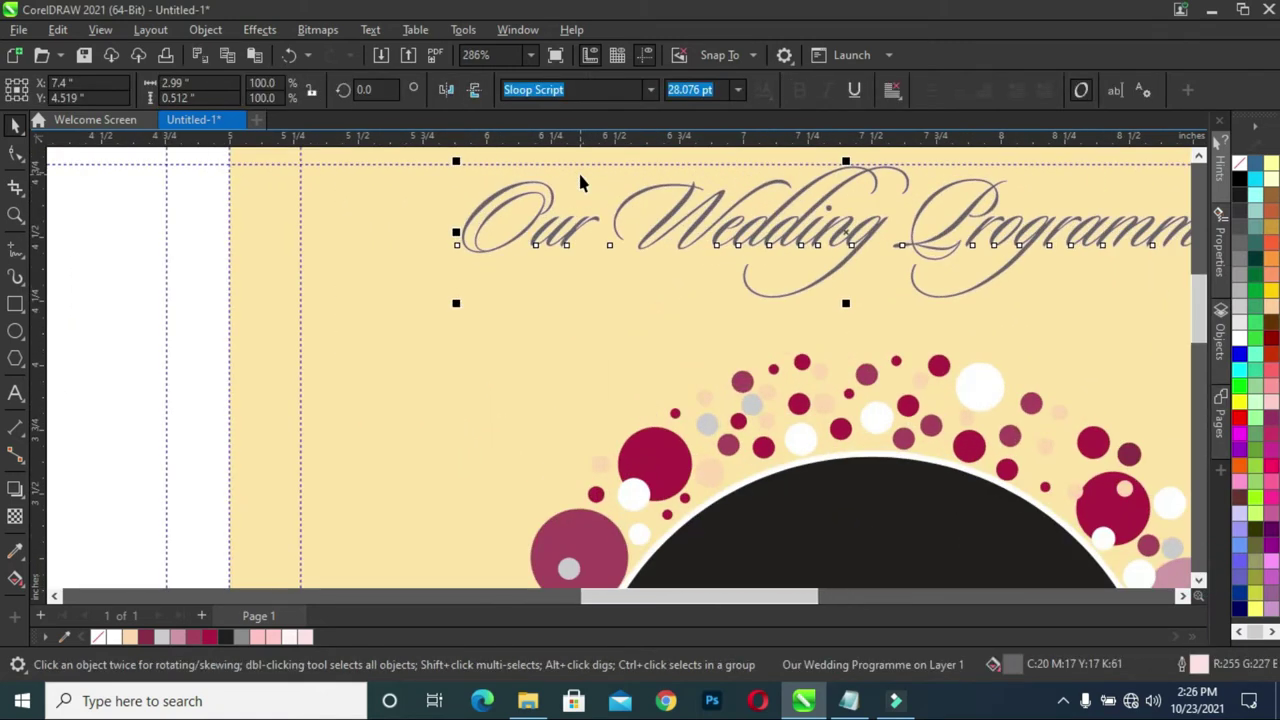
scroll(598, 186, "up", 2)
scroll(598, 186, "down", 5)
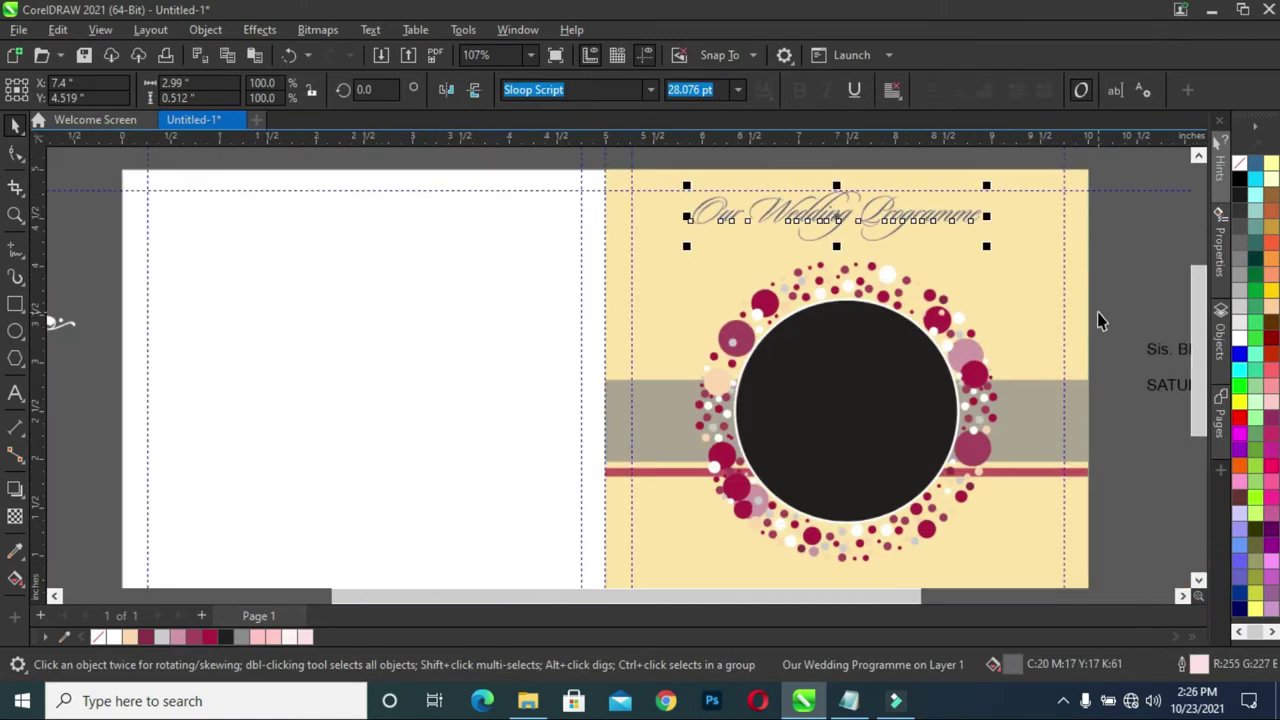
scroll(1100, 320, "down", 2)
left_click(1023, 270)
Zoom to the cover card and set the couple's names in Freehand575 BT
key("z")
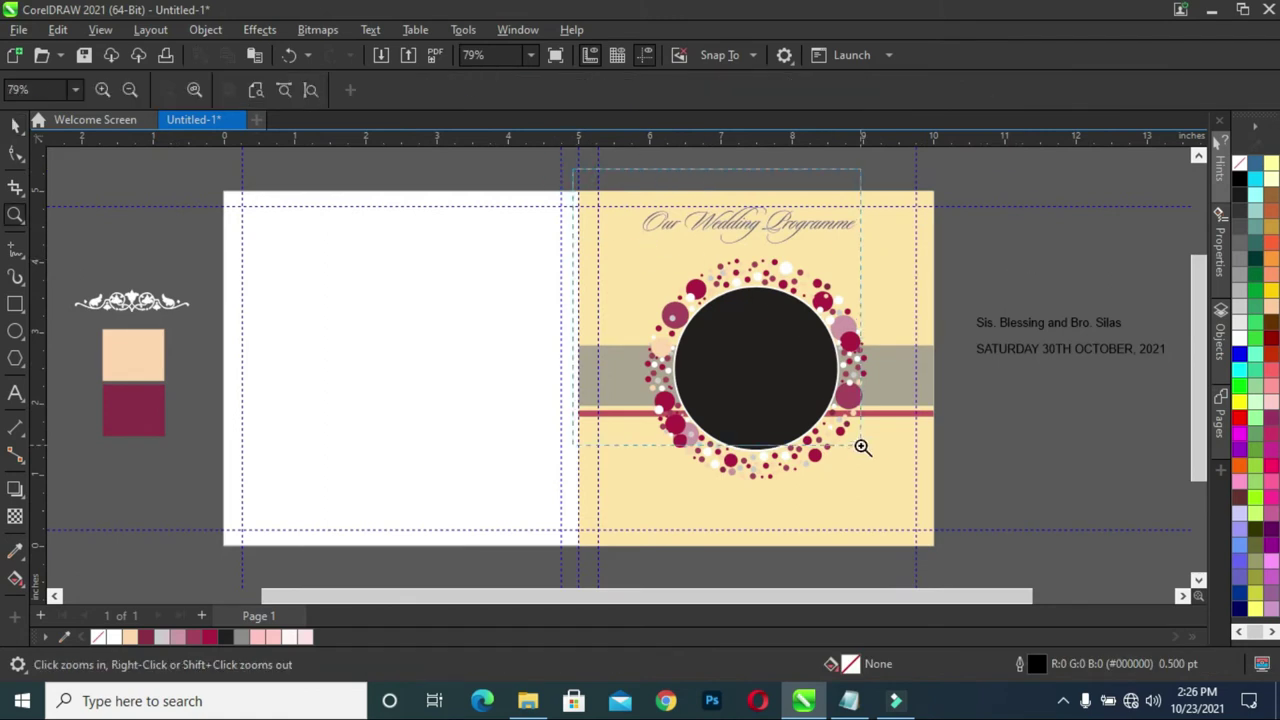
left_click_drag(931, 563, 940, 561)
key("space")
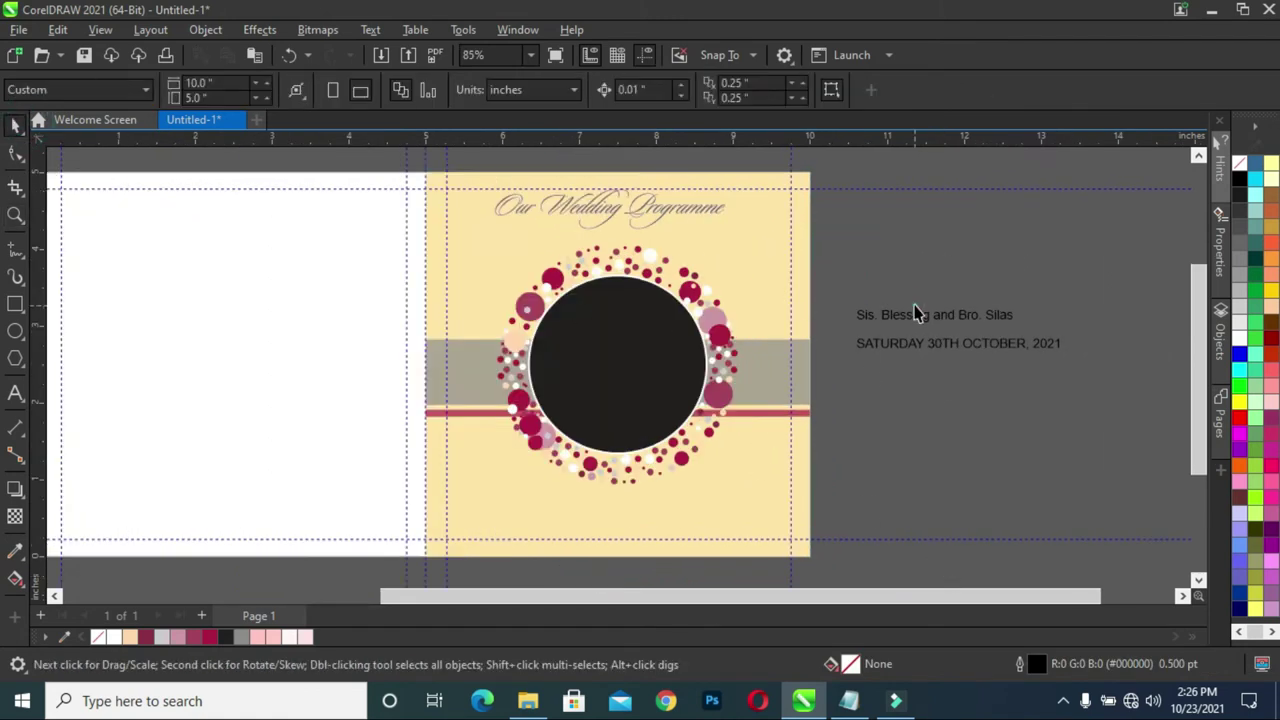
left_click(914, 316)
left_click(651, 90)
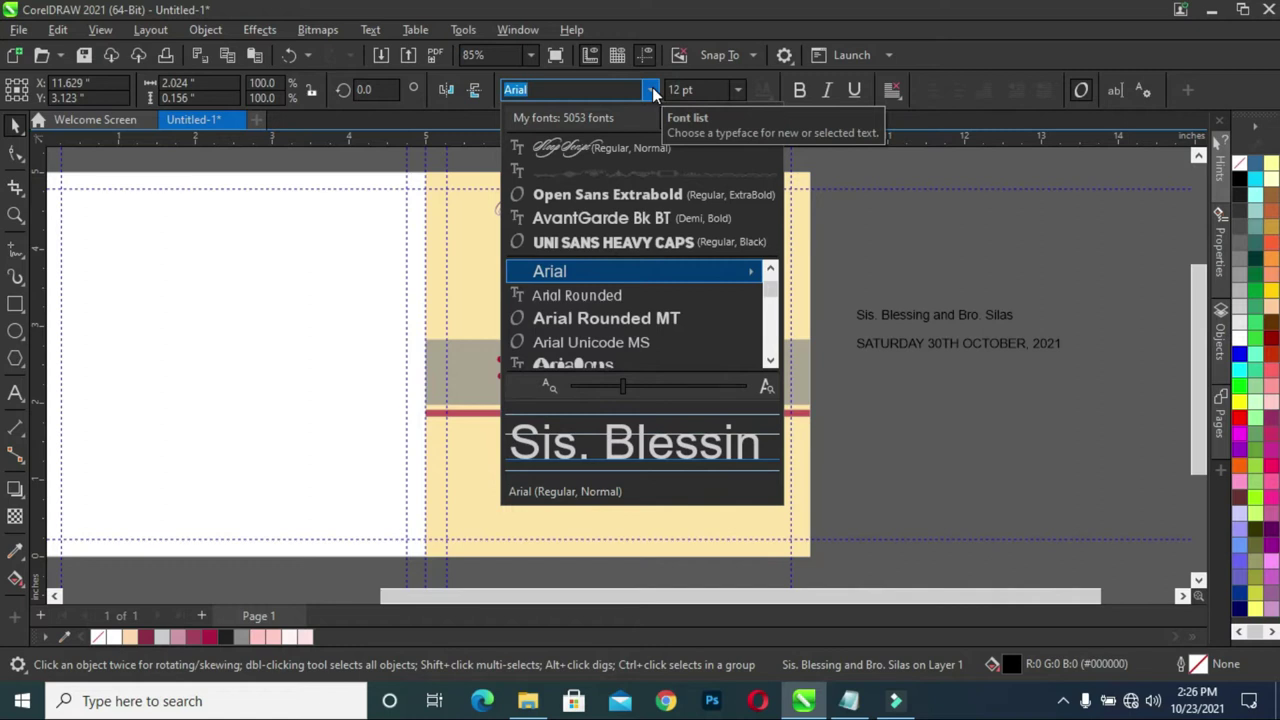
type("freehand")
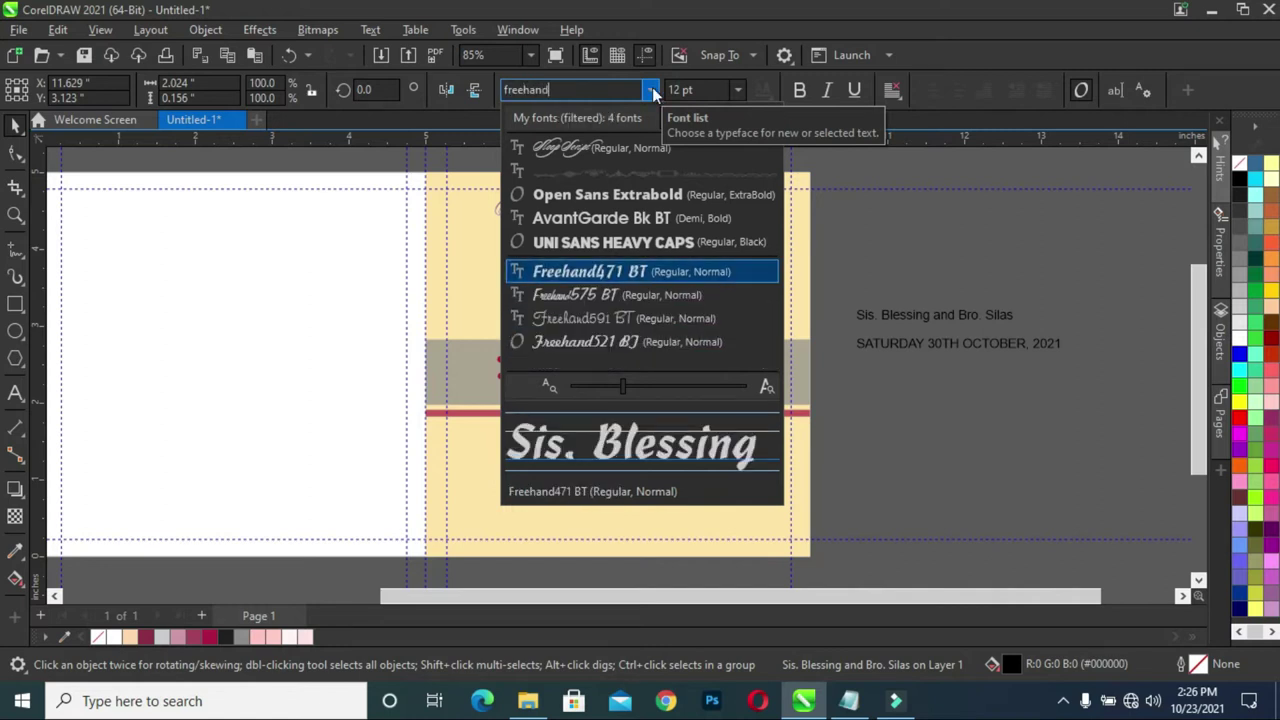
left_click(620, 298)
Scale the names to about 28.5 pt and move them below the wreath
left_click(14, 125)
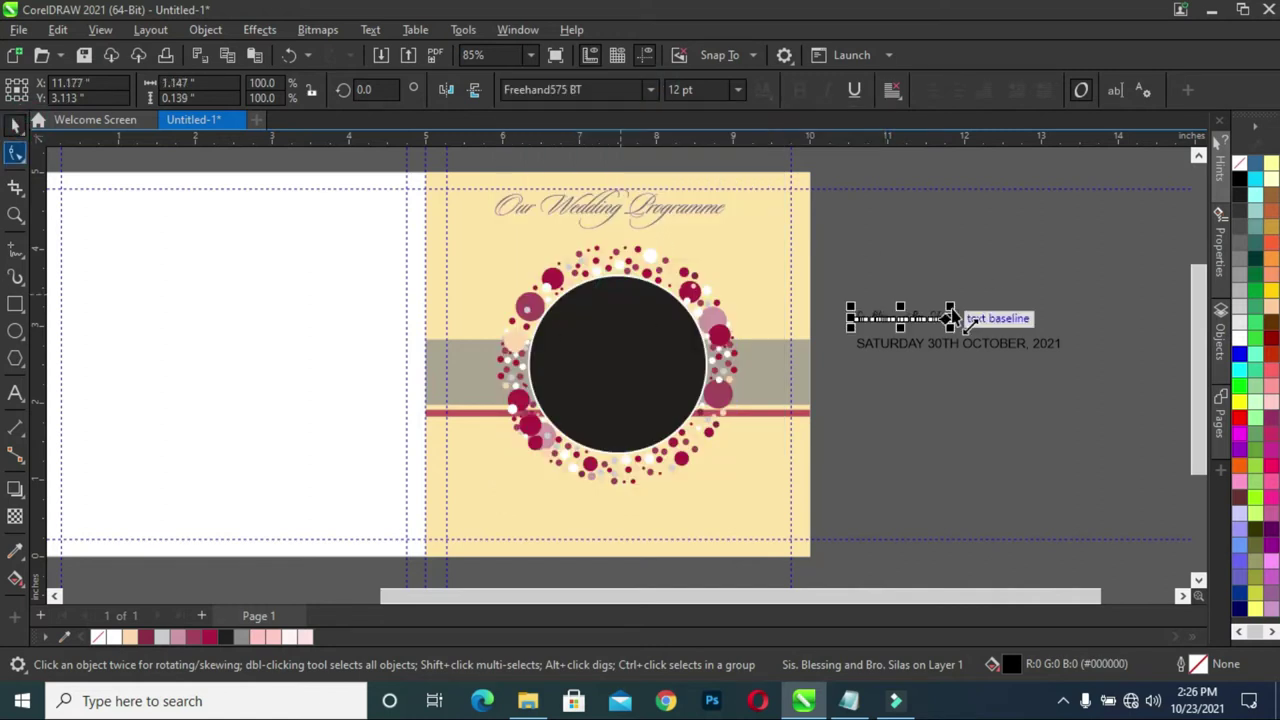
left_click_drag(946, 309, 1140, 288)
mouse_move(1007, 316)
left_mouse_down()
mouse_move(577, 550)
mouse_move(622, 510)
left_mouse_up()
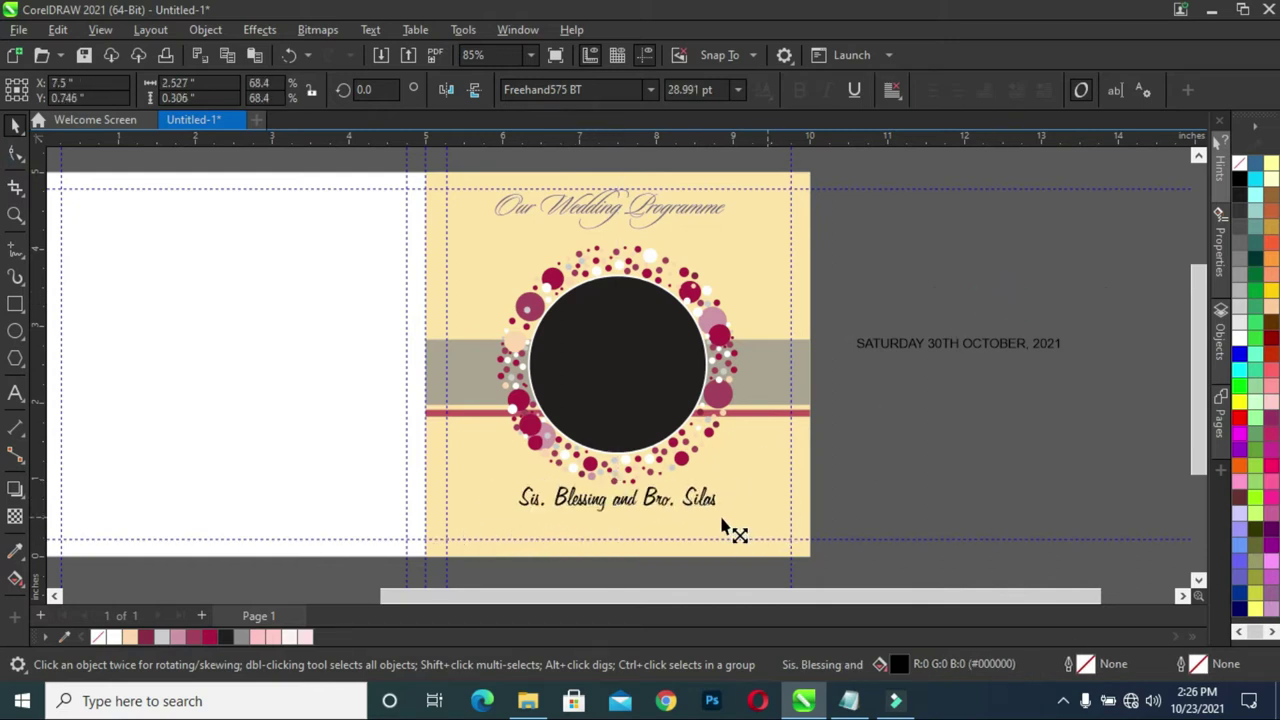
left_click_drag(767, 528, 733, 524)
Replace 'and' in the names with '&' using the Text tool
double_click(622, 500)
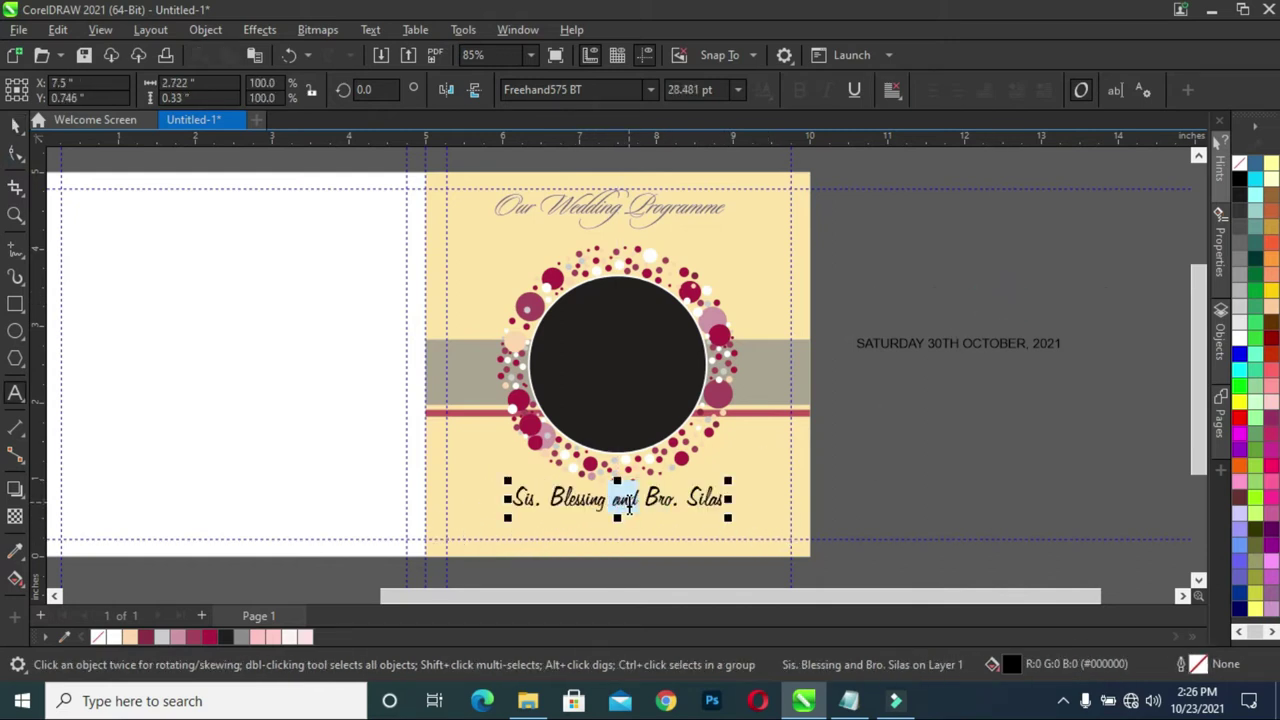
type("&")
left_click(611, 498)
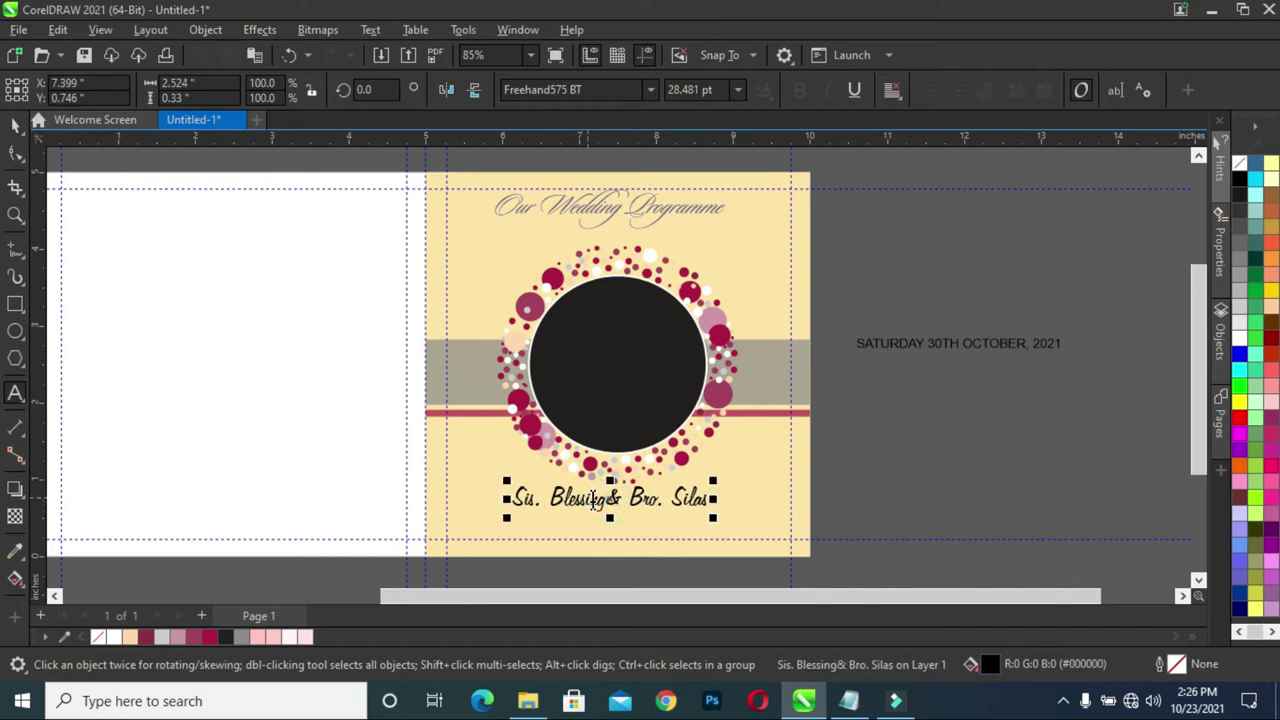
left_click(15, 124)
left_click(965, 441)
left_click(660, 505)
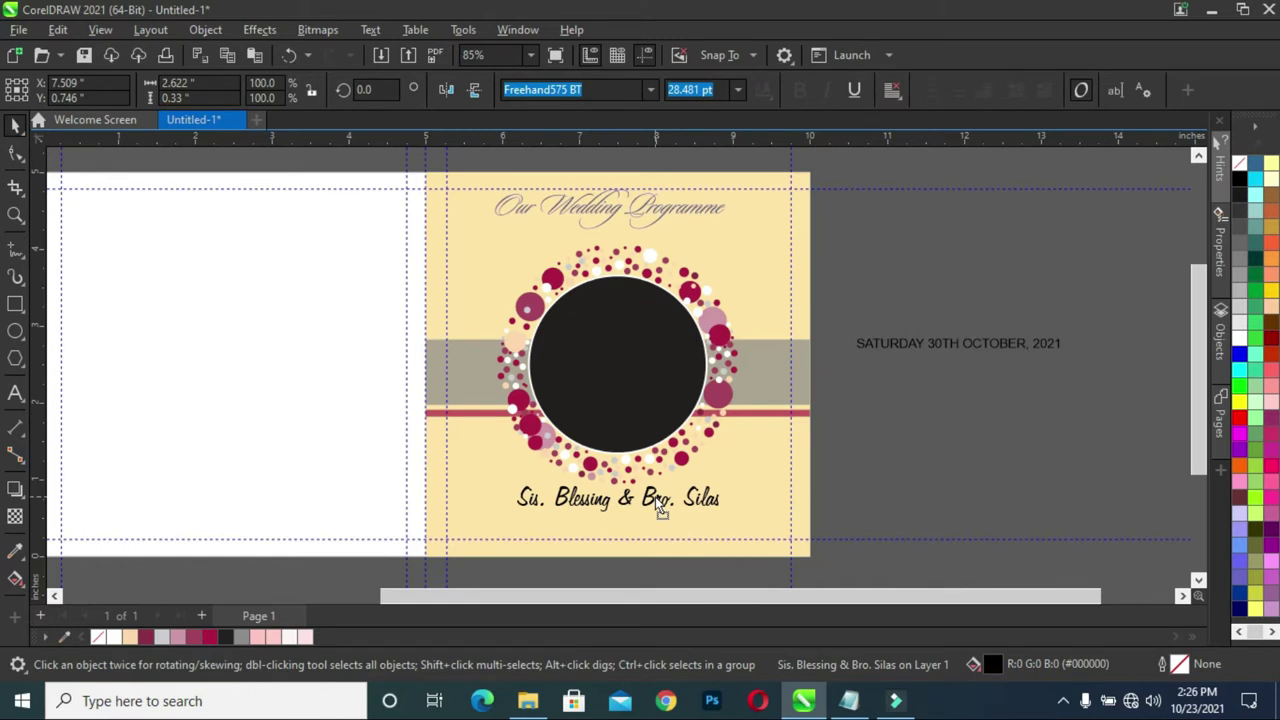
left_click(920, 463)
left_click(939, 345)
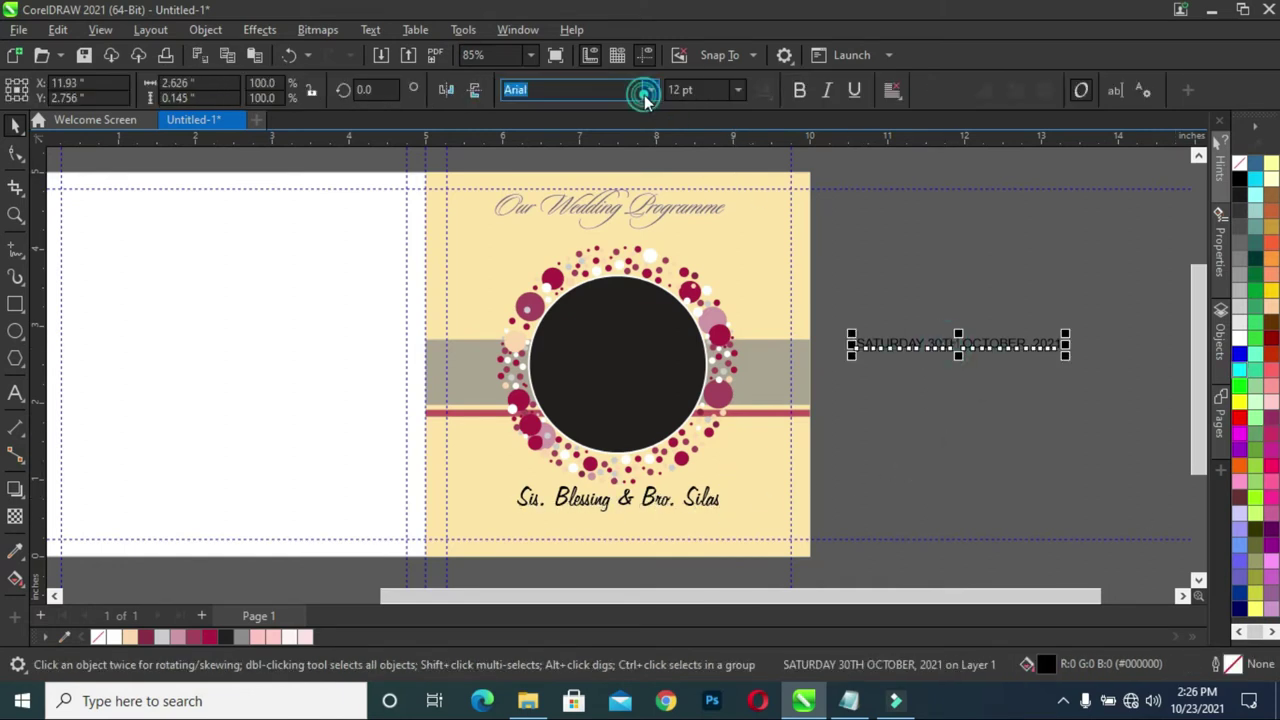
Set the date line 'SATURDAY 30TH OCTOBER, 2021' in Akrobat Bold
left_click(645, 92)
type("a")
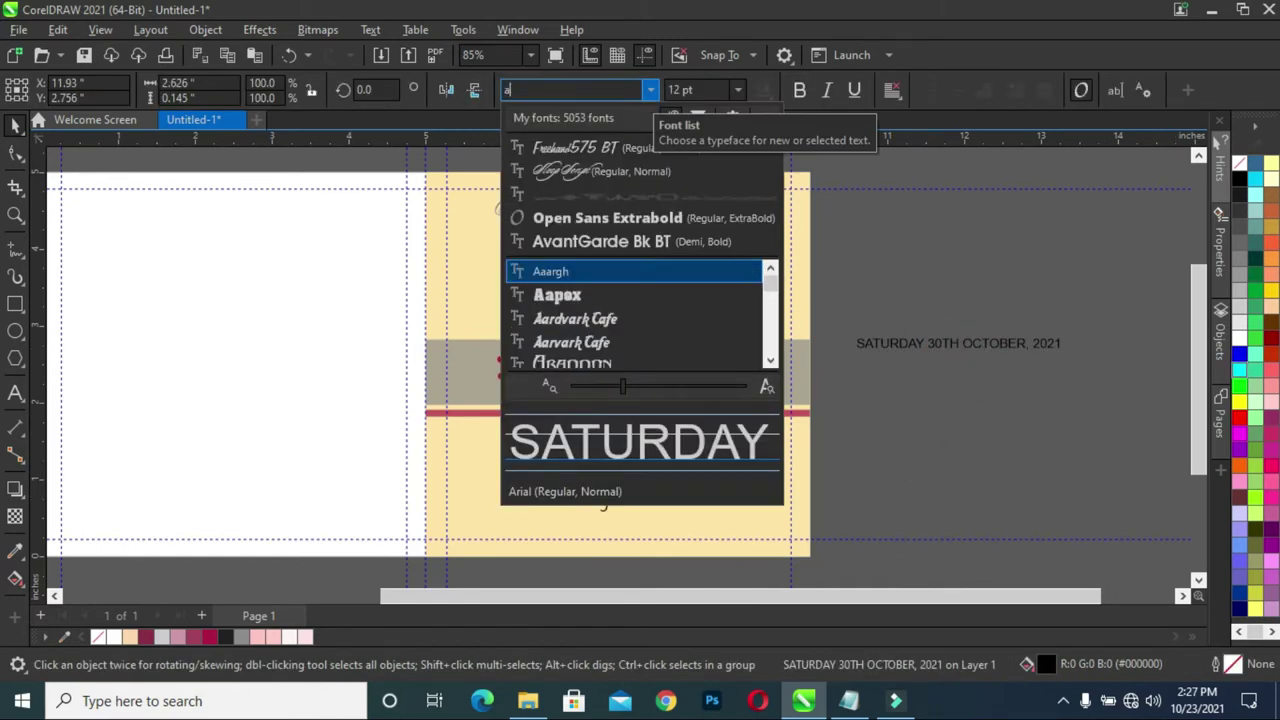
type("kro")
scroll(623, 343, "down", 2)
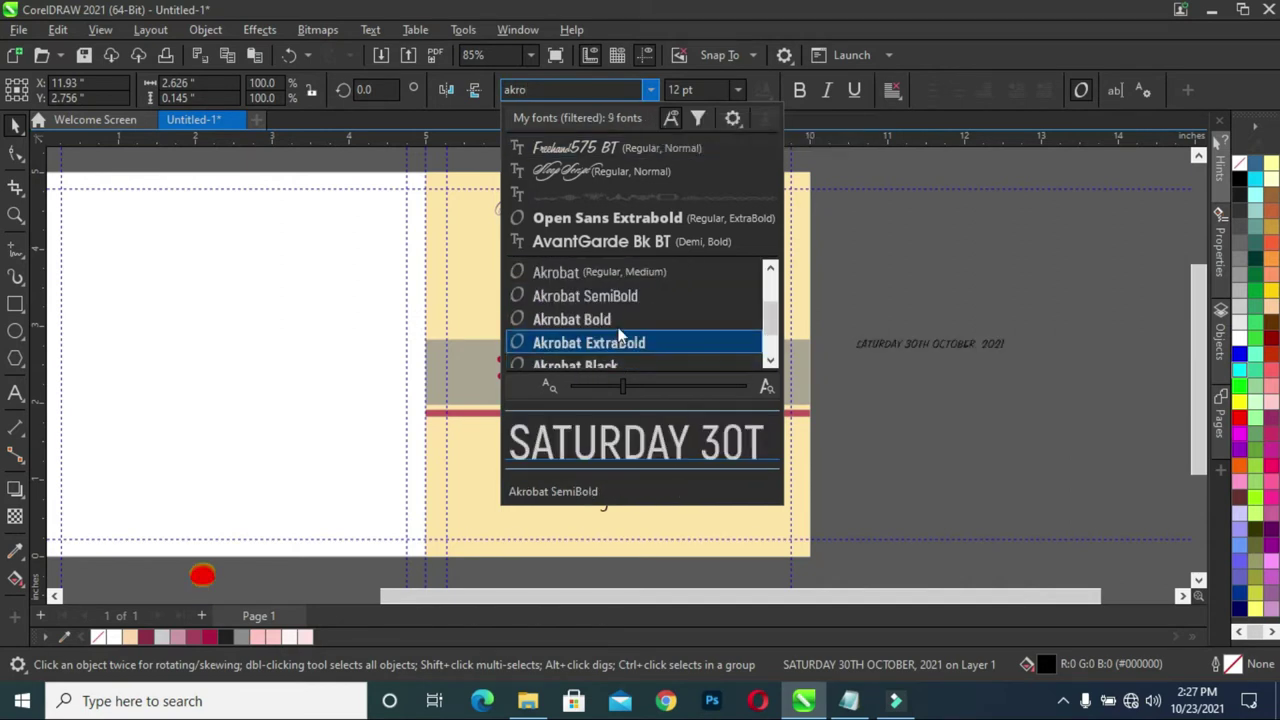
left_click(600, 272)
Place the date on the card just beneath the couple's names
left_click_drag(965, 343, 645, 533)
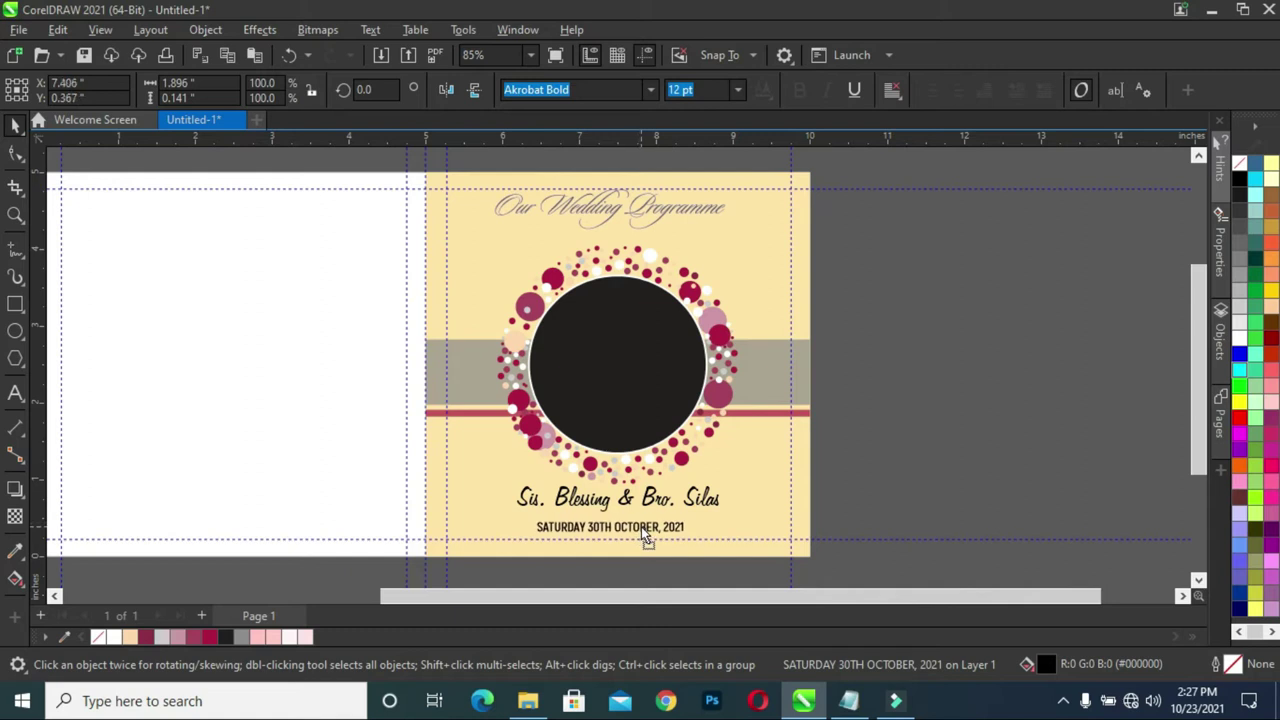
left_click_drag(645, 533, 641, 528)
key("Escape")
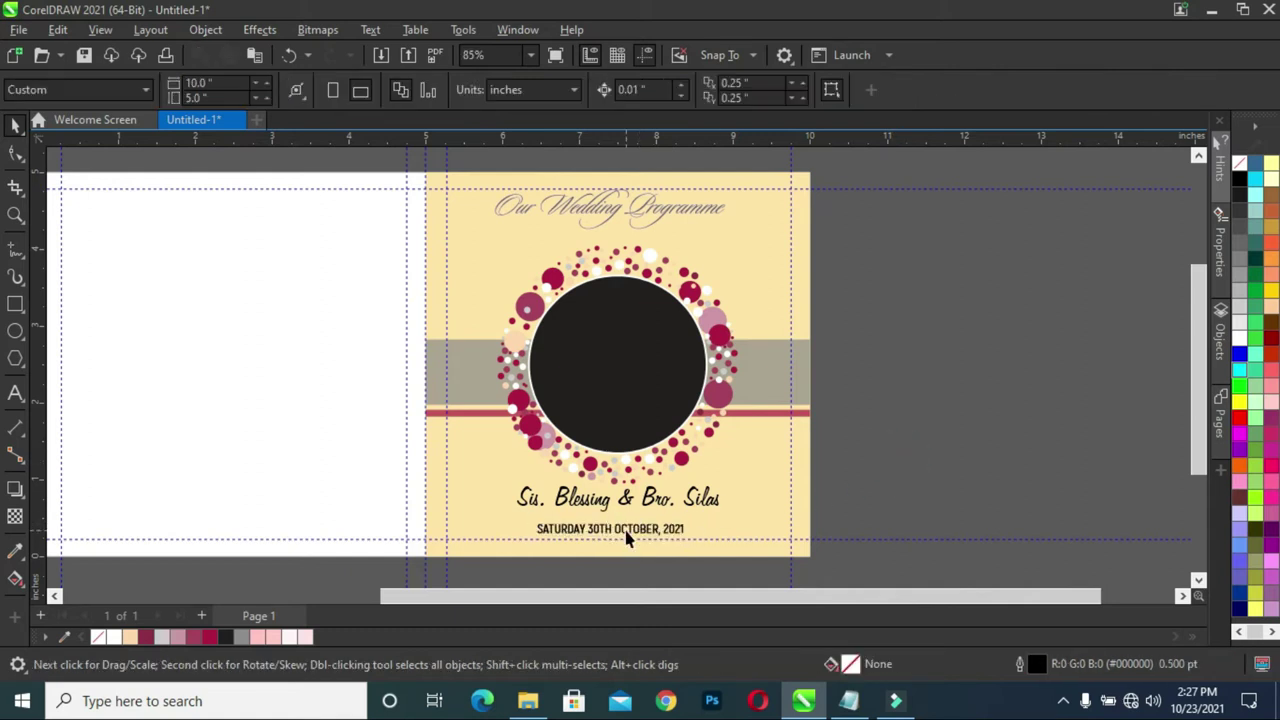
left_click(628, 538)
scroll(628, 538, "up", 2)
left_click(837, 511, "shift")
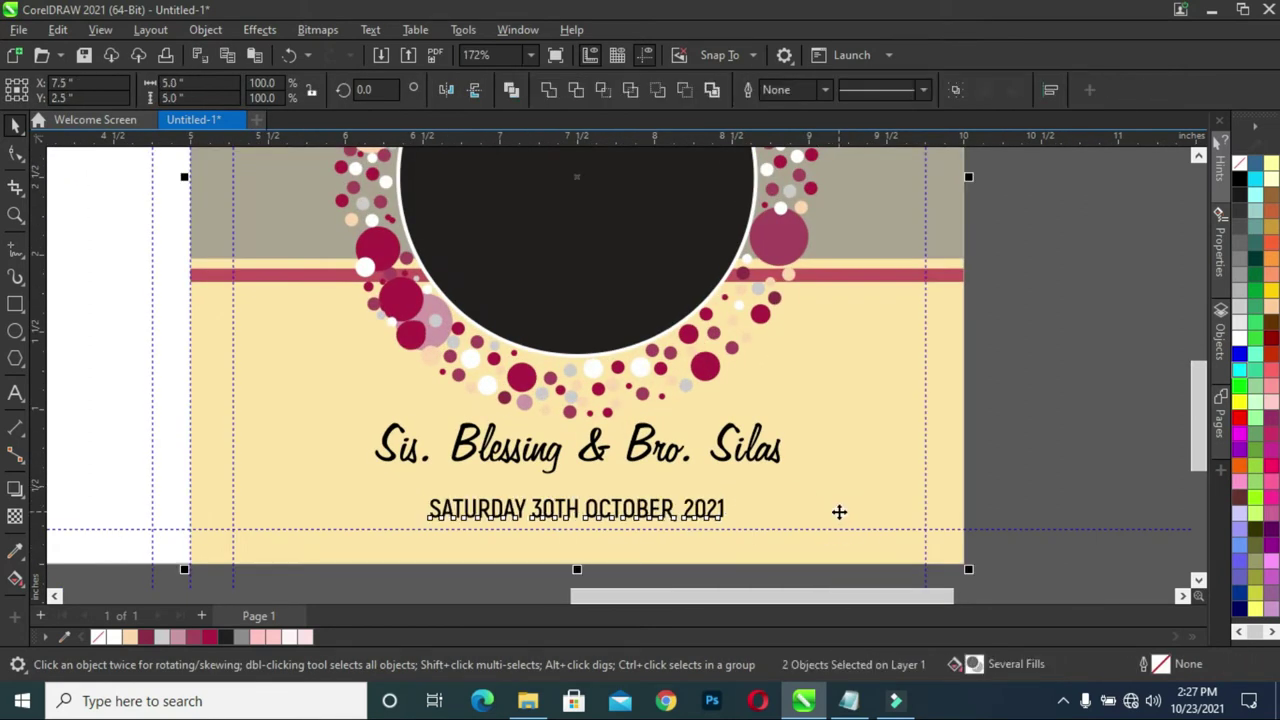
left_click(666, 515)
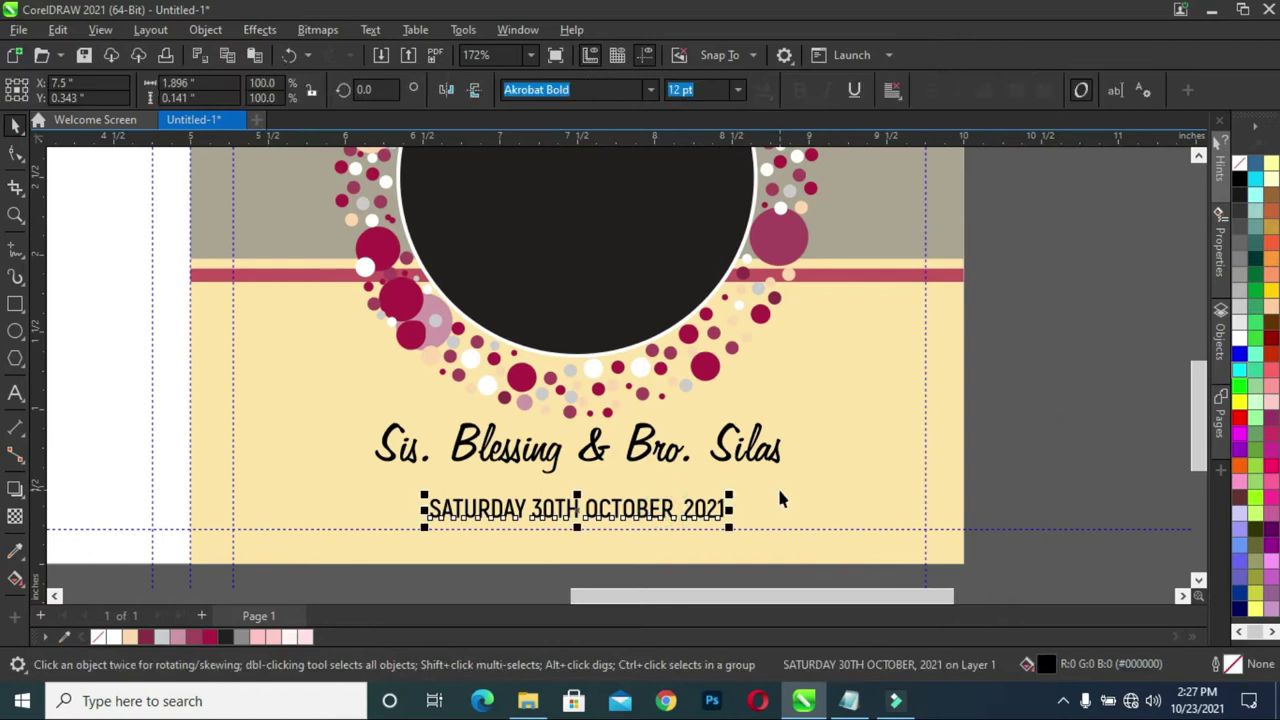
left_click(1087, 420)
Draw a rectangle around the date line and round its corners
left_click(15, 304)
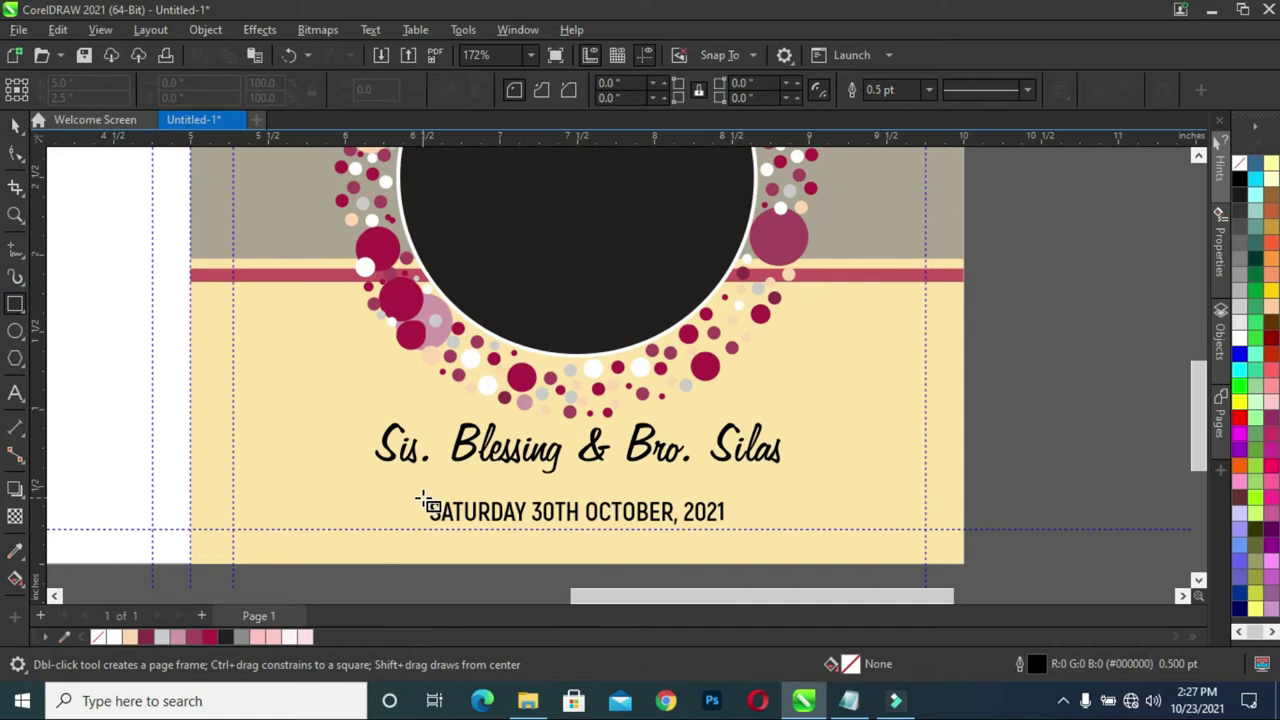
left_click_drag(423, 495, 726, 530)
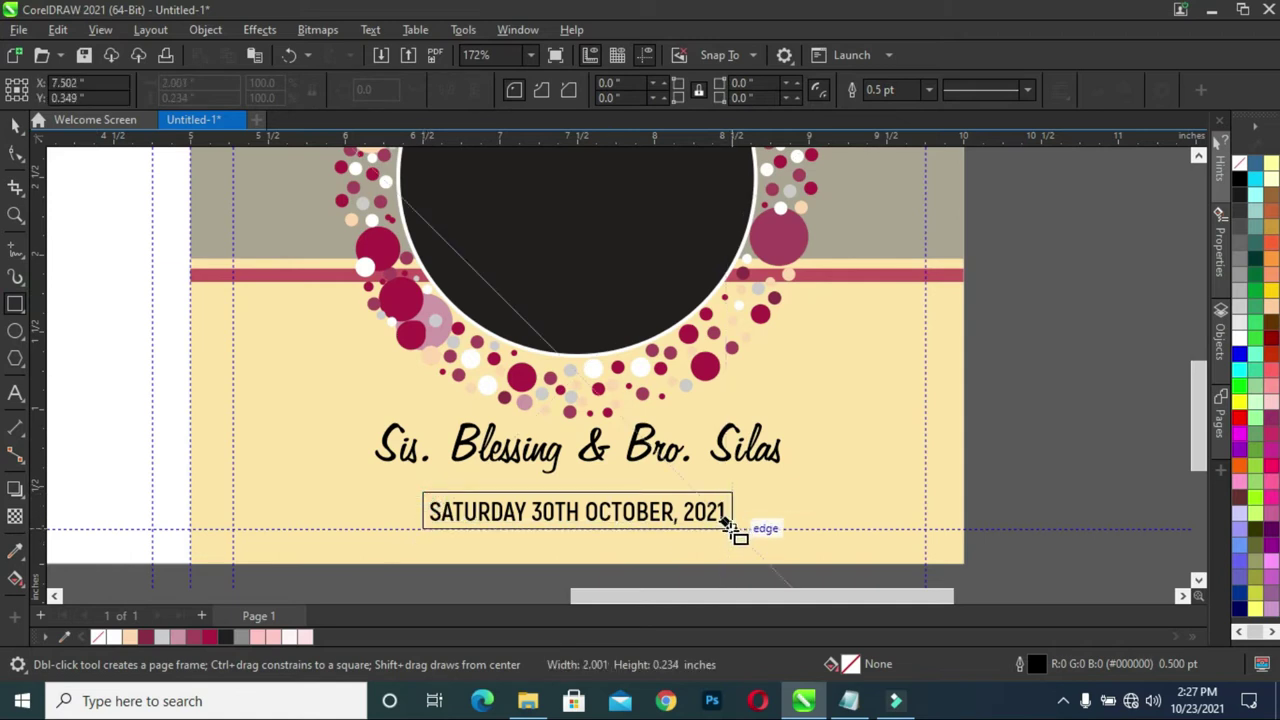
left_click(15, 123)
scroll(1035, 477, "down", 1)
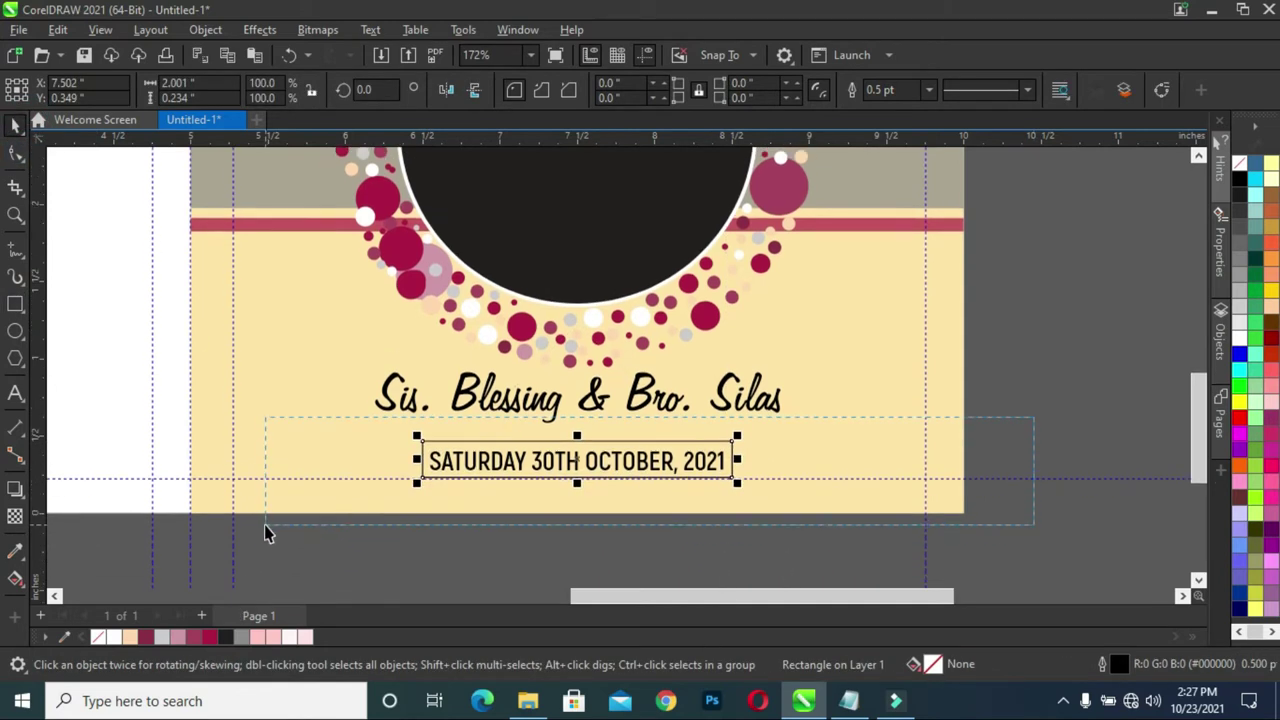
left_click_drag(1030, 422, 266, 530)
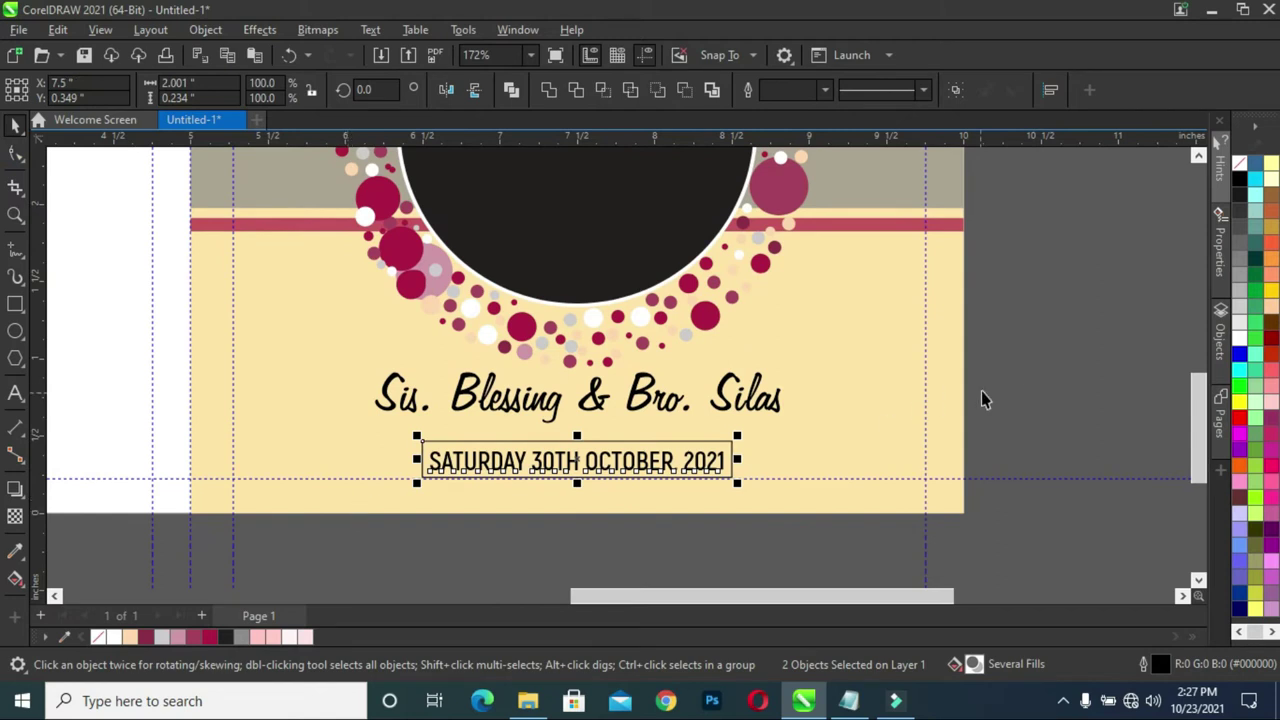
left_click(645, 443)
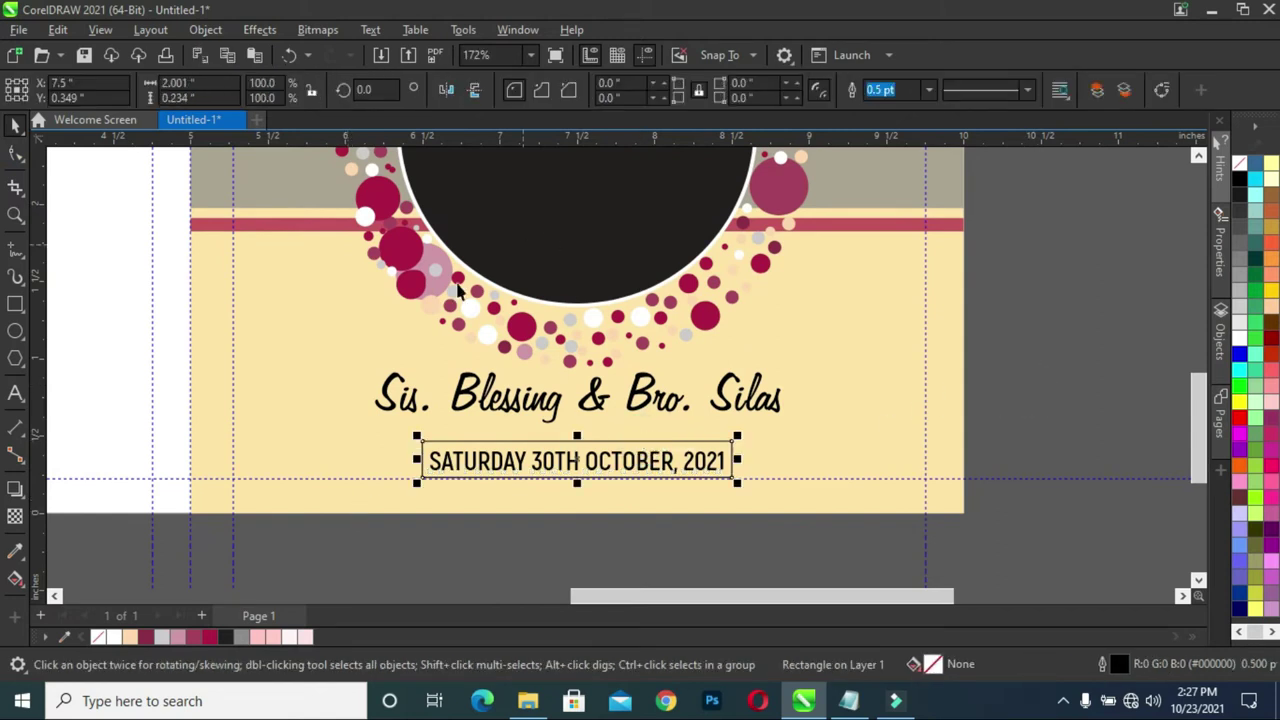
key("F10")
left_click_drag(422, 442, 430, 441)
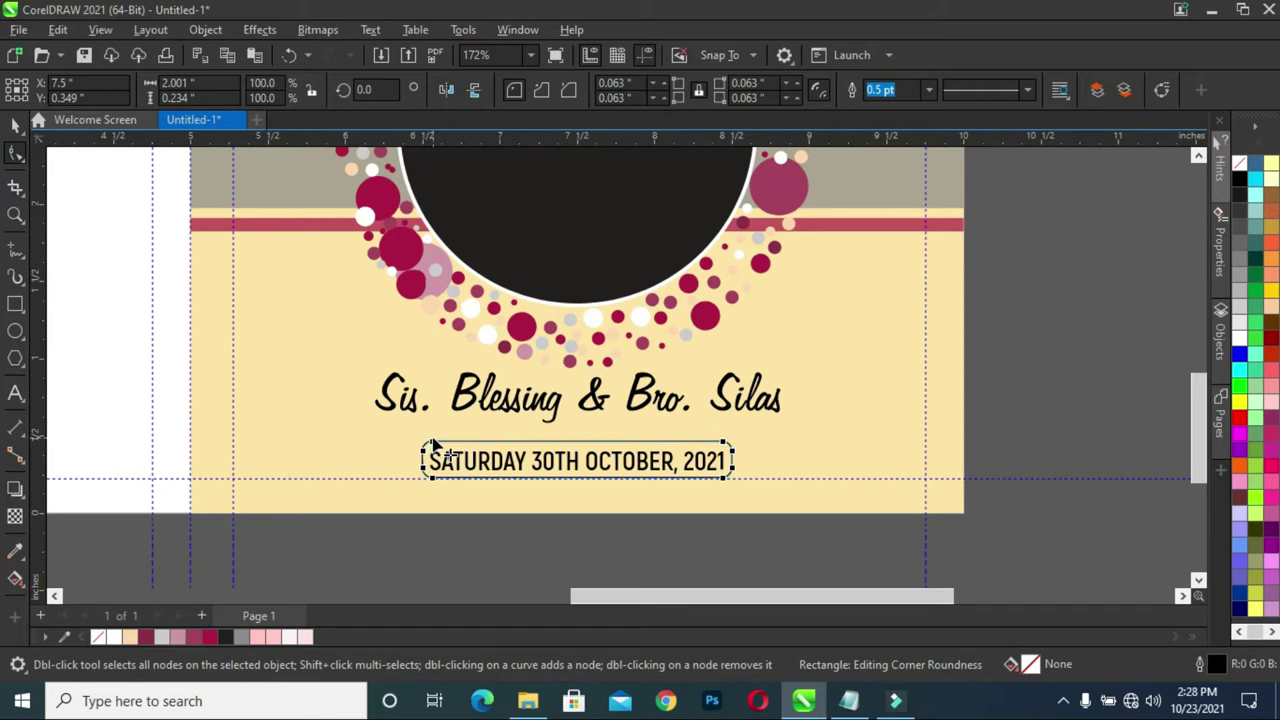
Give the date rectangle a black dotted outline 1.5 pt thick
left_click(16, 123)
left_click(1027, 90)
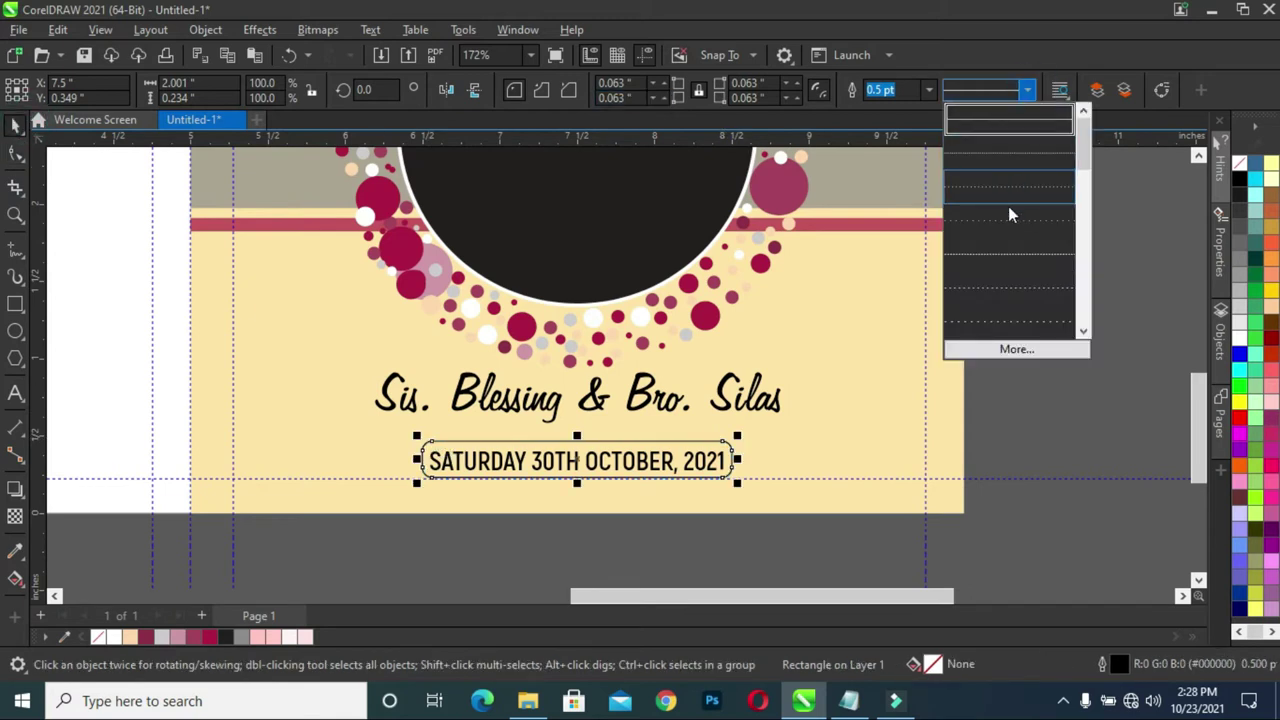
left_click(1006, 285)
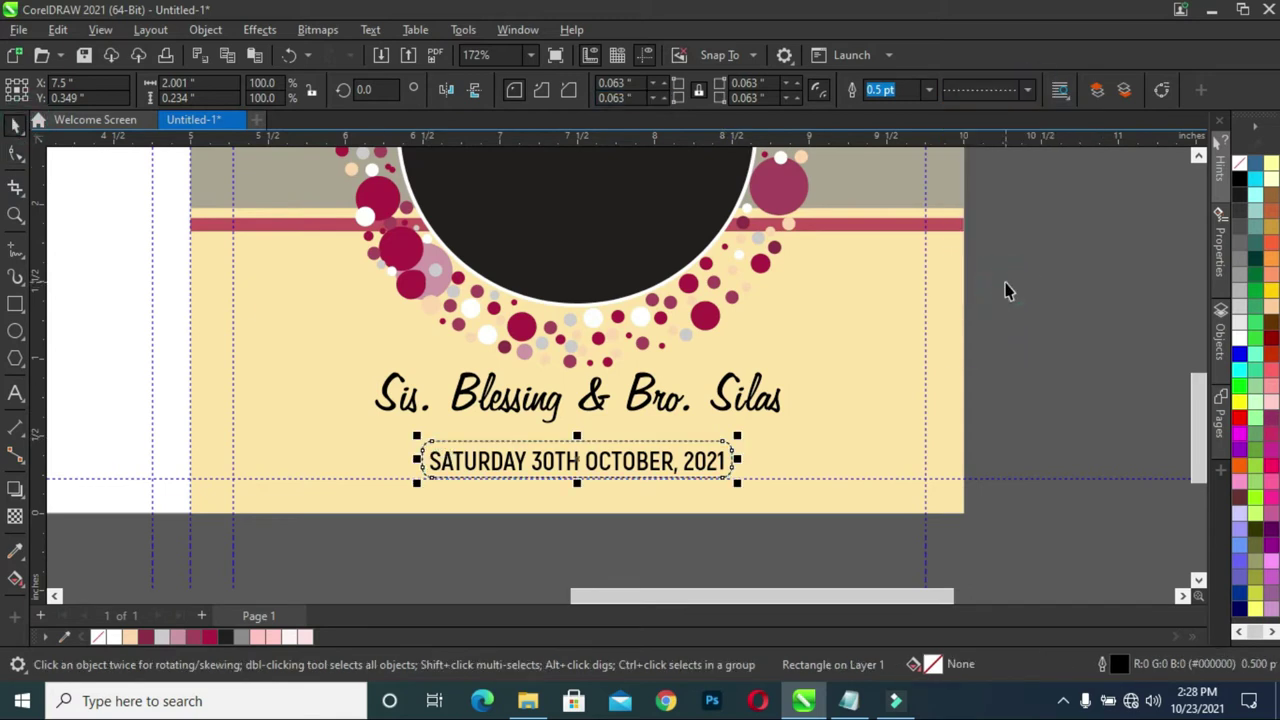
right_click(230, 637)
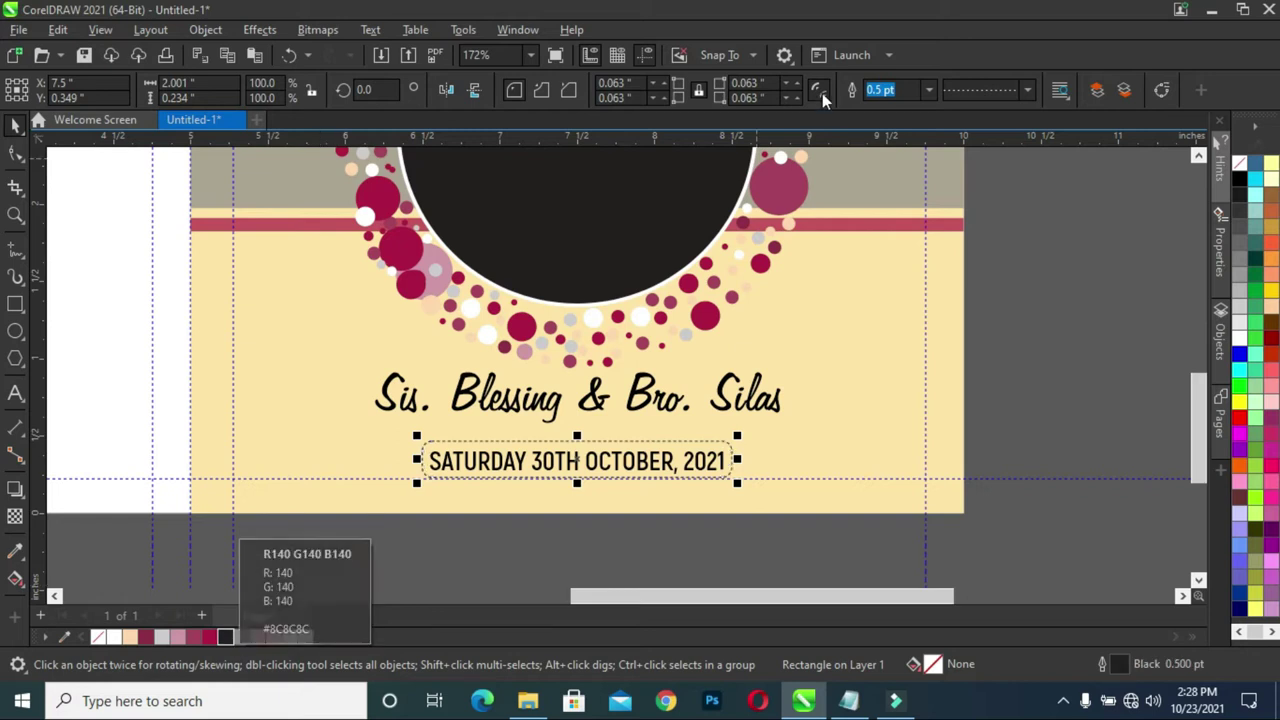
left_click(928, 90)
left_click(890, 187)
Make the date frame outline crimson, fill it grey, and convert the outline to an object
scroll(1040, 318, "down", 2)
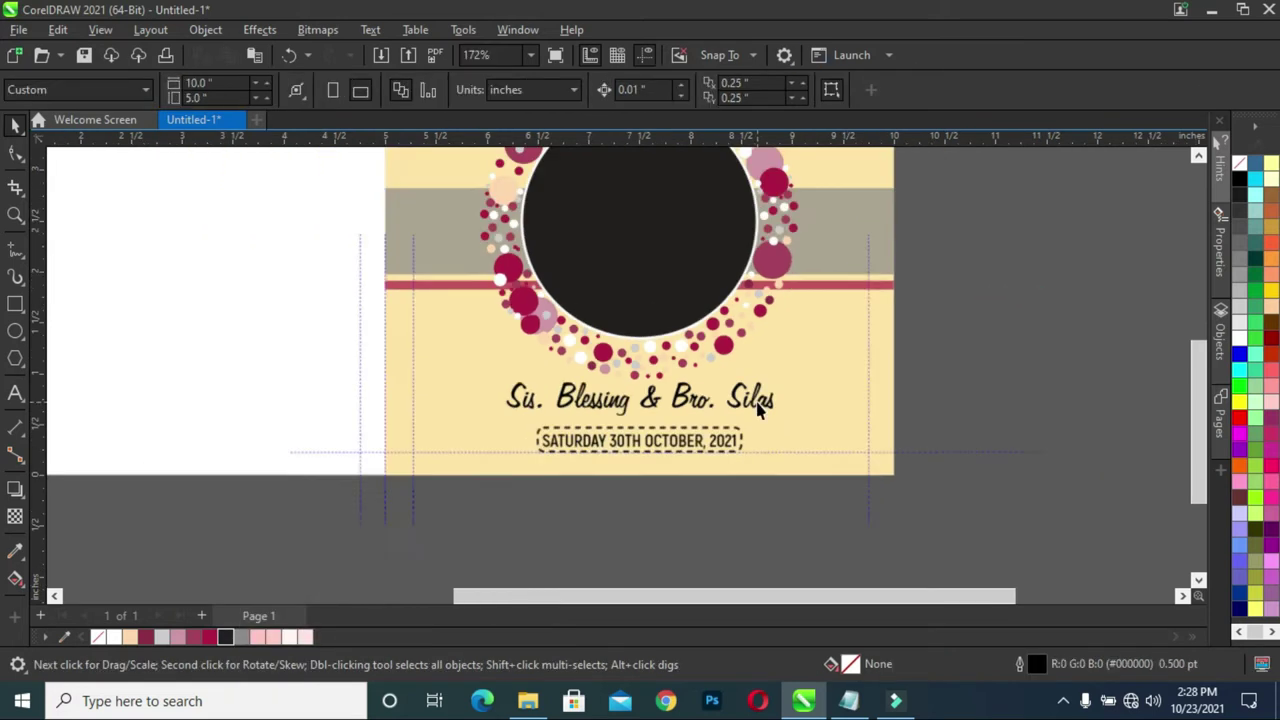
scroll(831, 394, "up", 1)
right_click(209, 637)
scroll(700, 402, "down", 1)
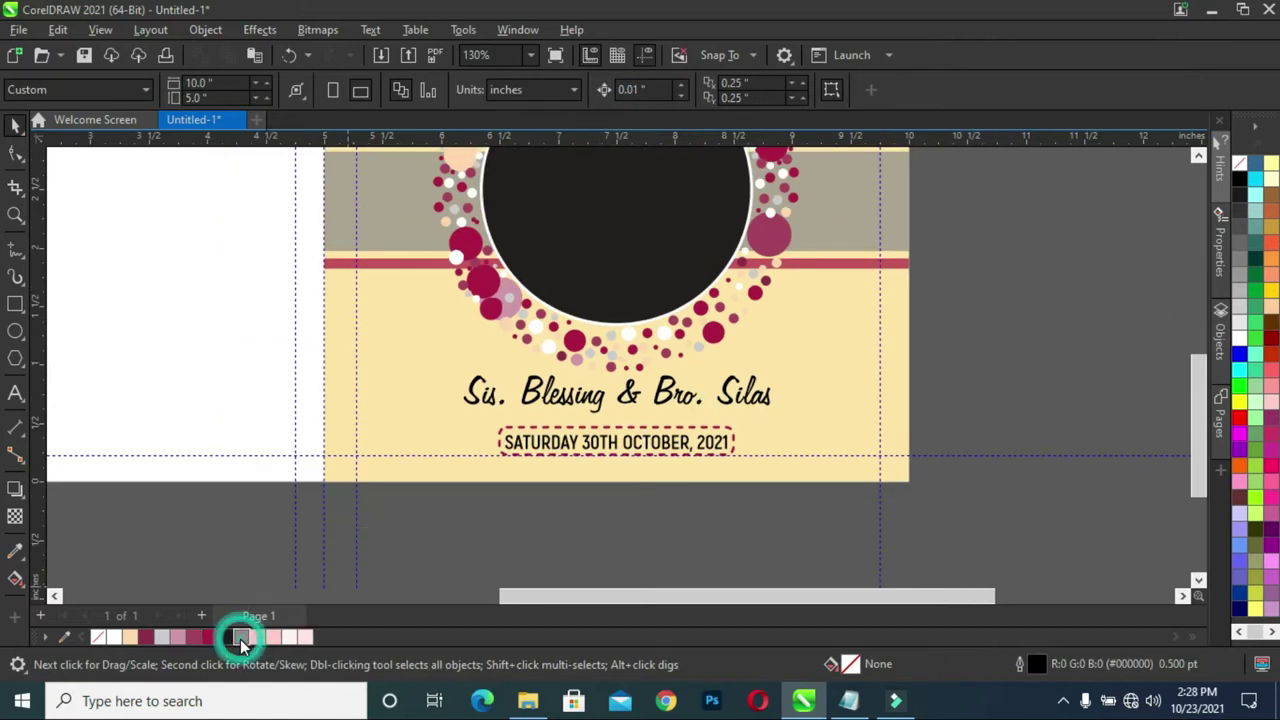
left_click(728, 440)
left_click(241, 637)
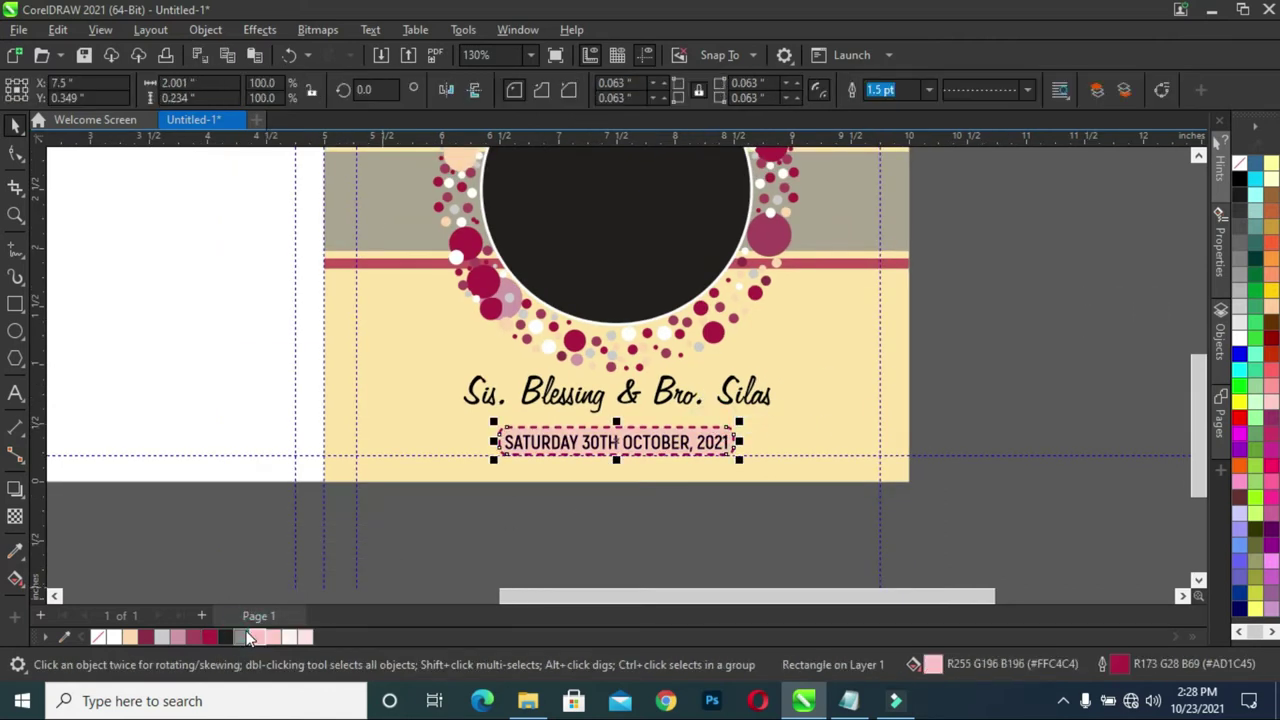
left_click(205, 29)
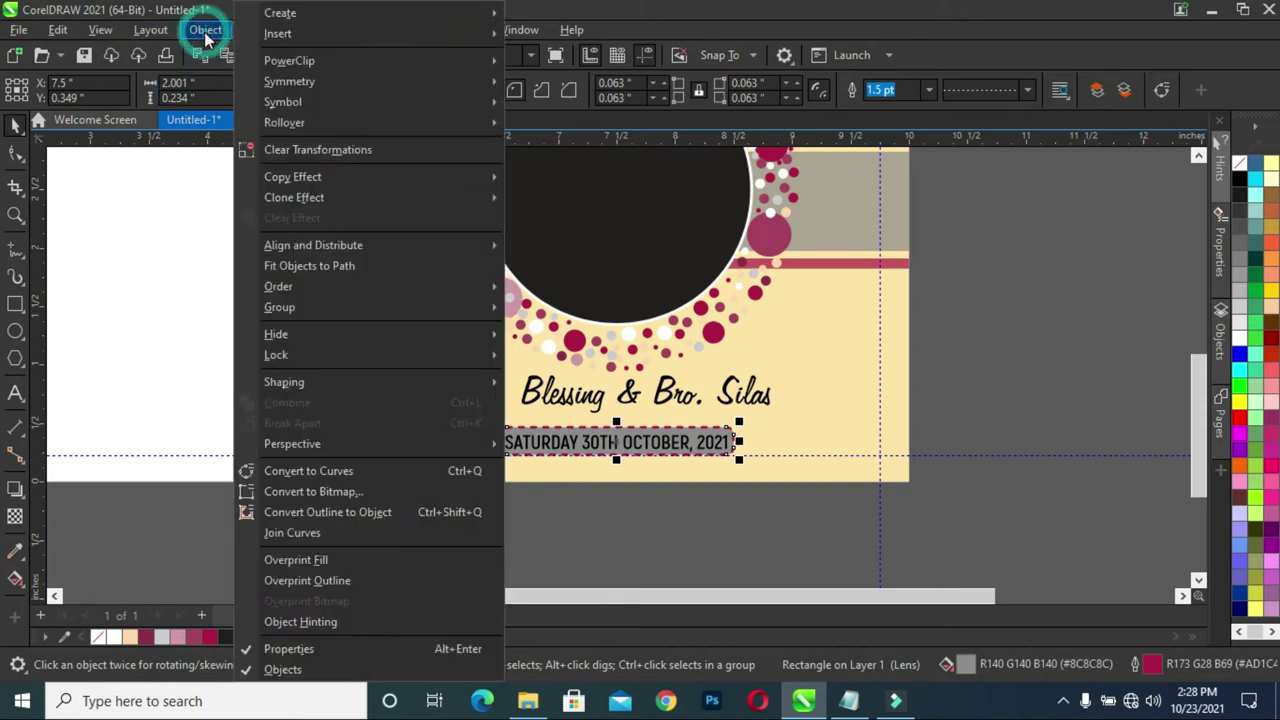
left_click(314, 514)
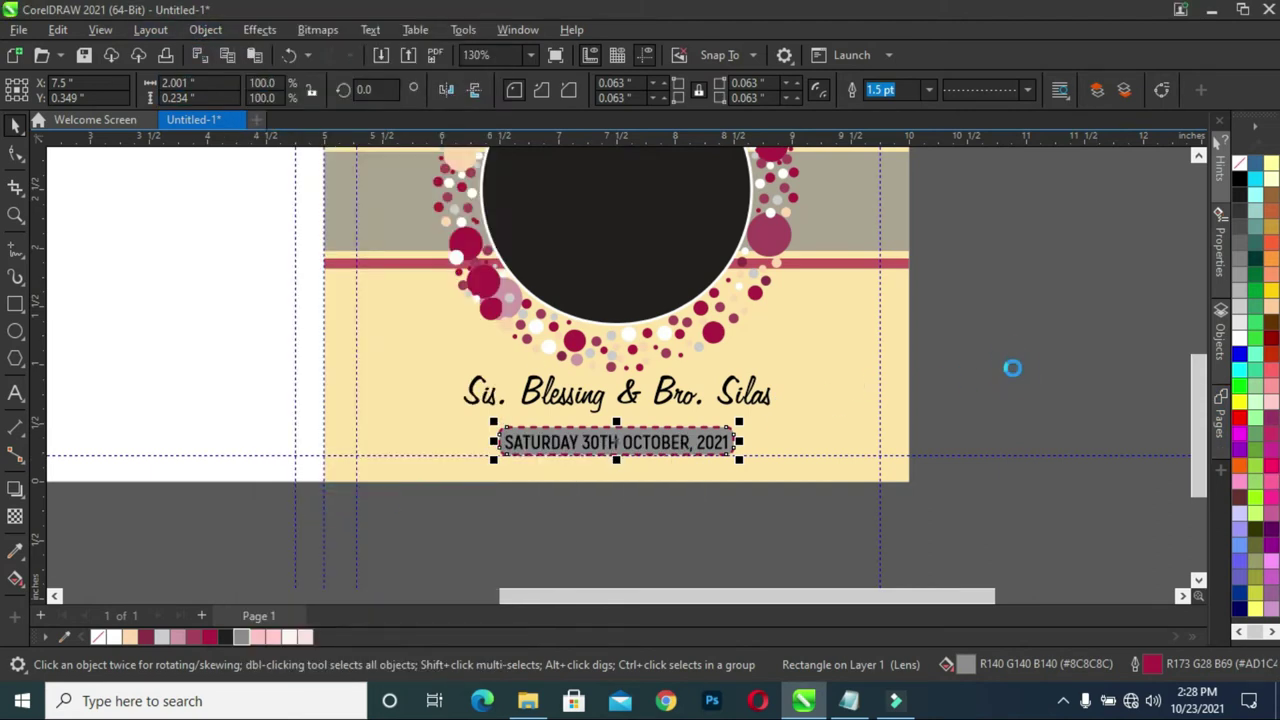
Change the date box fill to light pink
scroll(586, 457, "up", 2)
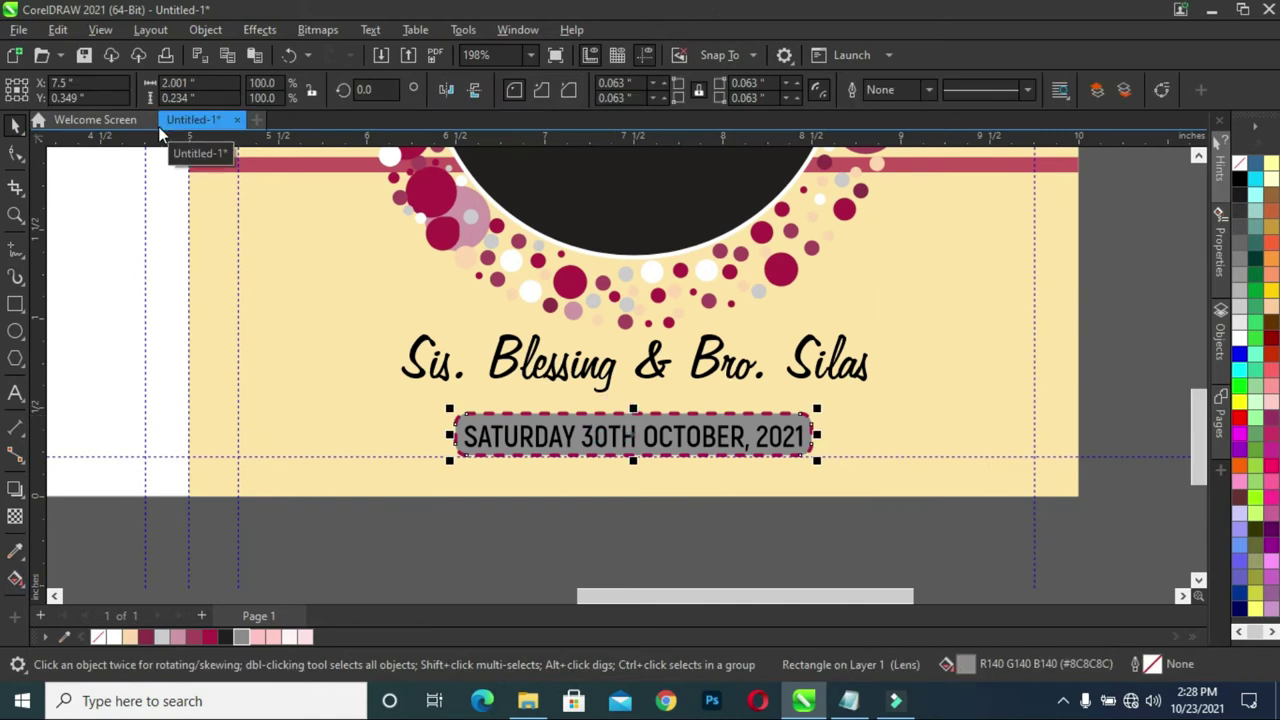
left_click(305, 637)
scroll(680, 465, "down", 1)
scroll(557, 448, "down", 1)
key("Escape")
scroll(547, 443, "up", 1)
scroll(547, 443, "up", 1)
Make the date box fill 49 transparent
left_click(545, 440)
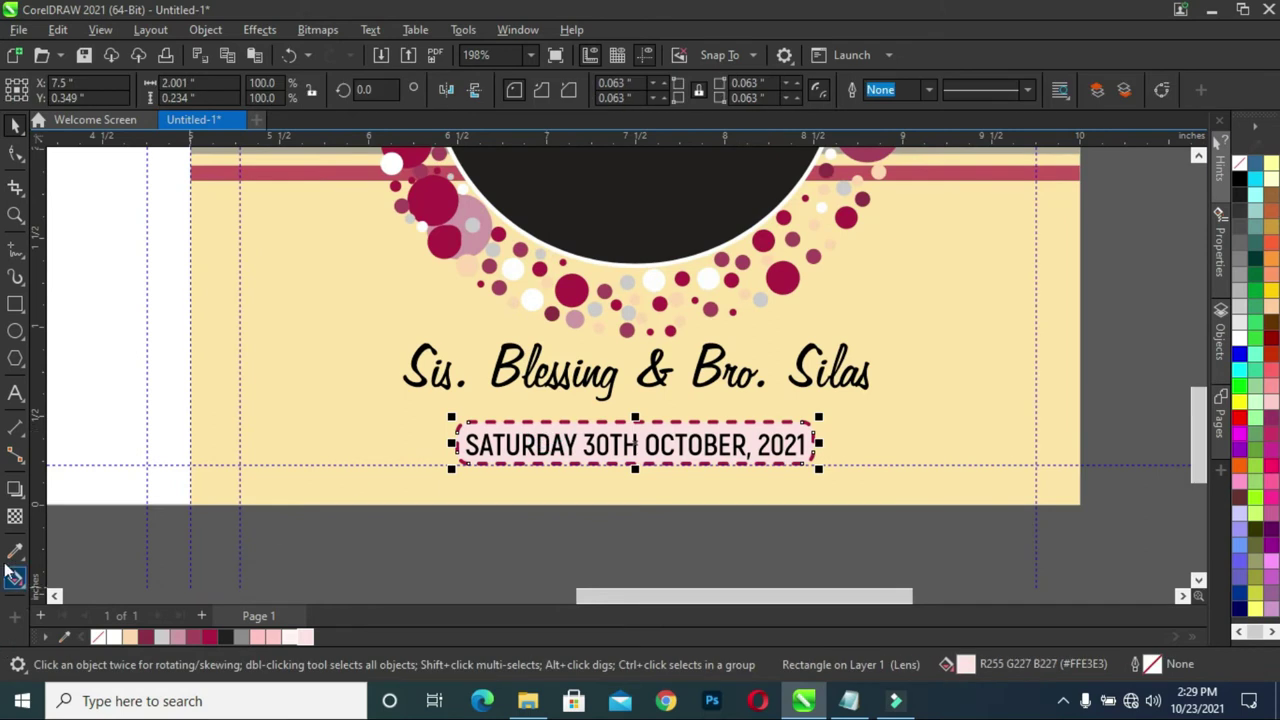
left_click(15, 516)
left_click_drag(610, 485, 618, 485)
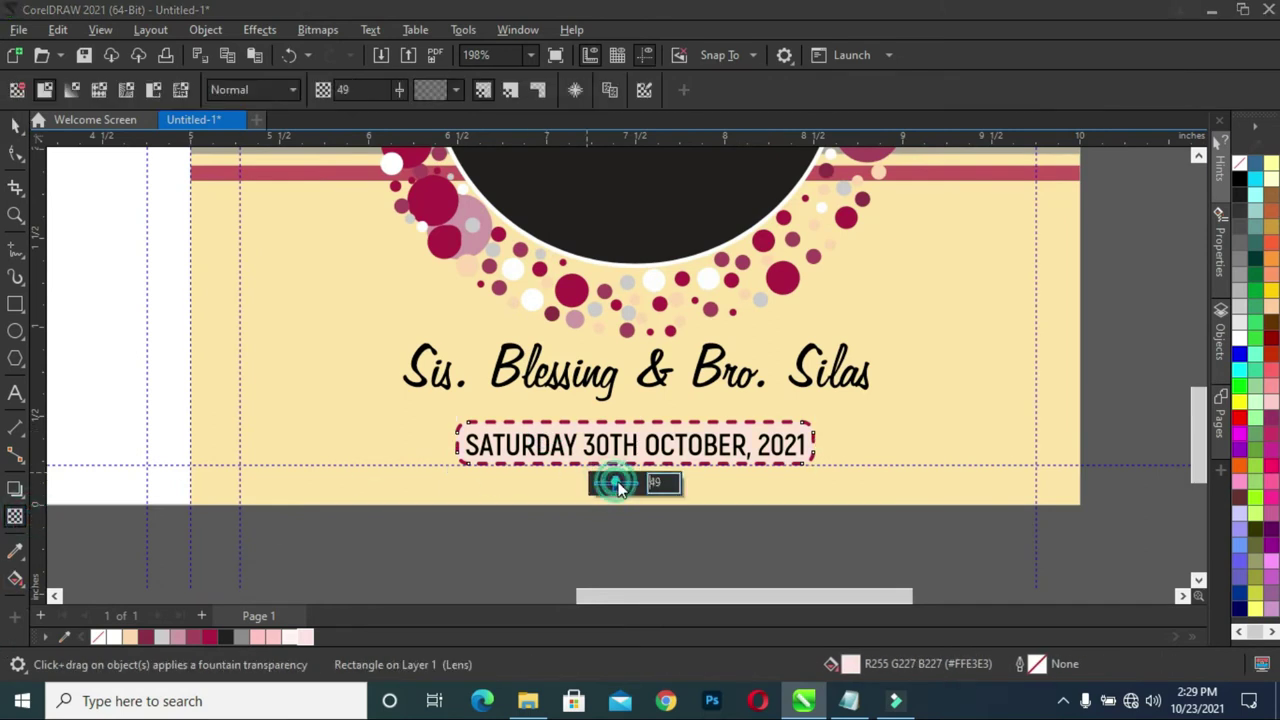
left_click(15, 122)
scroll(568, 303, "down", 4)
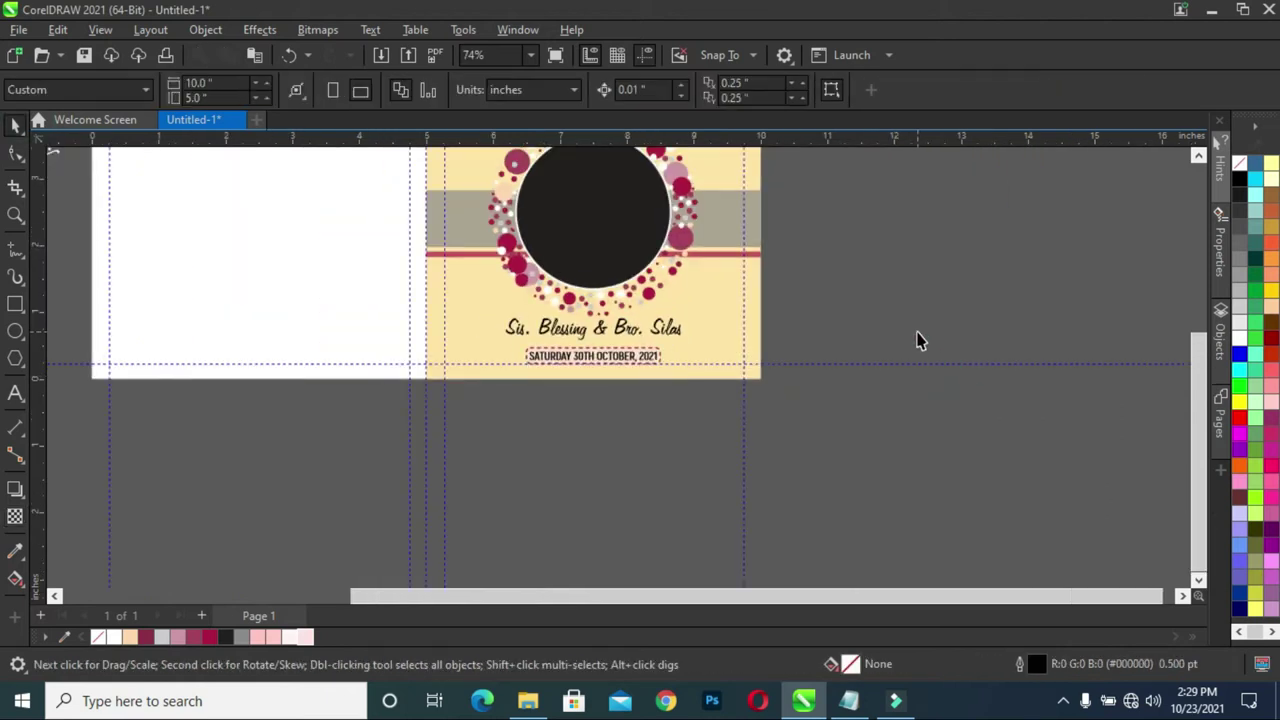
Scale the couple's names text up to about 113% (32.308 pt)
scroll(918, 340, "up", 1)
left_click_drag(850, 597, 892, 597)
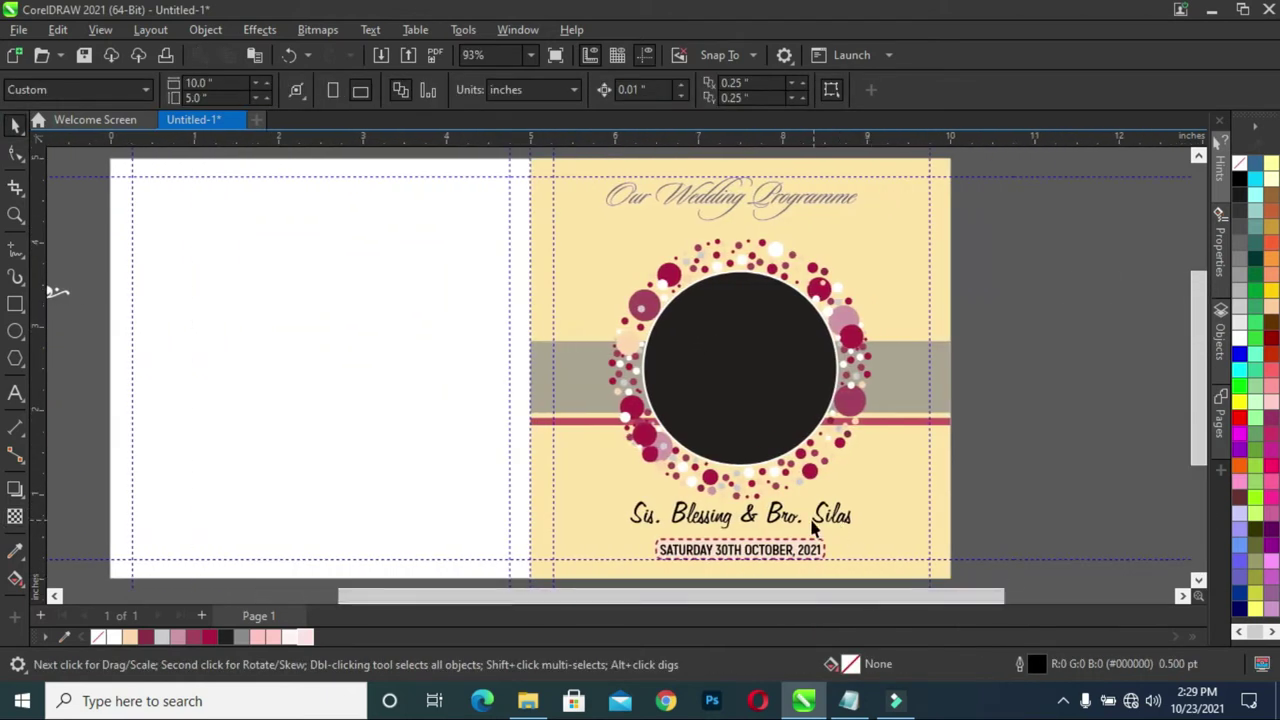
scroll(812, 528, "up", 1)
left_click(780, 522)
left_click(1040, 491)
left_click(840, 522)
left_click(914, 524)
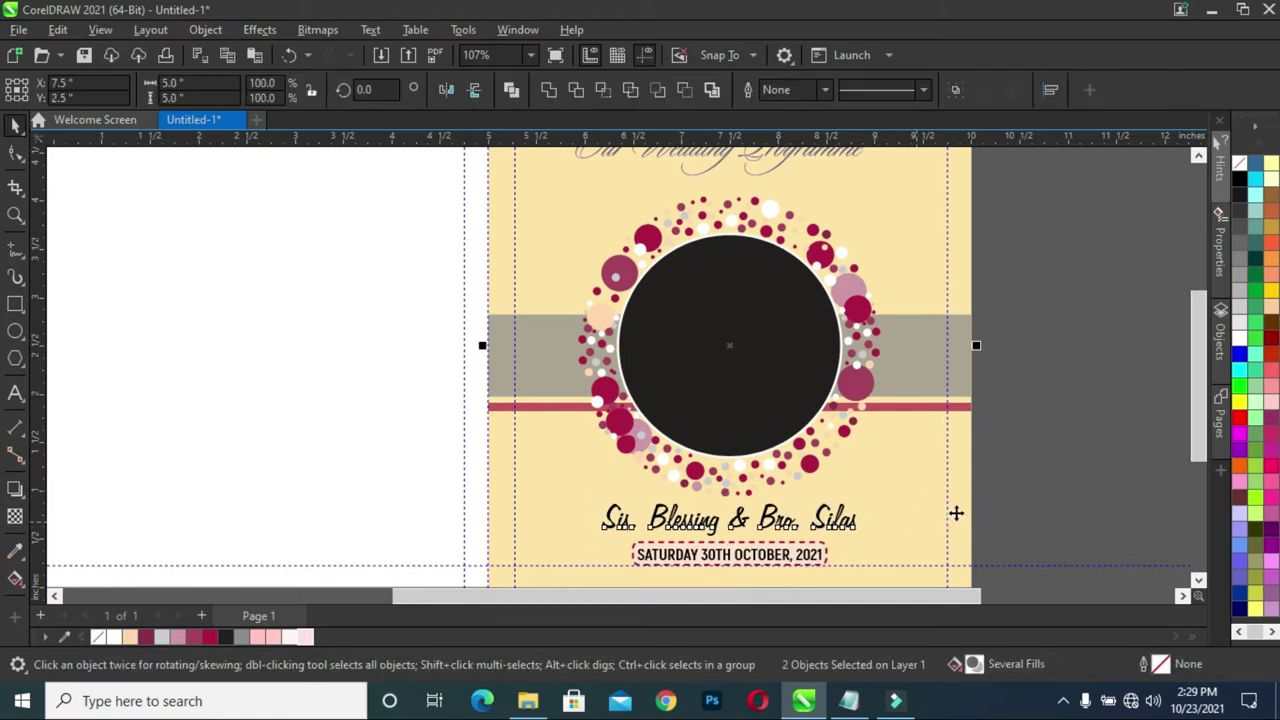
left_click(956, 513)
left_click(850, 520)
left_click_drag(872, 508, 880, 500)
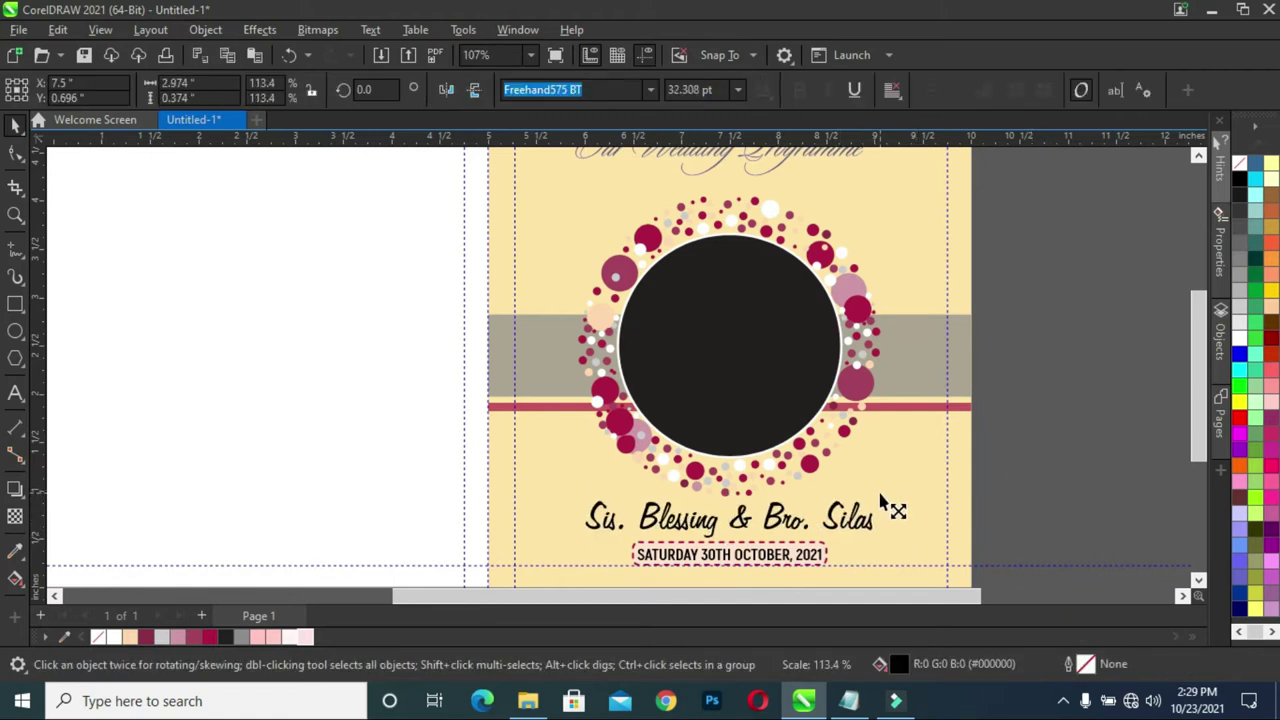
left_click(1028, 490)
Select the black circle on the cover and open the couple photo's folder
scroll(763, 463, "down", 3)
left_click(779, 327)
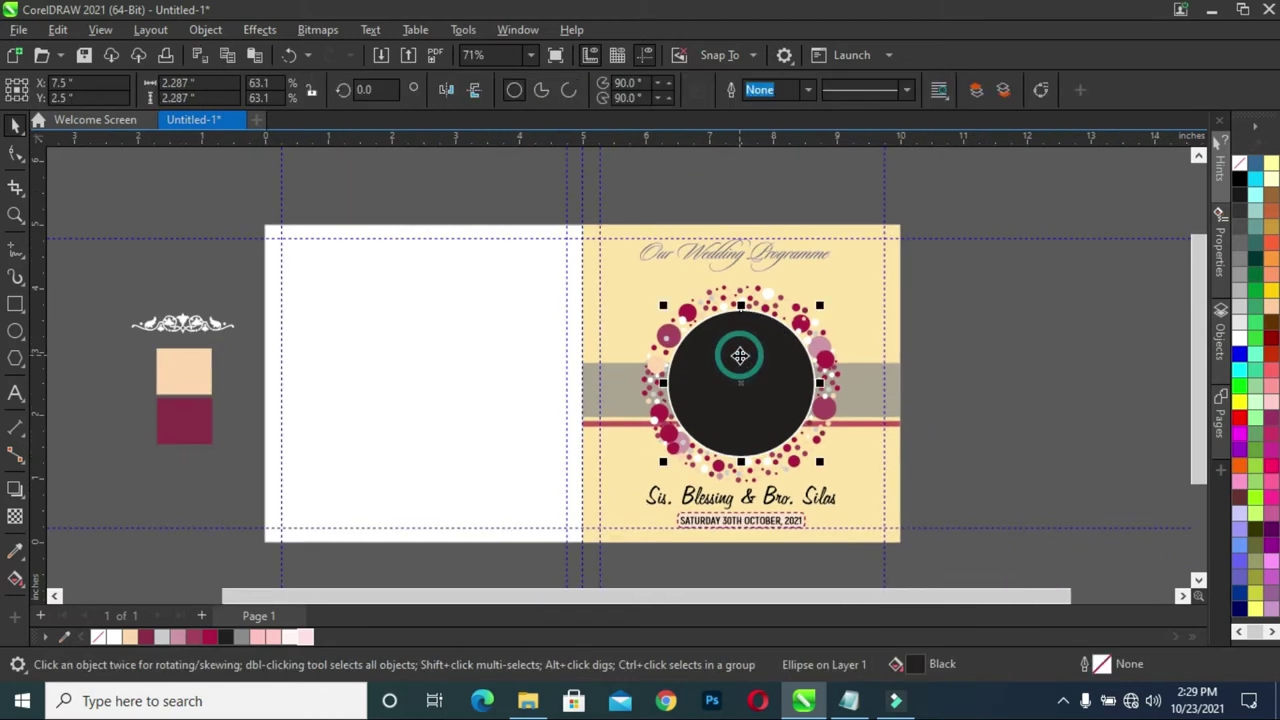
left_click(528, 701)
Place the couple photo on the canvas and enlarge it to about 237%
left_click(131, 474)
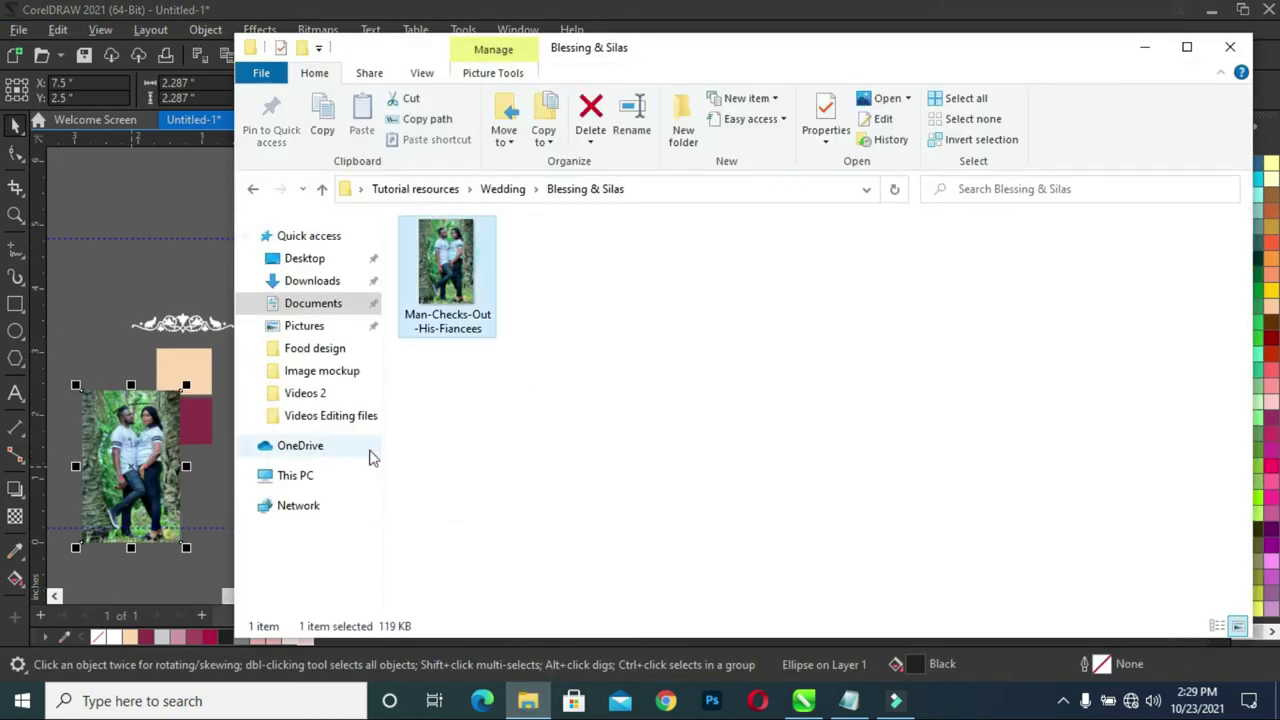
left_click(1145, 47)
mouse_move(186, 385)
left_mouse_down()
mouse_move(284, 247)
mouse_move(197, 398)
left_mouse_up()
left_click_drag(293, 553, 322, 578)
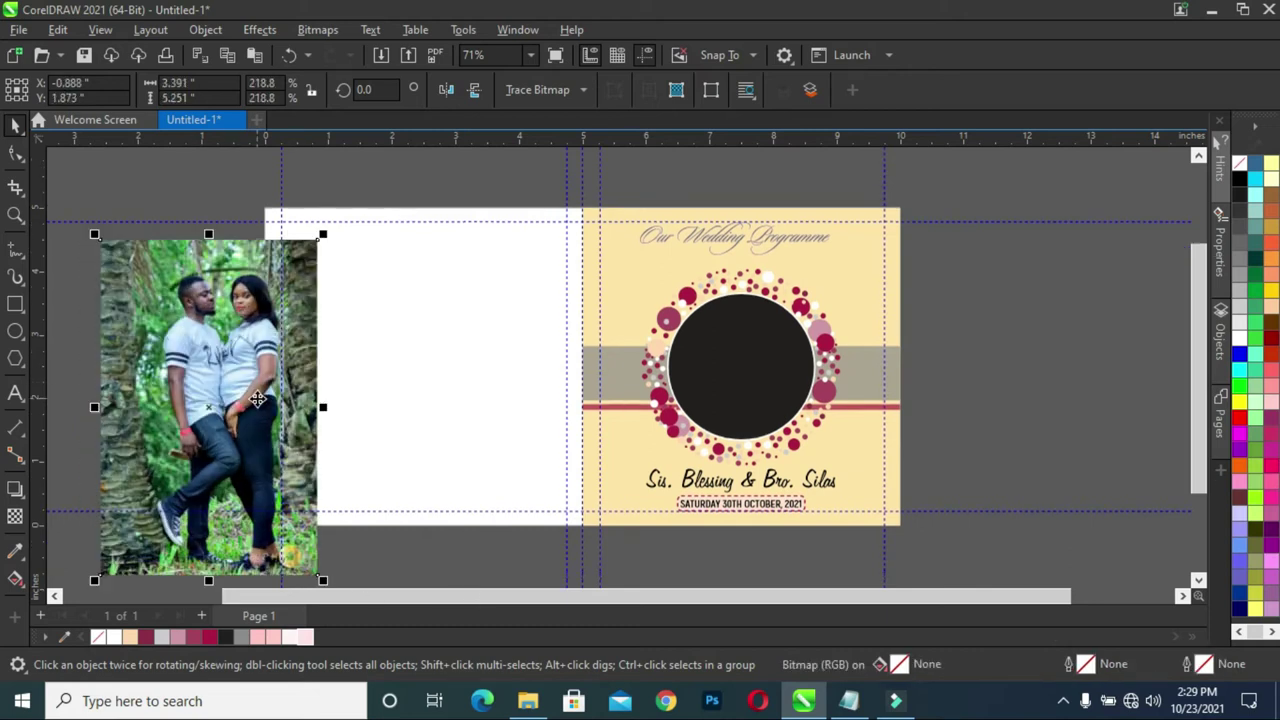
left_click_drag(101, 234, 78, 209)
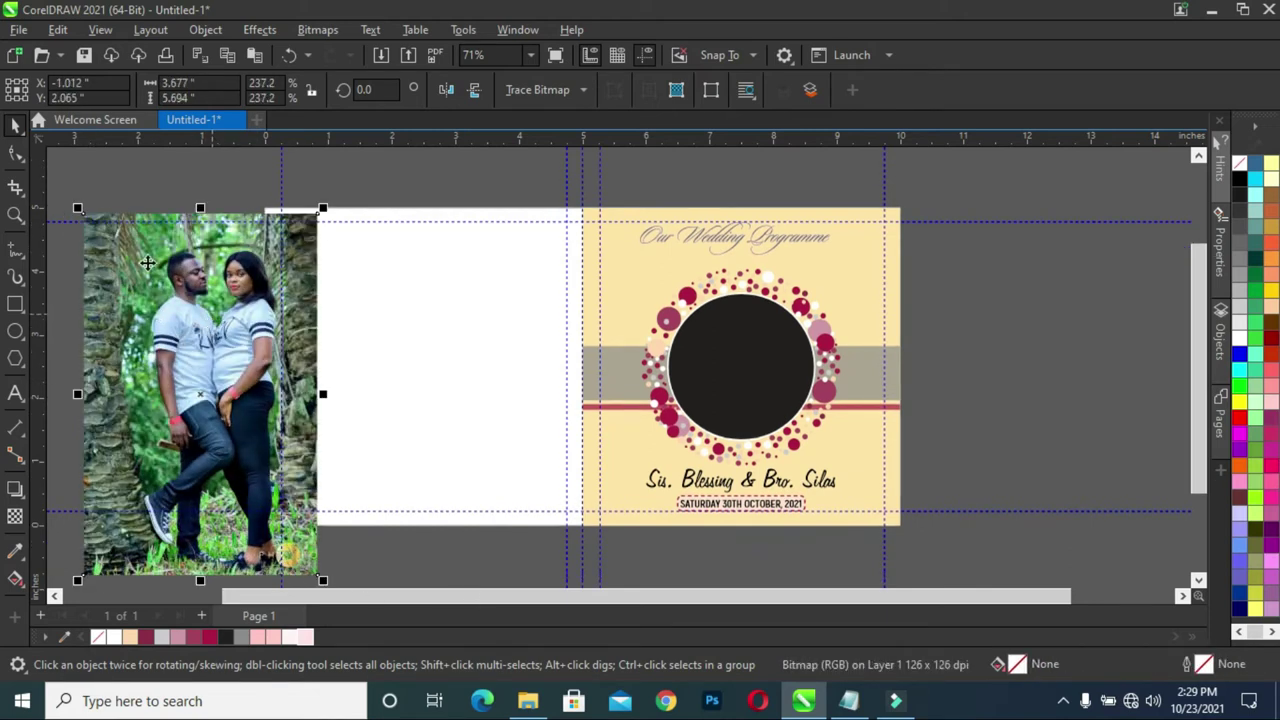
PowerClip the photo inside the circle frame, centred on the couple
left_click_drag(200, 390, 729, 383)
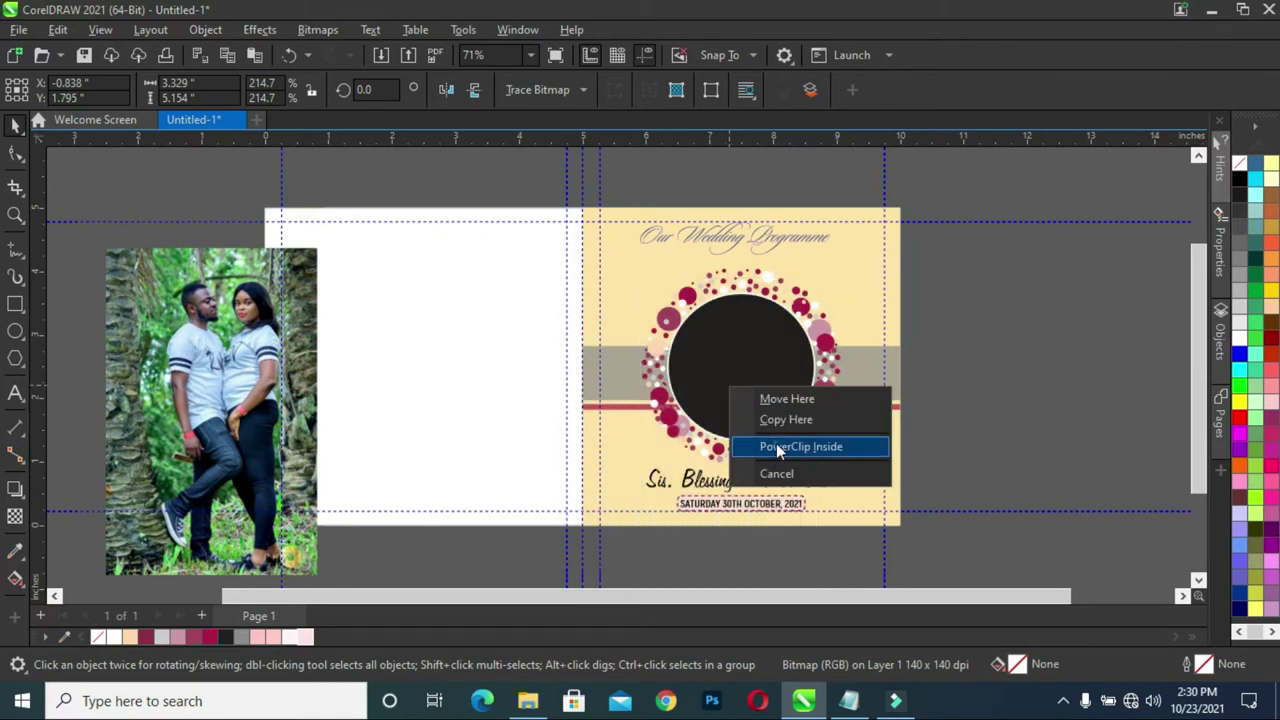
left_click(809, 443)
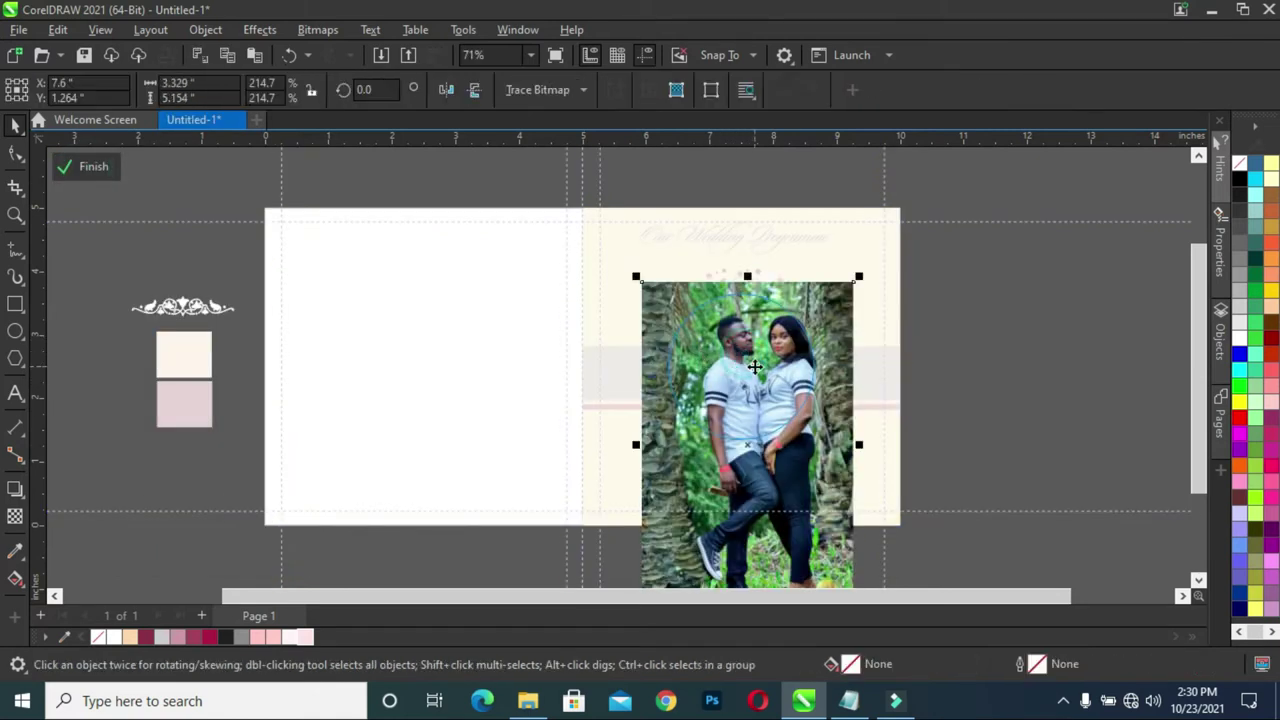
scroll(740, 375, "up", 2)
scroll(745, 378, "up", 2)
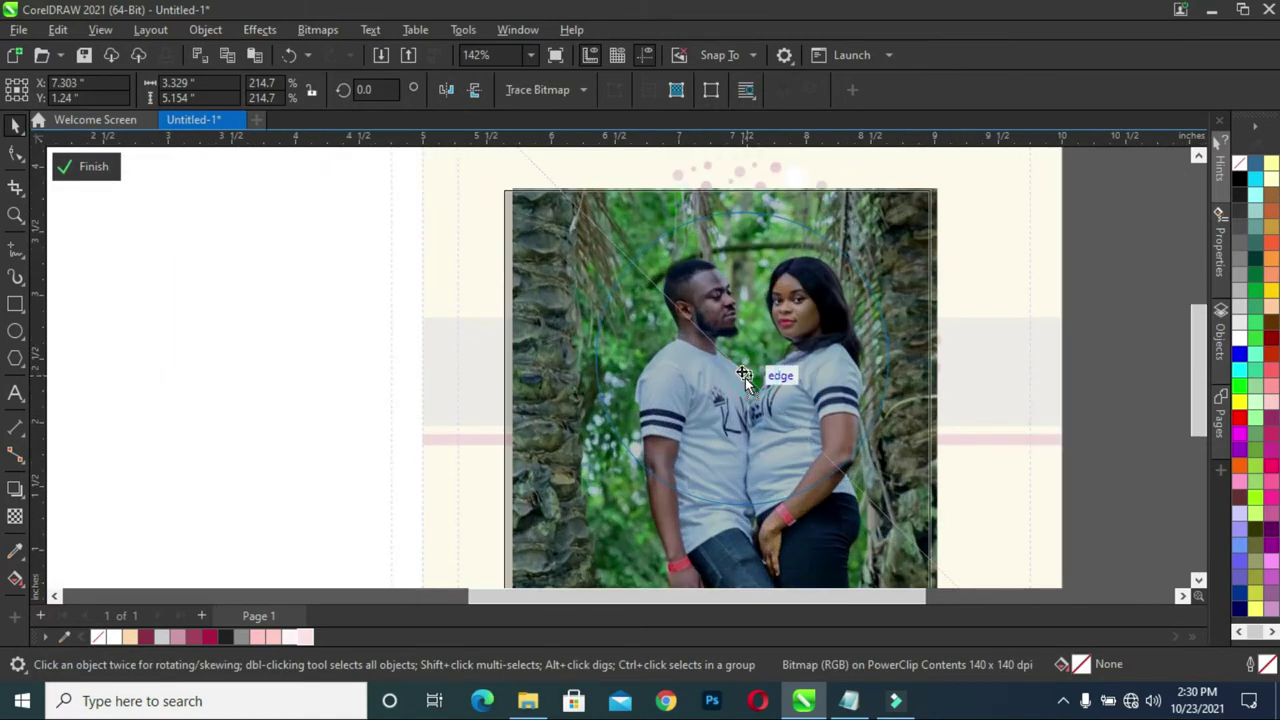
left_click_drag(780, 368, 788, 362)
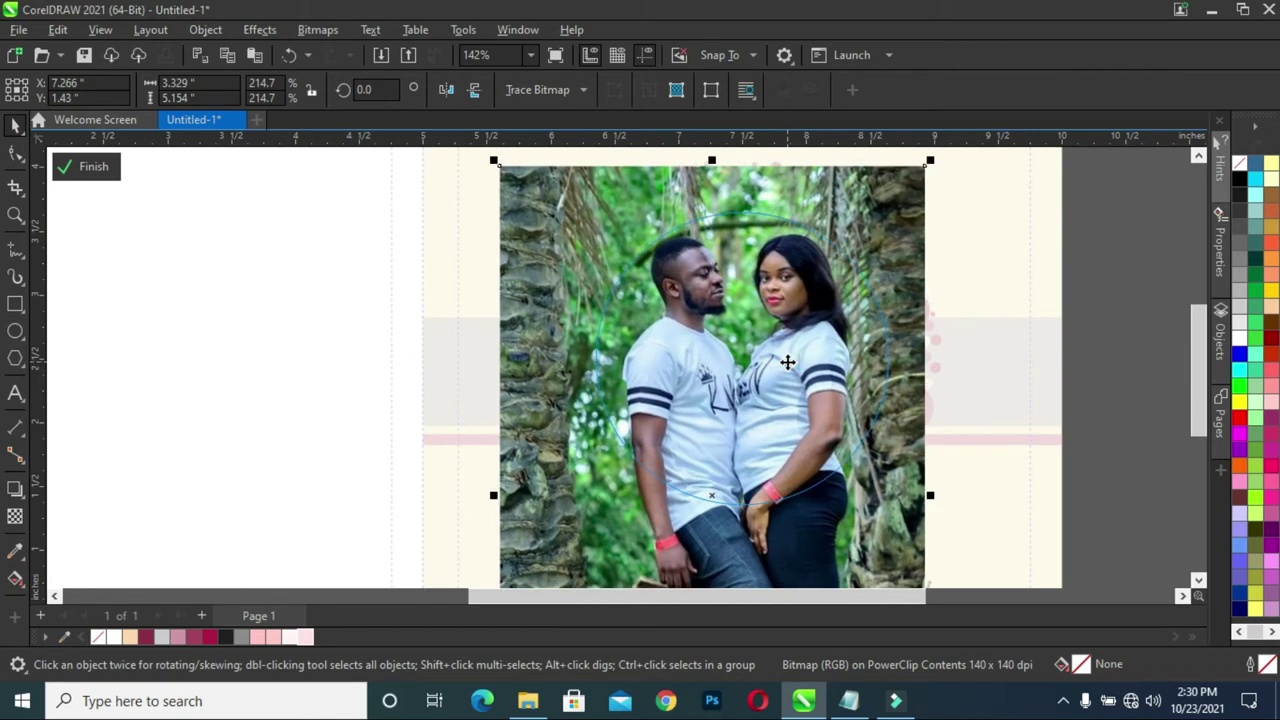
scroll(787, 356, "down", 2)
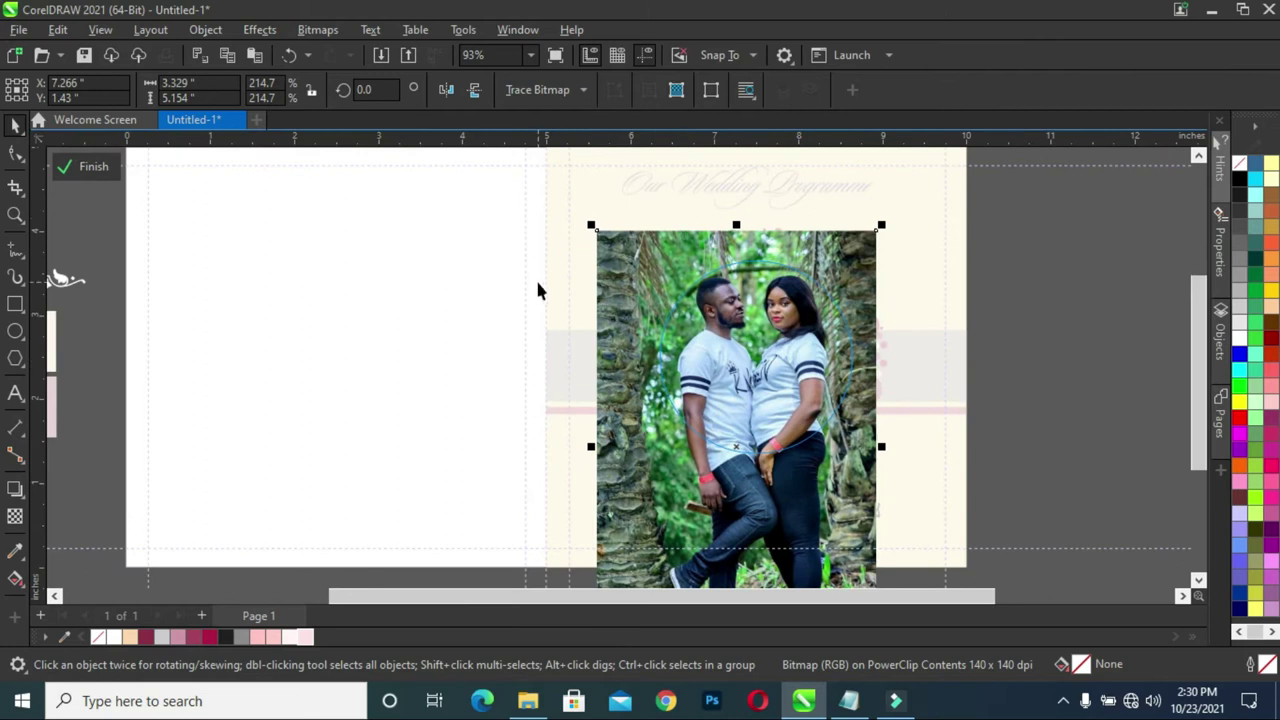
left_click(88, 166)
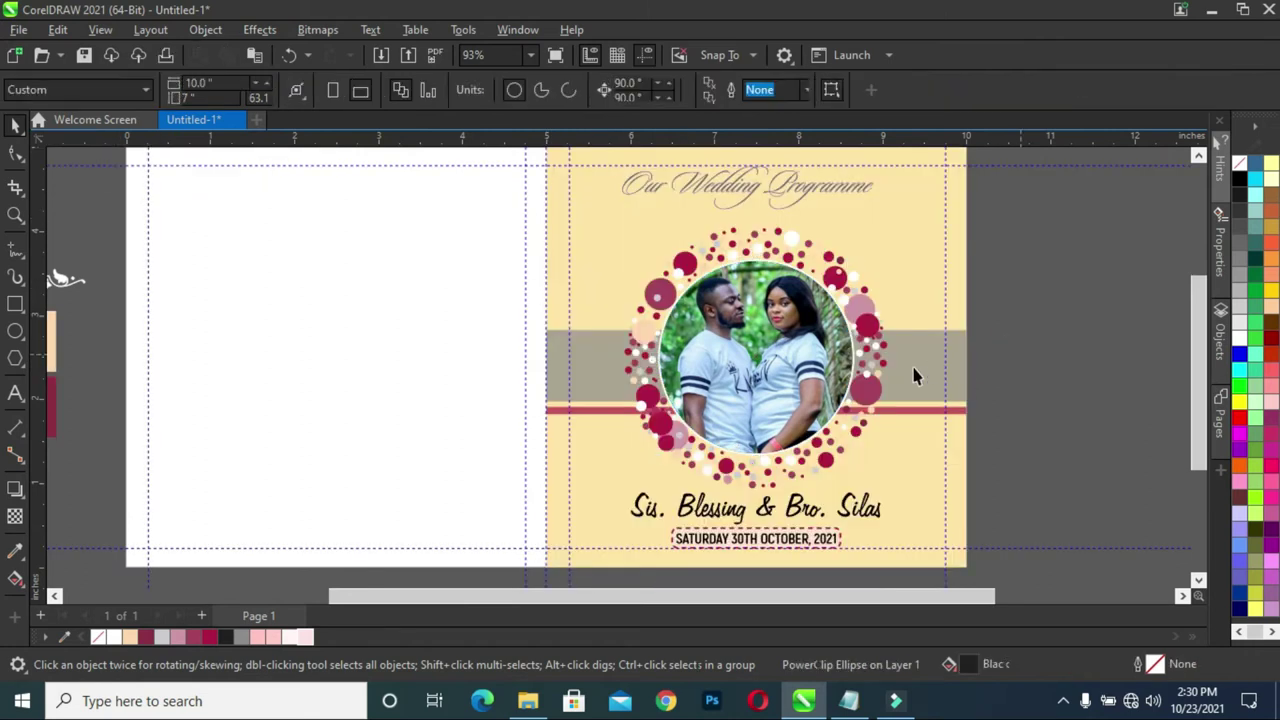
Colour the couple names text grey
left_click_drag(567, 595, 629, 600)
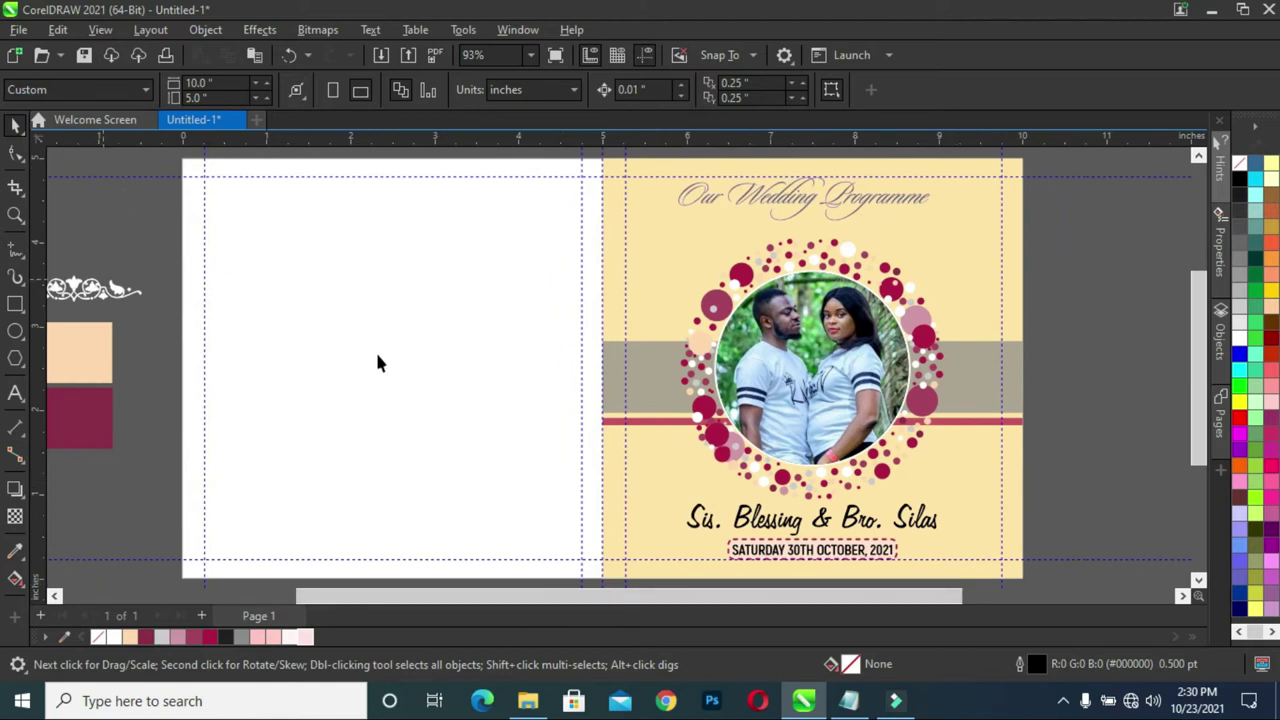
left_click(797, 512)
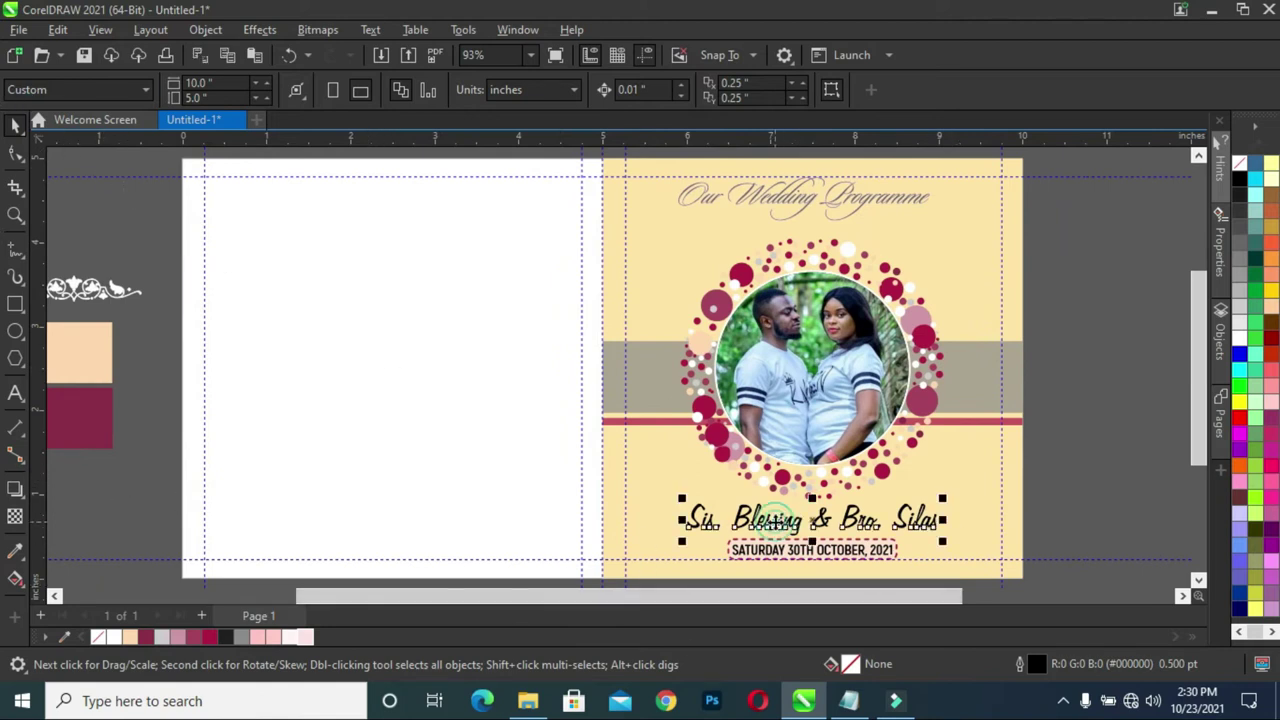
left_click(238, 636)
left_click(1137, 491)
left_click_drag(872, 598, 893, 596)
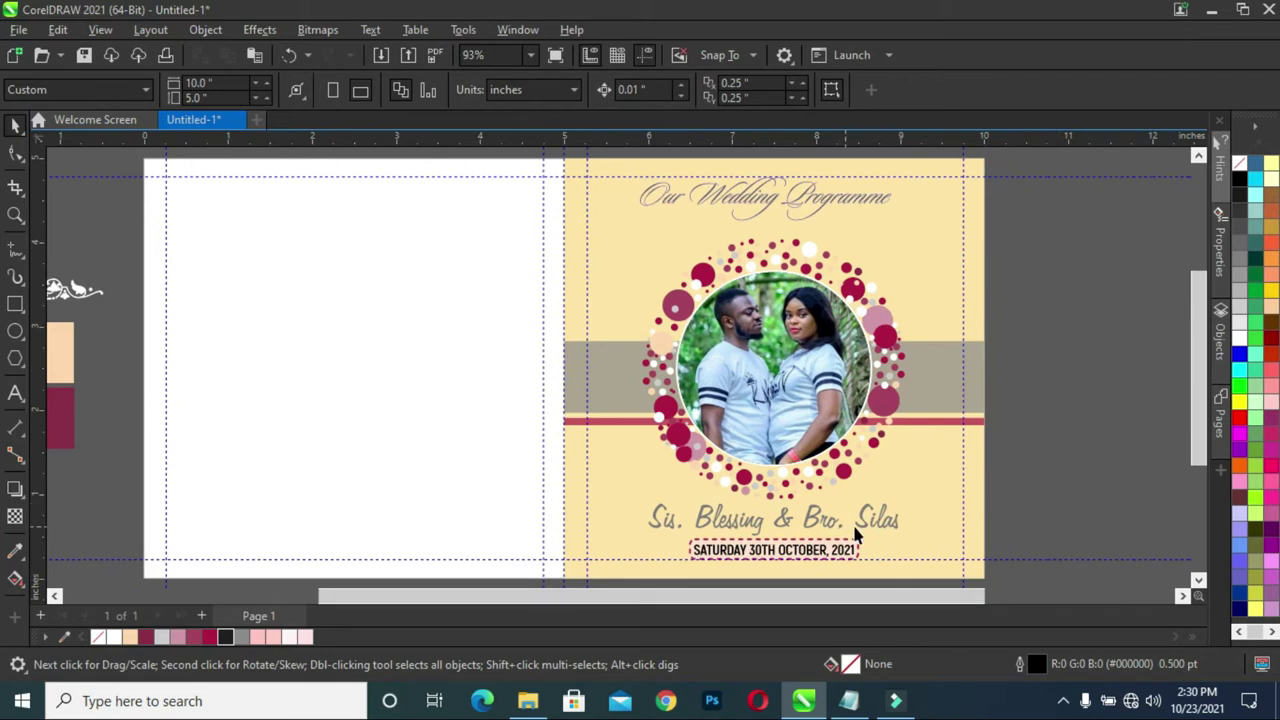
scroll(808, 530, "up", 2)
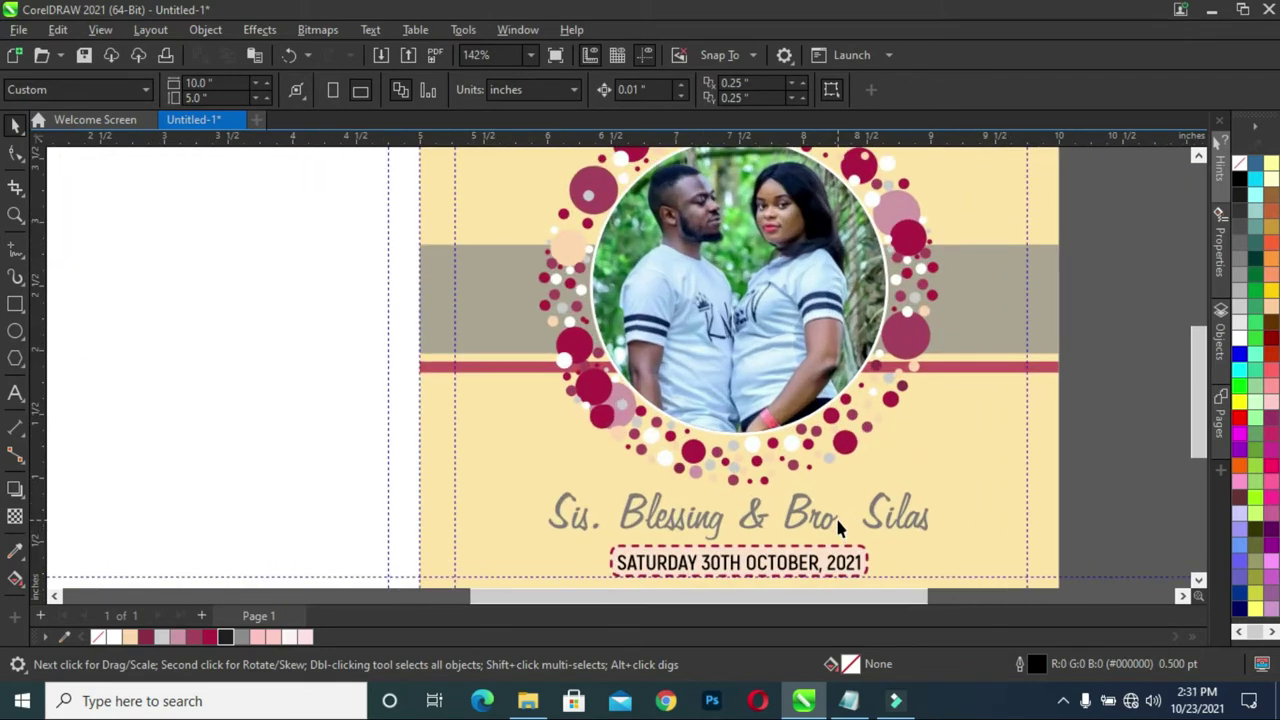
Set the Bro. and Sis. titles to 18 pt and remove the extra spaces beside them
double_click(830, 520)
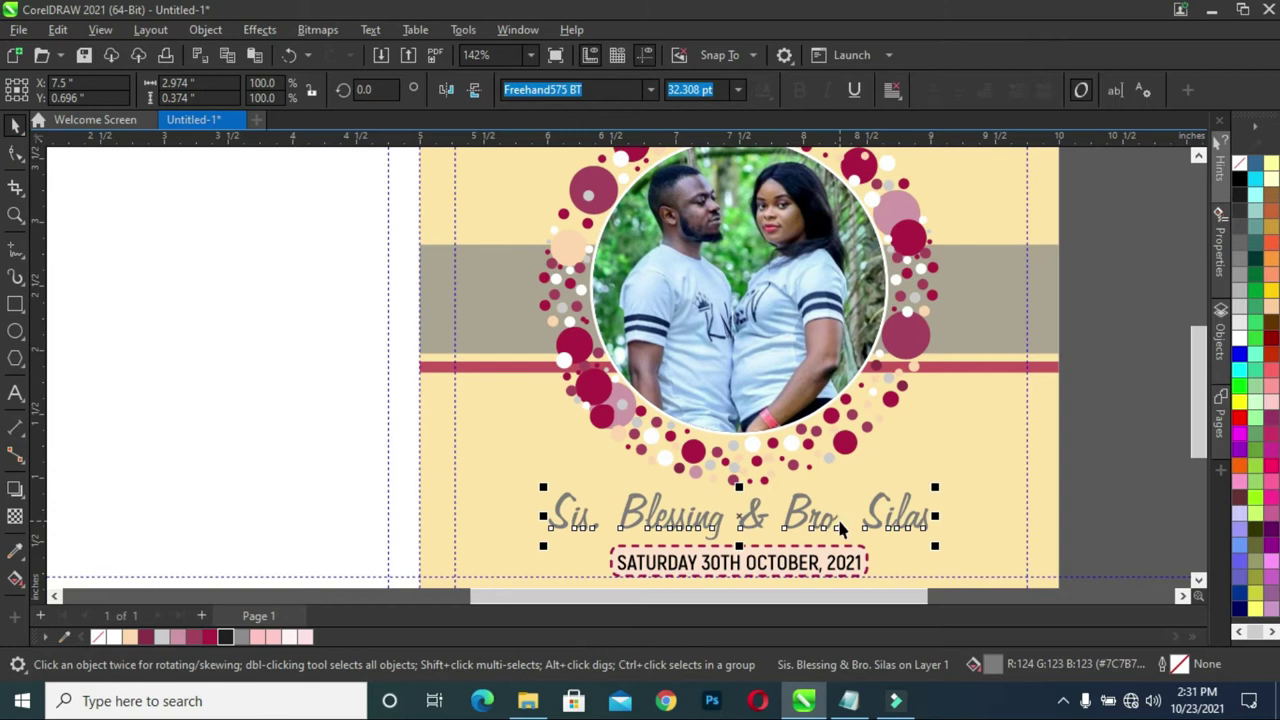
left_click_drag(850, 512, 791, 507)
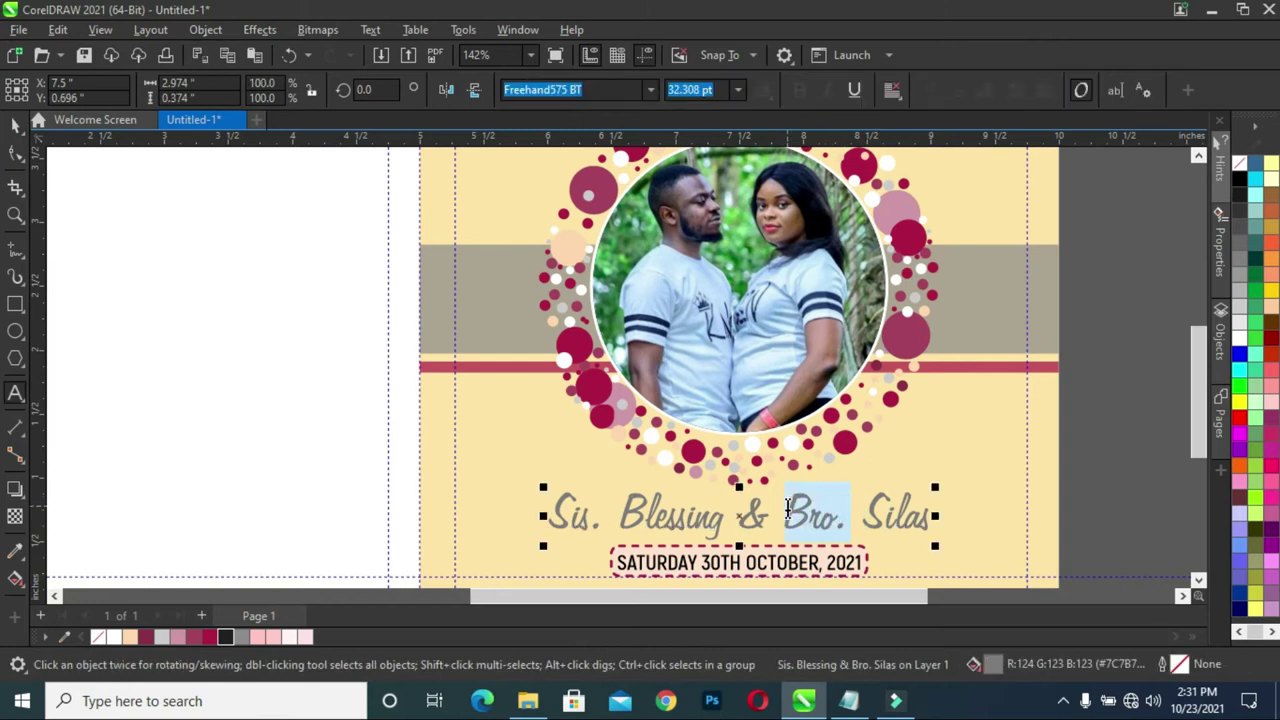
left_click(737, 90)
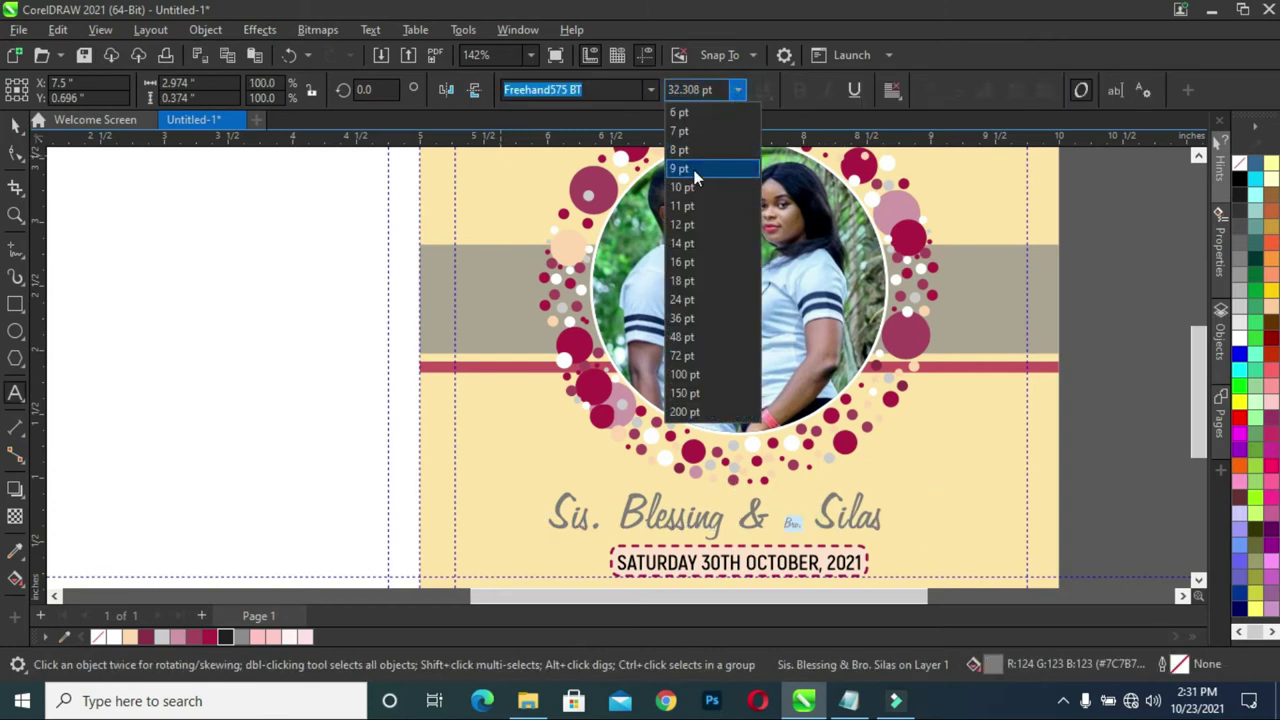
left_click(691, 282)
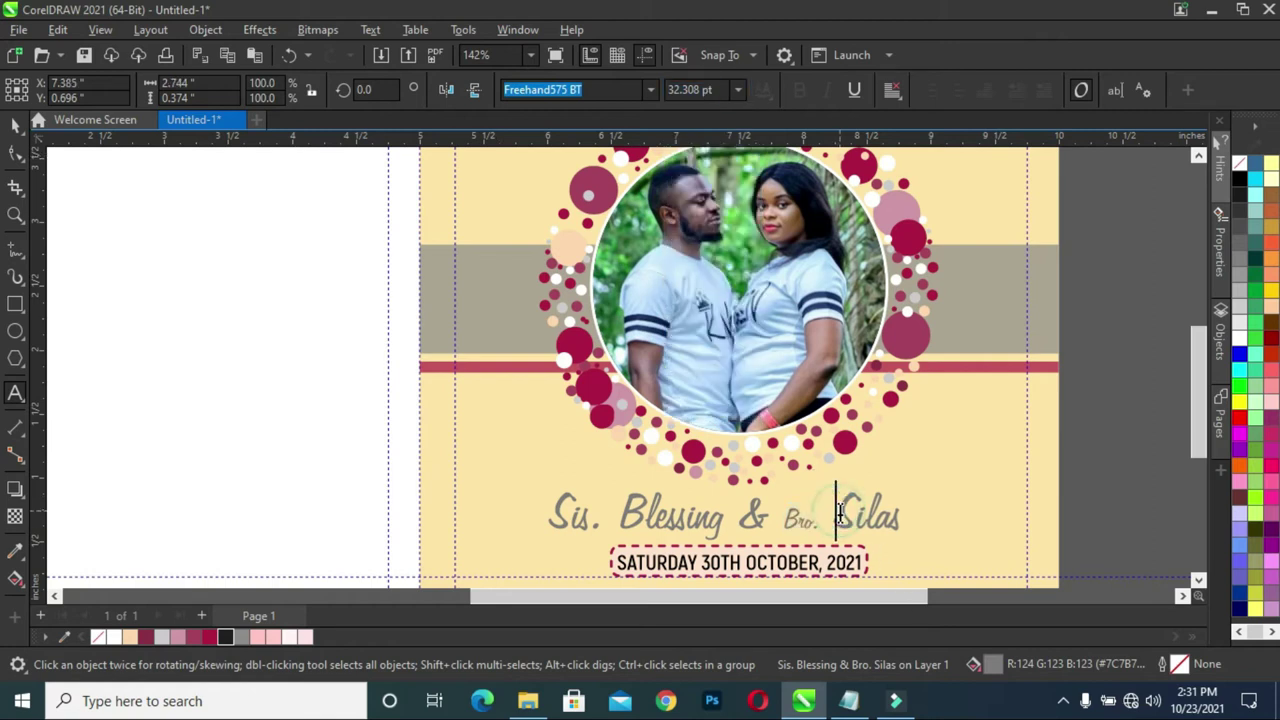
left_click(822, 515)
key("Delete")
left_click_drag(609, 522, 560, 516)
left_click(738, 89)
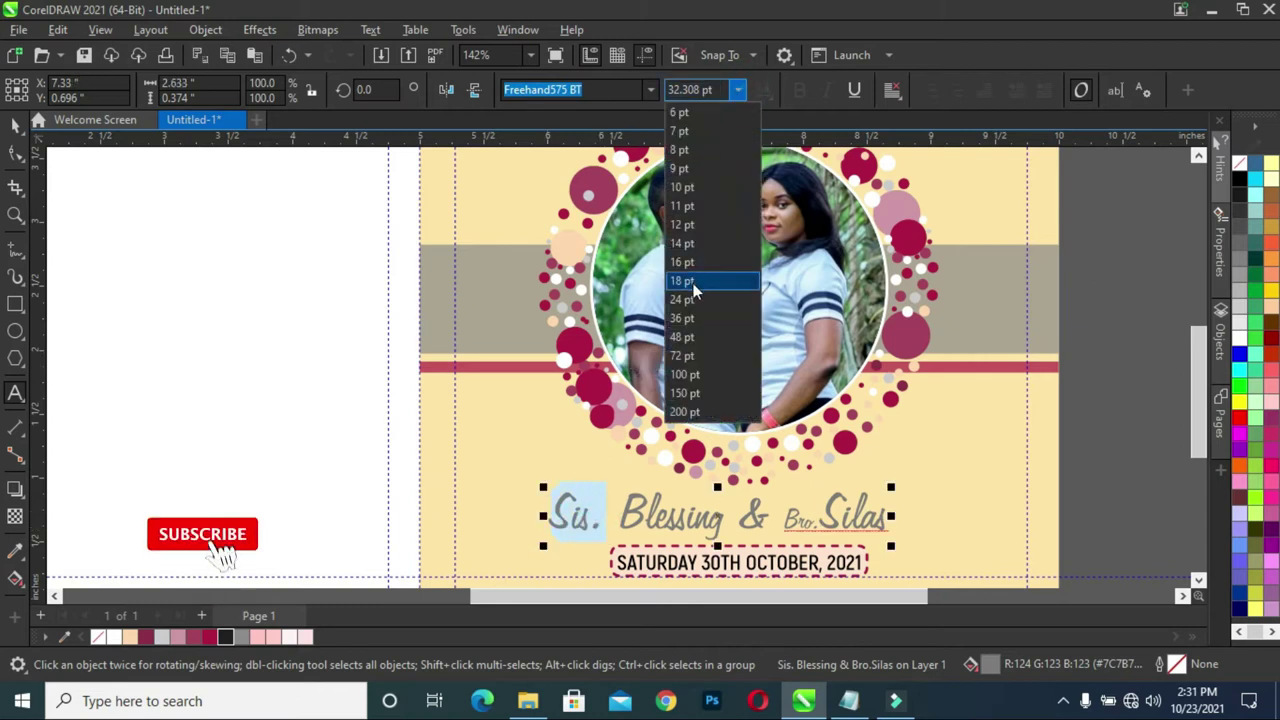
left_click(693, 283)
left_click(598, 515)
key("BackSpace")
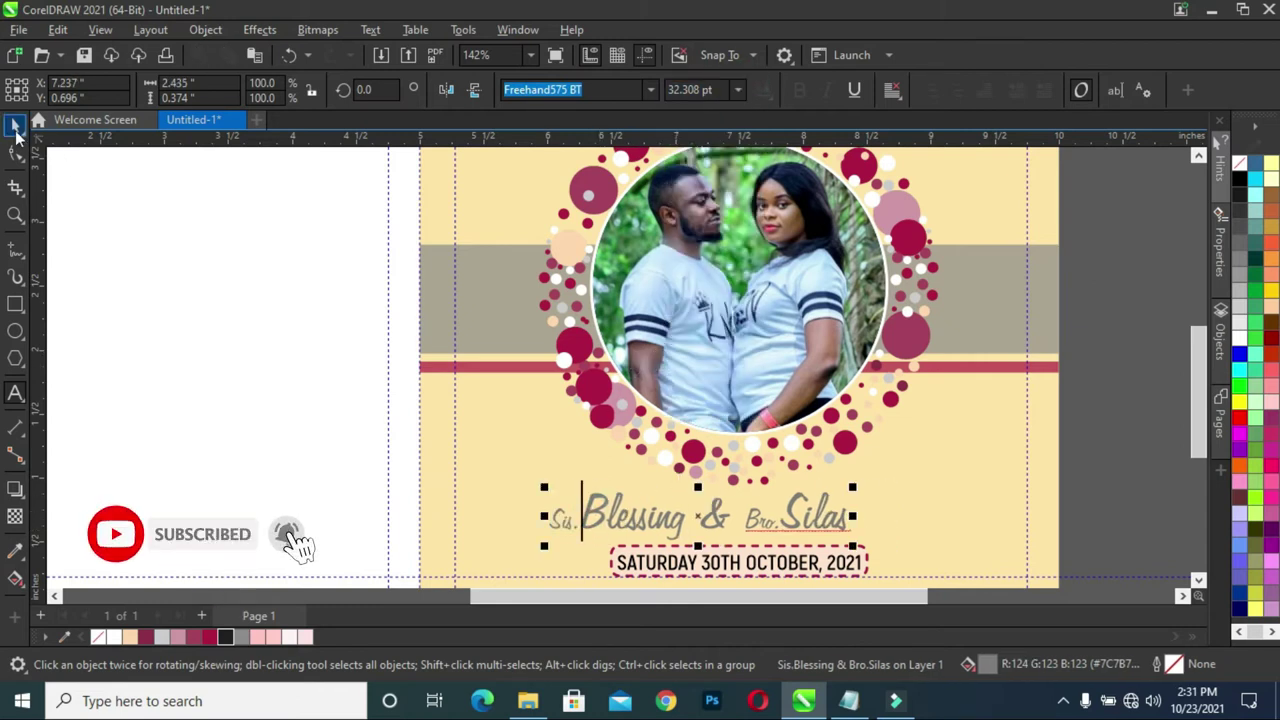
key("ctrl+space")
Centre the names text on the cover background
left_click(918, 500)
left_click(820, 515)
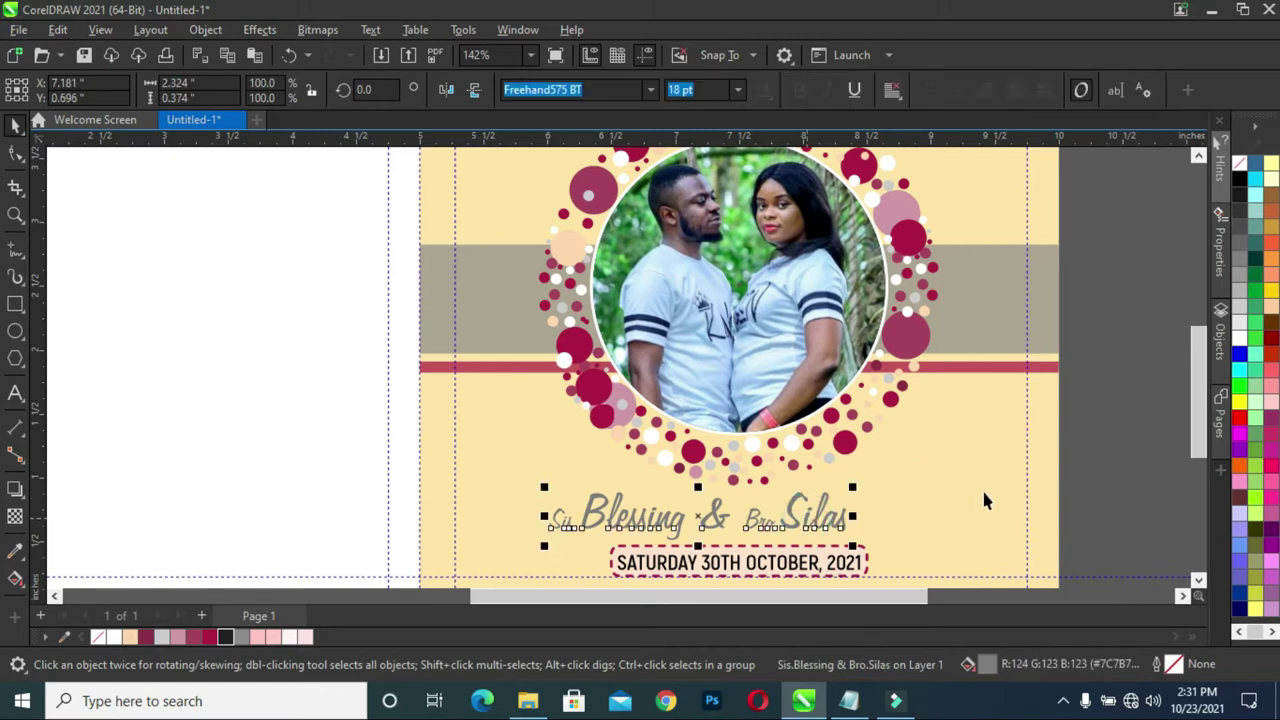
left_click(978, 487, "shift")
key("c")
key("Escape")
scroll(857, 481, "down", 1)
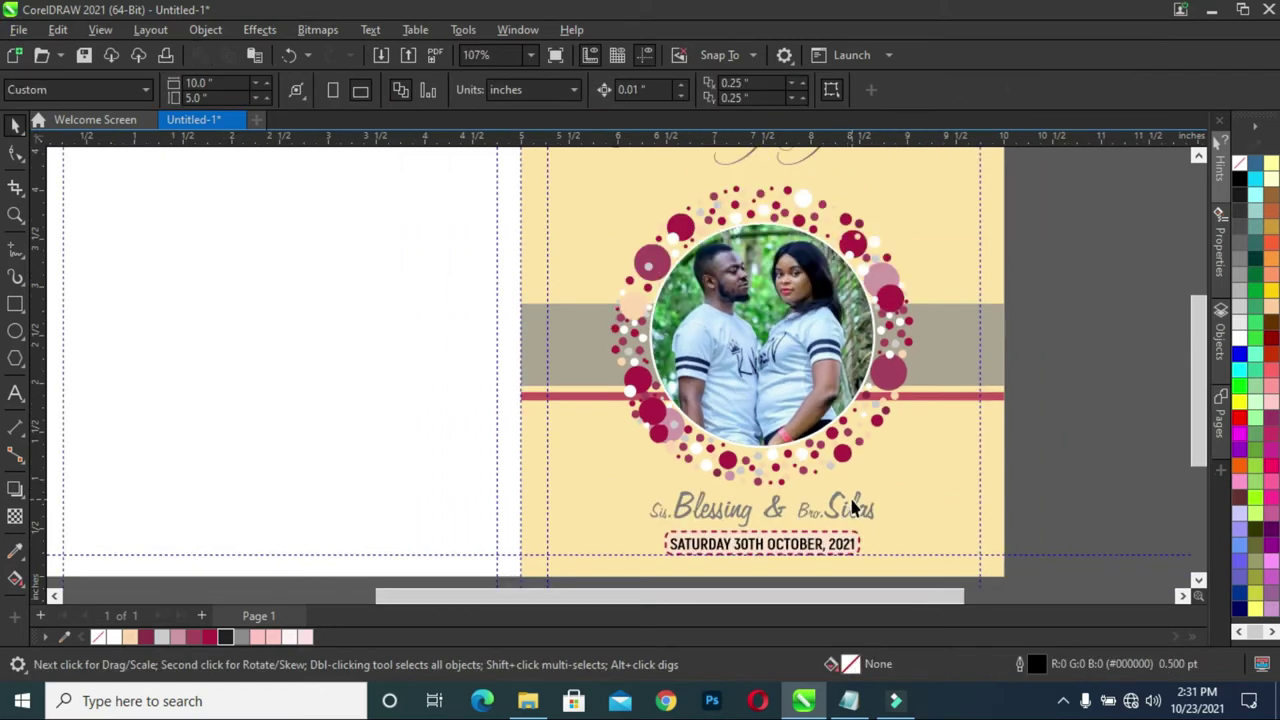
Enlarge the names text to about 123%
left_click(851, 501)
left_click_drag(880, 486, 912, 476)
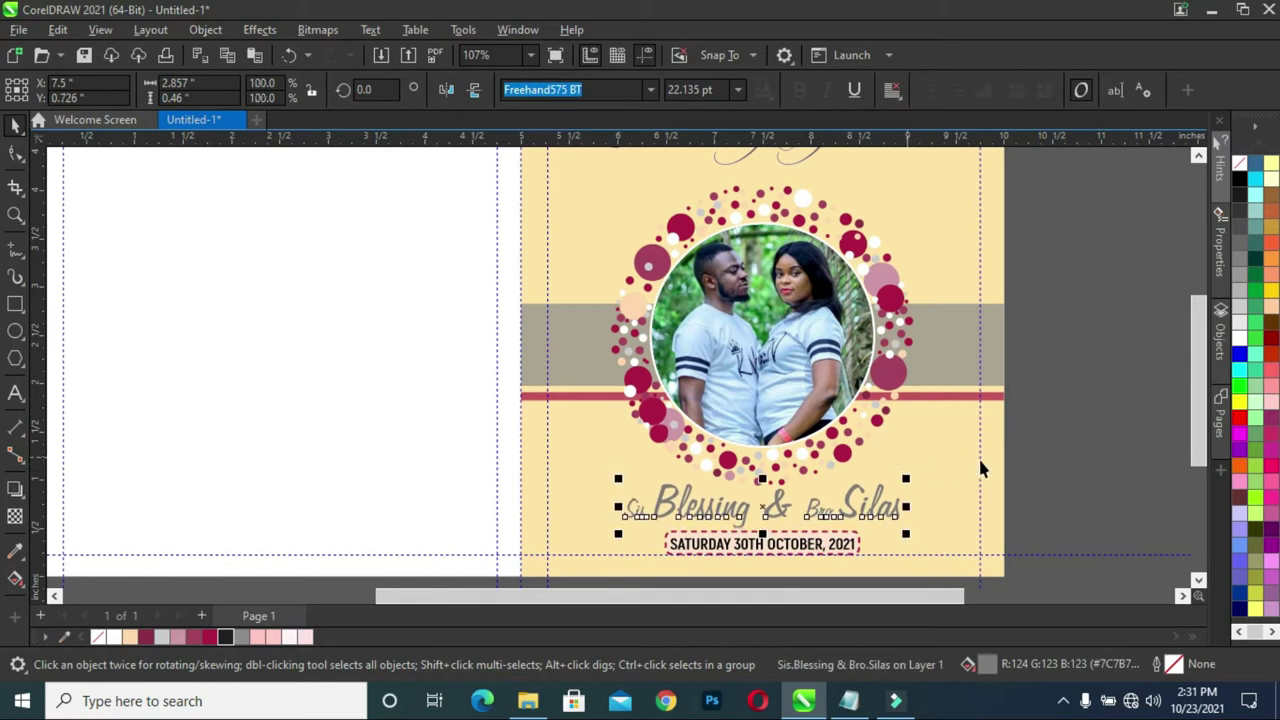
key("Escape")
scroll(796, 484, "down", 1)
Delete the two spare colour swatches beside the page
scroll(796, 484, "down", 1)
left_click(1040, 384)
left_click_drag(483, 597, 329, 597)
mouse_move(297, 318)
left_mouse_down()
mouse_move(415, 425)
mouse_move(414, 455)
left_mouse_up()
left_click_drag(363, 395, 199, 400)
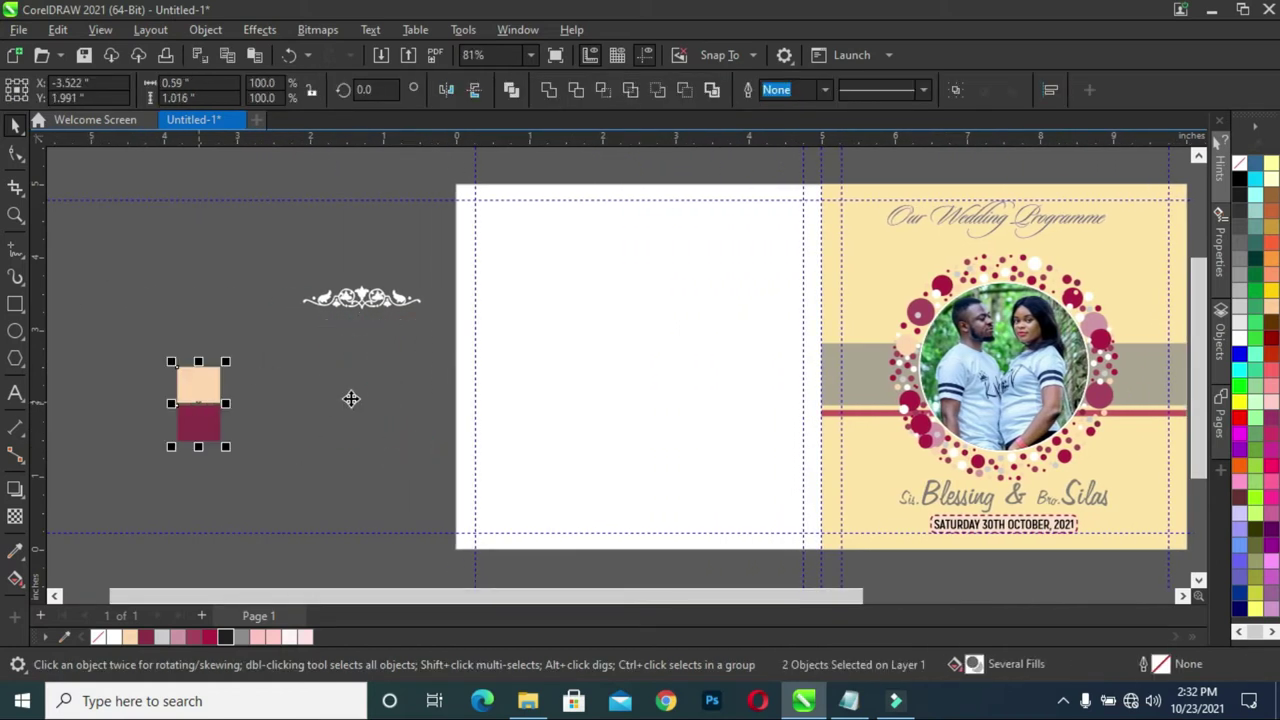
key("Delete")
Fill the back panel crimson and draw a band rectangle spanning it to the right edge
left_click(204, 634)
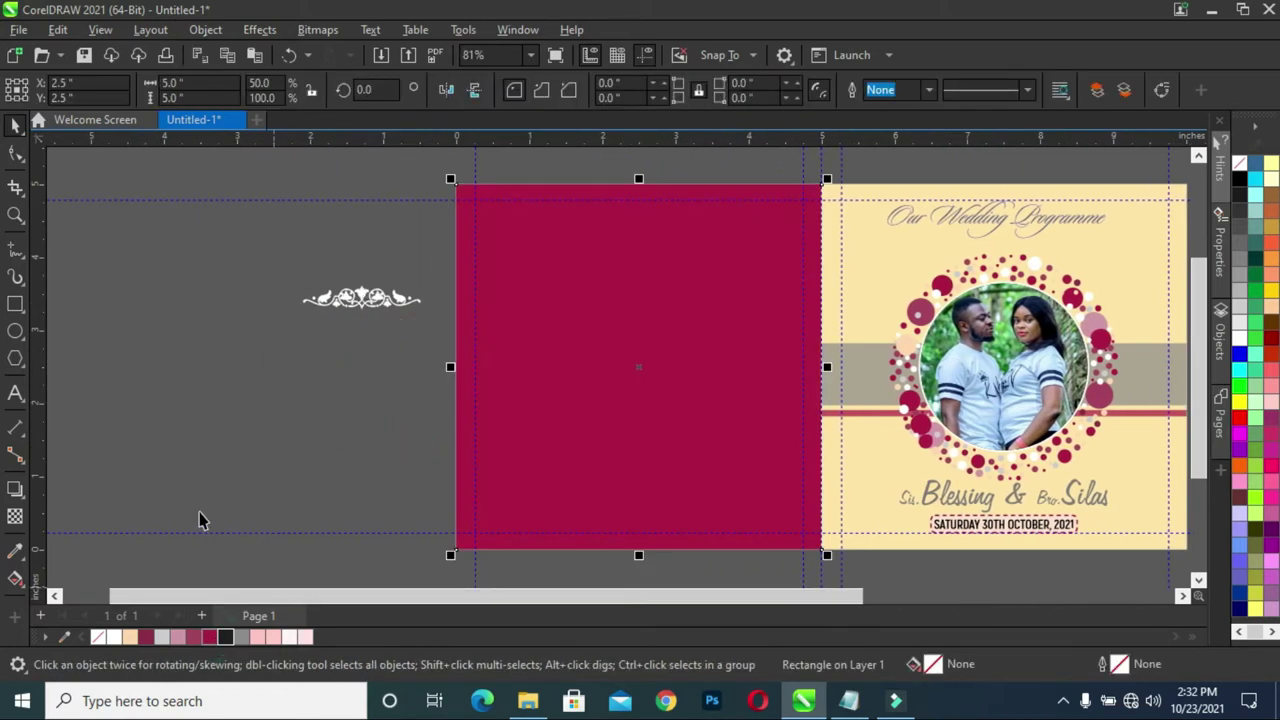
left_click(14, 306)
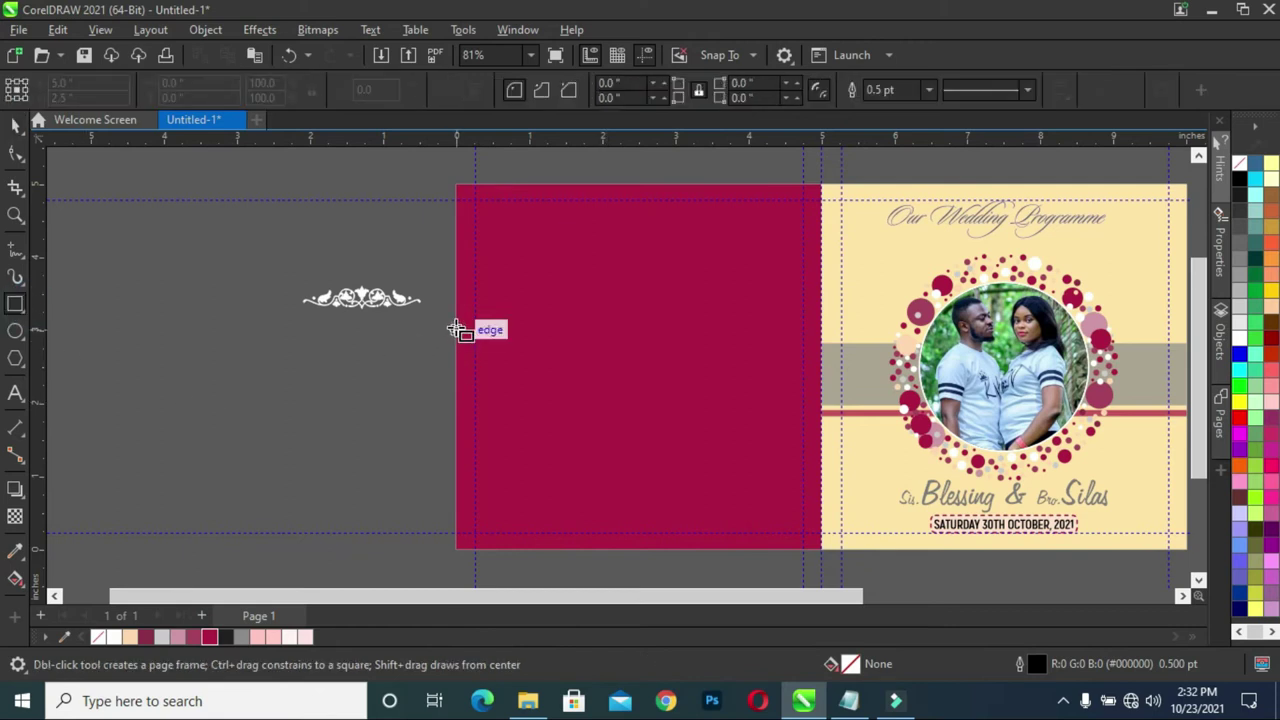
left_click_drag(456, 328, 818, 405)
left_click(17, 142)
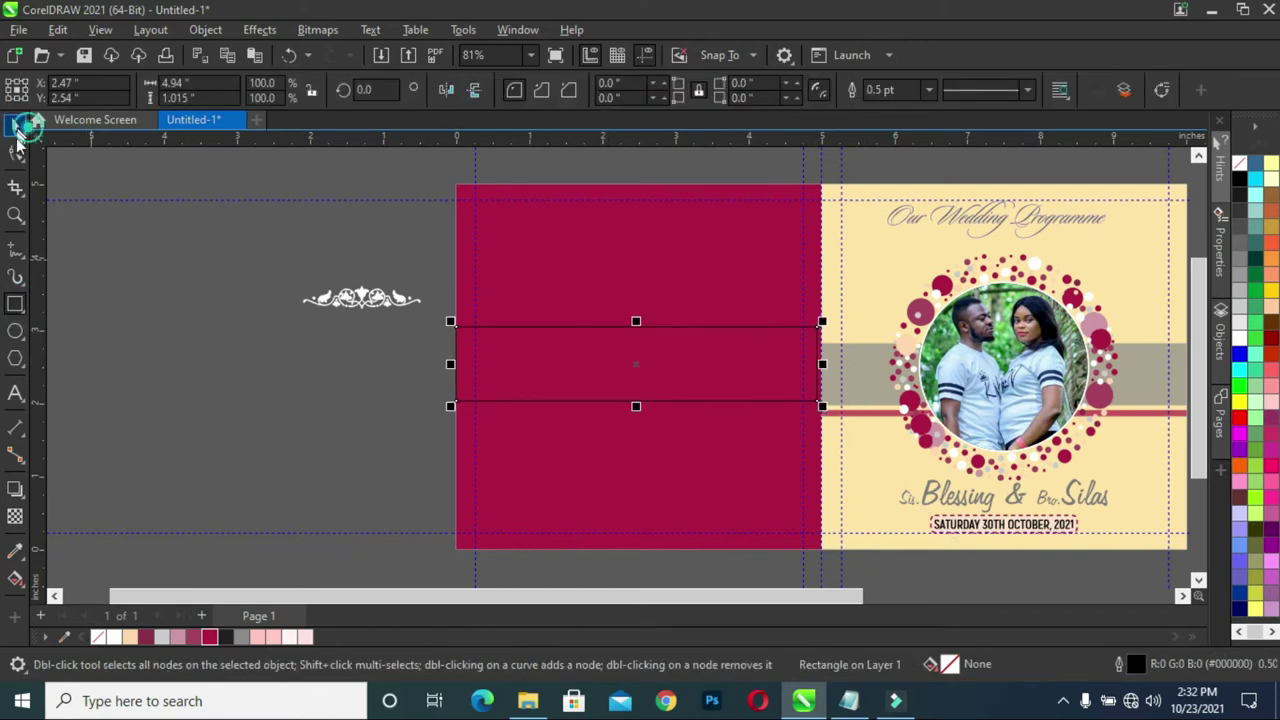
scroll(790, 333, "up", 1)
scroll(805, 380, "up", 1)
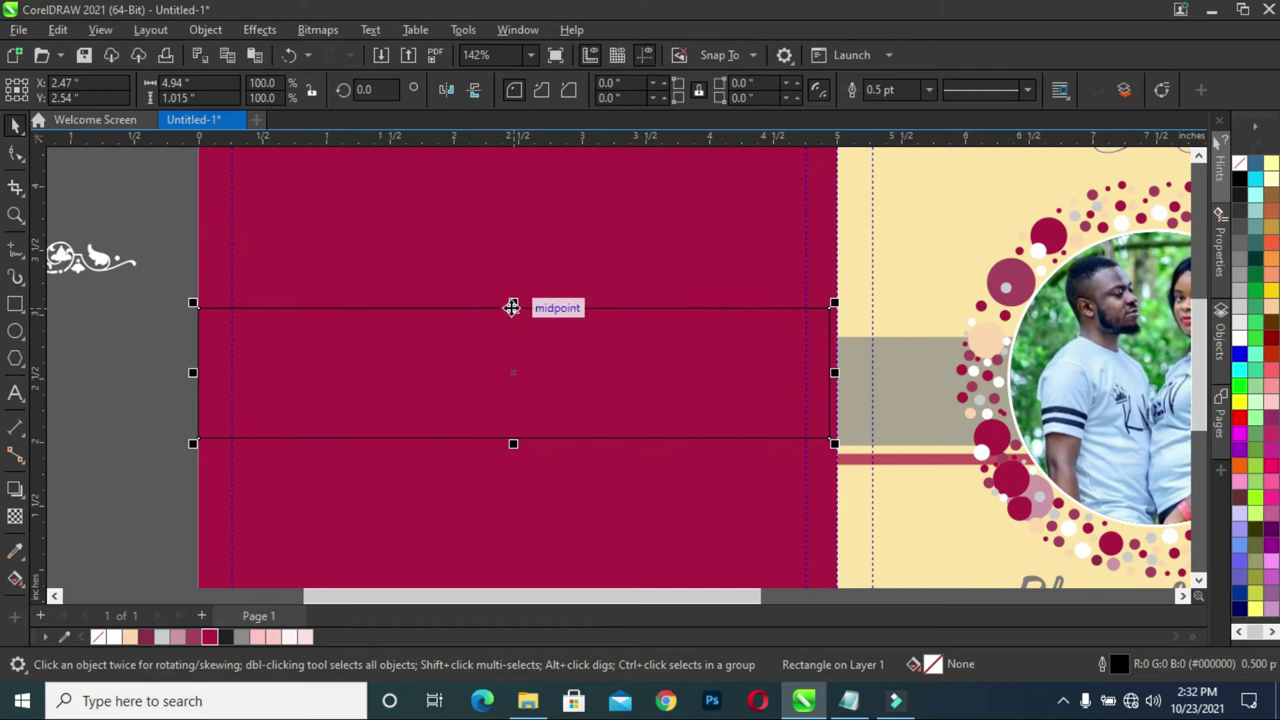
left_click_drag(514, 303, 514, 334)
left_click_drag(514, 443, 520, 458)
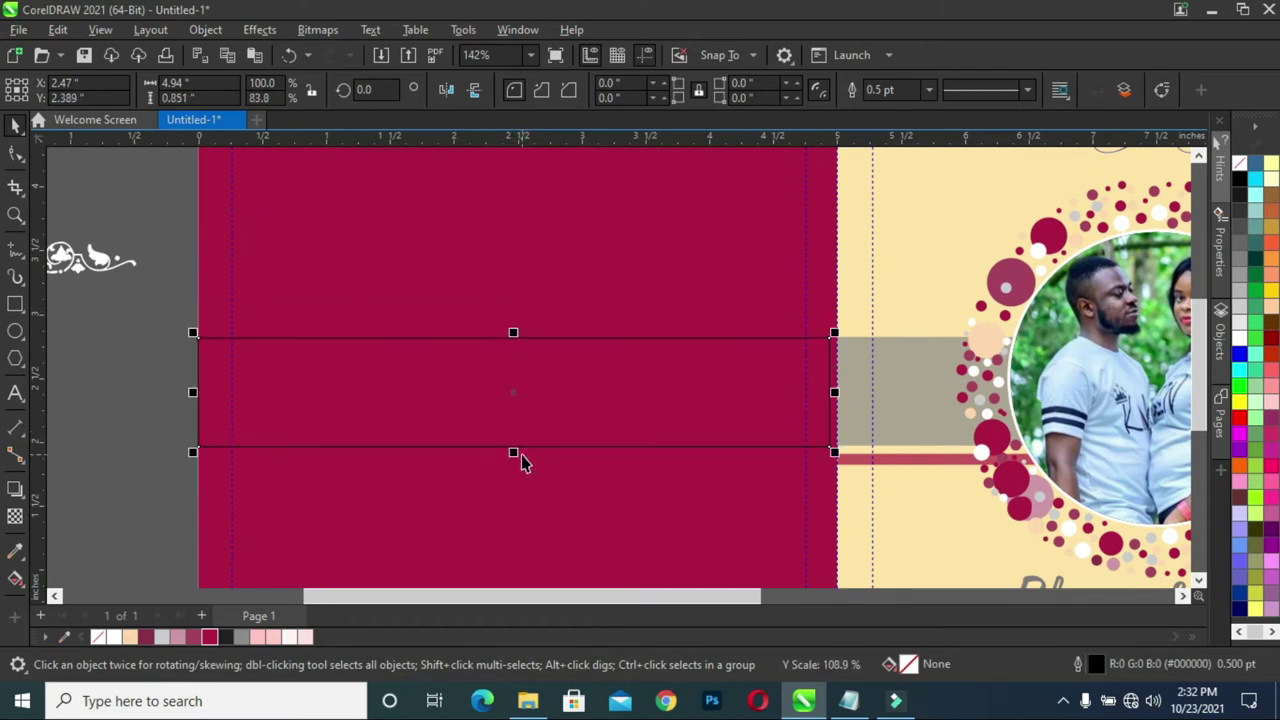
left_click_drag(840, 400, 840, 398)
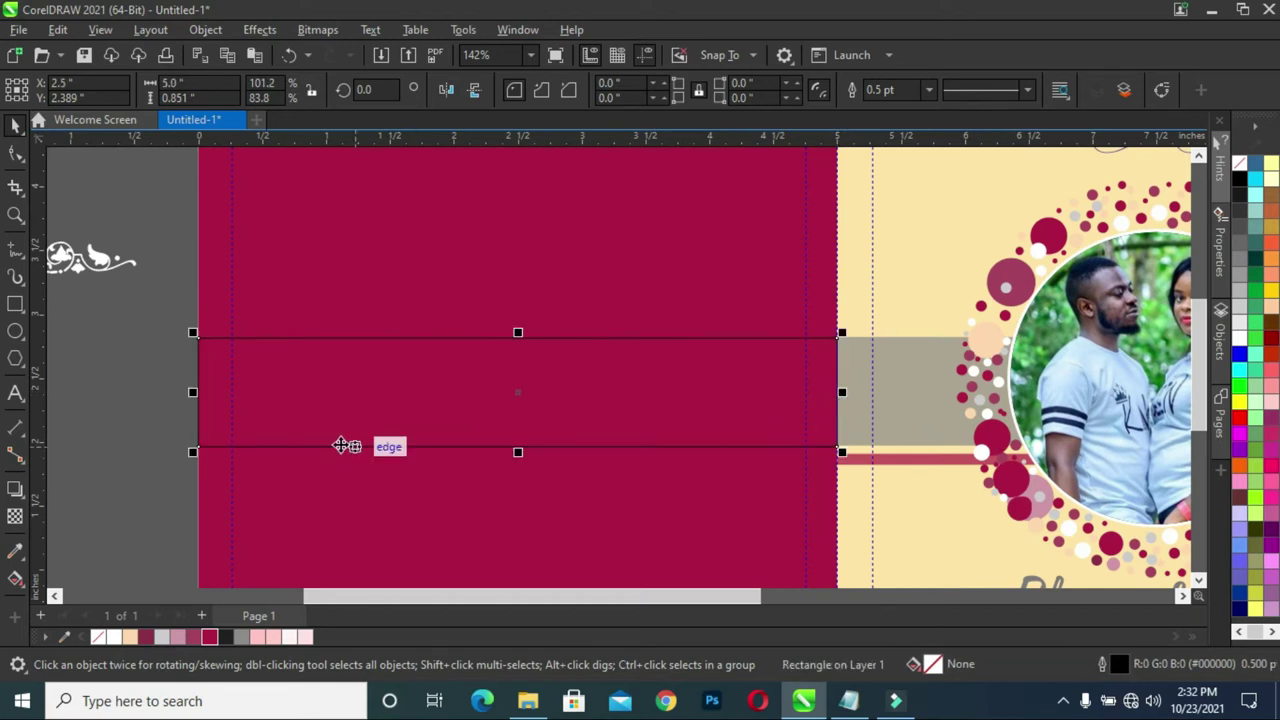
Fill the band rectangle white
scroll(784, 415, "up", 3)
scroll(380, 402, "down", 1)
left_click_drag(566, 597, 503, 597)
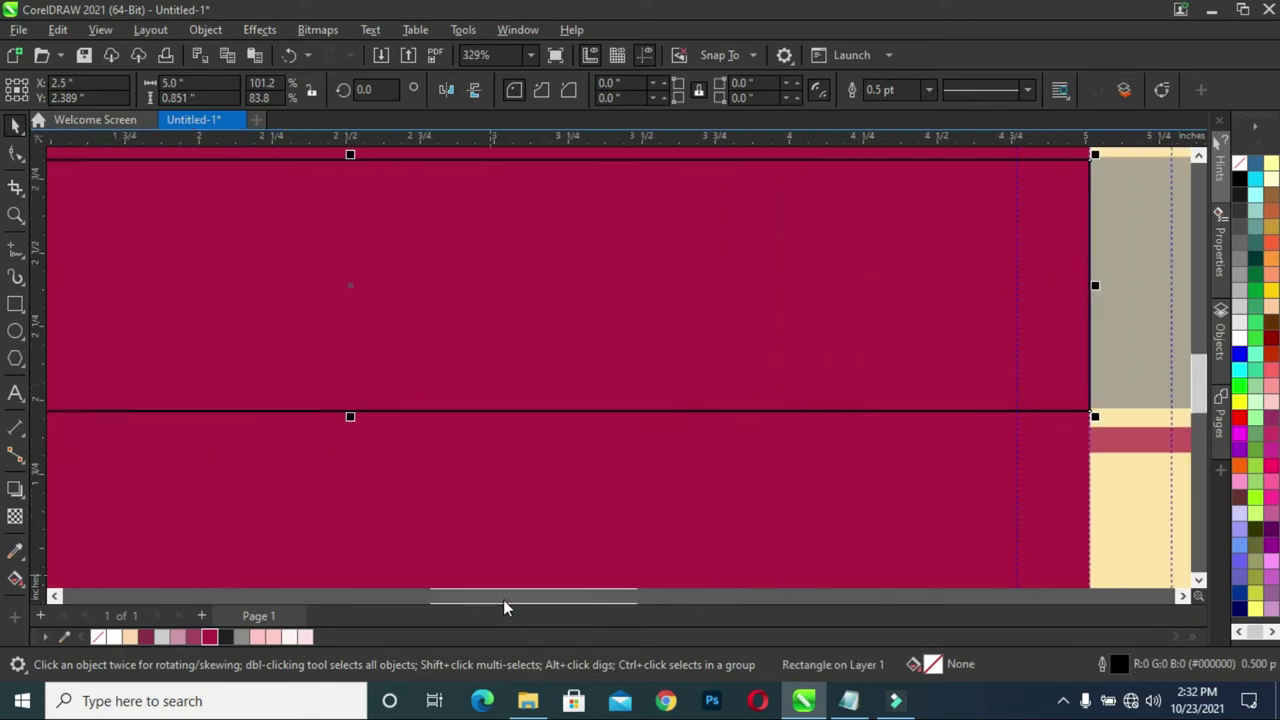
left_click_drag(349, 418, 349, 406)
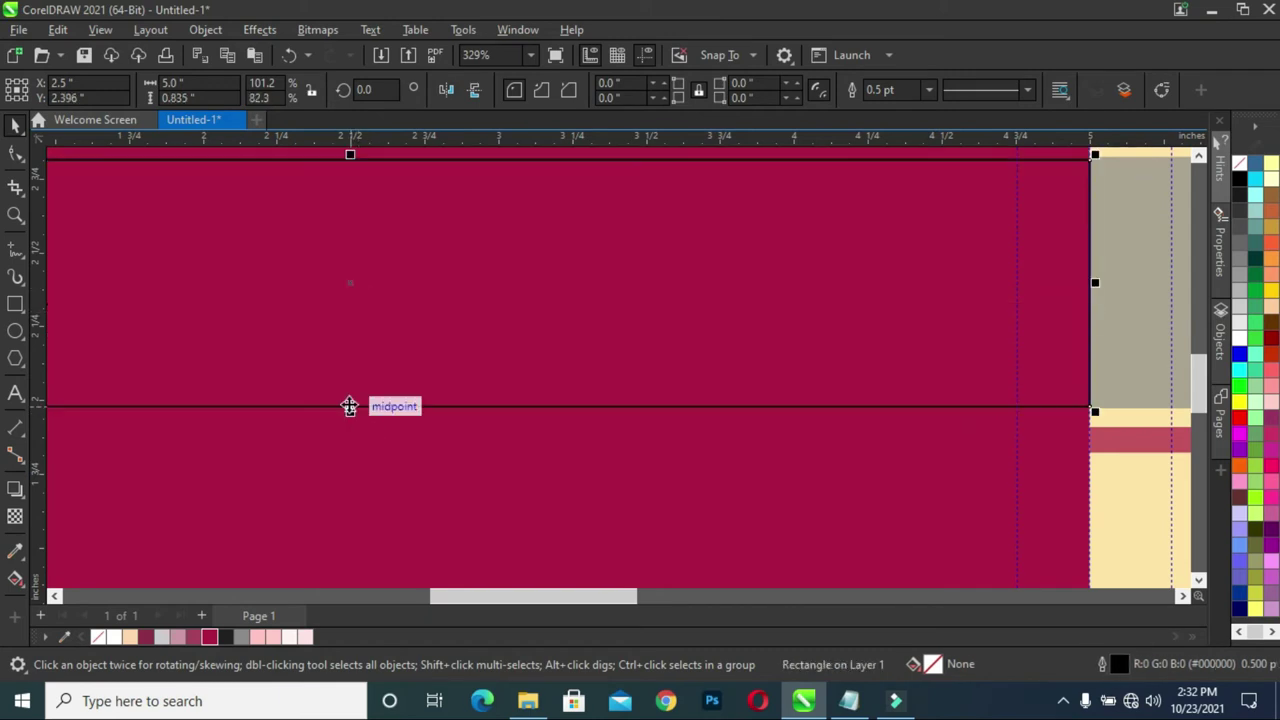
scroll(317, 311, "down", 1)
scroll(490, 490, "down", 5)
left_click_drag(500, 596, 334, 599)
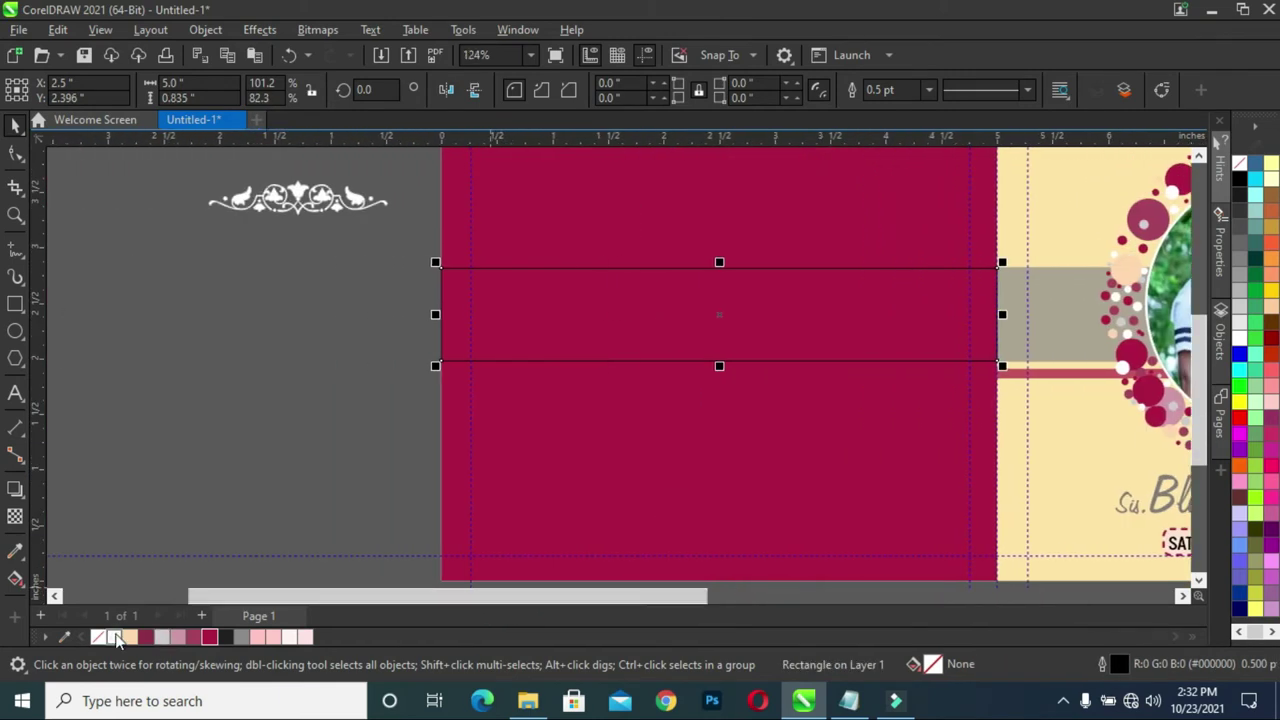
left_click(113, 637)
Move the thin stripe onto the panel below the band and colour it white
left_click_drag(1058, 375, 503, 376)
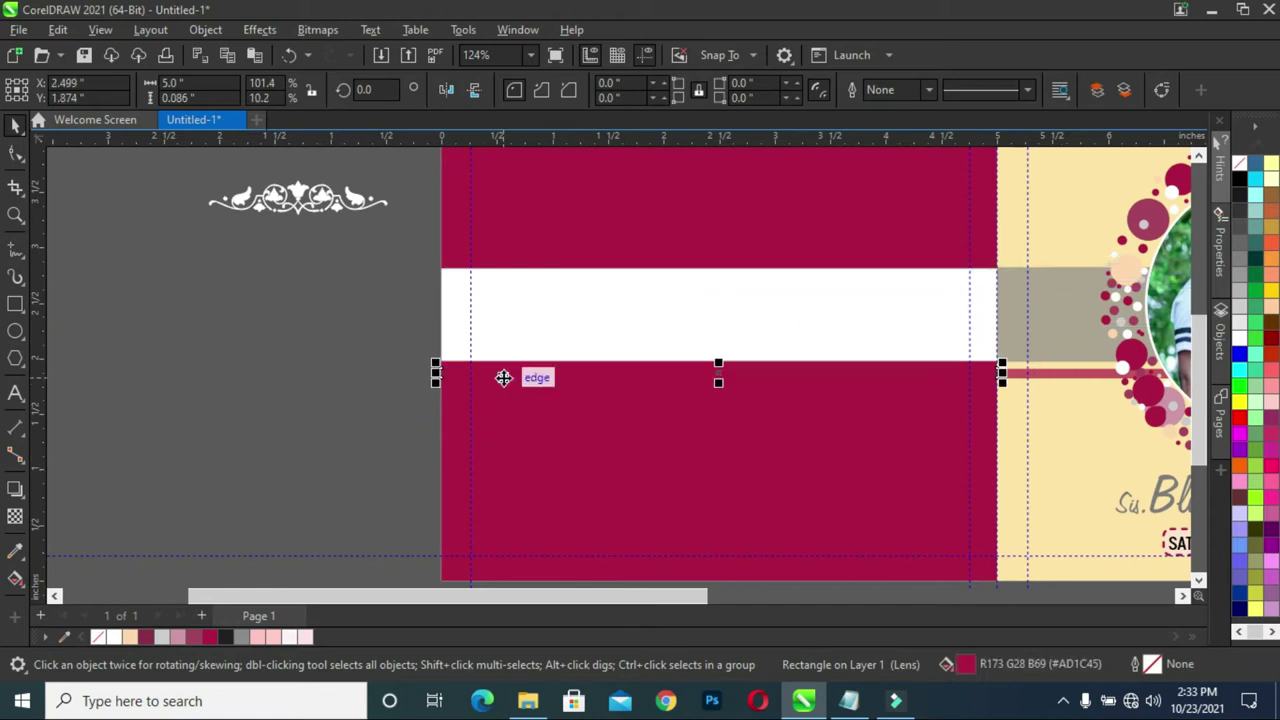
left_click(115, 637)
left_click(590, 330)
left_click(590, 373)
scroll(604, 297, "down", 2)
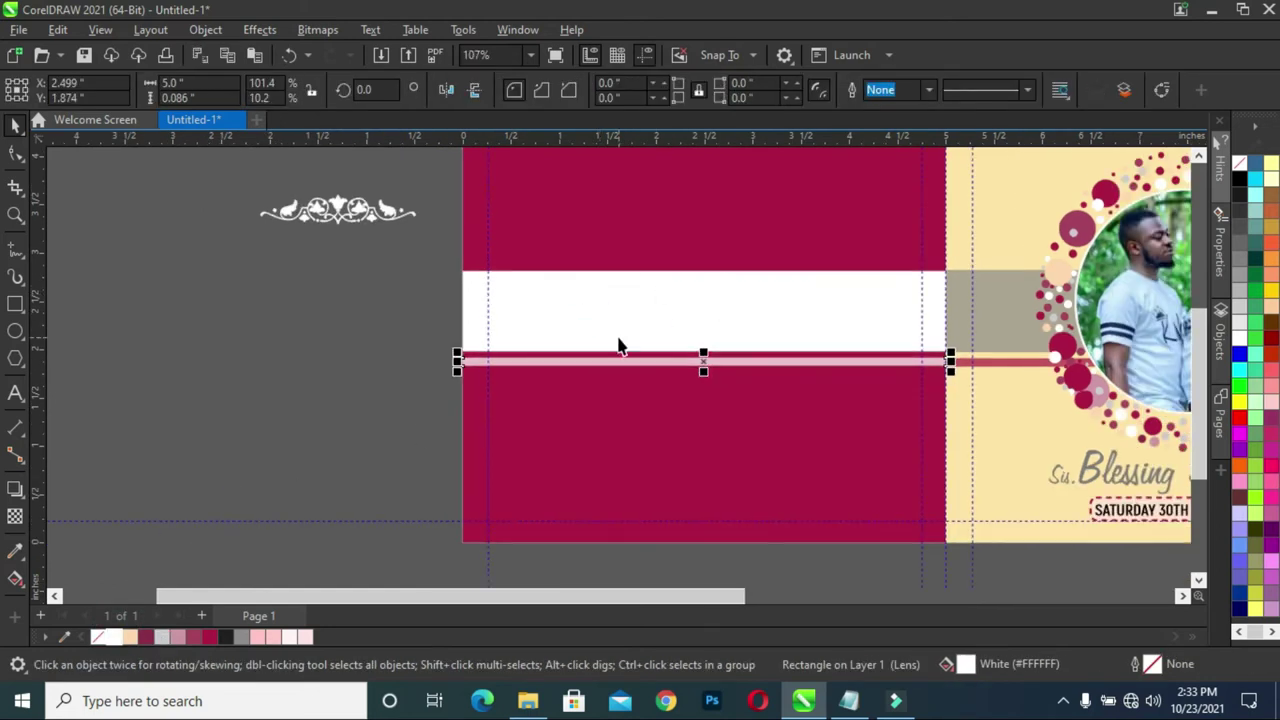
left_click_drag(614, 597, 503, 612)
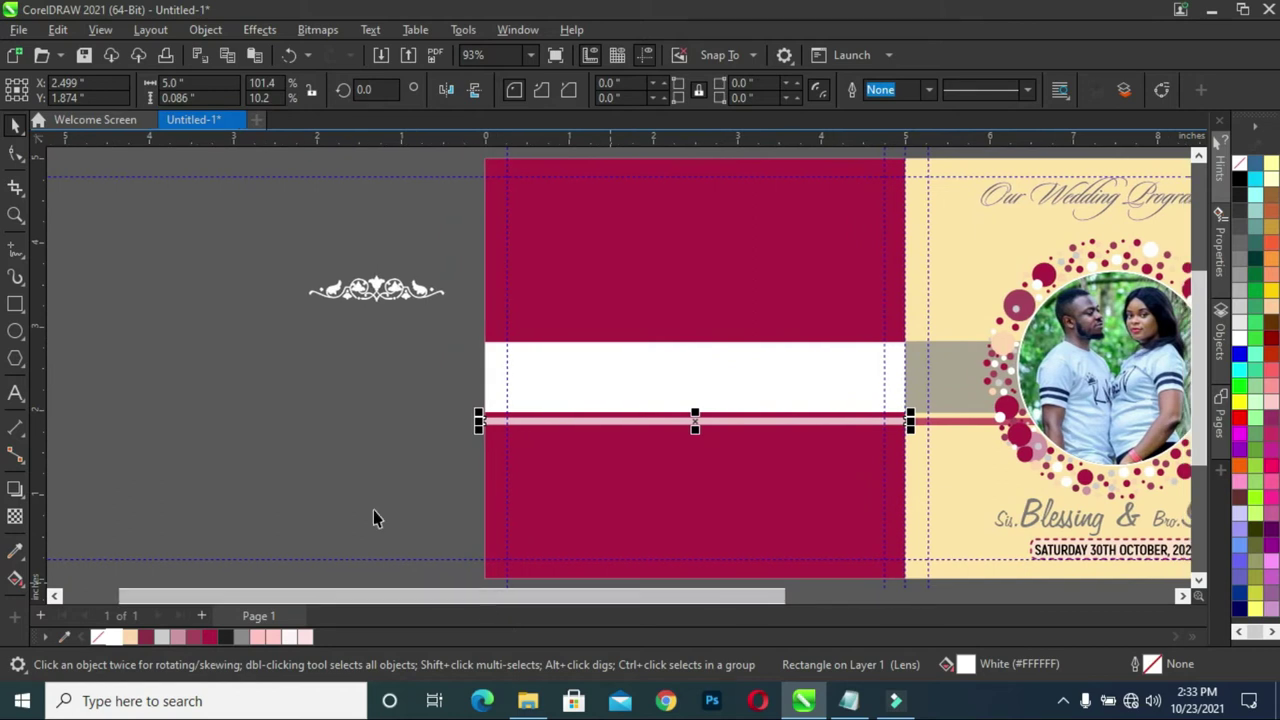
left_click(320, 310)
Draw a circle centred on the back panel, filled maroon with no outline
left_click(15, 331)
left_click_drag(111, 220, 386, 503)
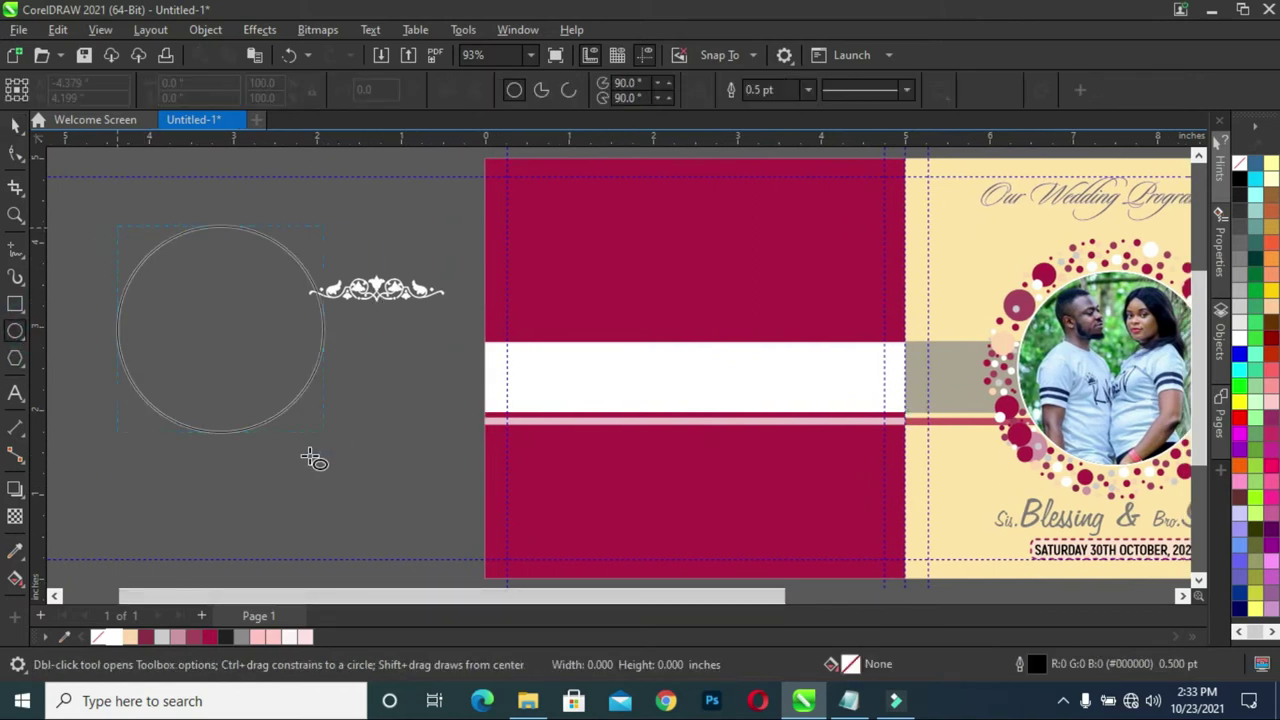
left_click(15, 124)
left_click(253, 363)
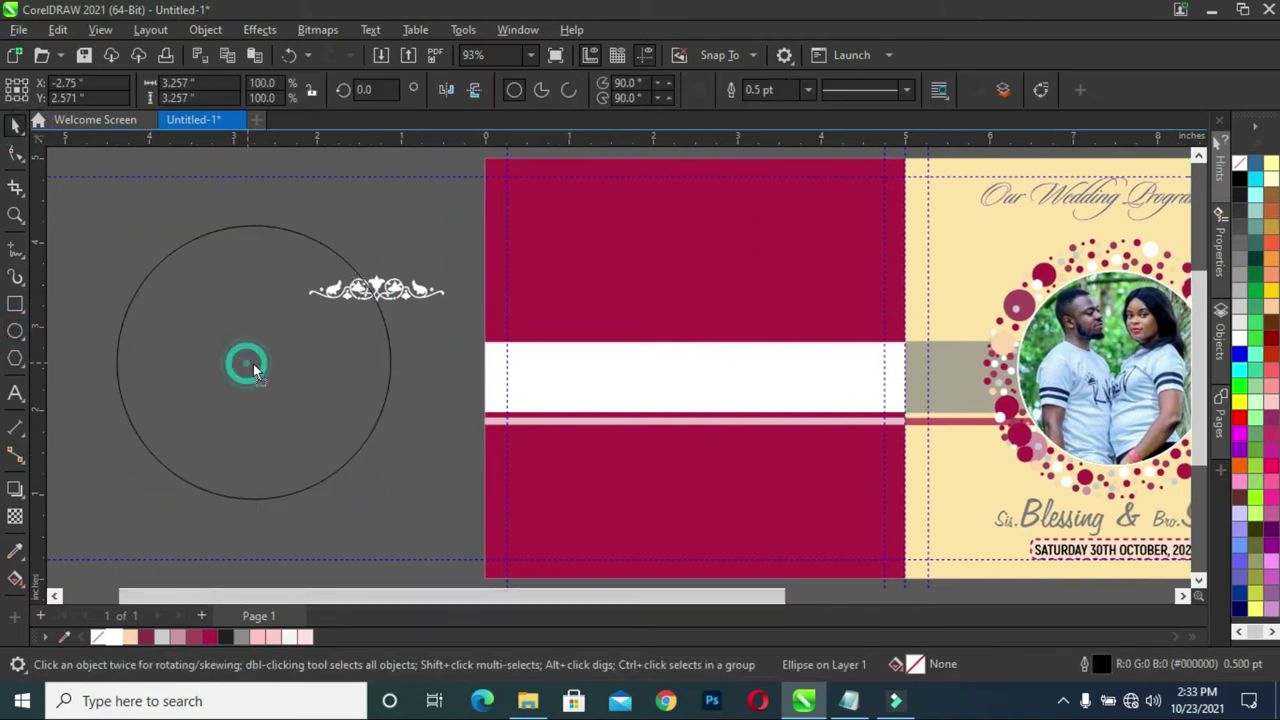
left_click(673, 271, "shift")
key("c")
key("e")
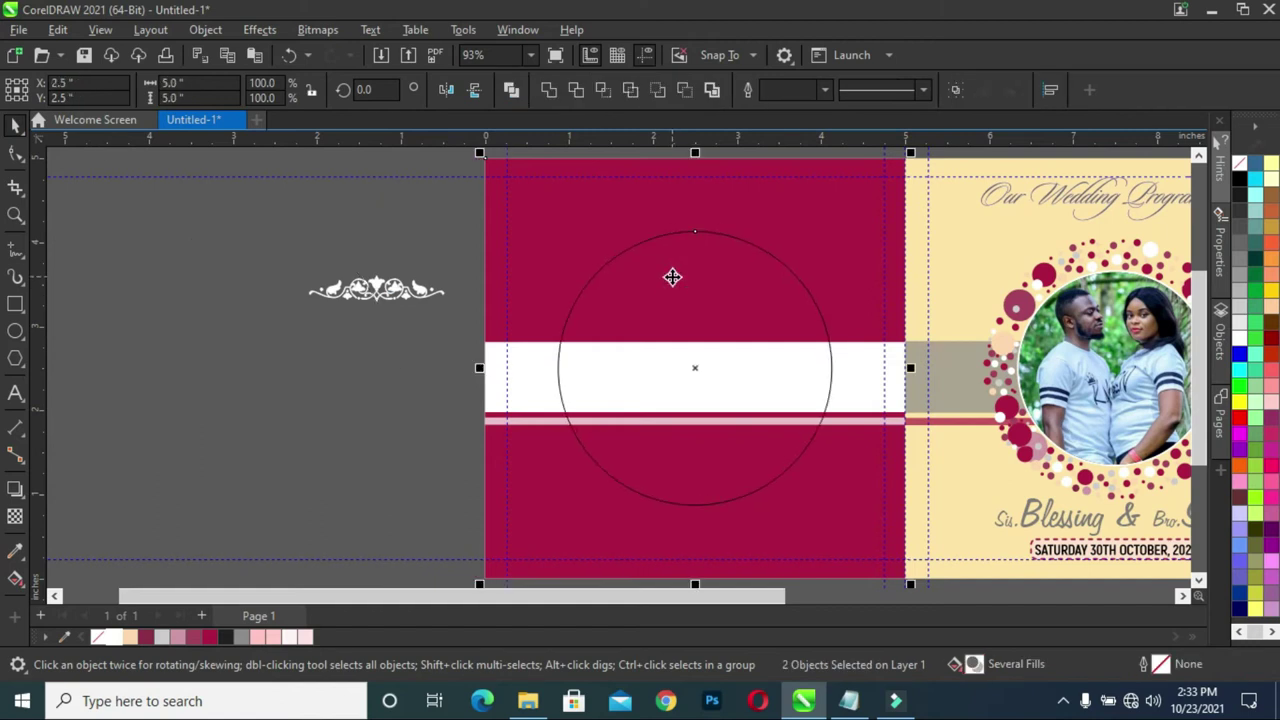
left_click(647, 318, "shift")
left_click(211, 638)
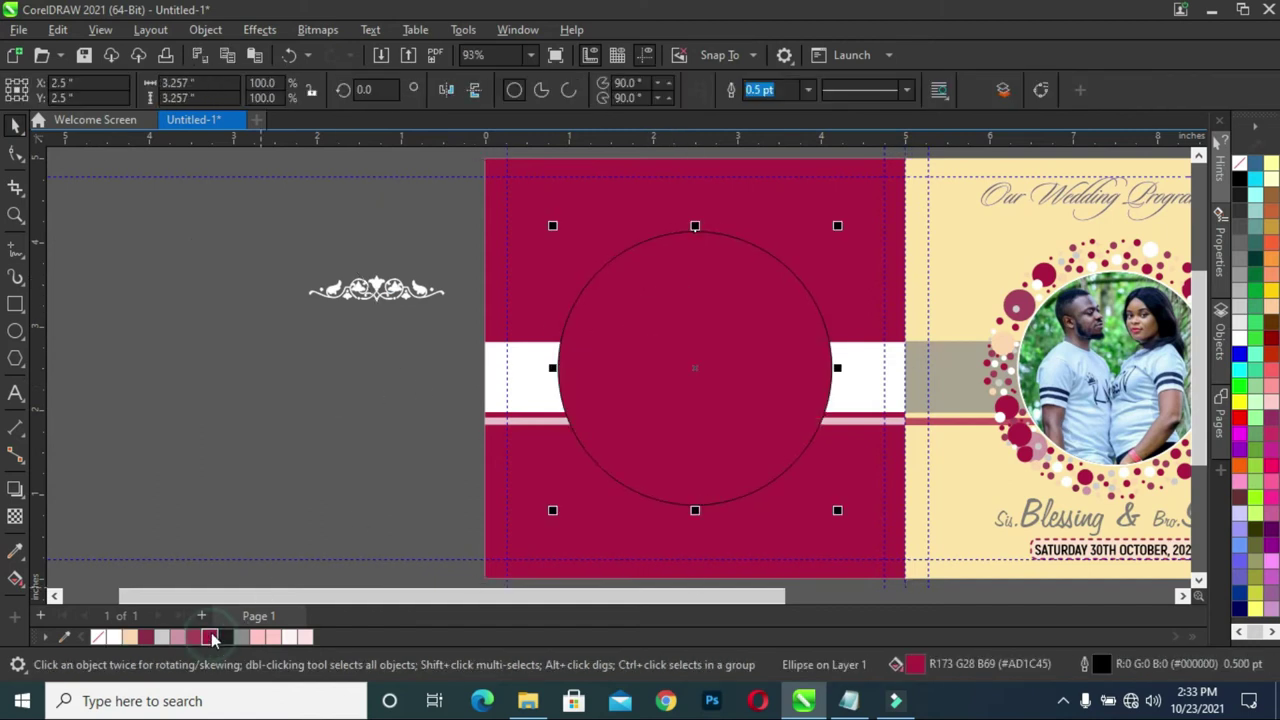
right_click(99, 637)
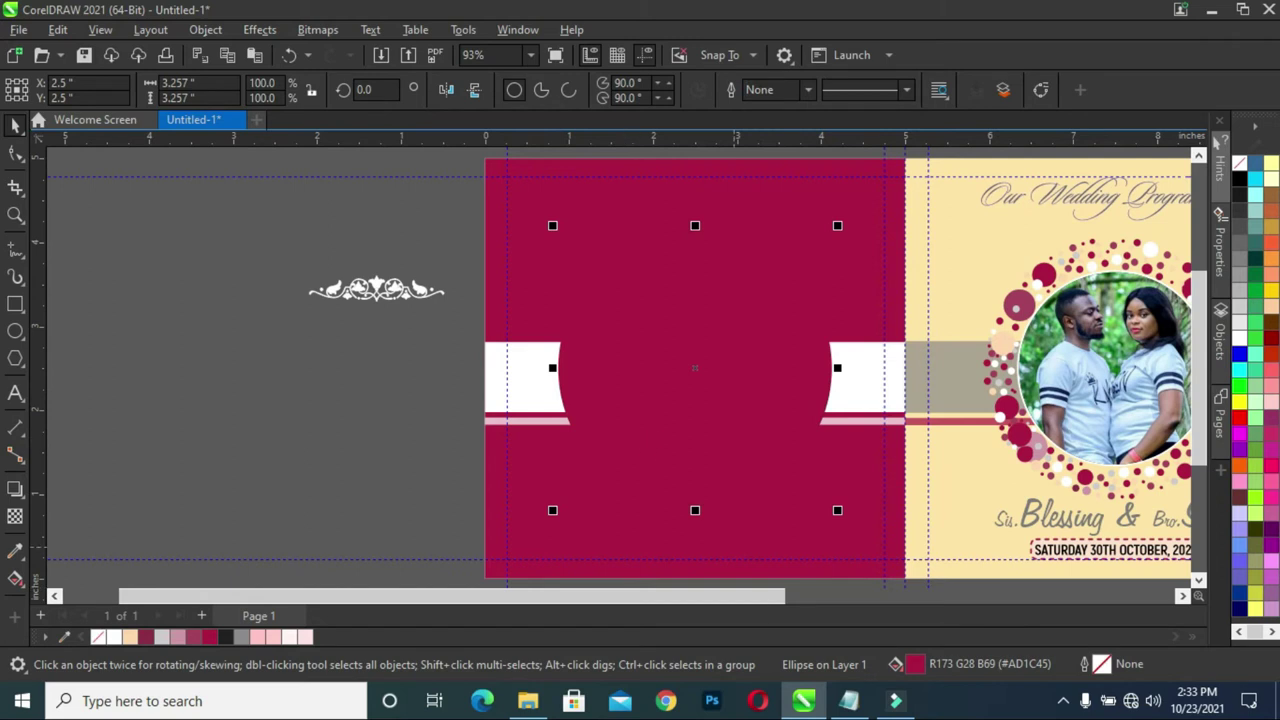
Add a drop shadow to the circle with feathering 12 and opacity 26
left_click(15, 489)
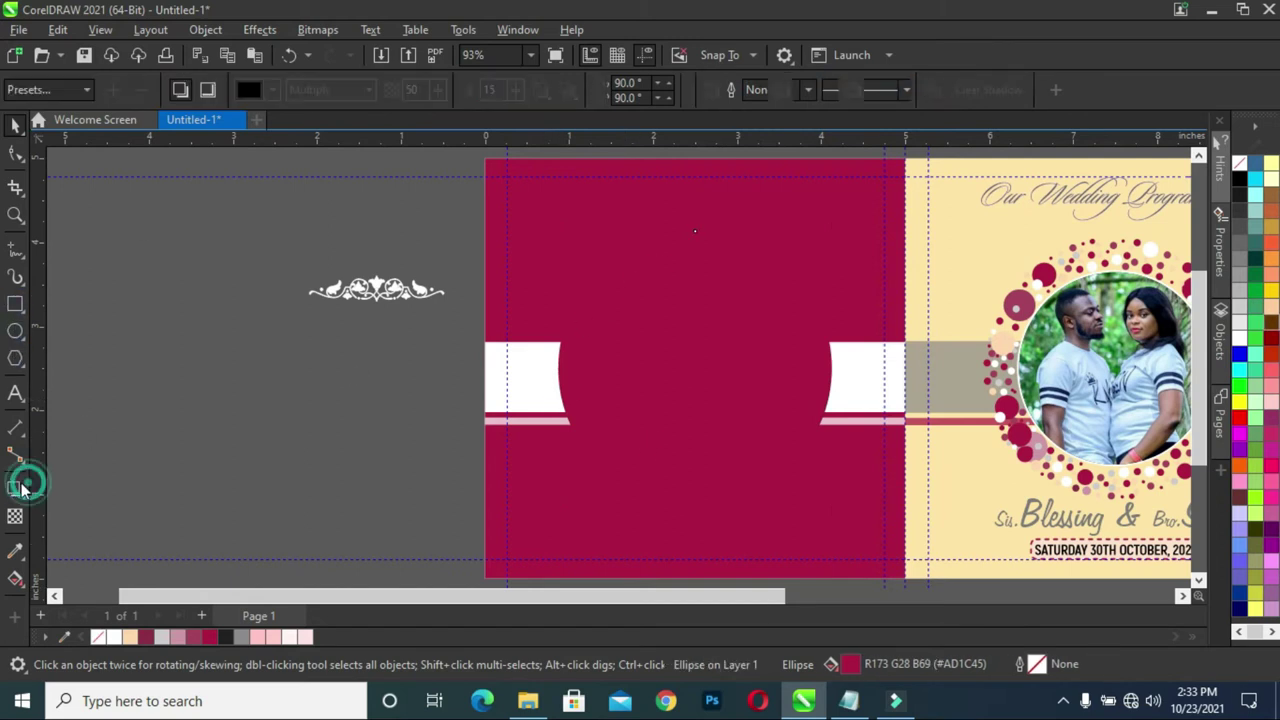
left_click_drag(695, 231, 695, 500)
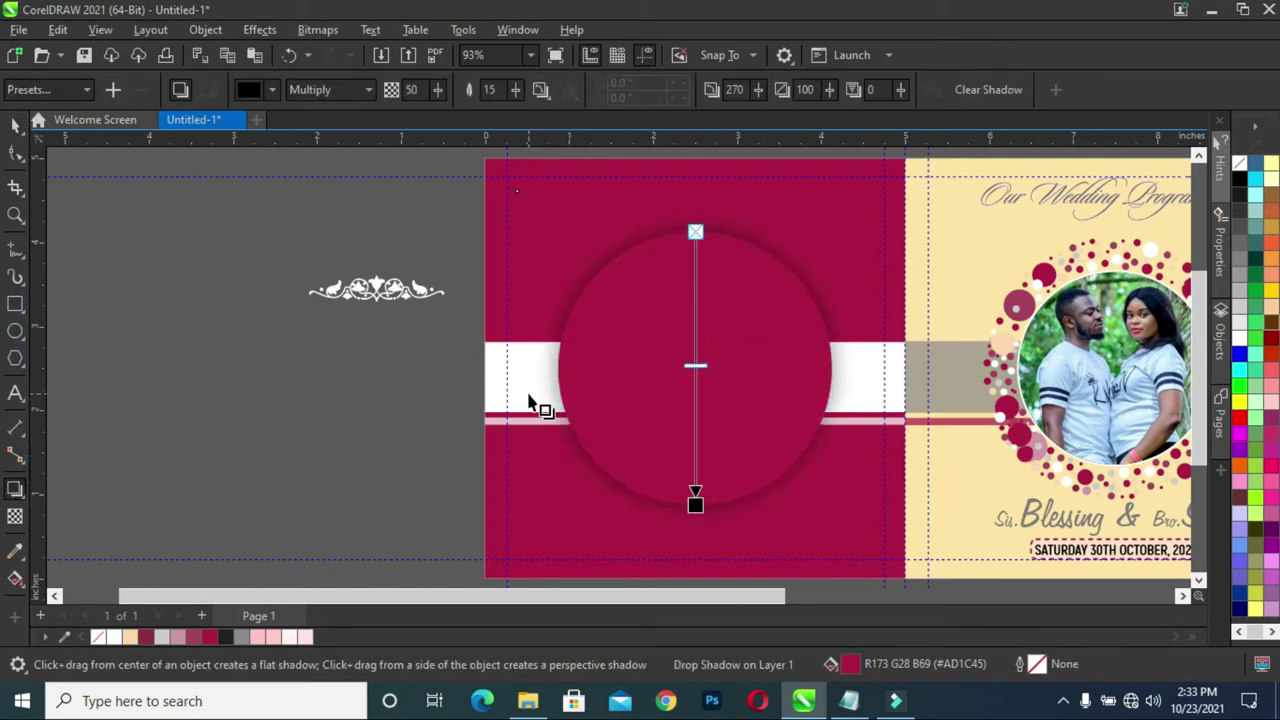
left_click_drag(514, 90, 514, 91)
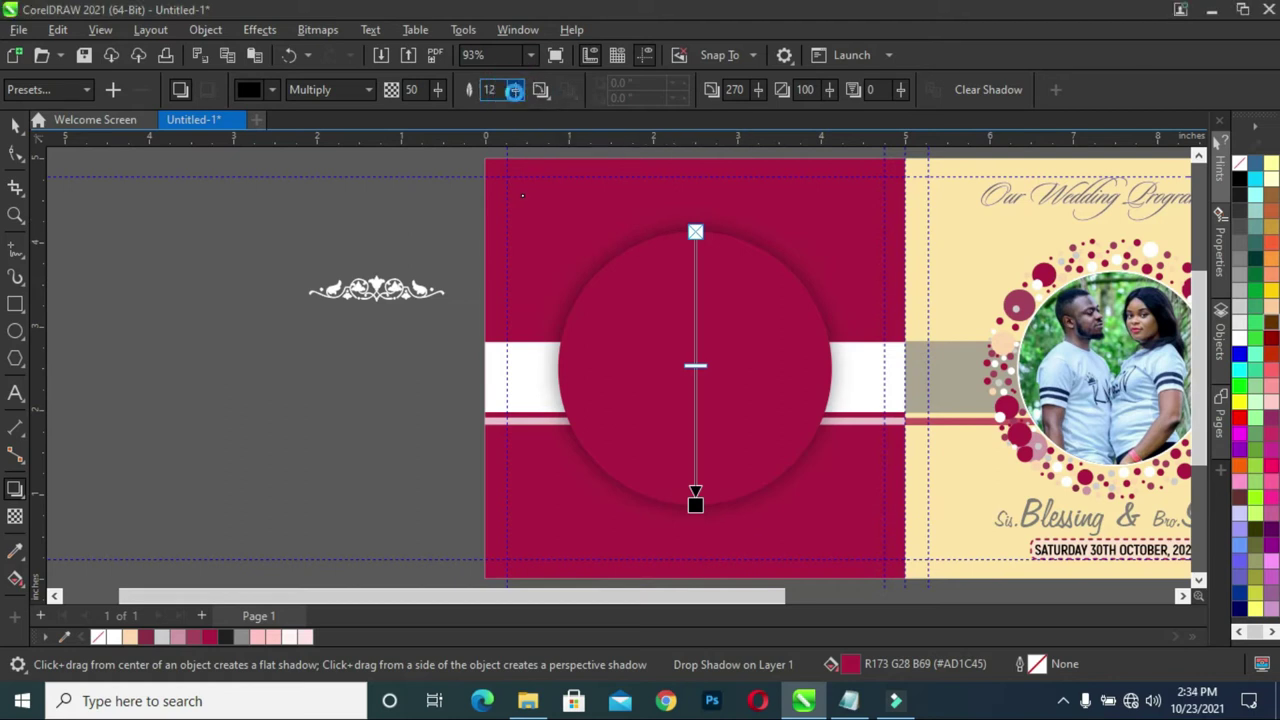
left_click(438, 91)
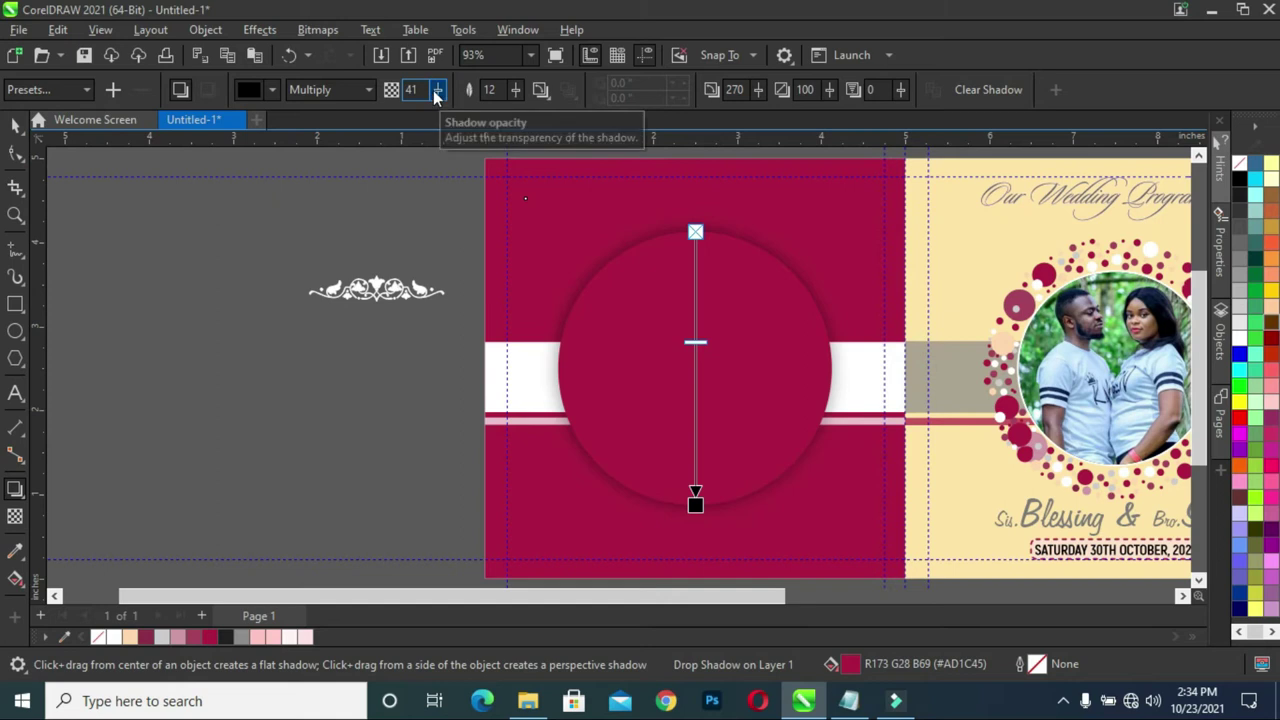
left_click_drag(437, 92, 434, 95)
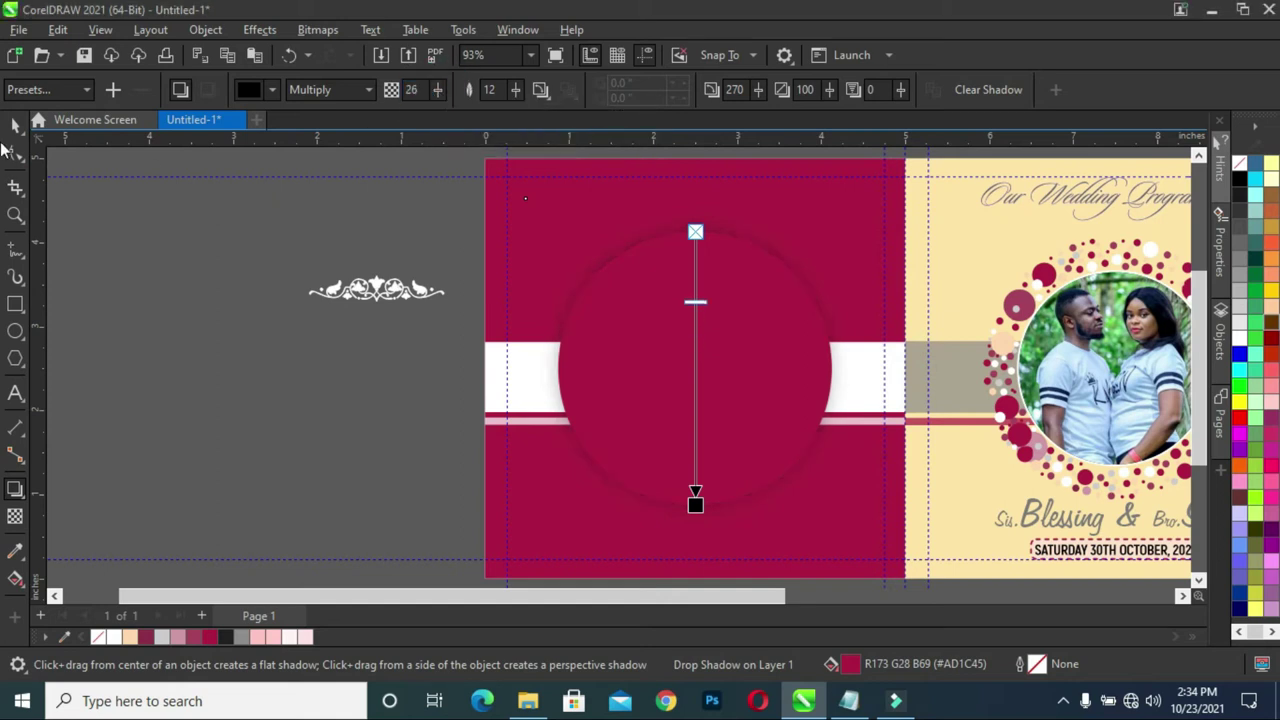
left_click(15, 124)
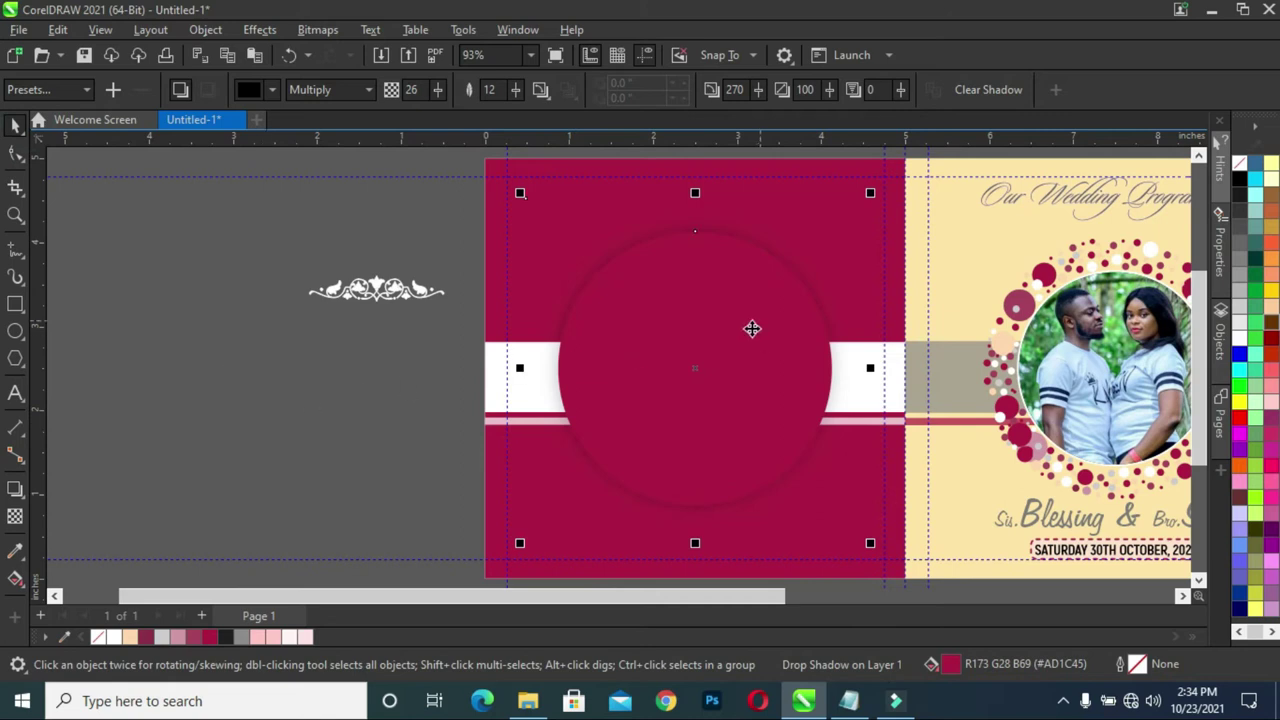
scroll(750, 331, "down", 1)
scroll(755, 338, "up", 2)
scroll(790, 360, "down", 1)
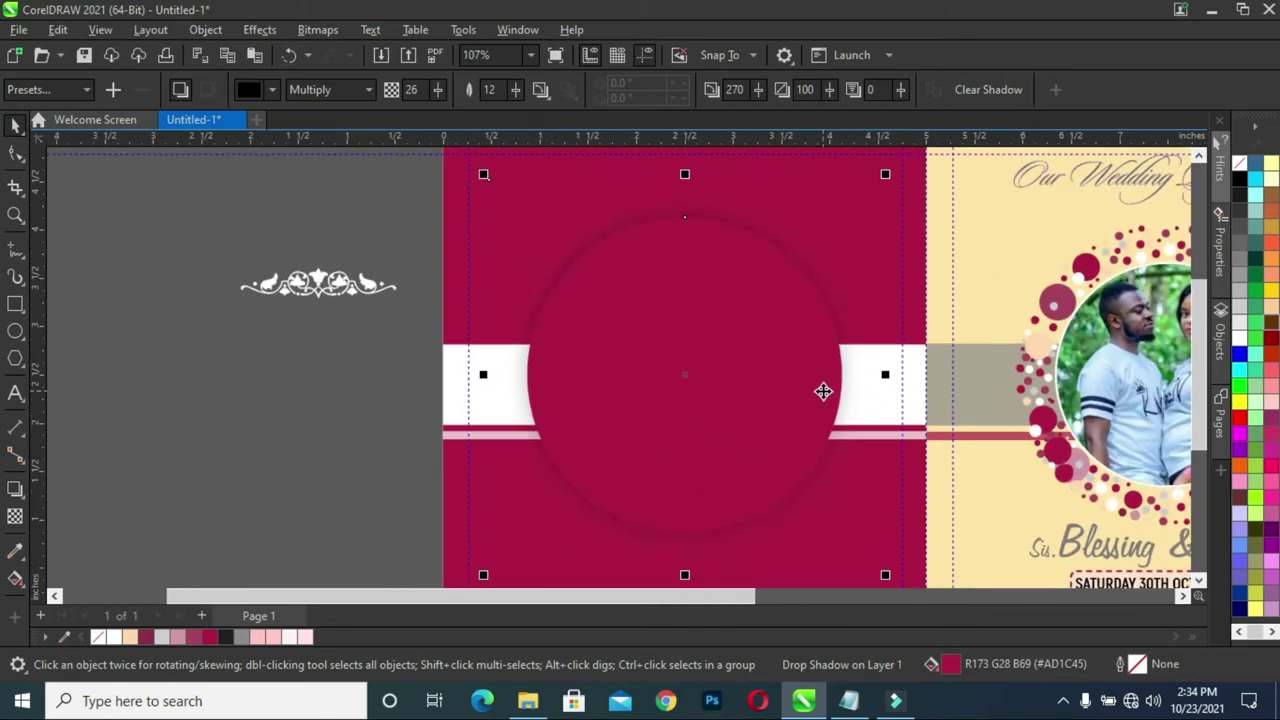
scroll(823, 391, "down", 1)
Break the circle's drop shadow apart into a separate object
left_click_drag(694, 606, 734, 608)
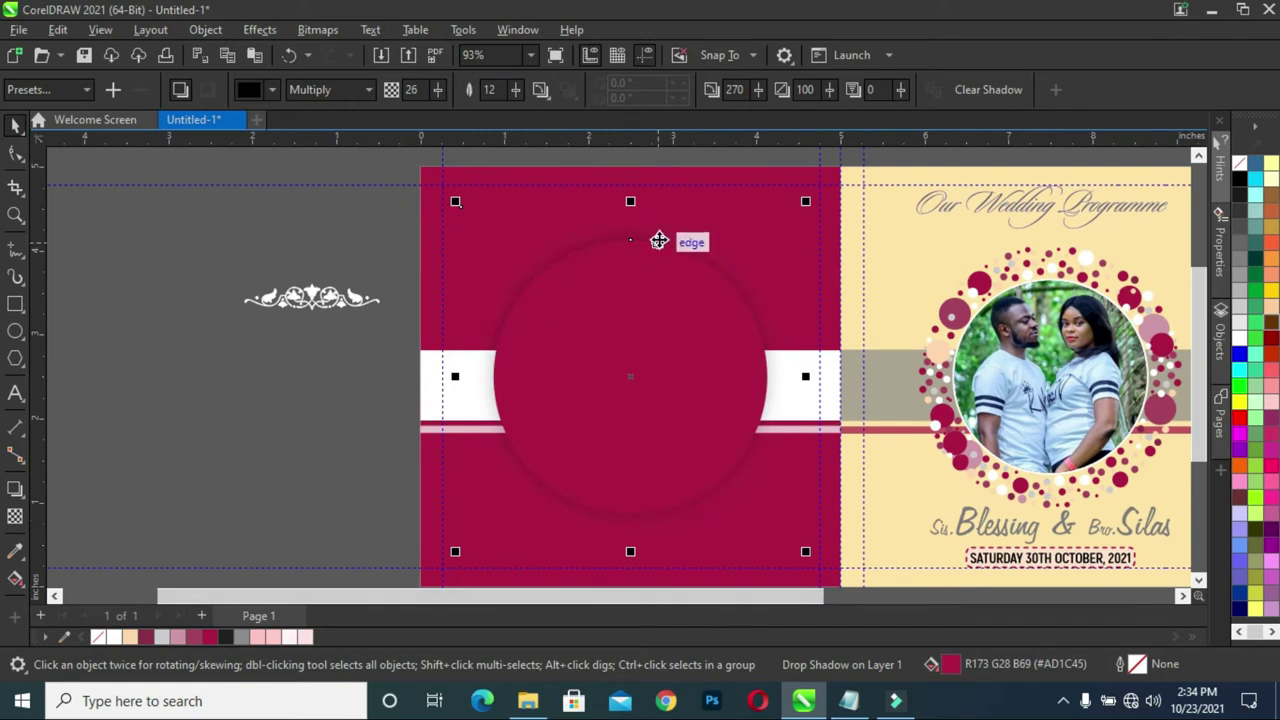
scroll(659, 240, "up", 1)
scroll(657, 238, "up", 1)
left_click(655, 235)
right_click(655, 235)
left_click(712, 247)
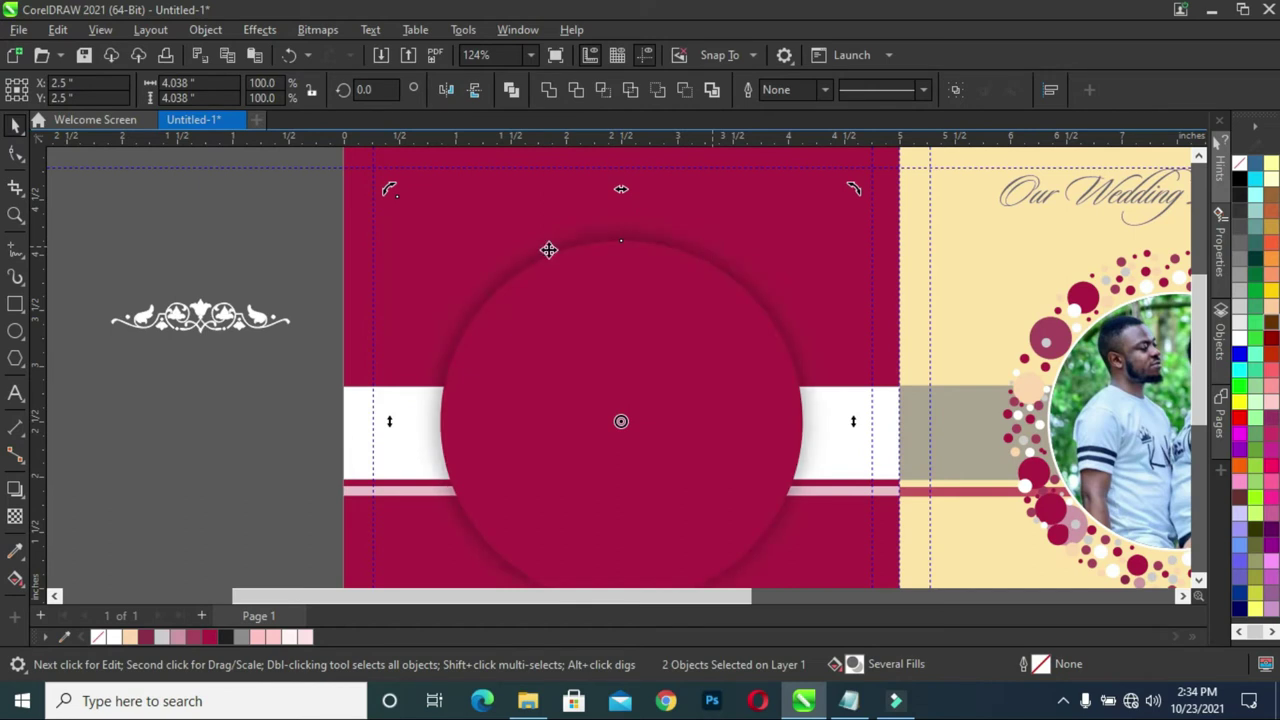
PowerClip the separated shadow inside the maroon back panel
left_click(700, 249)
right_click(701, 246)
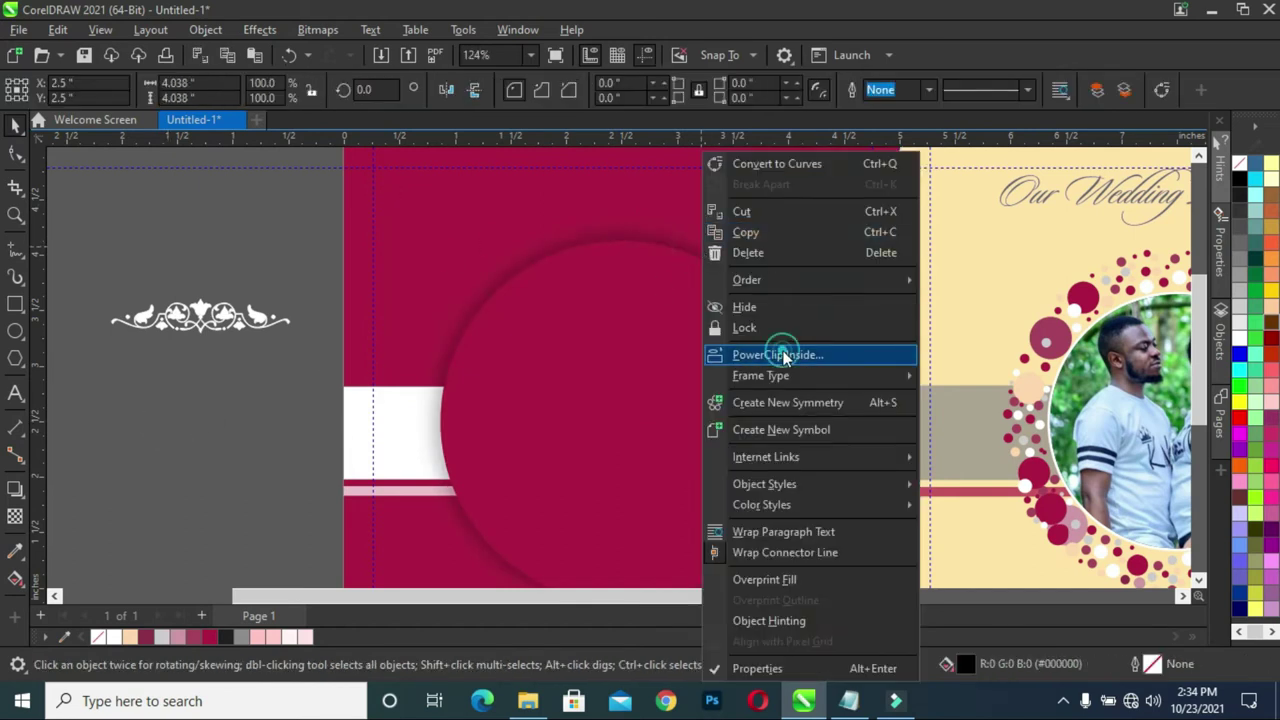
left_click(777, 354)
left_click(389, 149)
right_click(468, 312)
left_click(522, 354)
left_click(363, 434)
Select the maroon circle, then the white ornament beside the page
scroll(631, 391, "down", 2)
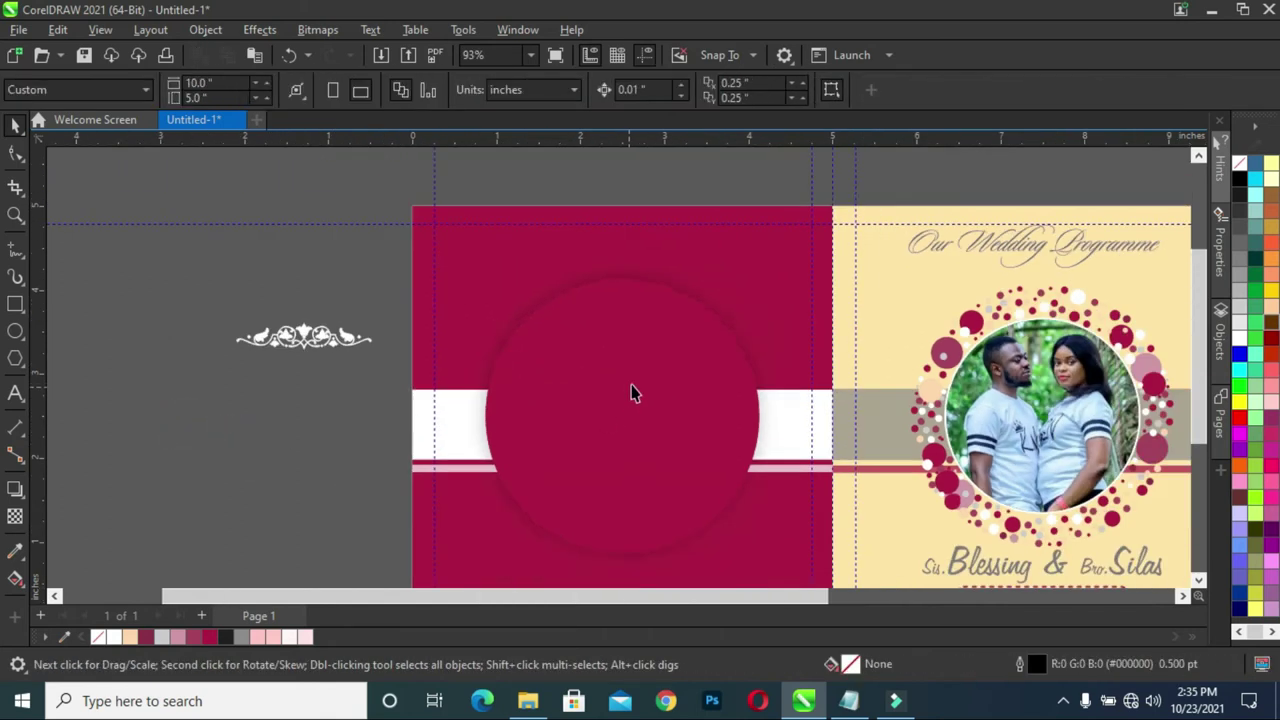
left_click(631, 391)
scroll(605, 428, "up", 1)
scroll(543, 300, "down", 1)
scroll(543, 340, "down", 1)
scroll(543, 340, "up", 2)
left_click(170, 300)
Shrink the ornament onto the panel and rotate it to about 31 degrees
mouse_move(120, 325)
left_mouse_down()
mouse_move(574, 234)
mouse_move(556, 229)
left_mouse_up()
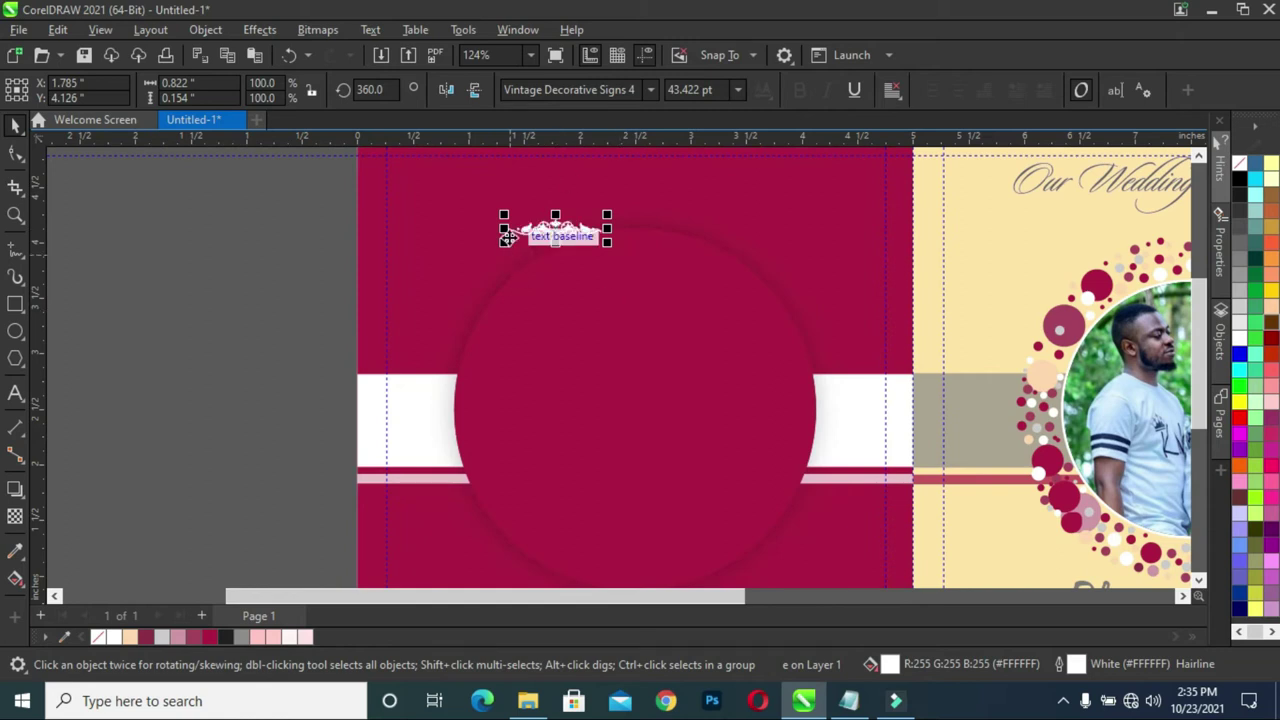
left_click(540, 228)
left_click_drag(508, 251, 523, 274)
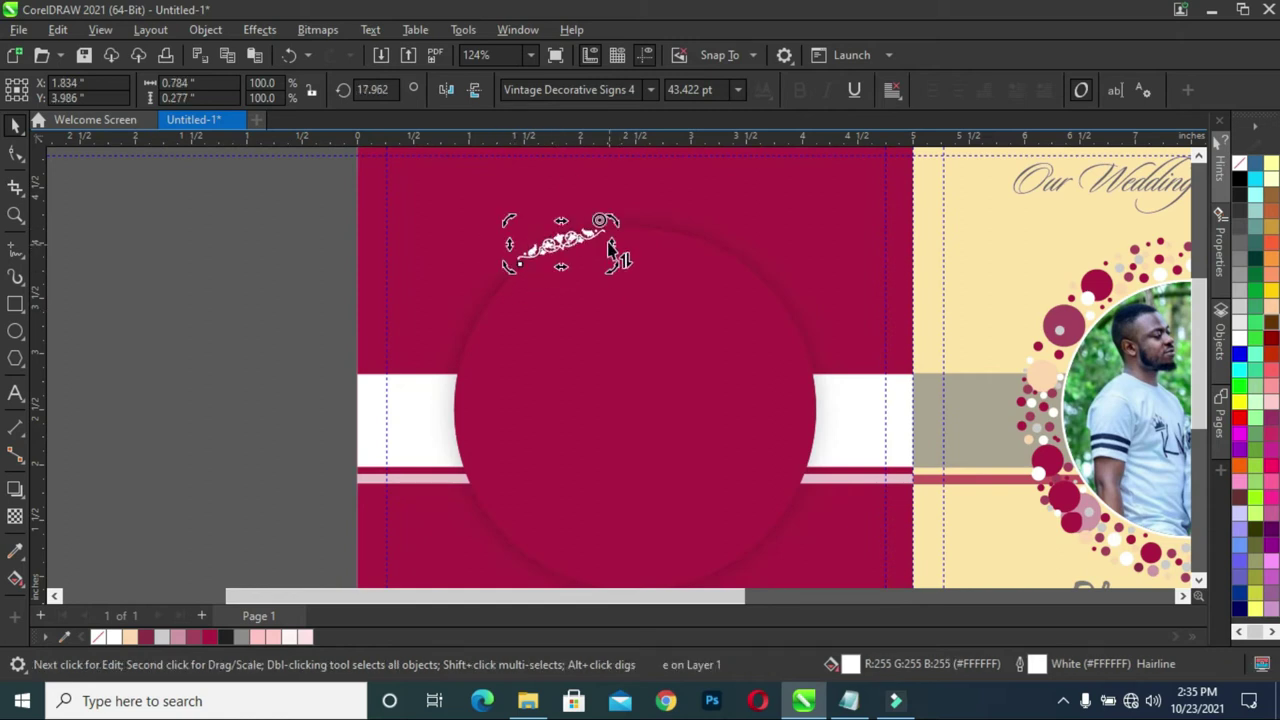
left_click_drag(590, 245, 571, 237)
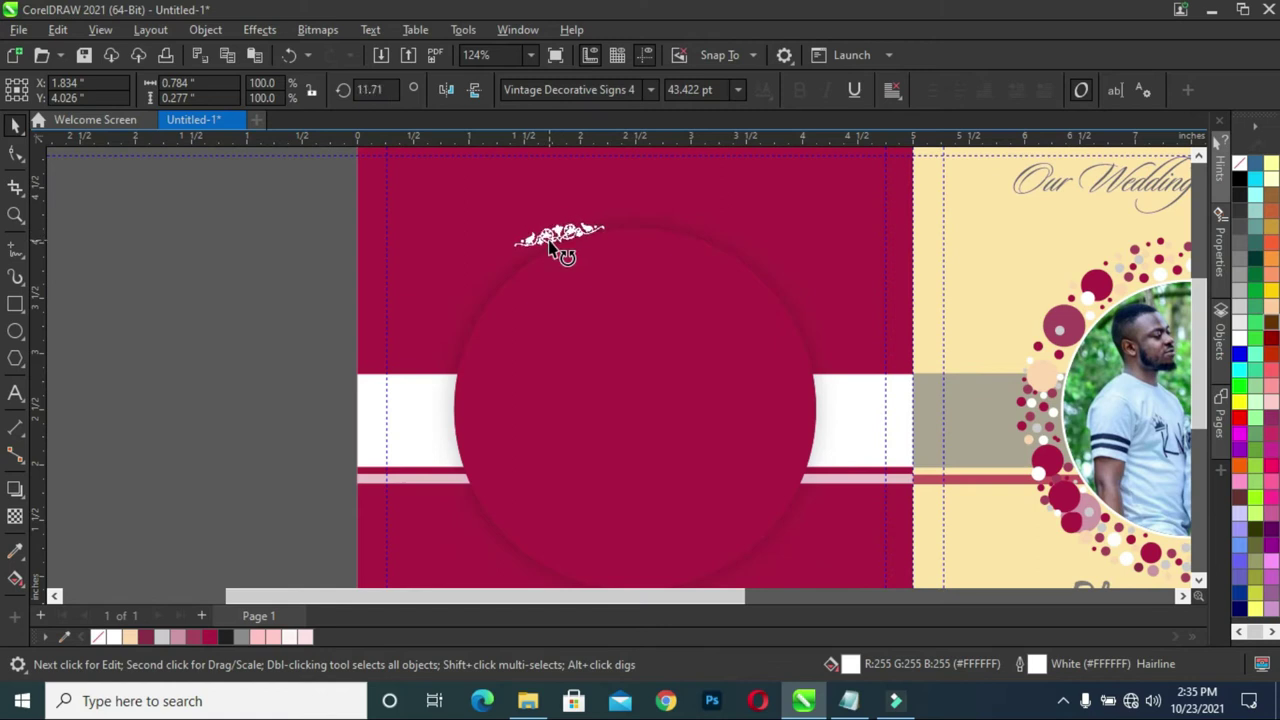
left_click(274, 251)
left_click(598, 243)
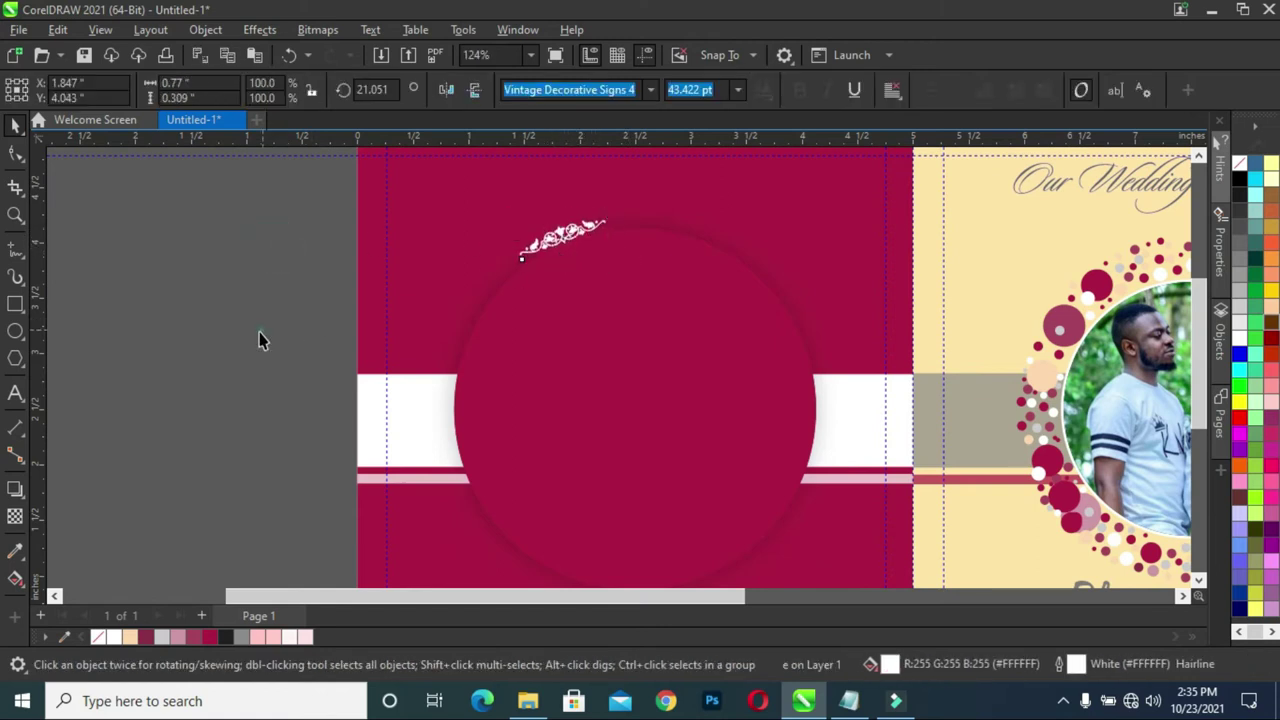
left_click(534, 251)
mouse_move(497, 275)
left_mouse_down()
mouse_move(510, 284)
mouse_move(537, 256)
left_mouse_up()
left_click(547, 248)
Draw a thin vertical guide bar and centre it on the circle
left_click(15, 304)
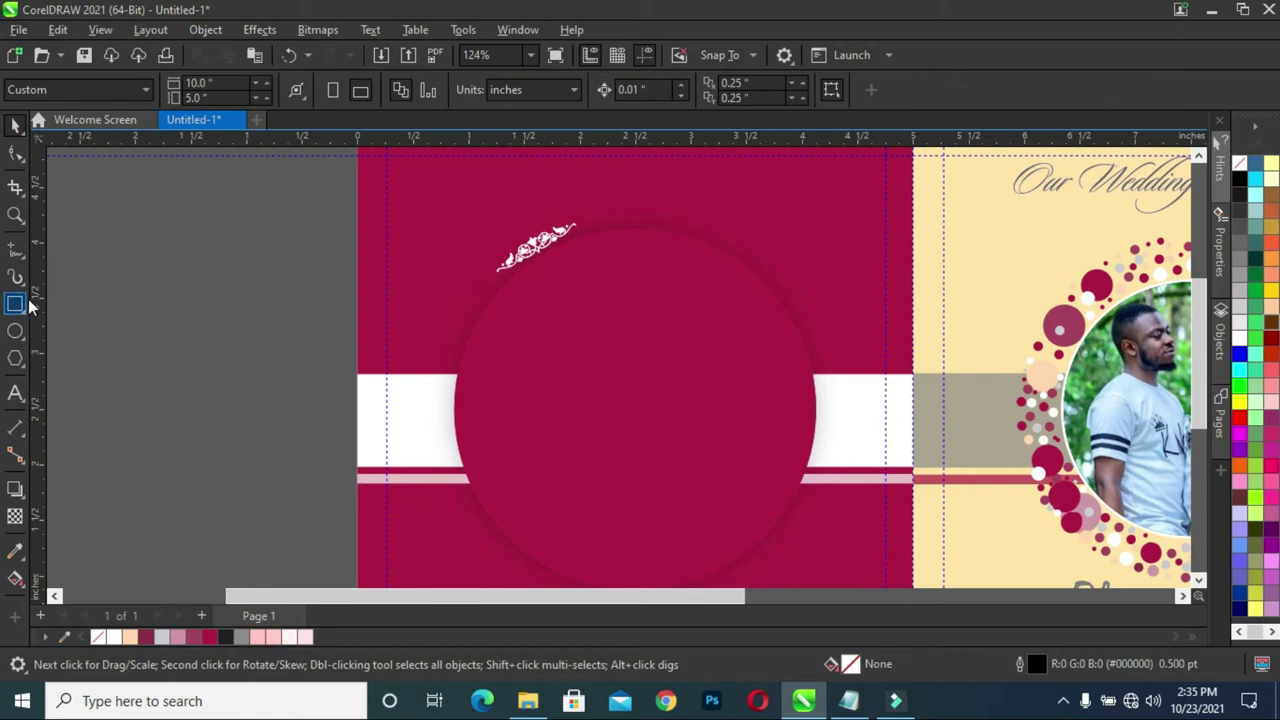
mouse_move(614, 185)
left_mouse_down()
mouse_move(620, 585)
mouse_move(628, 563)
left_mouse_up()
key("space")
left_click(745, 317, "shift")
key("c")
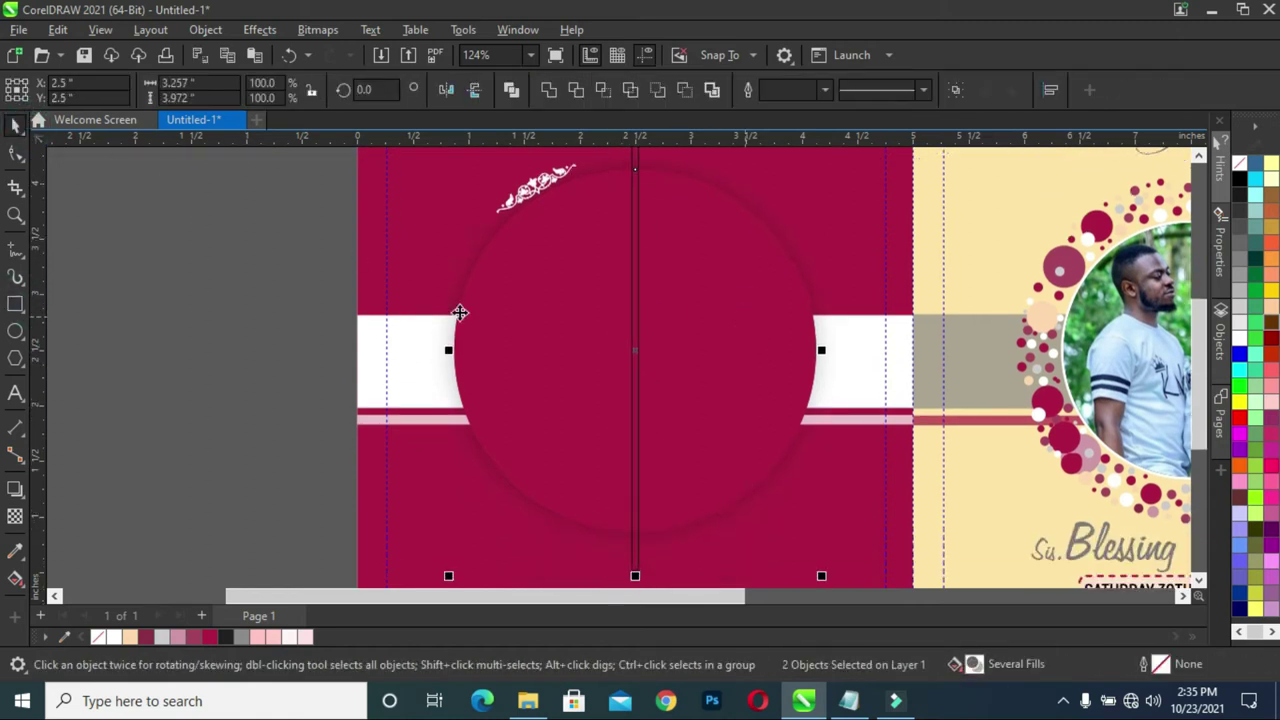
key("Escape")
Move the ornament down-left along the circle's edge and rotate it to follow the curve
scroll(620, 266, "down", 1)
scroll(620, 266, "down", 1)
scroll(620, 266, "down", 1)
left_click_drag(543, 203, 505, 237)
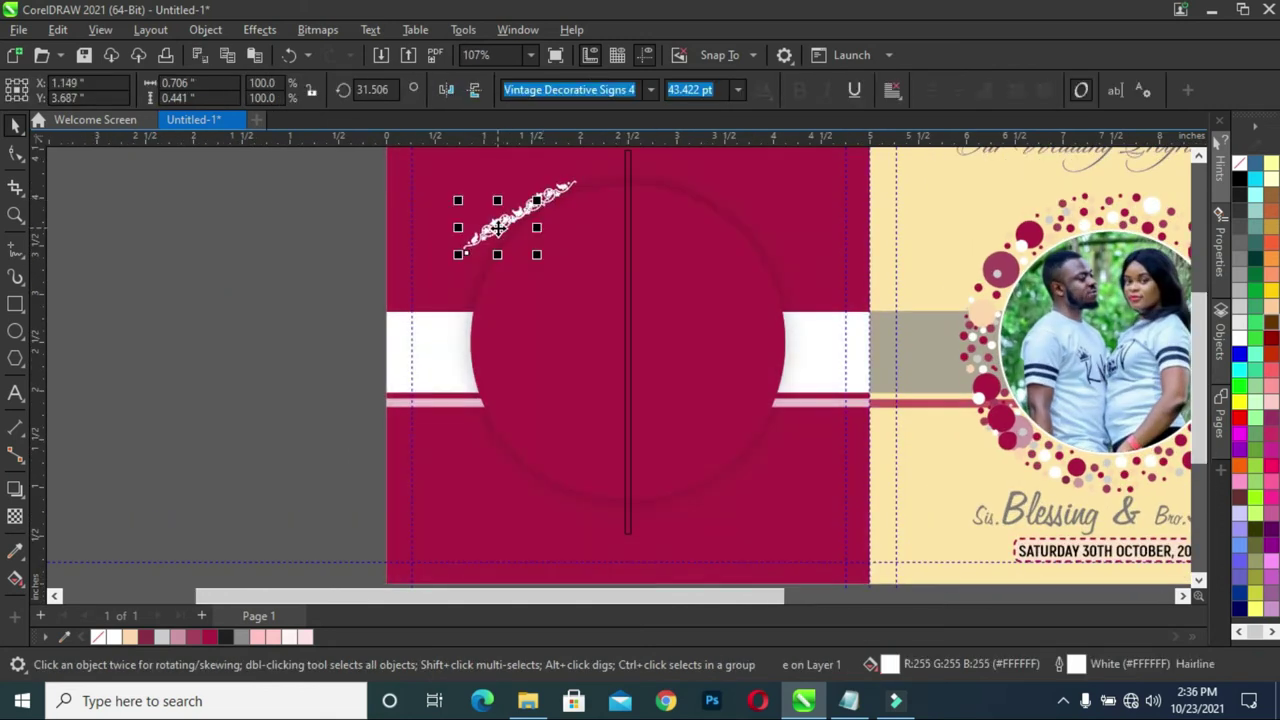
left_click(500, 230)
left_click_drag(466, 271, 478, 291)
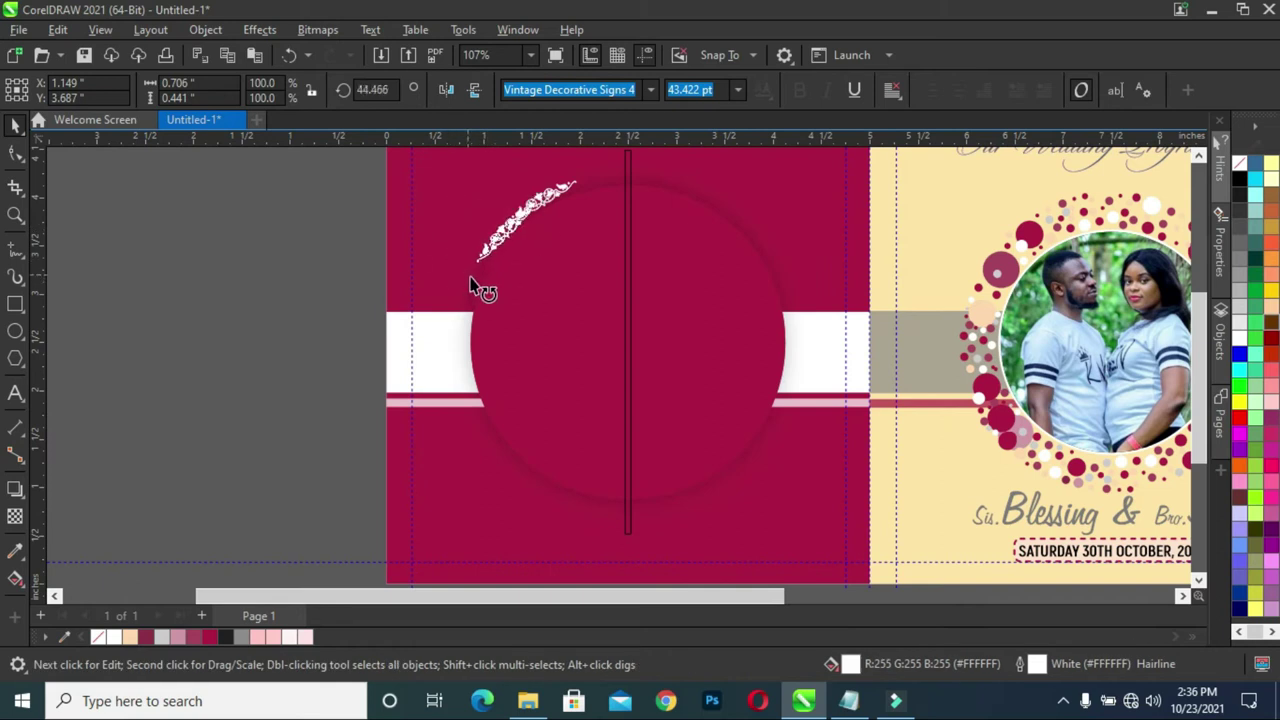
left_click(234, 243)
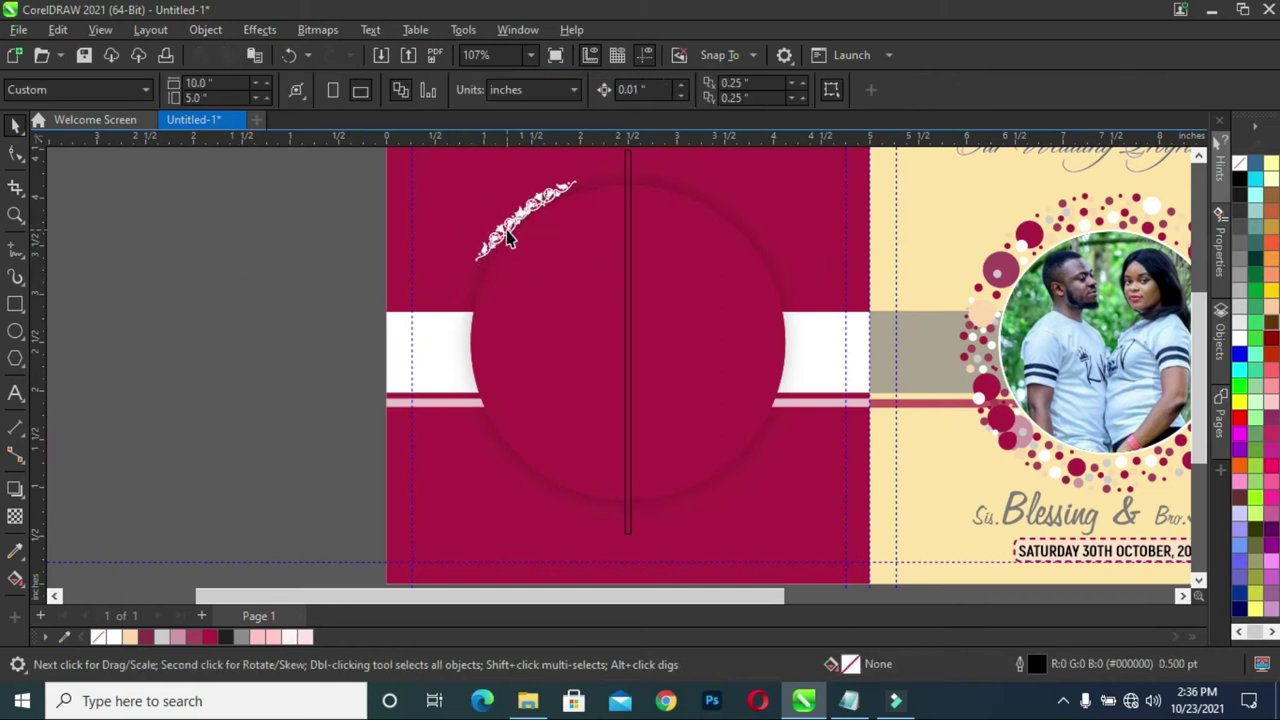
Rotate and position the ornament to hug the circle's upper-left edge
left_click(507, 229)
scroll(507, 229, "up", 1)
scroll(507, 229, "up", 1)
left_click(528, 189)
left_click_drag(470, 283, 457, 298)
left_click_drag(417, 346, 435, 370)
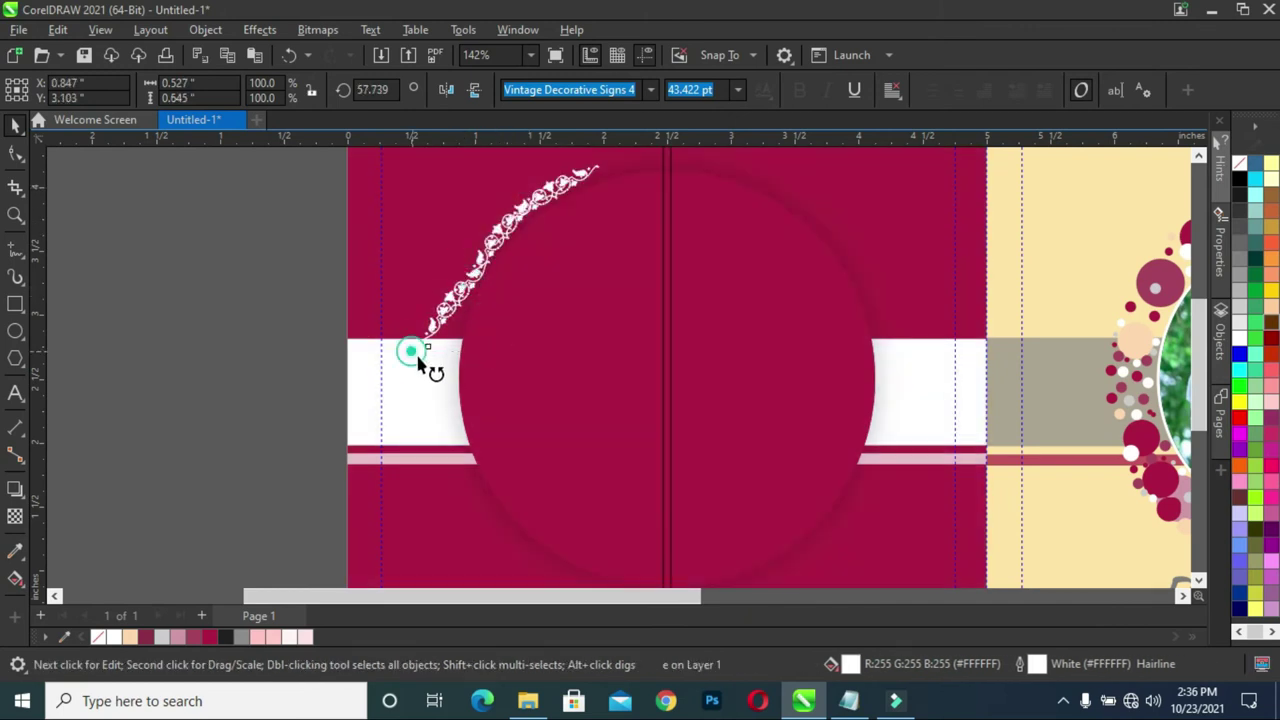
mouse_move(452, 300)
left_mouse_down()
mouse_move(452, 322)
mouse_move(470, 281)
left_mouse_up()
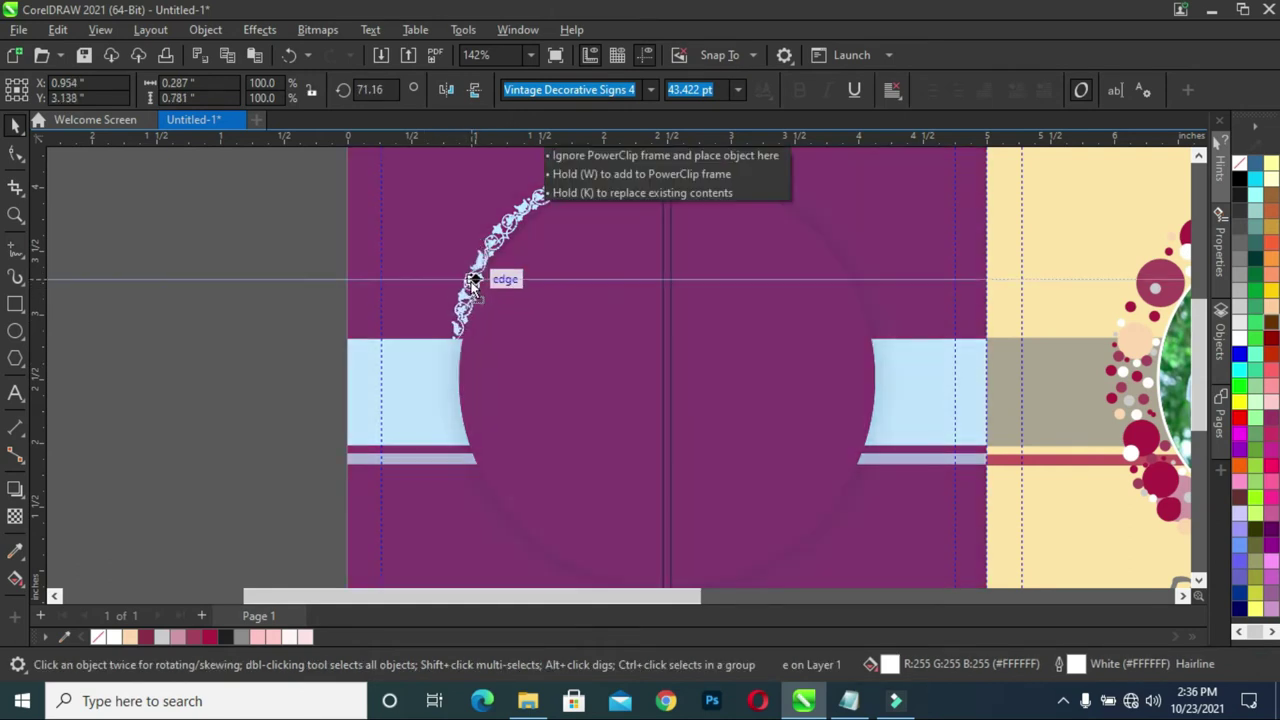
Place a copy of the ornament lower and rotate it along the circle's lower-left edge
scroll(530, 250, "down", 1)
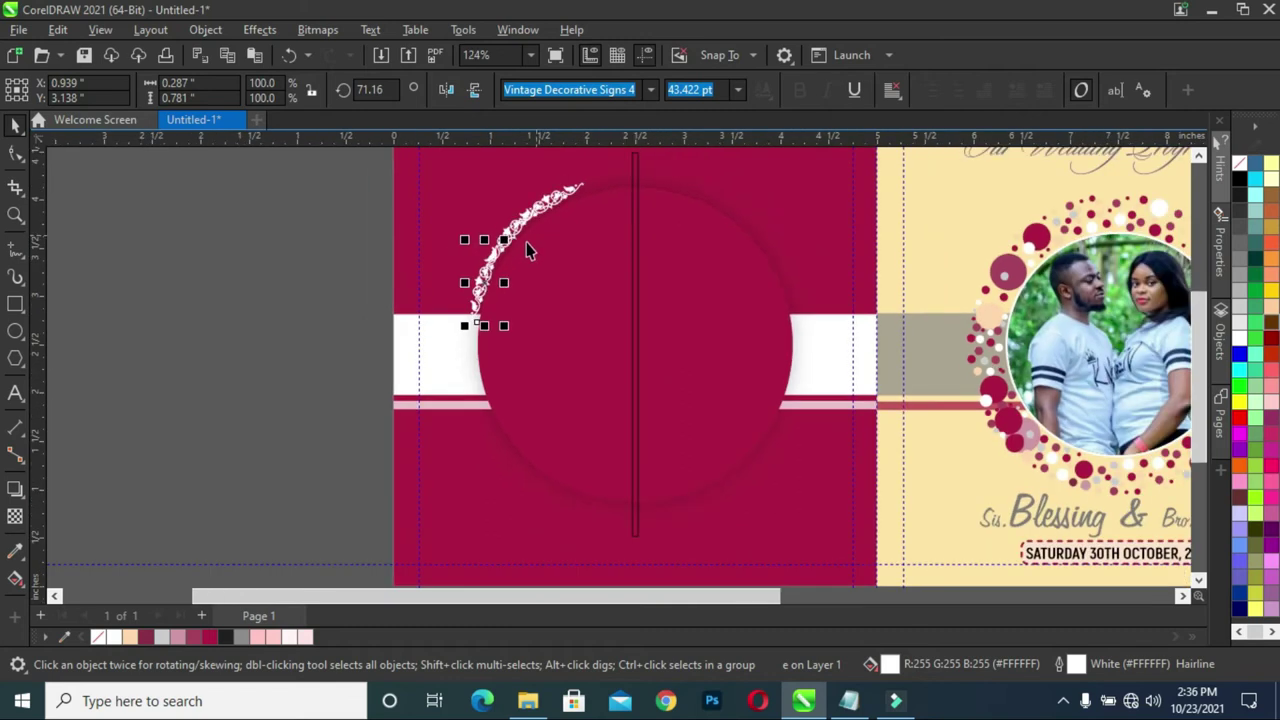
key("Escape")
scroll(500, 278, "up", 2)
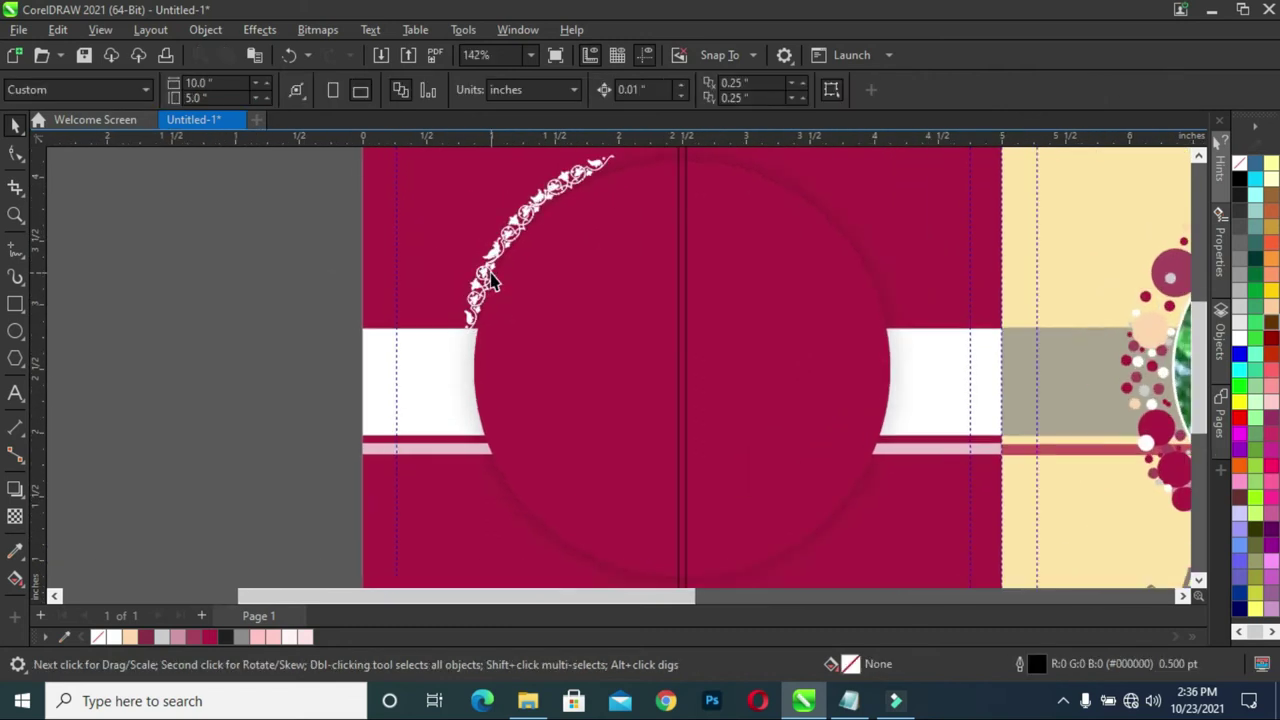
left_click(478, 295)
left_click_drag(478, 286, 482, 445)
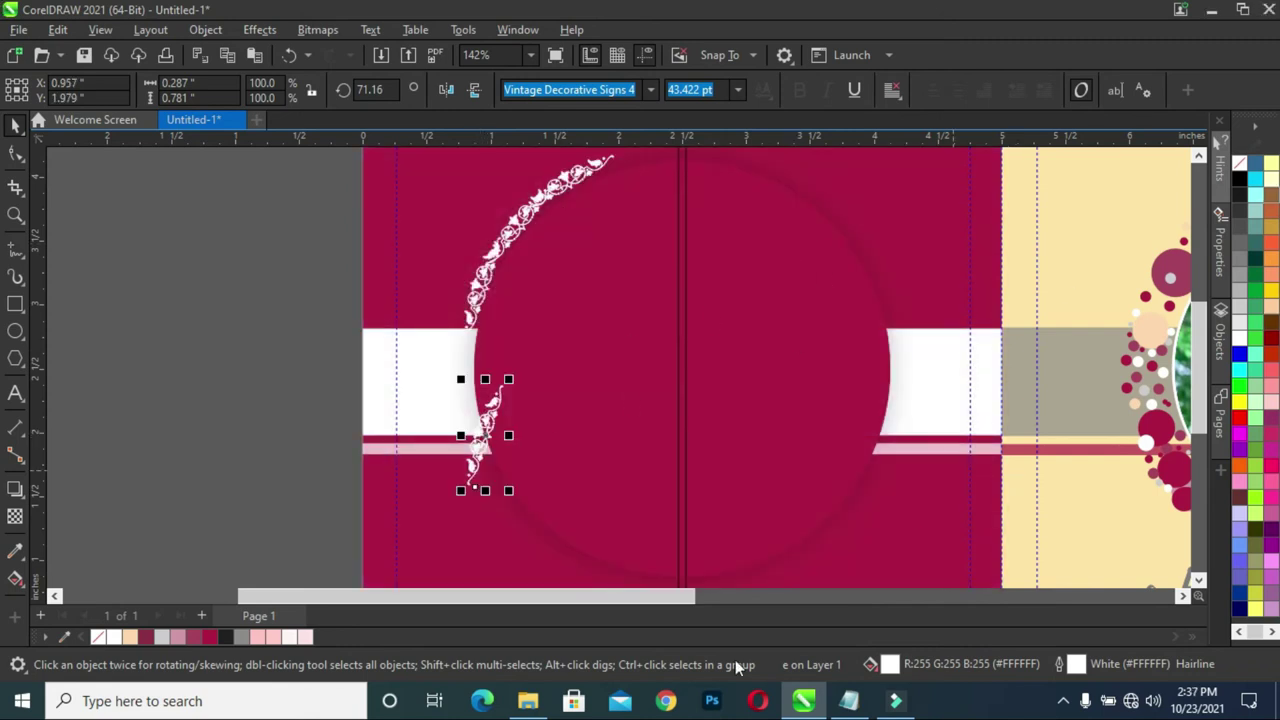
left_click(474, 437)
left_click(457, 503)
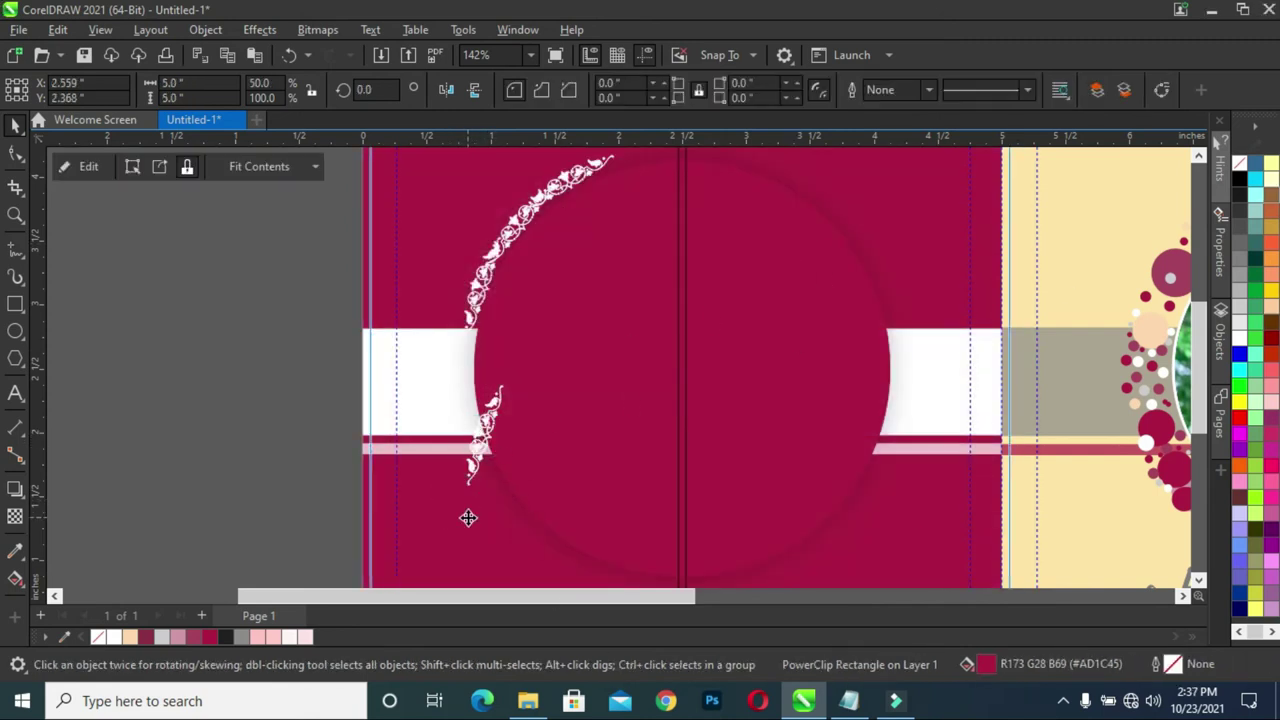
left_click(487, 425)
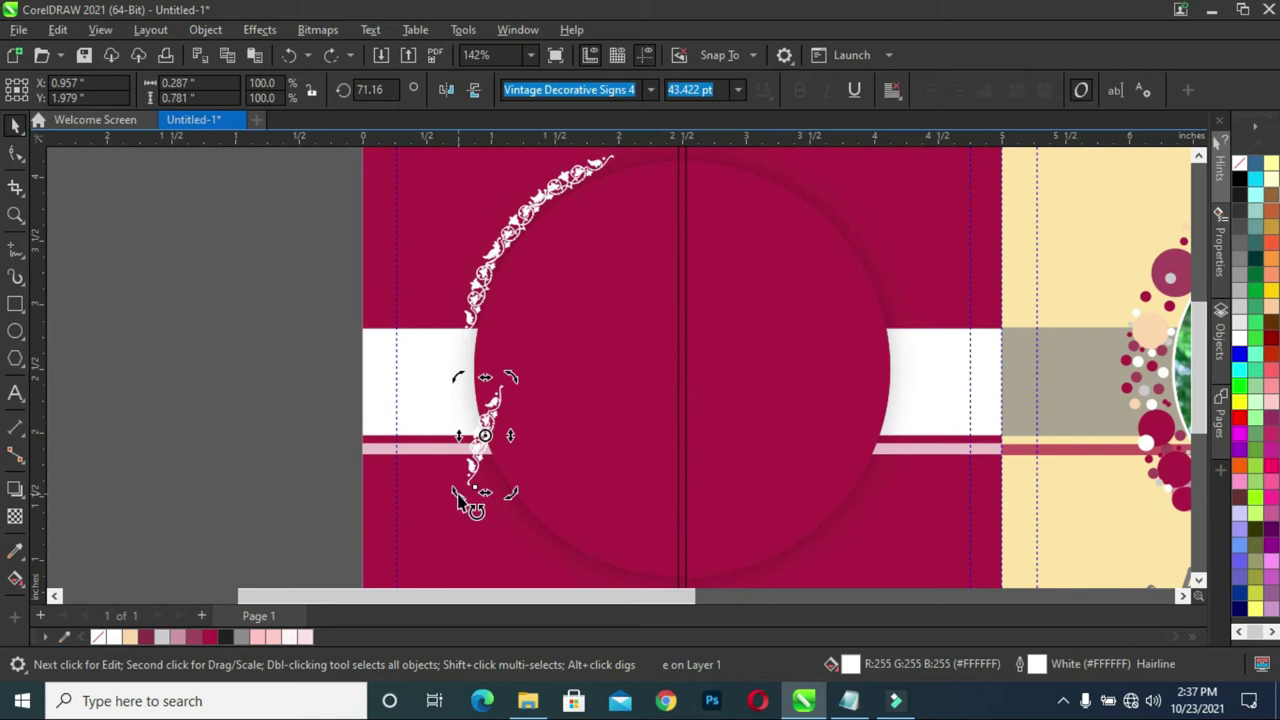
left_click_drag(480, 432, 490, 480)
left_click(505, 512)
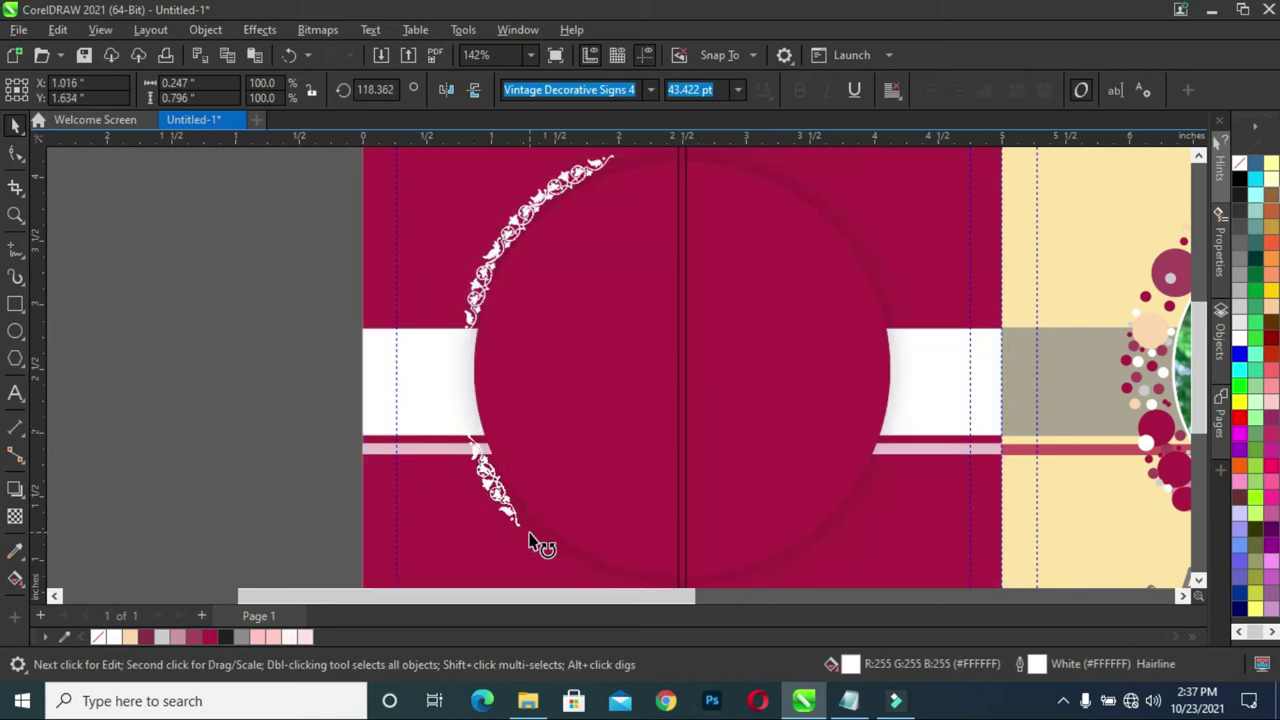
Nudge the lower ornament and slide it further down the circle edge
key("Right")
key("Up")
key("Right")
key("Up")
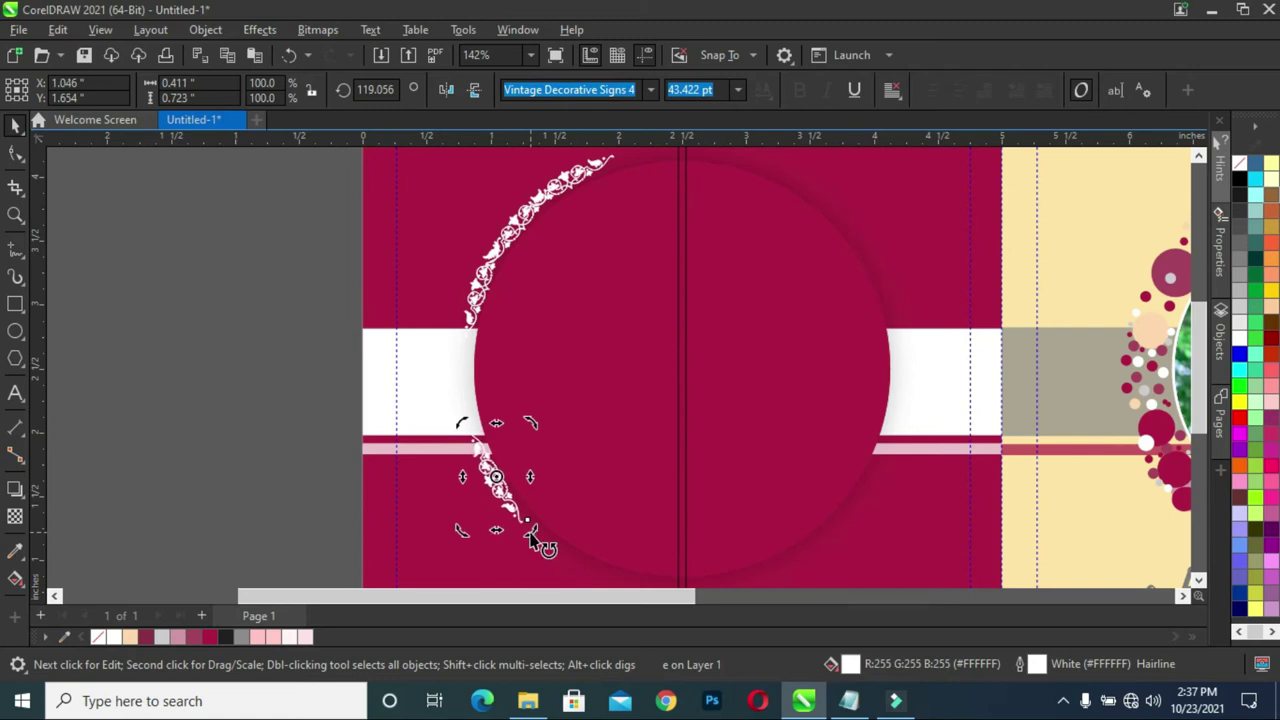
left_click_drag(497, 478, 540, 539)
Fine-tune the ornament's rotation along the arc and move the spare lower piece off the page
scroll(540, 539, "down", 2)
scroll(723, 594, "right", 1)
scroll(519, 585, "up", 1)
scroll(519, 585, "up", 3)
left_click(510, 480)
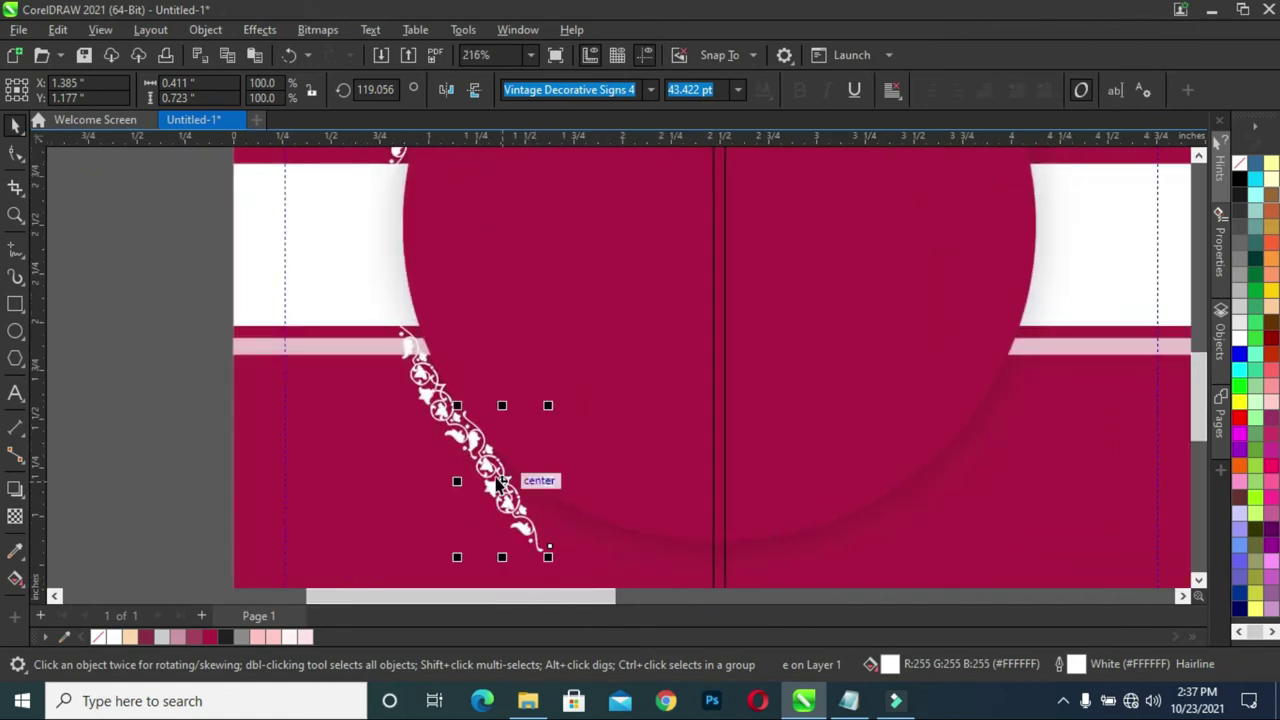
mouse_move(557, 580)
left_mouse_down()
mouse_move(600, 535)
mouse_move(580, 546)
left_mouse_up()
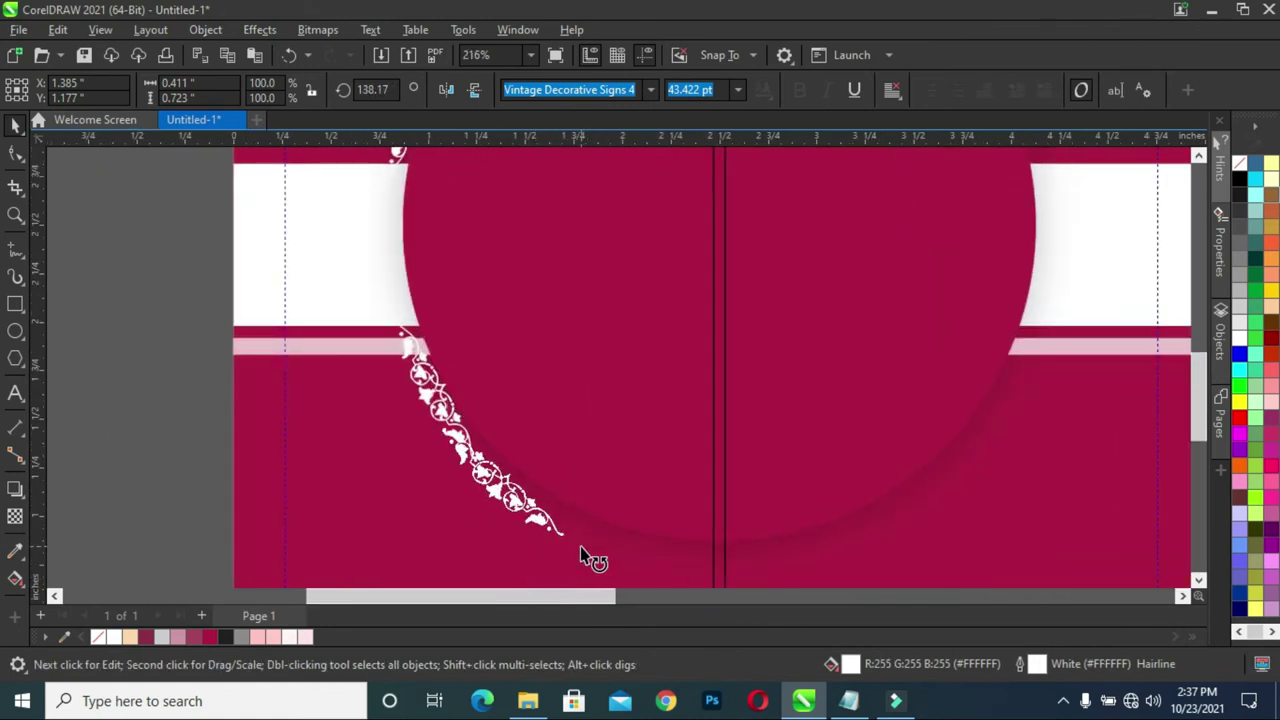
left_click(527, 510)
left_click_drag(527, 510, 532, 505)
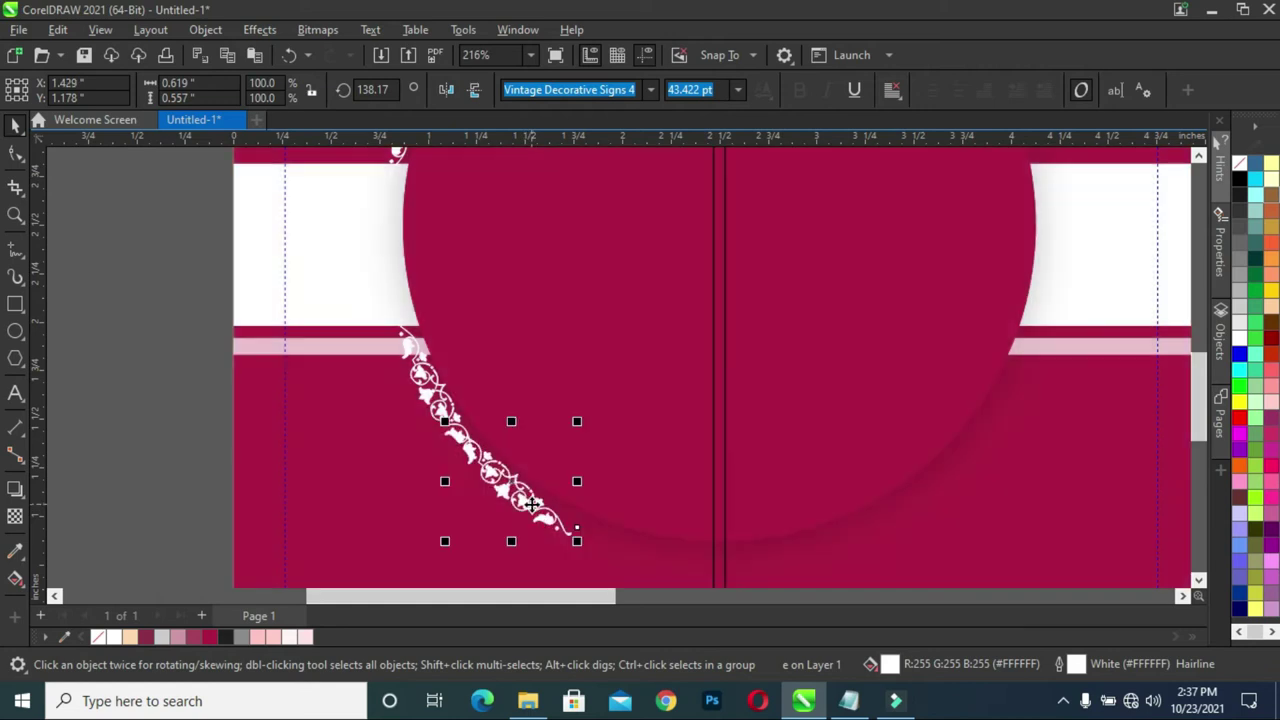
left_click(532, 505)
mouse_move(580, 543)
left_mouse_down()
mouse_move(590, 552)
mouse_move(585, 543)
left_mouse_up()
left_click(511, 497)
mouse_move(511, 497)
left_mouse_down()
mouse_move(637, 545)
mouse_move(218, 458)
left_mouse_up()
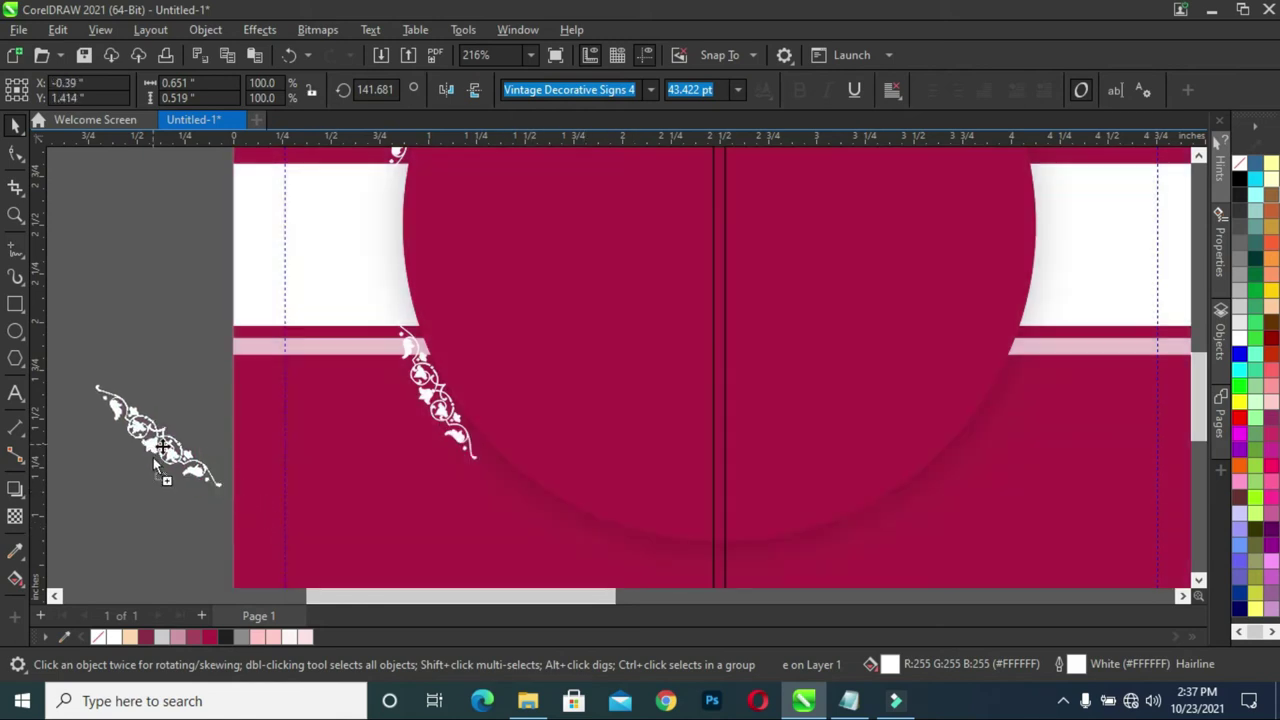
Shift the thin vertical guide bar leftward
scroll(593, 472, "down", 2)
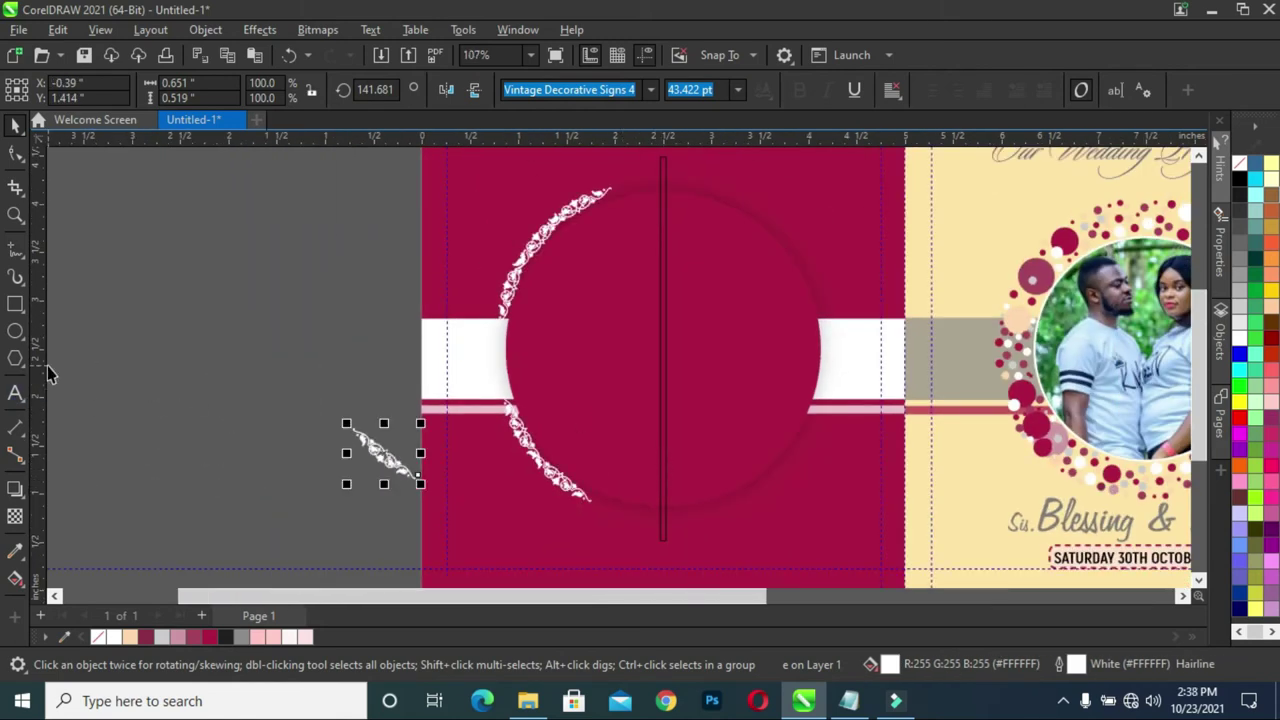
scroll(700, 385, "up", 1)
left_click(651, 357)
left_click_drag(651, 357, 600, 363)
Add another ornament piece on the lower circle edge, rotated to the bottom curve
scroll(336, 490, "up", 1)
scroll(336, 490, "up", 1)
mouse_move(336, 490)
left_mouse_down()
mouse_move(645, 533)
mouse_move(636, 527)
left_mouse_up()
left_click(575, 478)
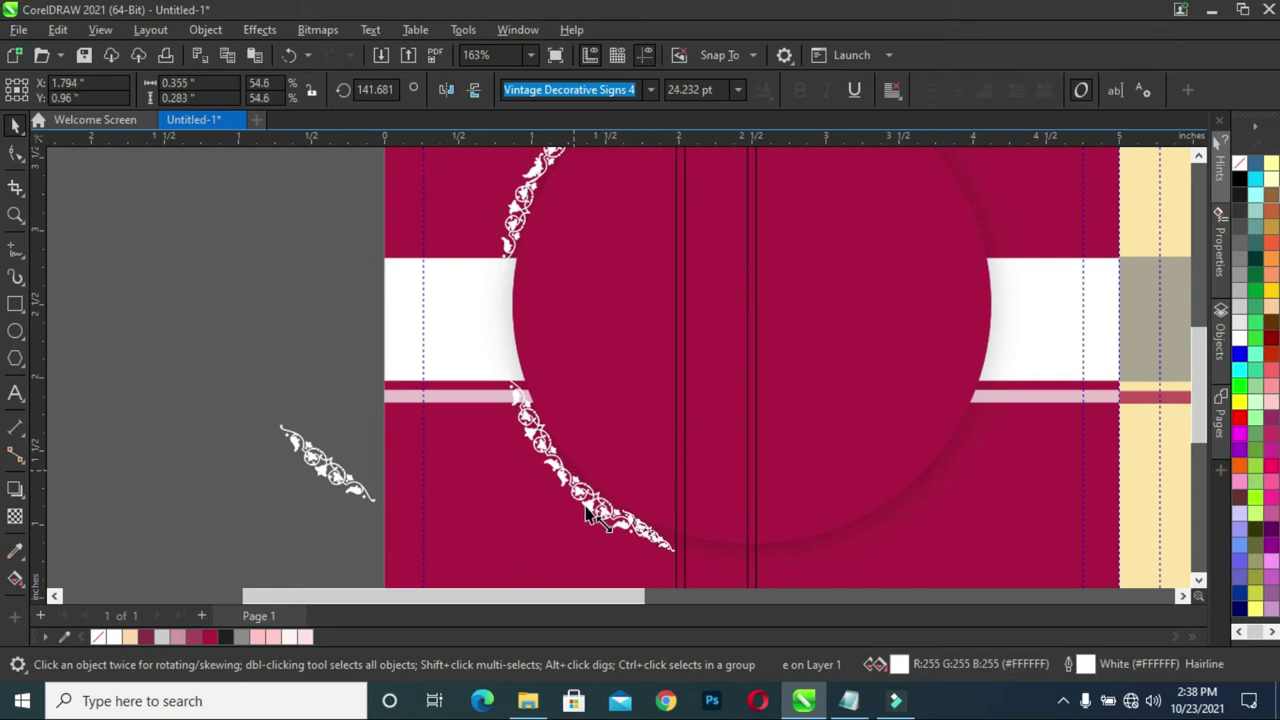
scroll(590, 485, "up", 2)
left_click(606, 490)
mouse_move(606, 490)
left_mouse_down()
mouse_move(660, 550)
mouse_move(700, 560)
mouse_move(651, 538)
mouse_move(597, 562)
left_mouse_up()
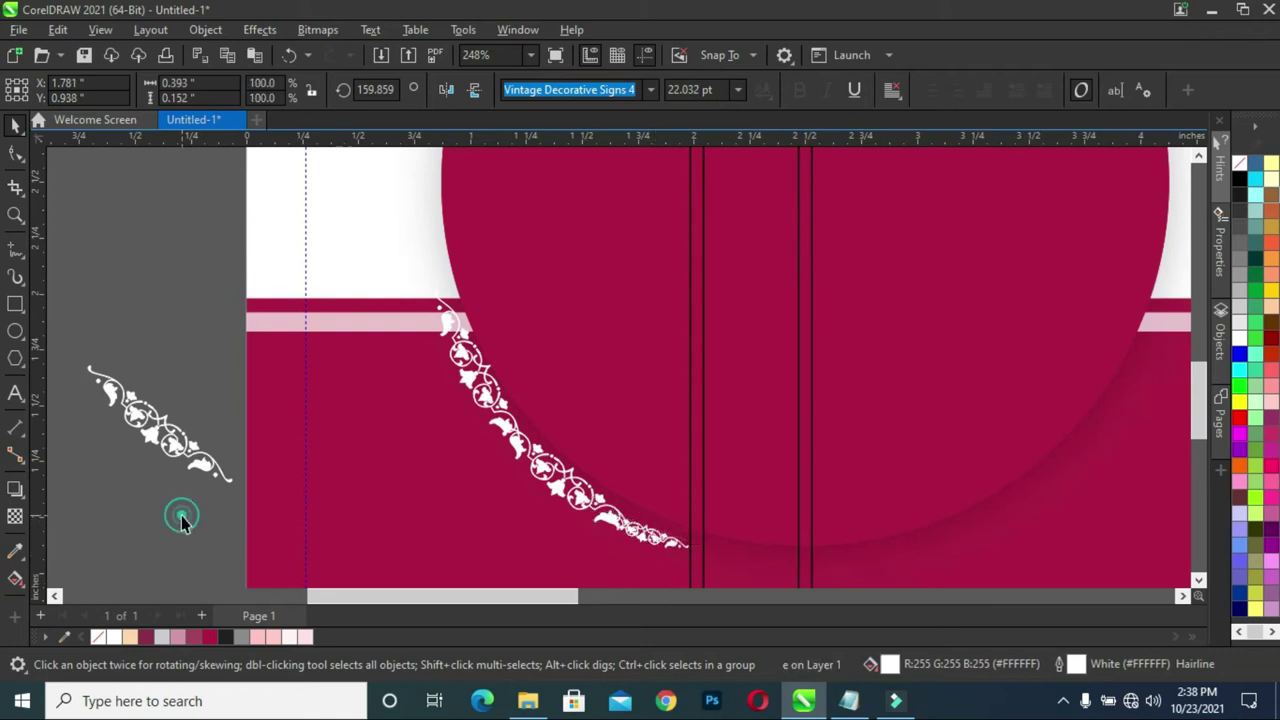
Enlarge the last ornament piece of the arc slightly
scroll(660, 471, "down", 1)
scroll(663, 509, "up", 1)
left_click(665, 510)
mouse_move(676, 508)
left_mouse_down()
mouse_move(715, 565)
mouse_move(656, 532)
left_mouse_up()
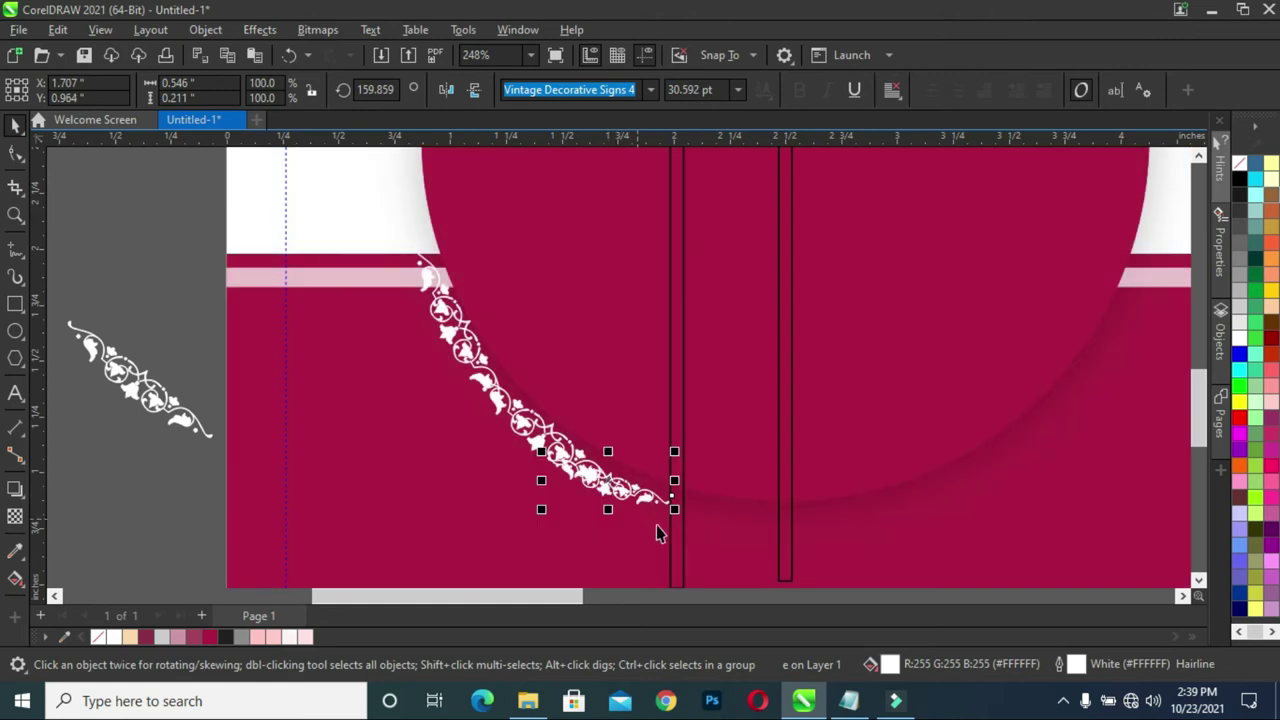
scroll(656, 525, "down", 1)
left_click(337, 503)
Draw a temporary rectangle over the arc's end to check the ornament, then remove it
scroll(643, 477, "up", 1)
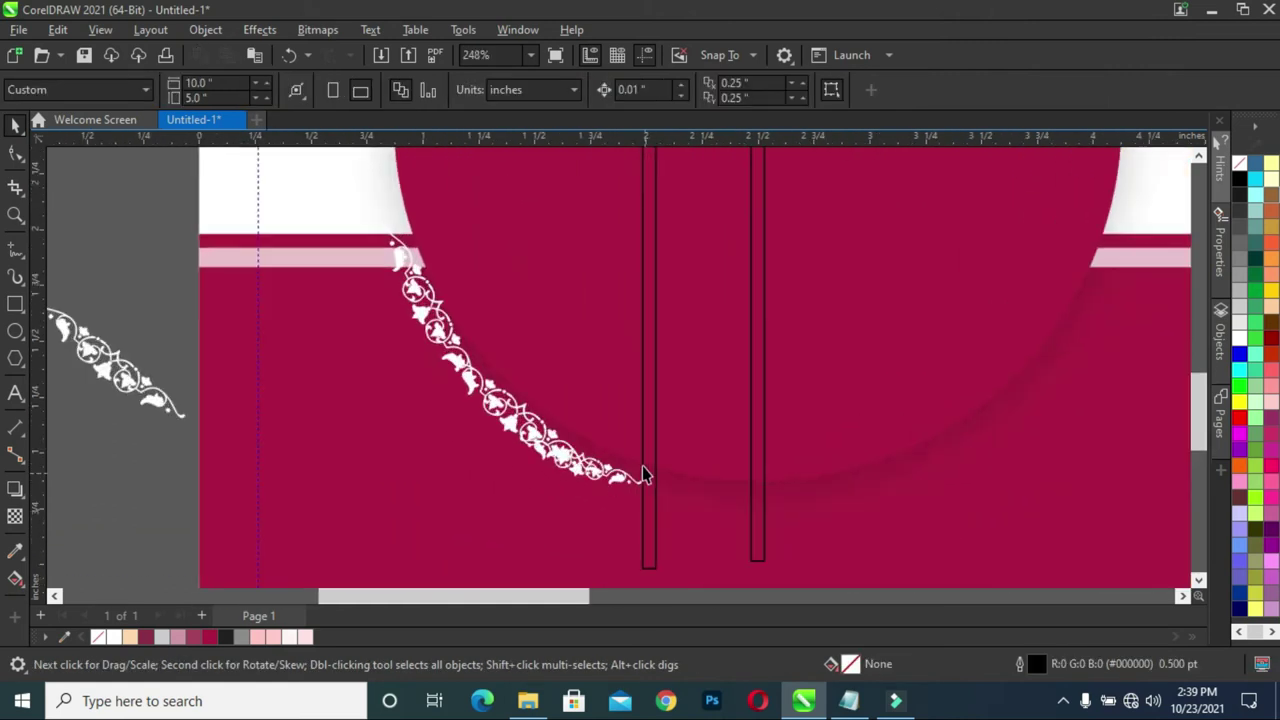
left_click(610, 468)
left_click(15, 304)
left_click_drag(425, 381, 582, 515)
key("space")
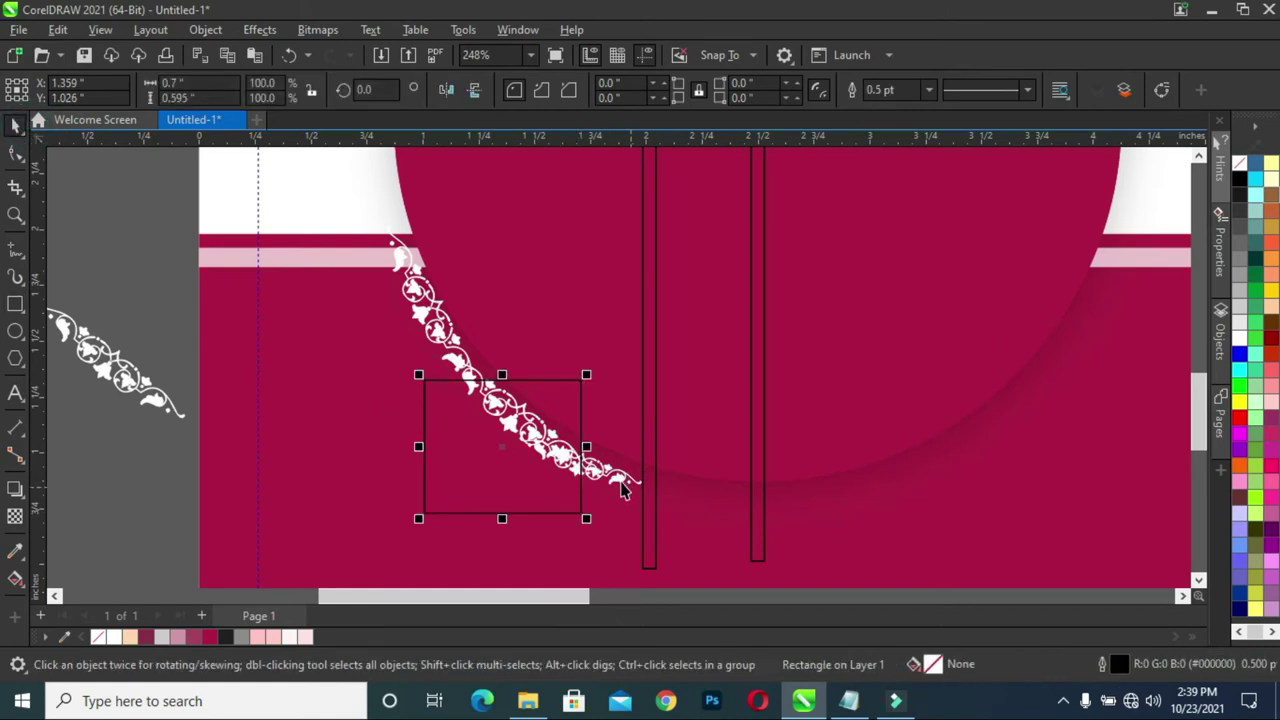
left_click(620, 487, "shift")
left_click(483, 442)
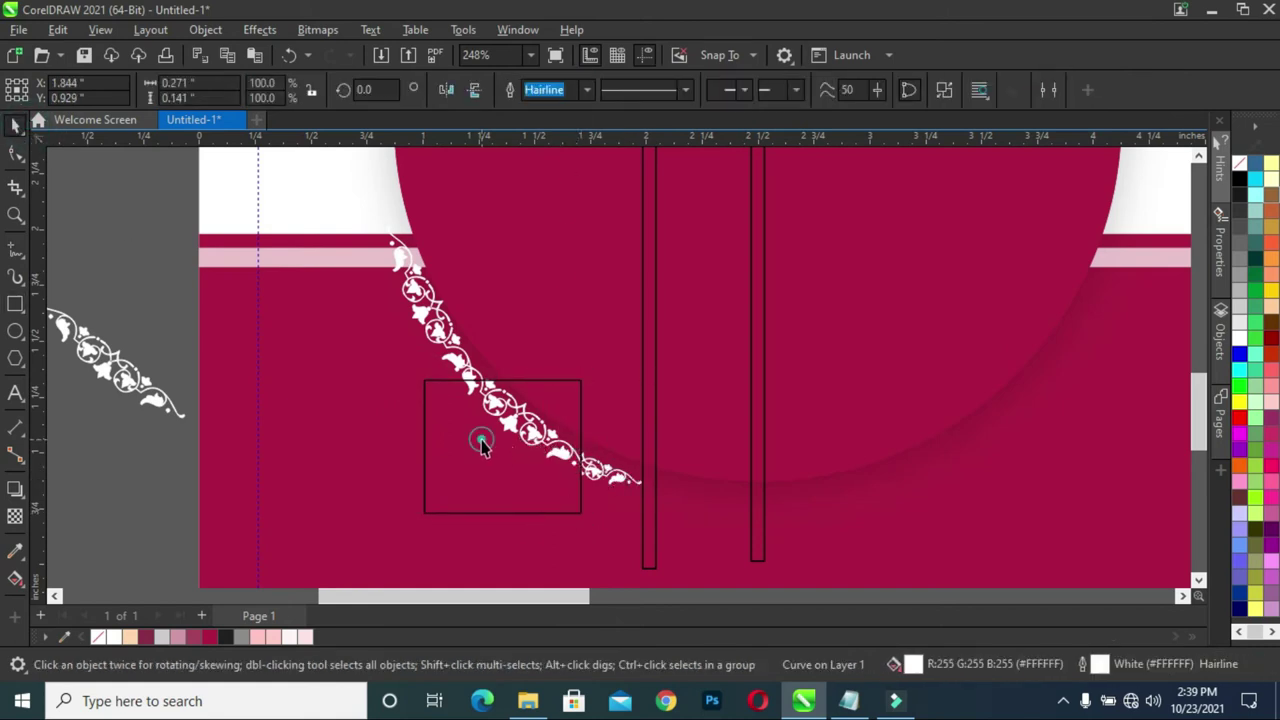
key("Escape")
scroll(571, 374, "down", 2)
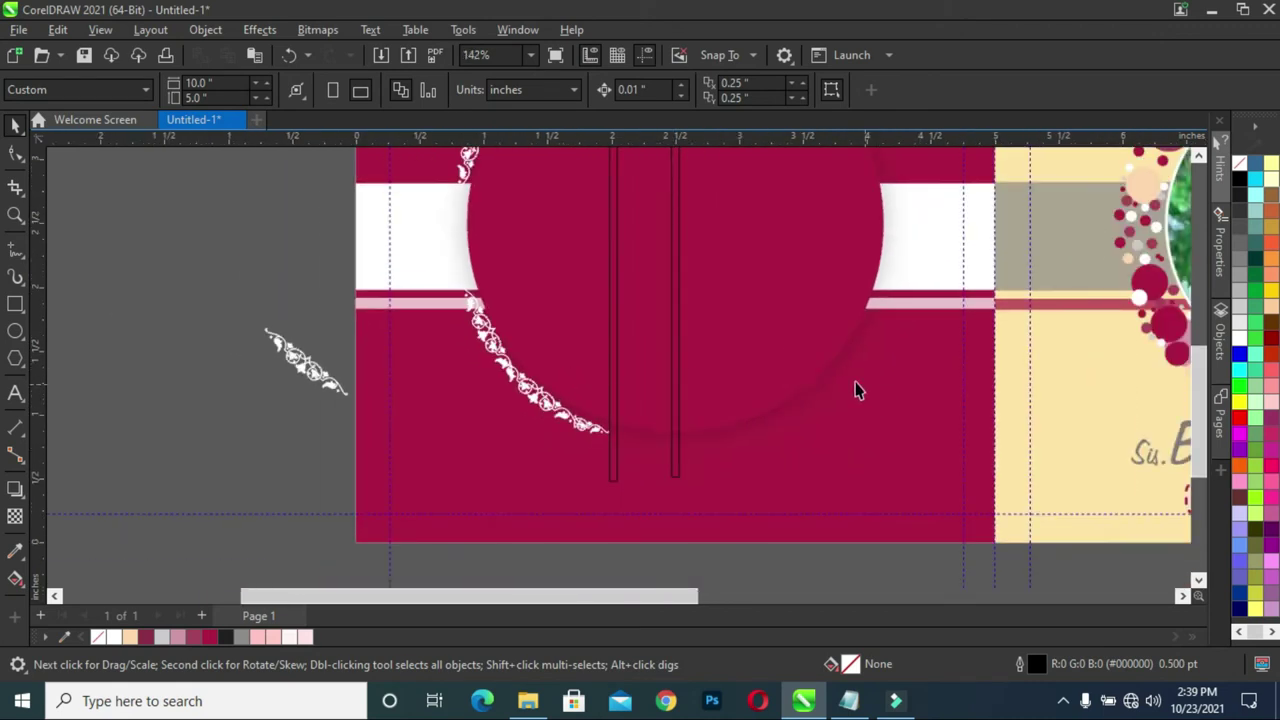
Select the left arc pieces and the spare ornament, leaving accidental text editing
scroll(771, 388, "down", 2)
scroll(306, 480, "up", 1)
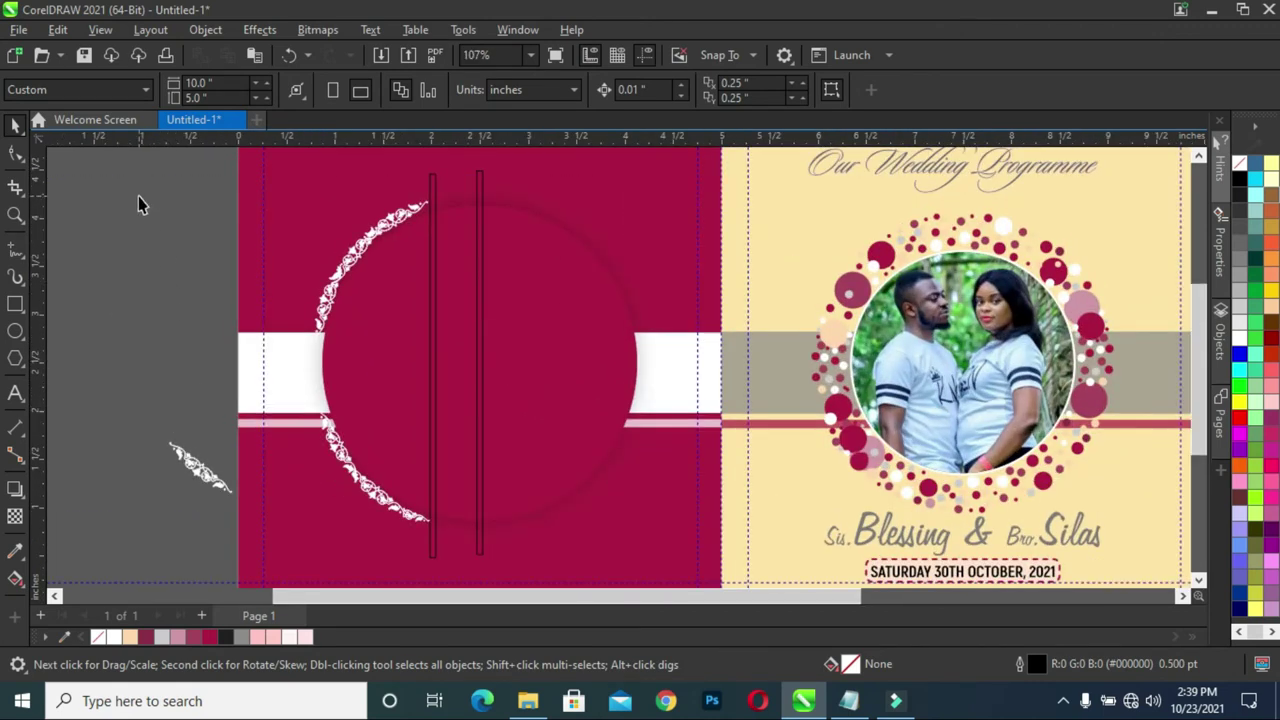
left_click_drag(180, 186, 445, 495)
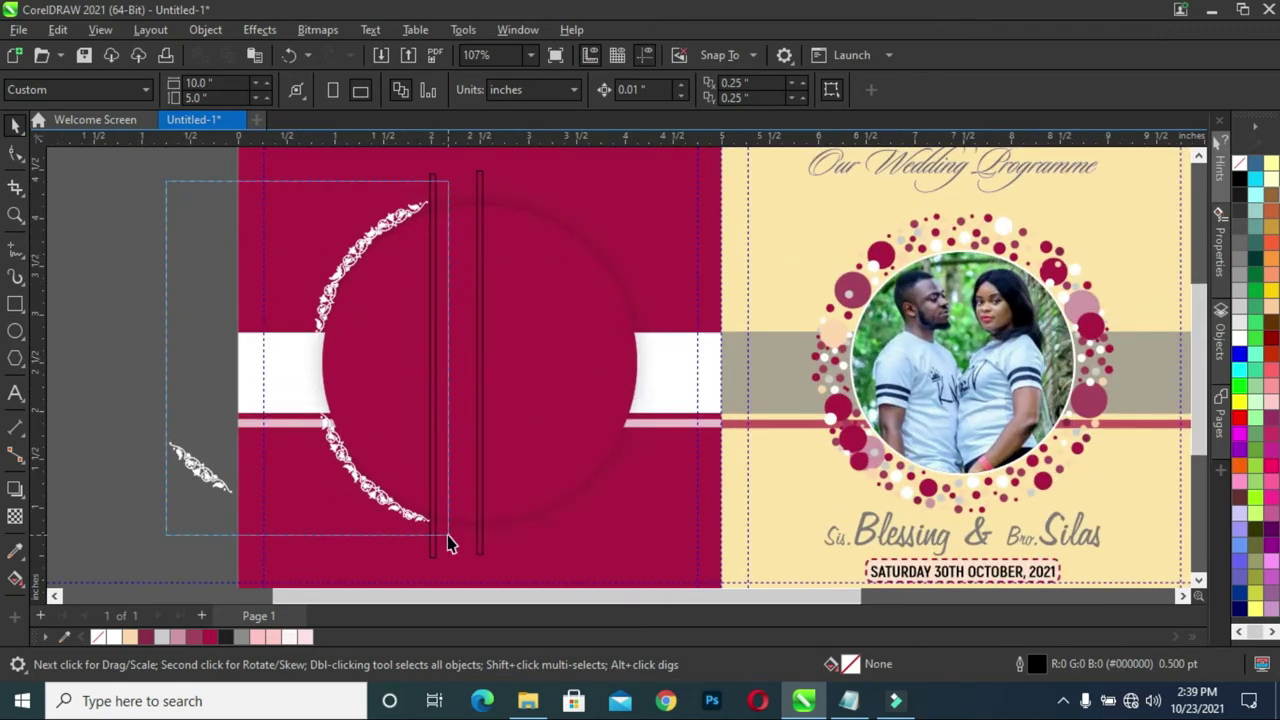
left_click(197, 468)
double_click(197, 466)
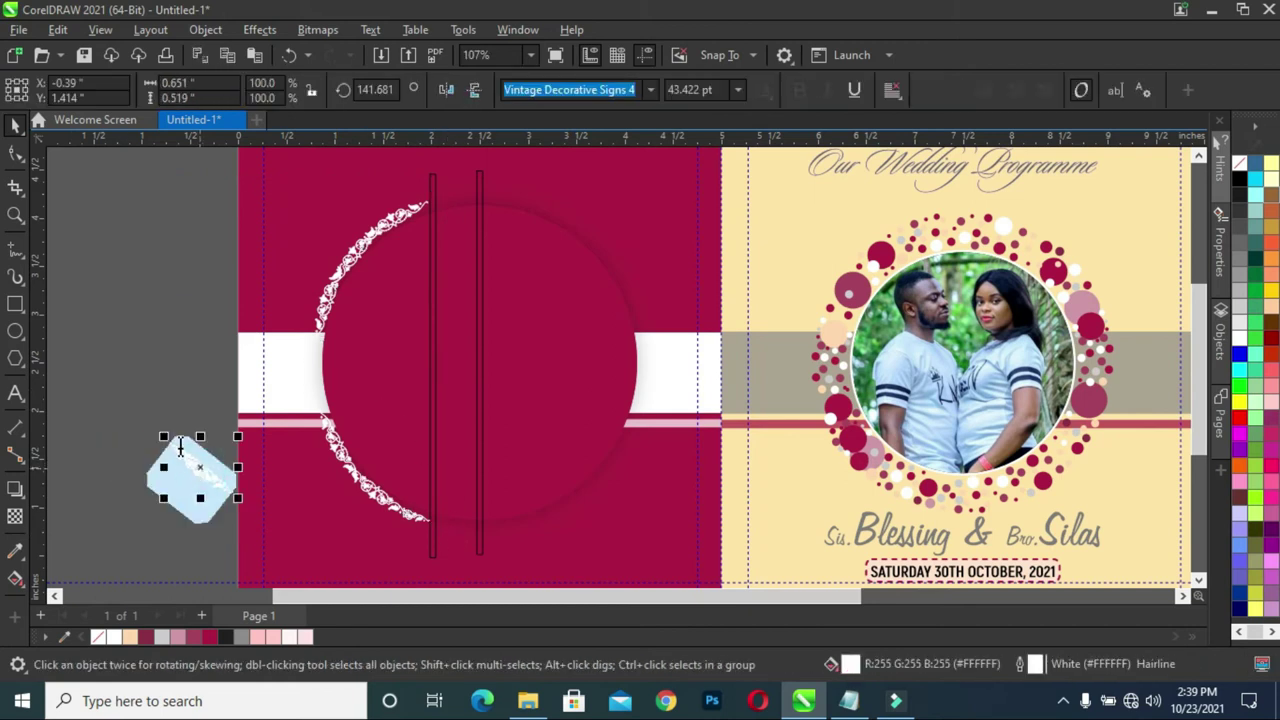
left_click(10, 122)
Mirror a copy of the left floral arc onto the circle's right side and nudge it right
left_click_drag(77, 360, 298, 568)
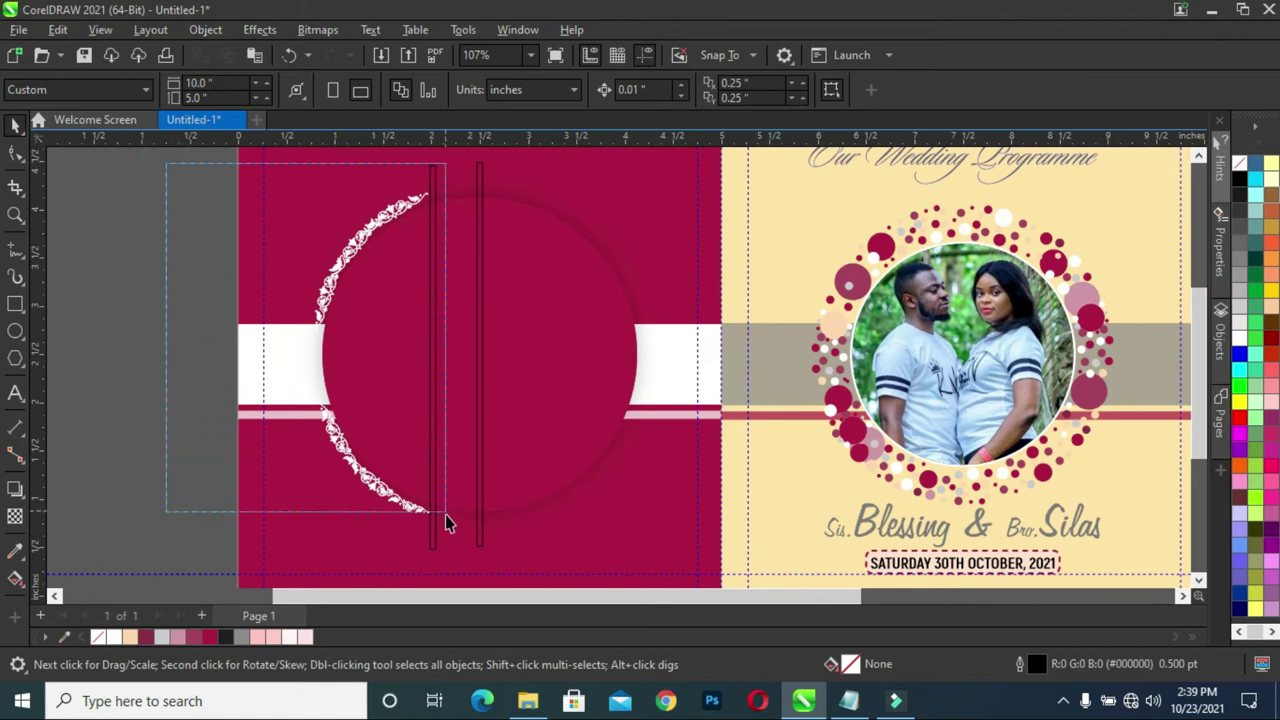
left_click_drag(460, 328, 445, 520)
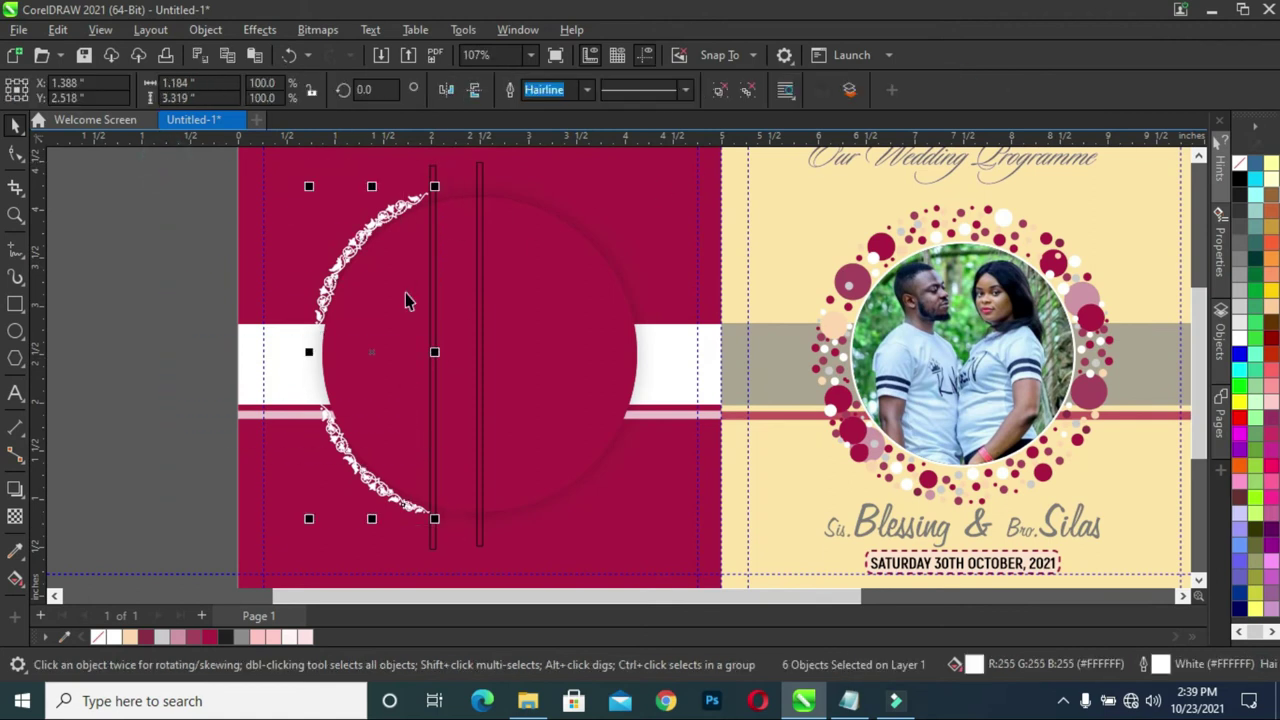
scroll(408, 297, "up", 1)
mouse_move(300, 366)
left_mouse_down()
mouse_move(490, 380)
mouse_move(614, 368)
left_mouse_up()
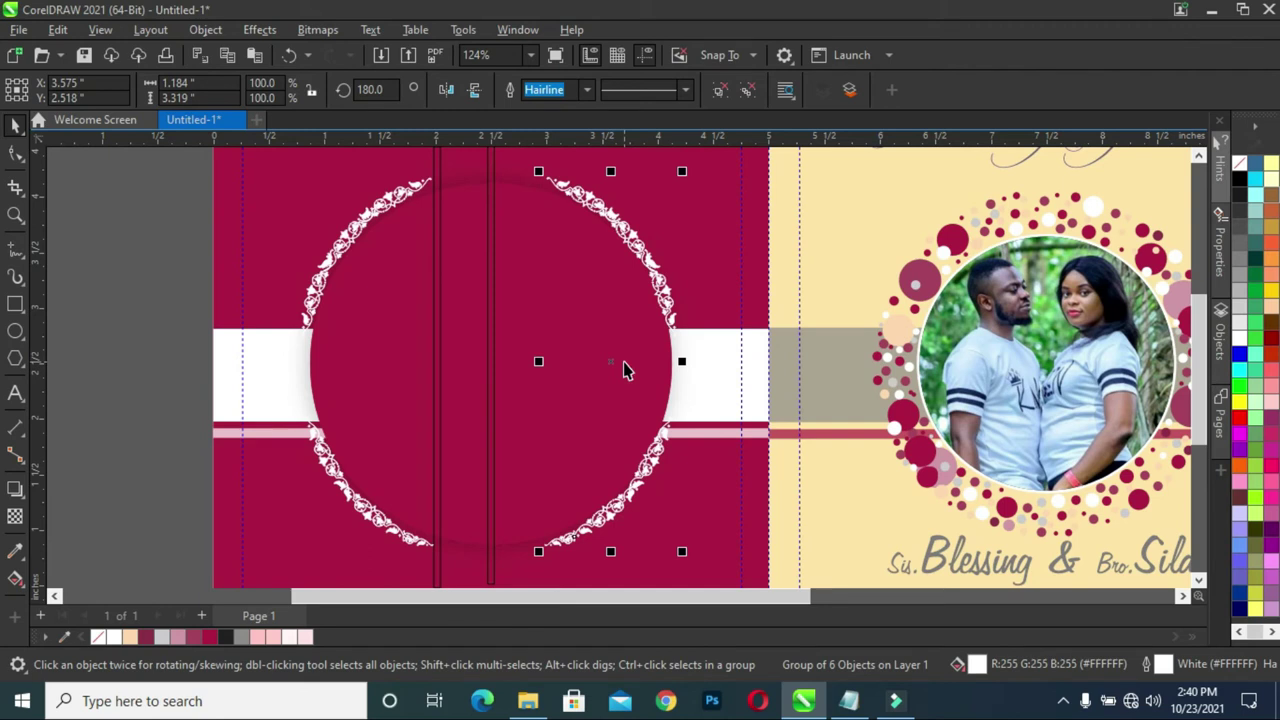
key("Right")
key("Right")
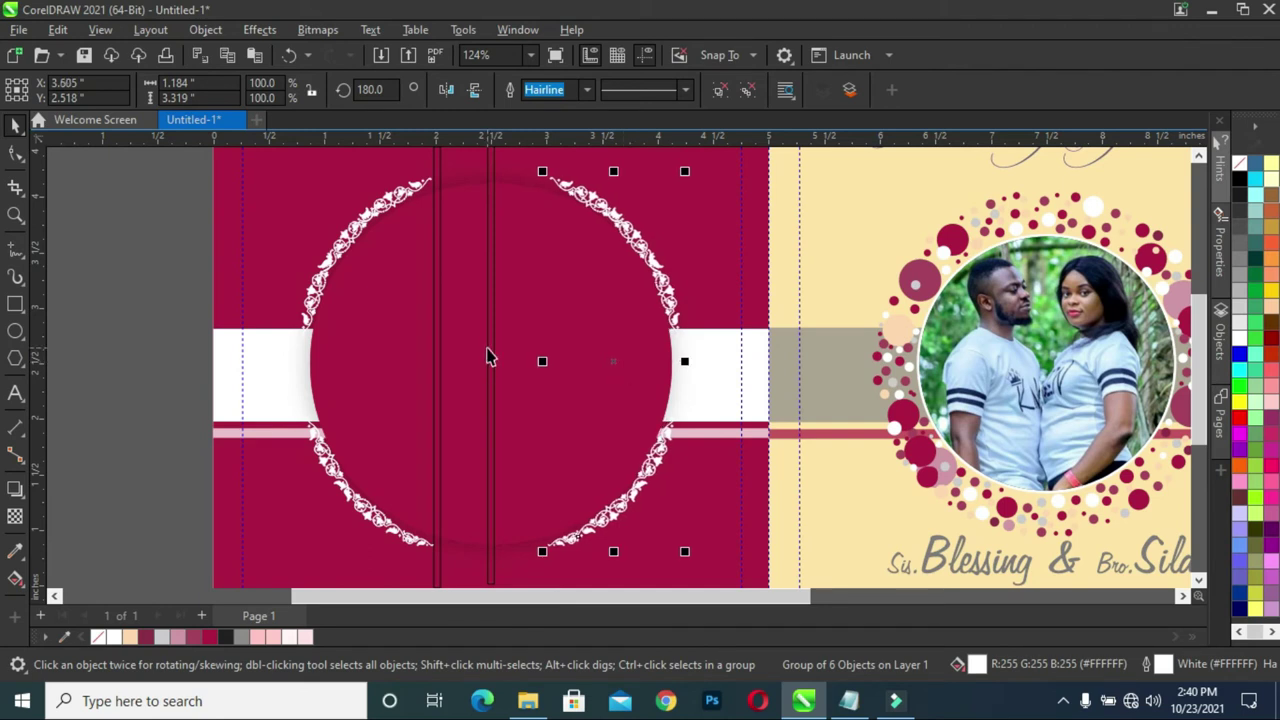
left_click(160, 278)
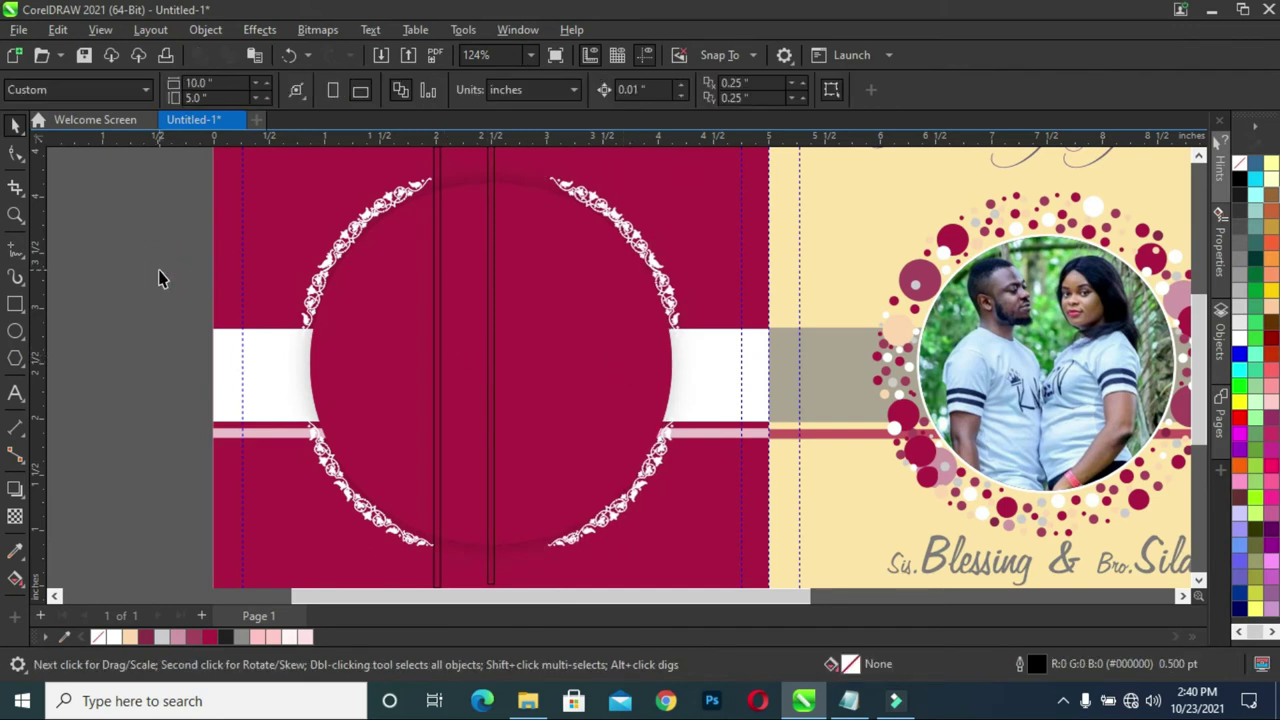
left_click(437, 347)
Delete the left thin bar and rotate the right arc's top piece slightly
key("Delete")
scroll(590, 203, "up", 2)
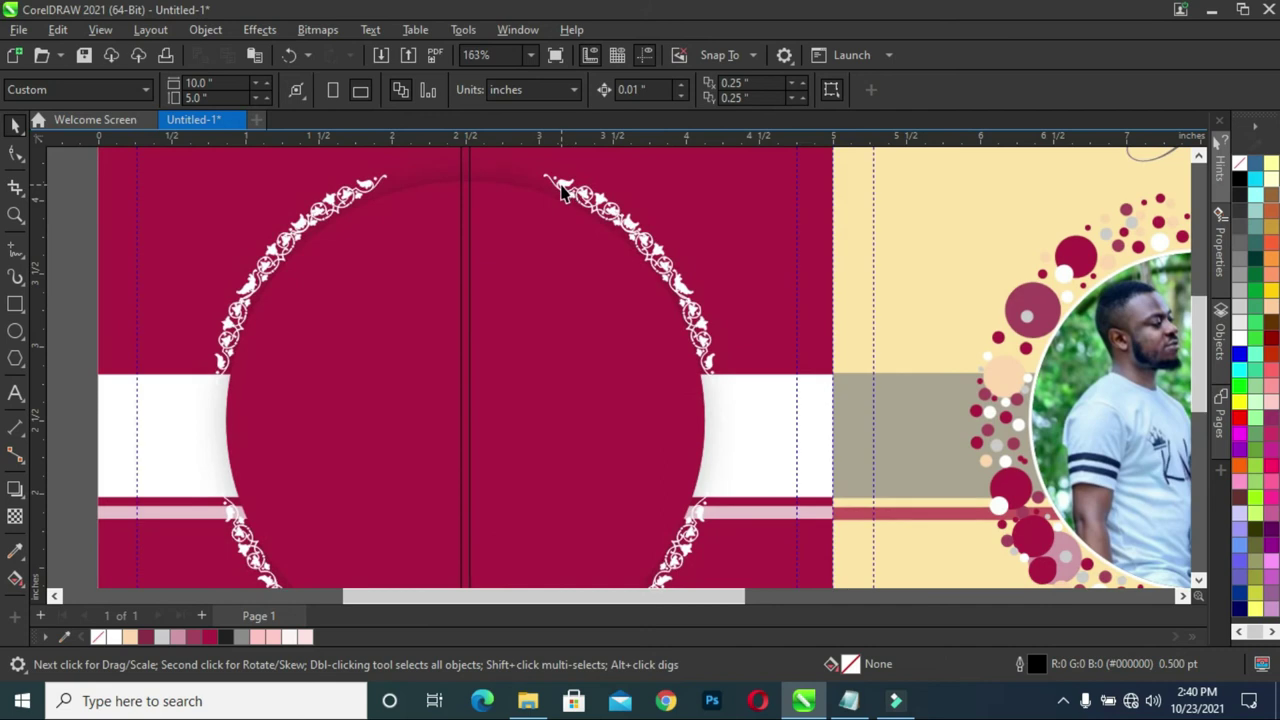
left_click(562, 181, "ctrl")
left_click(582, 196)
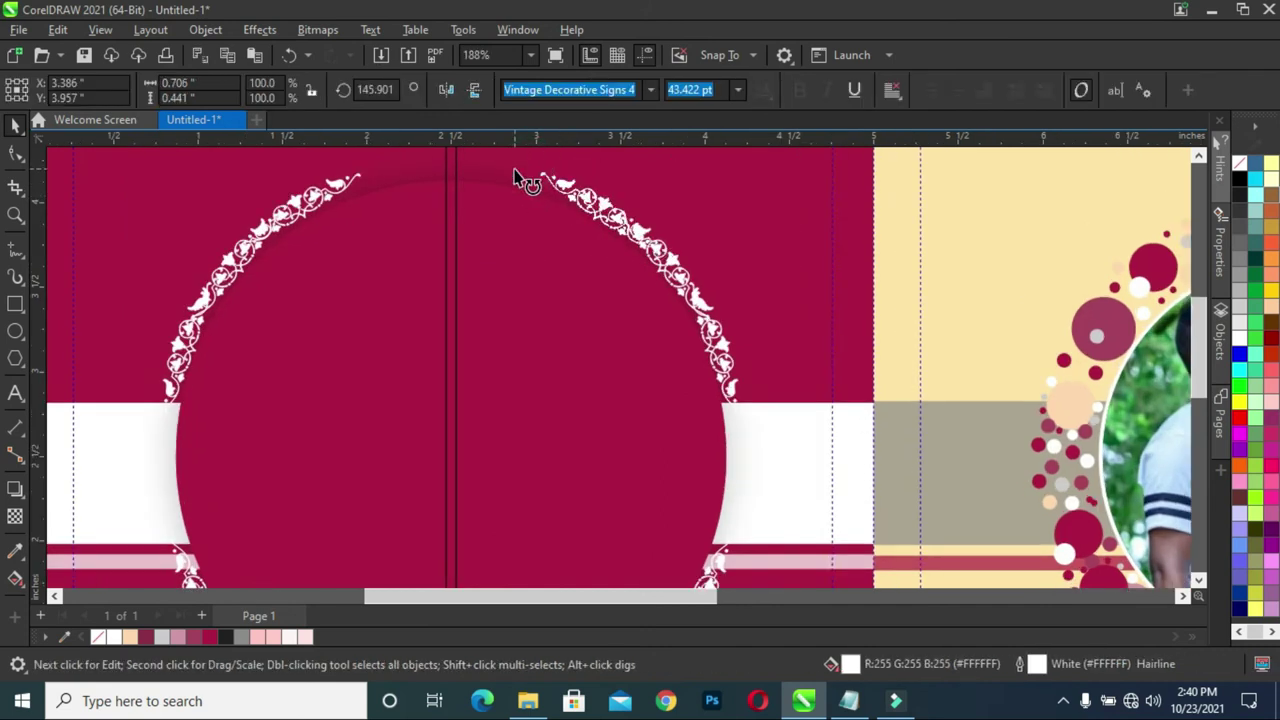
left_click_drag(532, 164, 531, 171)
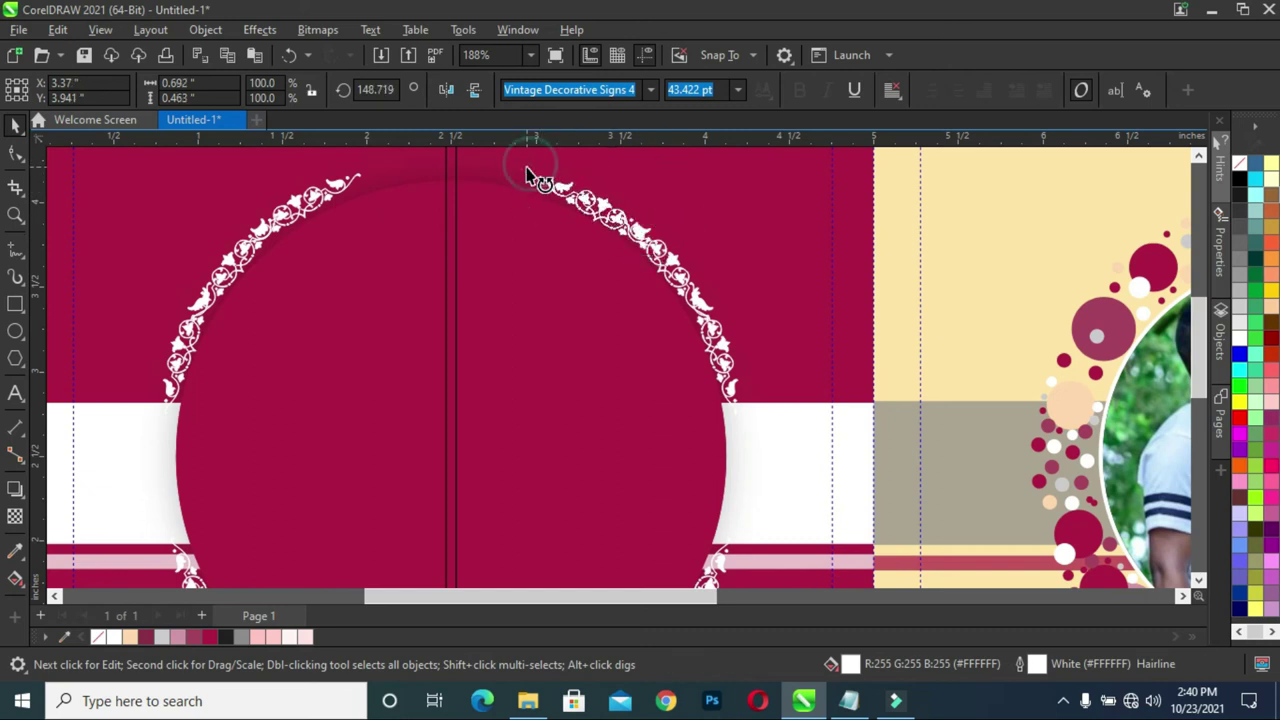
left_click(877, 453)
Rotate the left arc's top piece around a moved pivot and remove the remaining bar
left_click(338, 187)
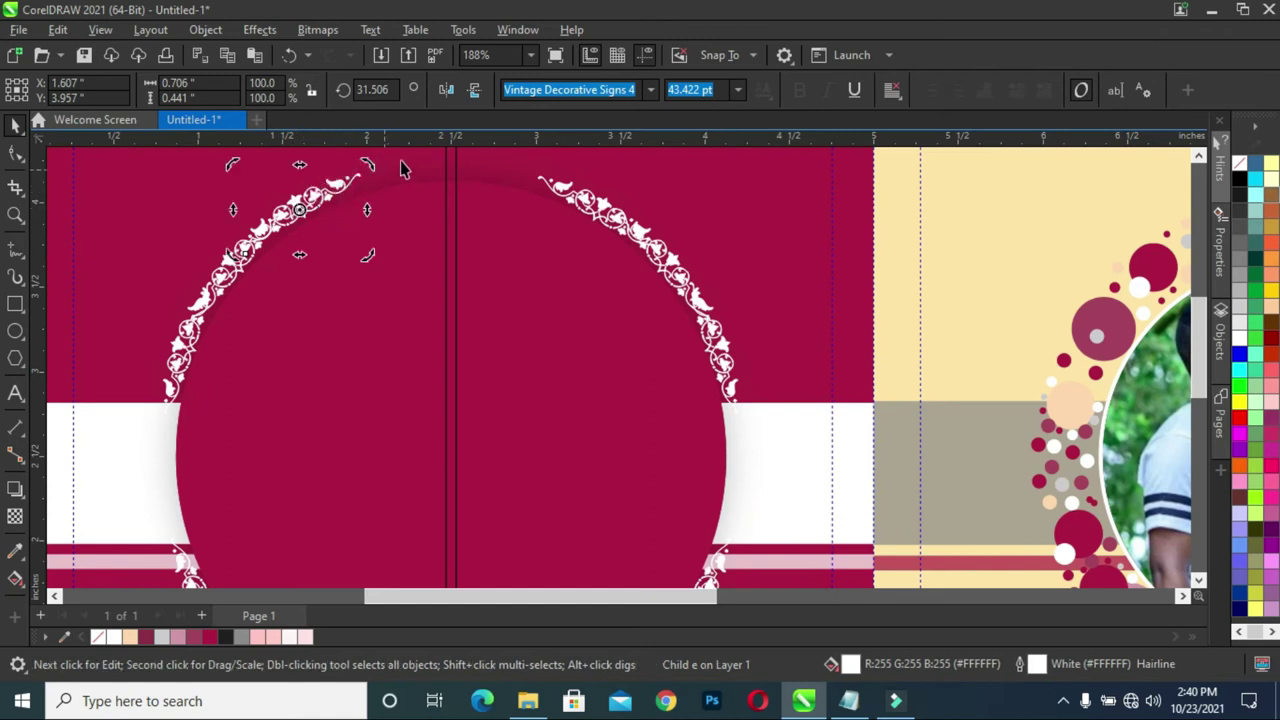
left_click_drag(298, 210, 287, 217)
left_click_drag(367, 167, 374, 170)
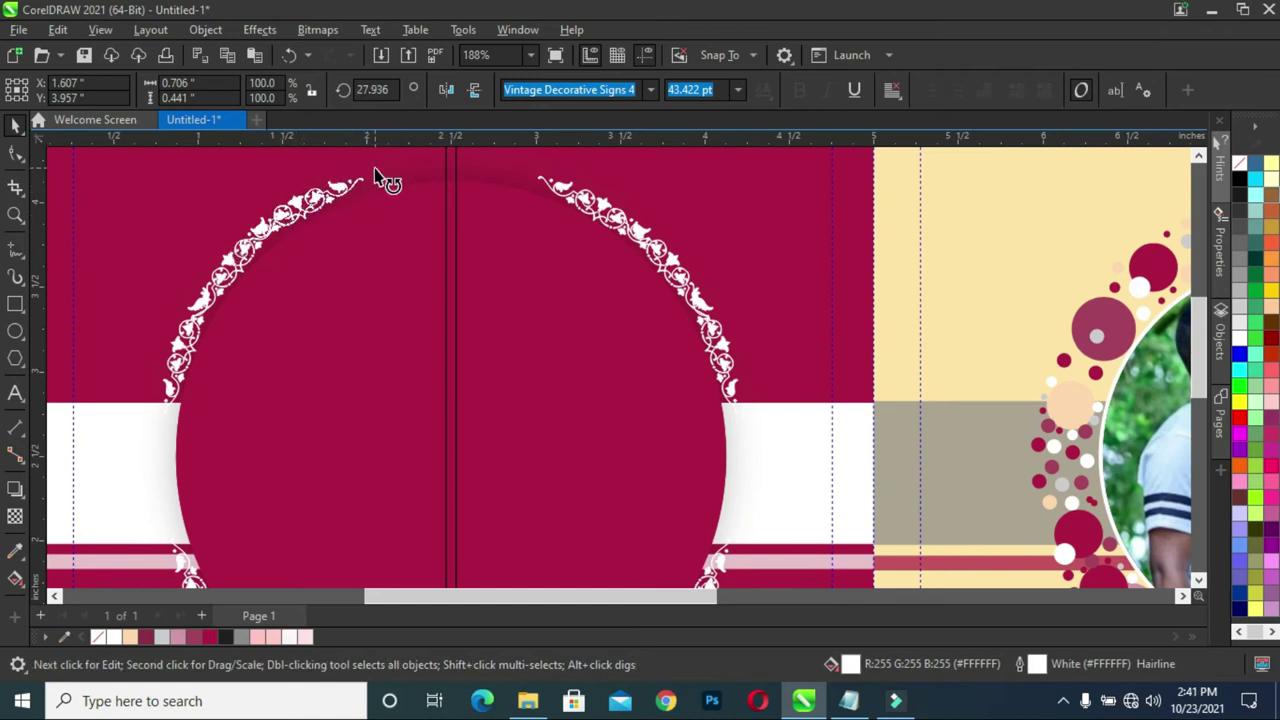
scroll(438, 185, "down", 2)
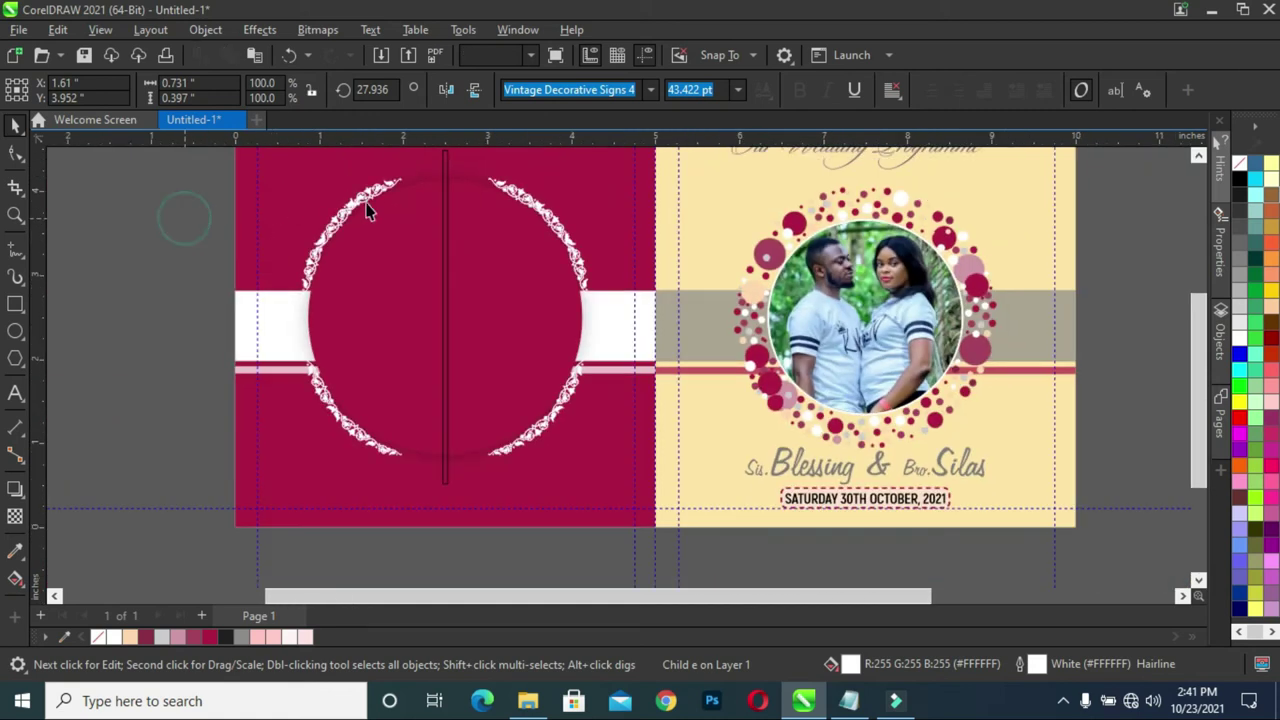
left_click(443, 291)
key("Escape")
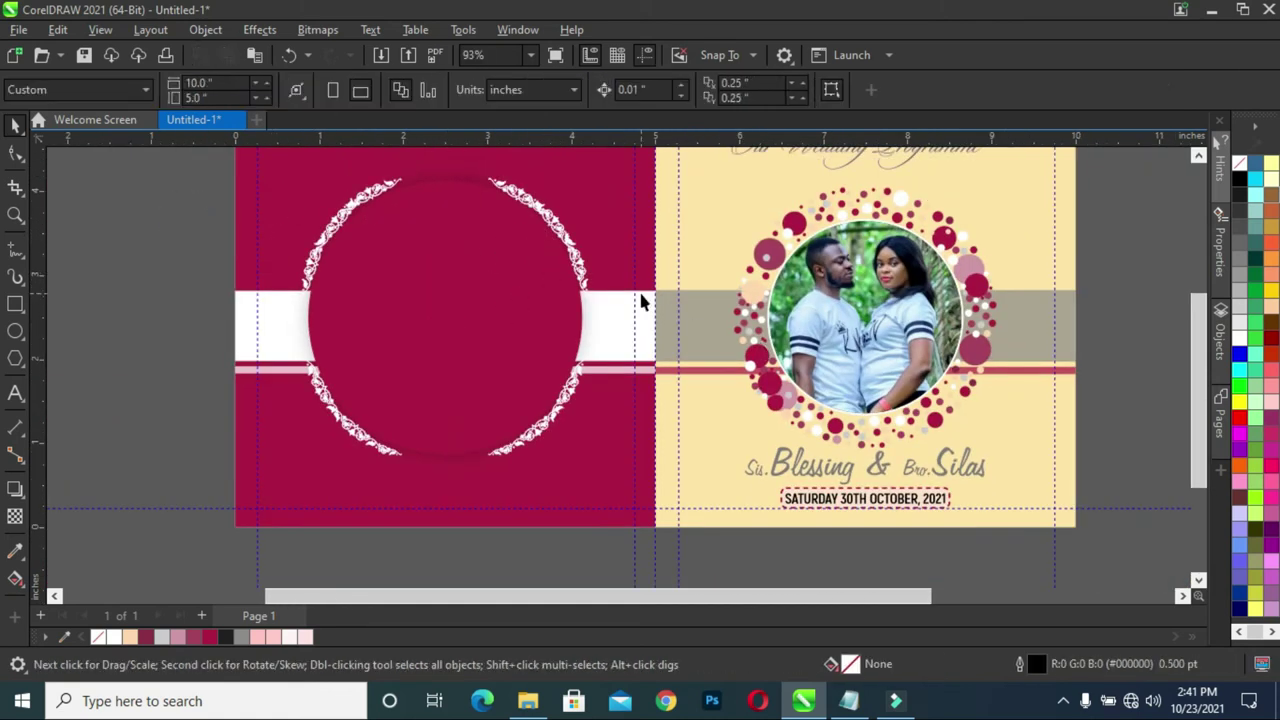
Bring up the Notepad notes and select the Appreciations and thank-you lines
scroll(643, 302, "down", 1)
scroll(567, 280, "up", 1)
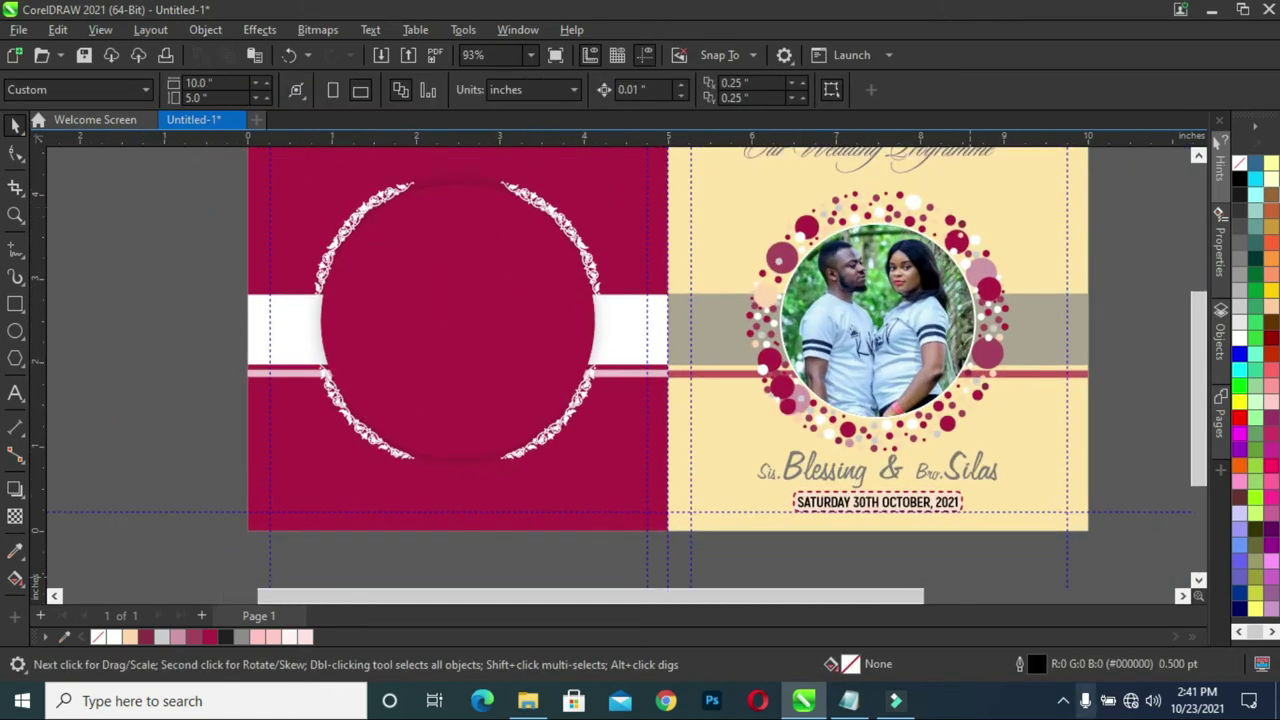
left_click(850, 703)
mouse_move(297, 222)
left_mouse_down()
mouse_move(191, 220)
mouse_move(398, 321)
left_mouse_up()
key("ctrl+c")
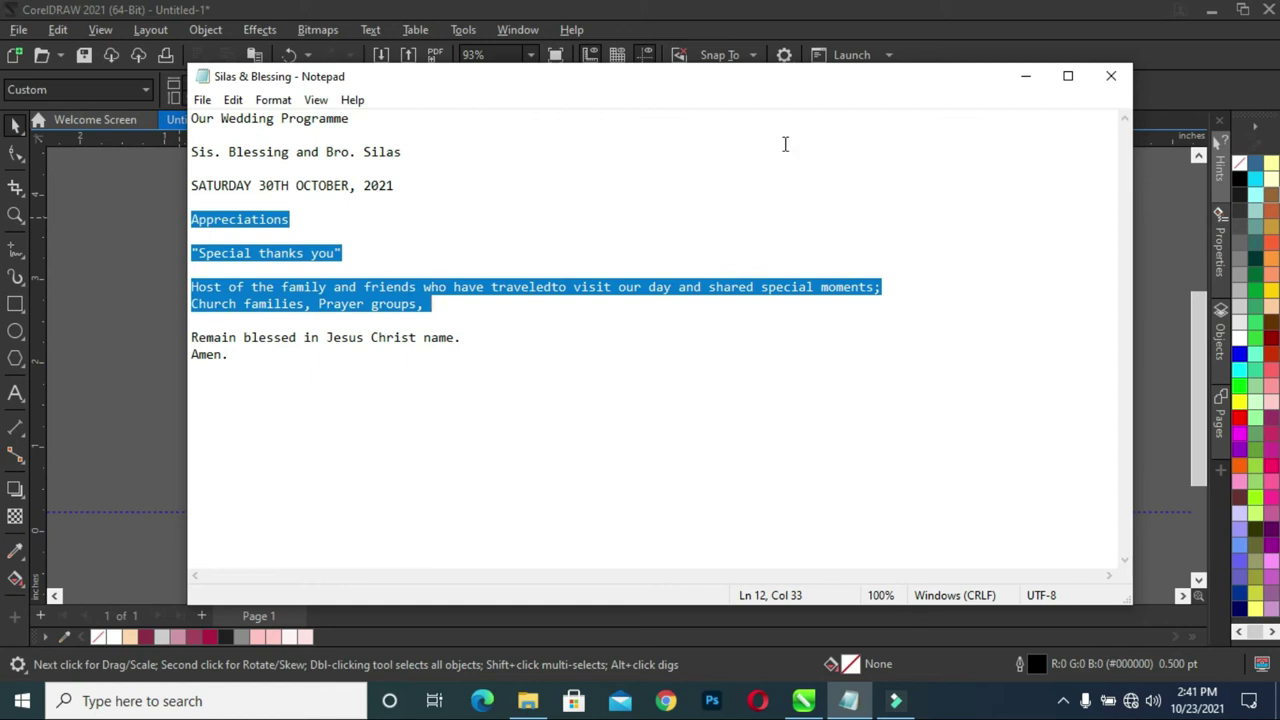
Paste the copied appreciation wording as a text block beside the page and shift it right
left_click(1025, 76)
left_click(15, 393)
left_click(107, 385)
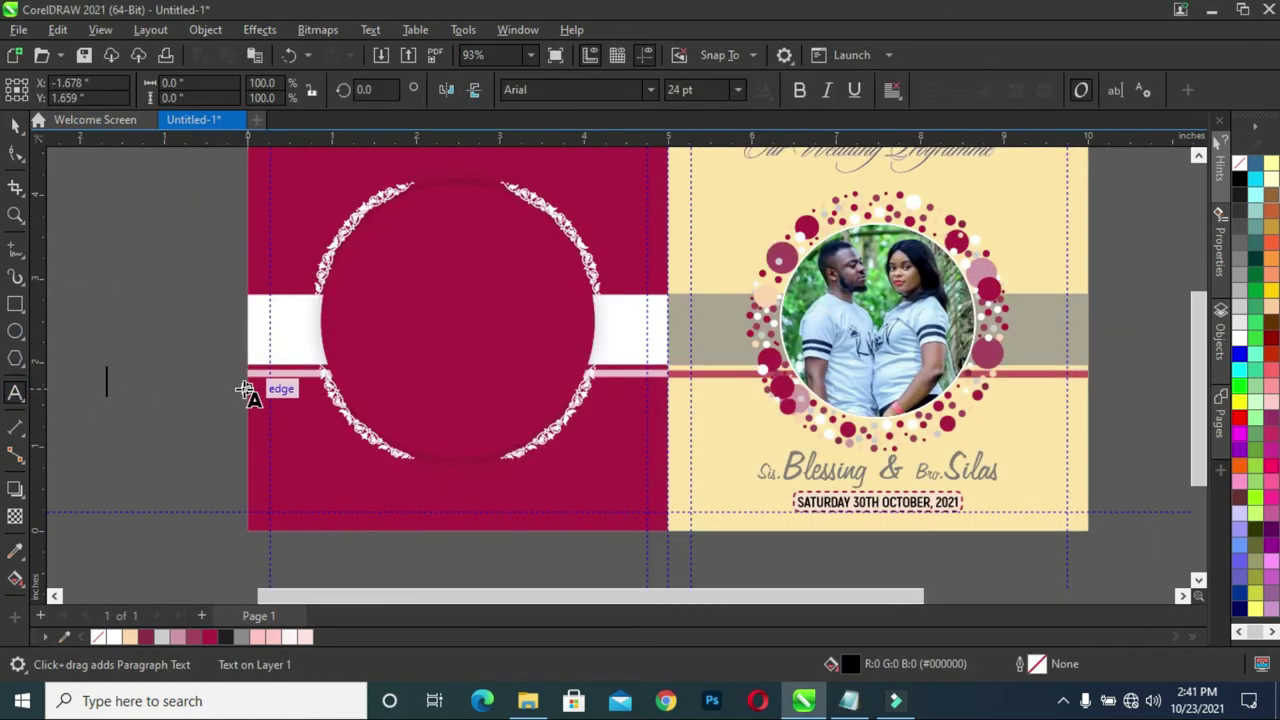
key("ctrl+v")
scroll(680, 505, "down", 1)
key("ctrl+space")
mouse_move(177, 382)
left_mouse_down()
mouse_move(640, 575)
mouse_move(212, 319)
left_mouse_up()
scroll(235, 245, "up", 2)
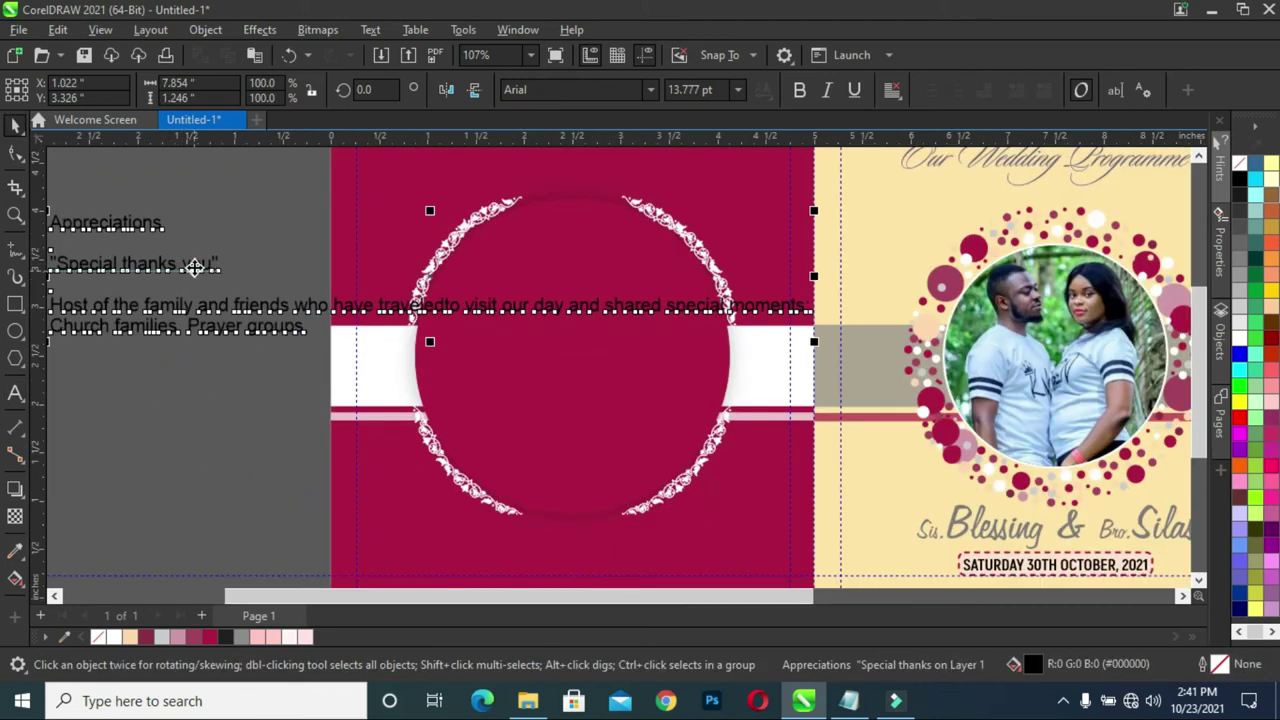
left_click_drag(195, 267, 226, 267)
Cut 'Appreciations' out of the paragraph into its own text object, enlarged to about 25 pt
double_click(114, 208)
left_click_drag(79, 222, 222, 227)
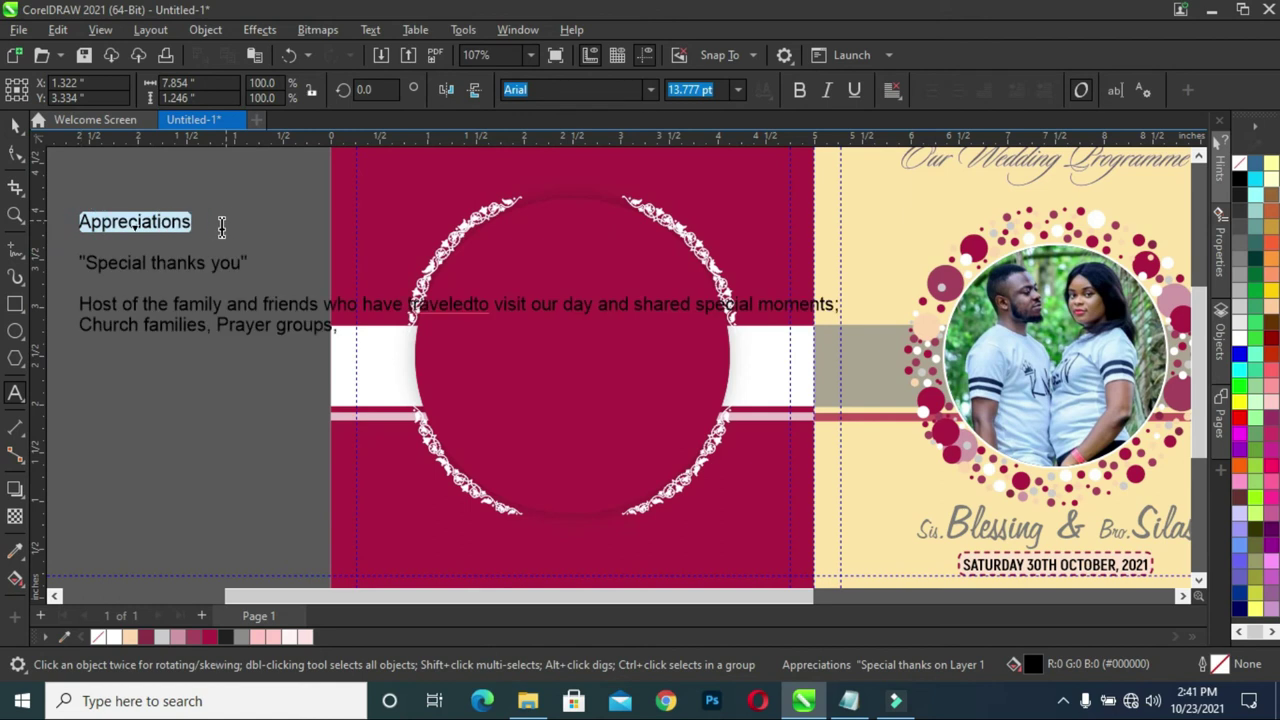
key("ctrl+x")
left_click(157, 385)
key("ctrl+v")
key("ctrl+space")
left_click_drag(325, 278, 312, 217)
left_click(263, 386)
left_click_drag(274, 377, 362, 363)
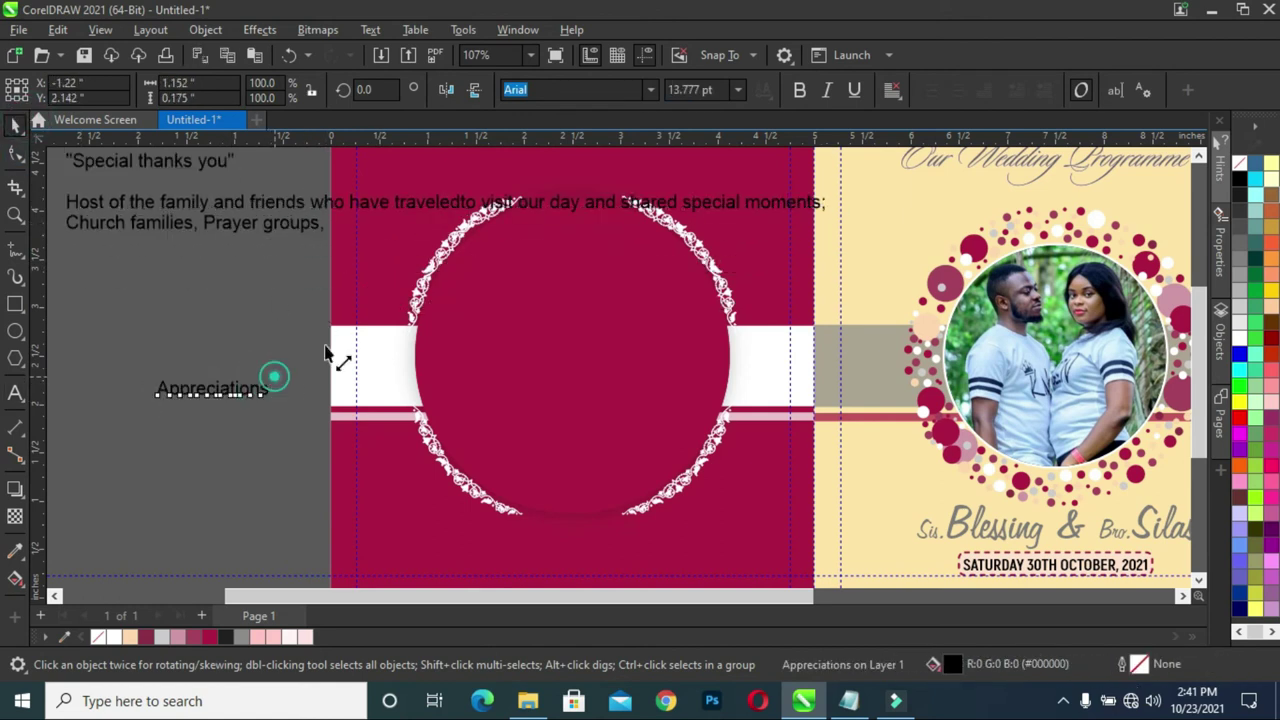
Set 'Appreciations' in Sloop Script at about 39 pt, fill it peach, and place it atop the circle
left_click(652, 103)
left_click(594, 196)
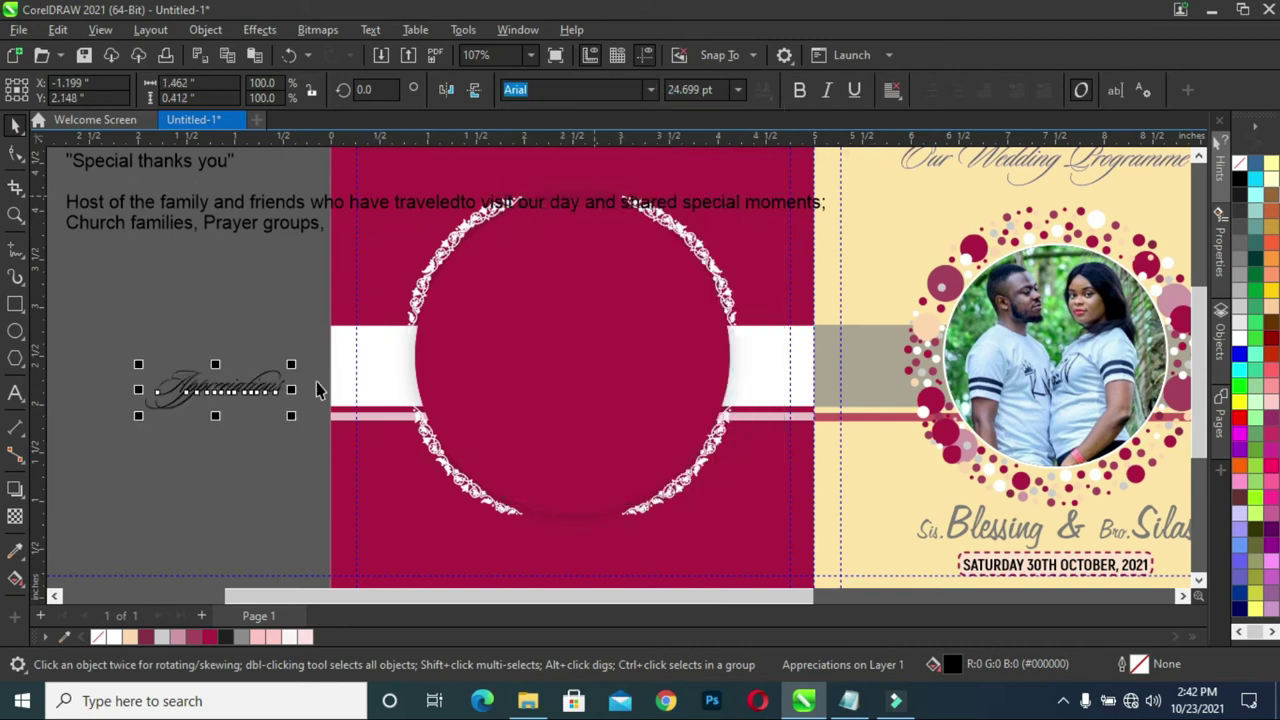
left_click_drag(290, 366, 371, 341)
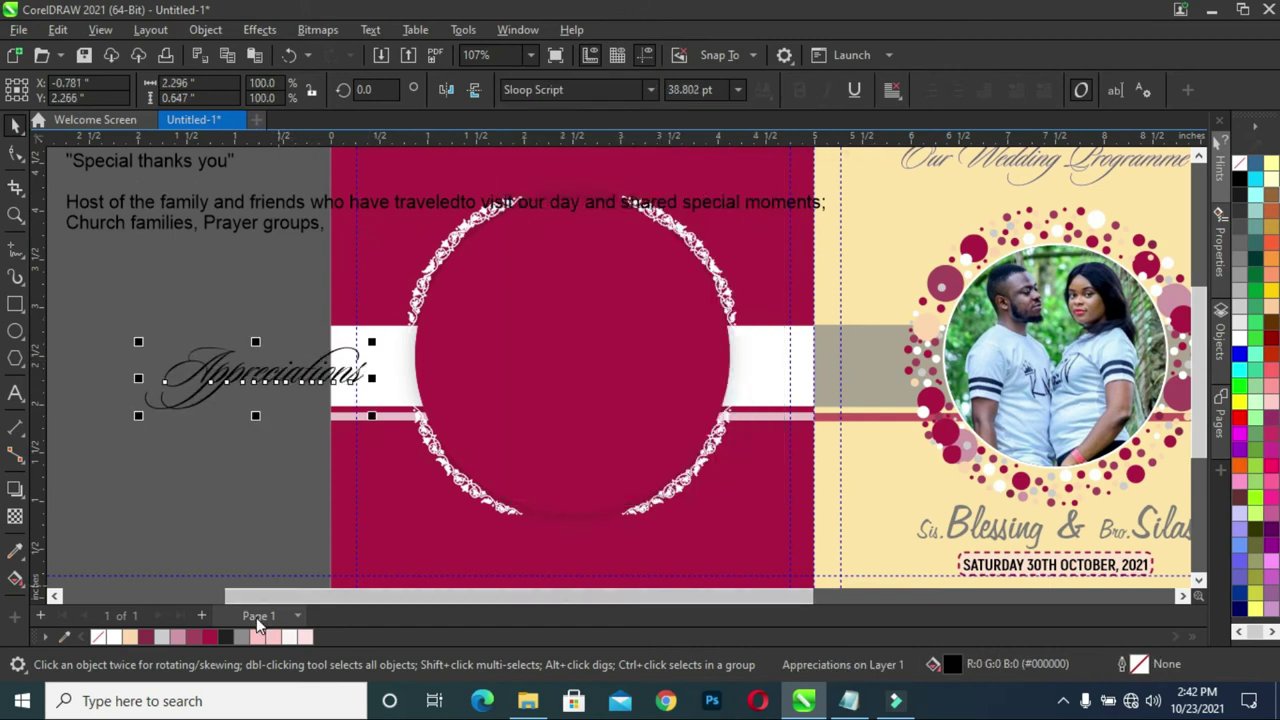
left_click(138, 640)
left_click_drag(258, 378, 553, 256)
left_click(576, 403, "shift")
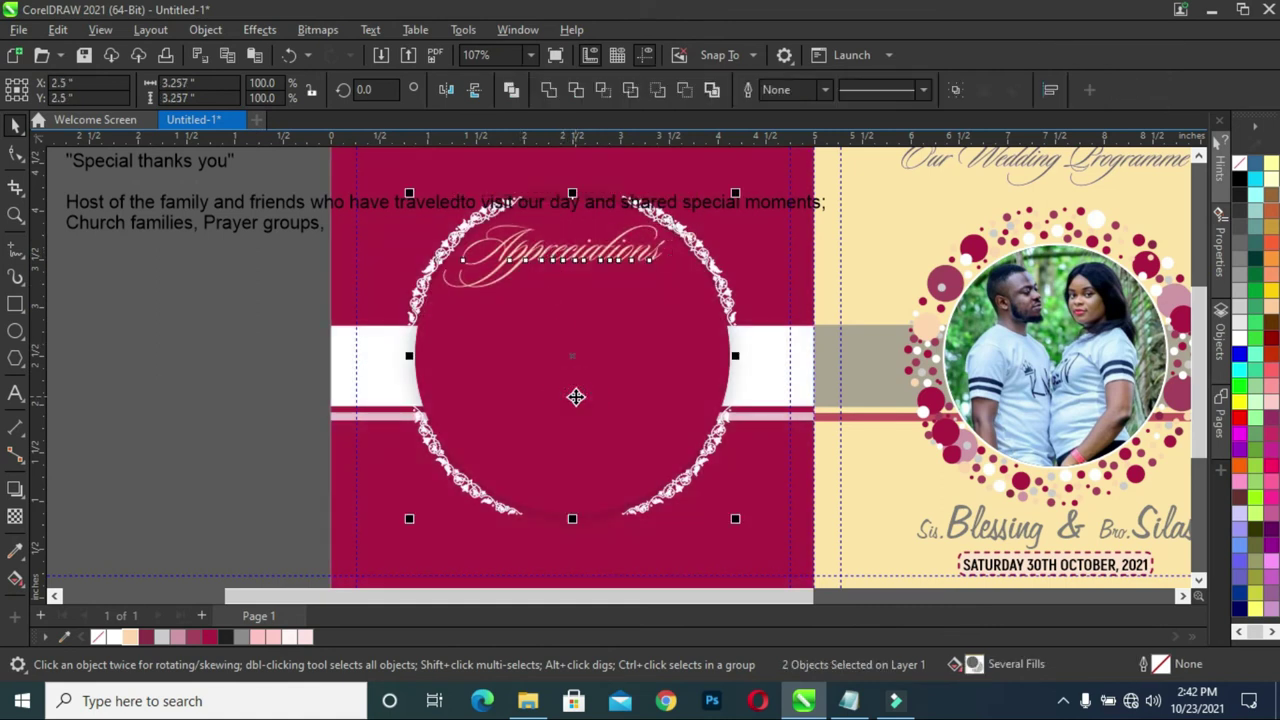
Nudge the Appreciations heading slightly into place inside the circle
left_click(585, 257)
left_click_drag(585, 257, 576, 262)
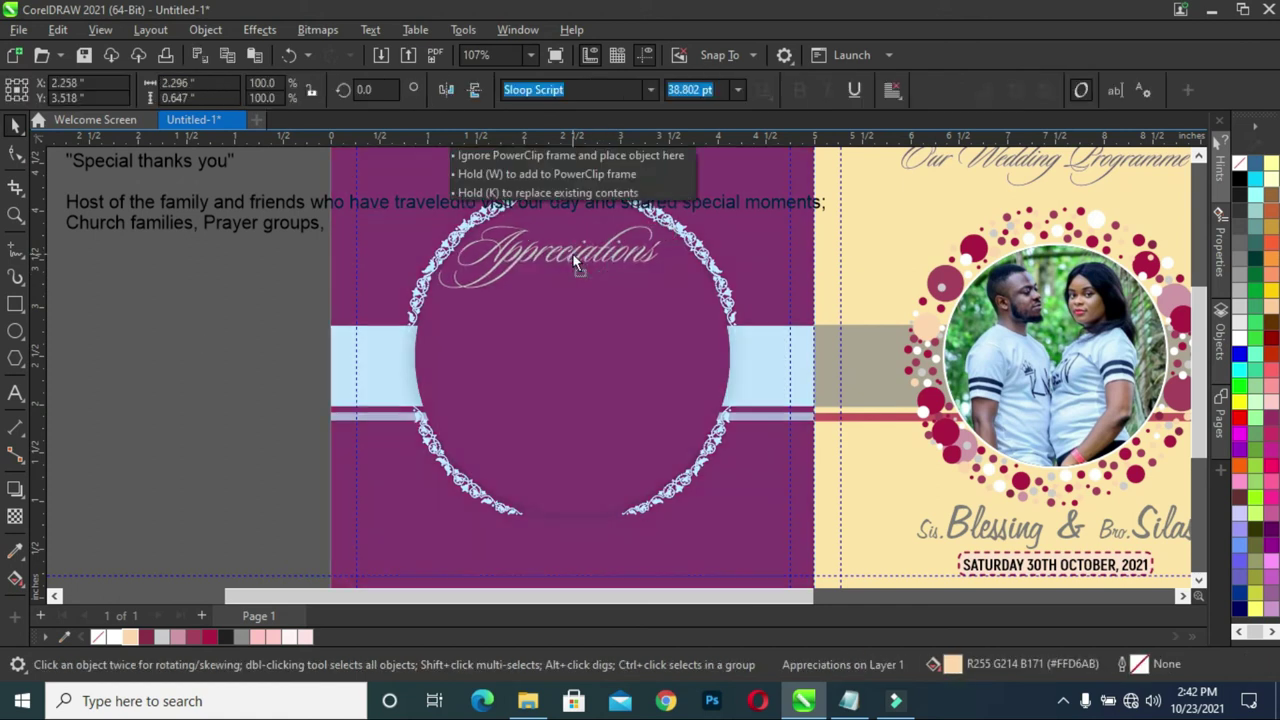
left_click(177, 366)
scroll(565, 233, "up", 1)
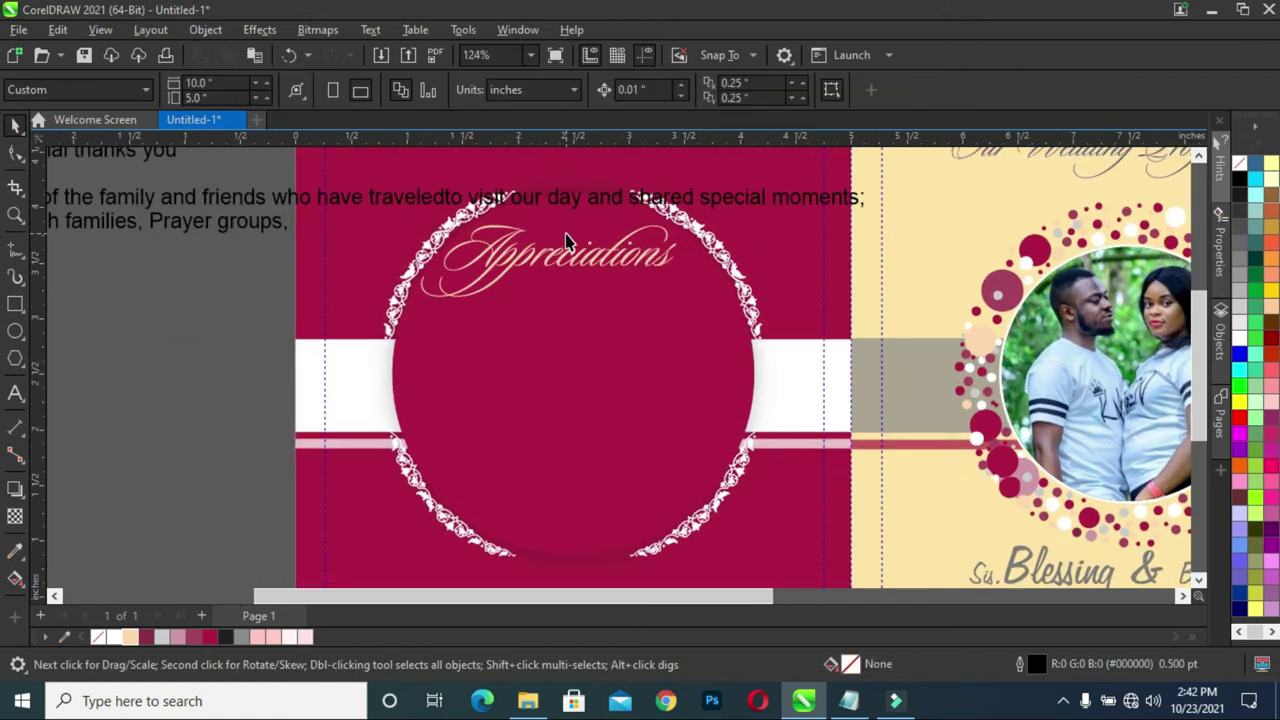
Draw a thin white, outline-free bar under Appreciations, shortened to fit beneath the heading
left_click_drag(516, 273, 697, 277)
left_click(15, 123)
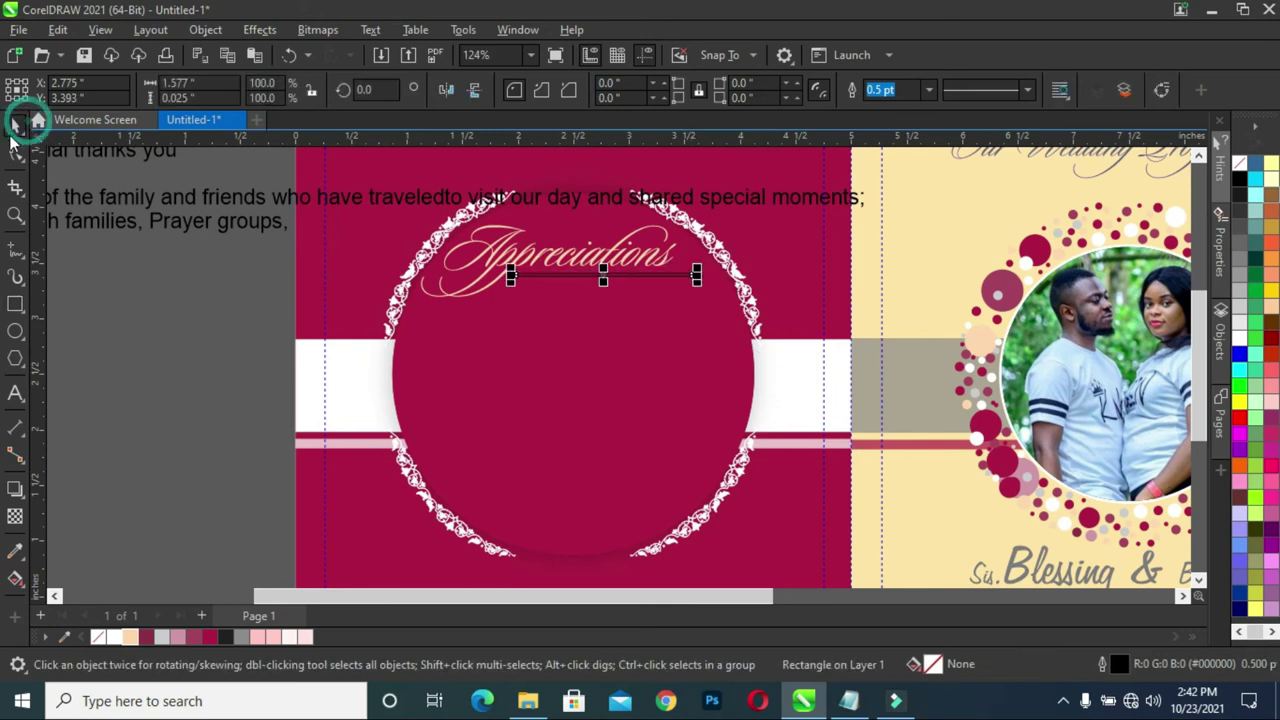
left_click(112, 637)
right_click(97, 637)
scroll(733, 285, "up", 2)
left_click_drag(684, 278, 660, 283)
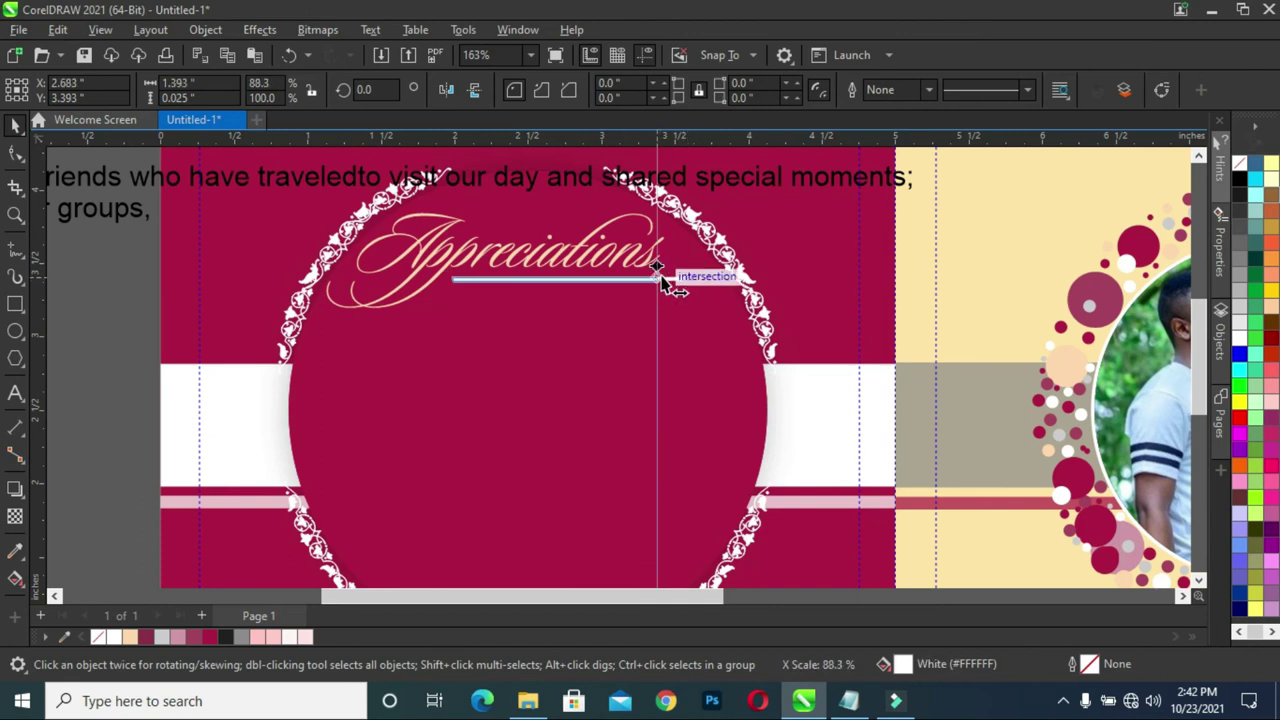
key("Escape")
scroll(434, 288, "down", 5)
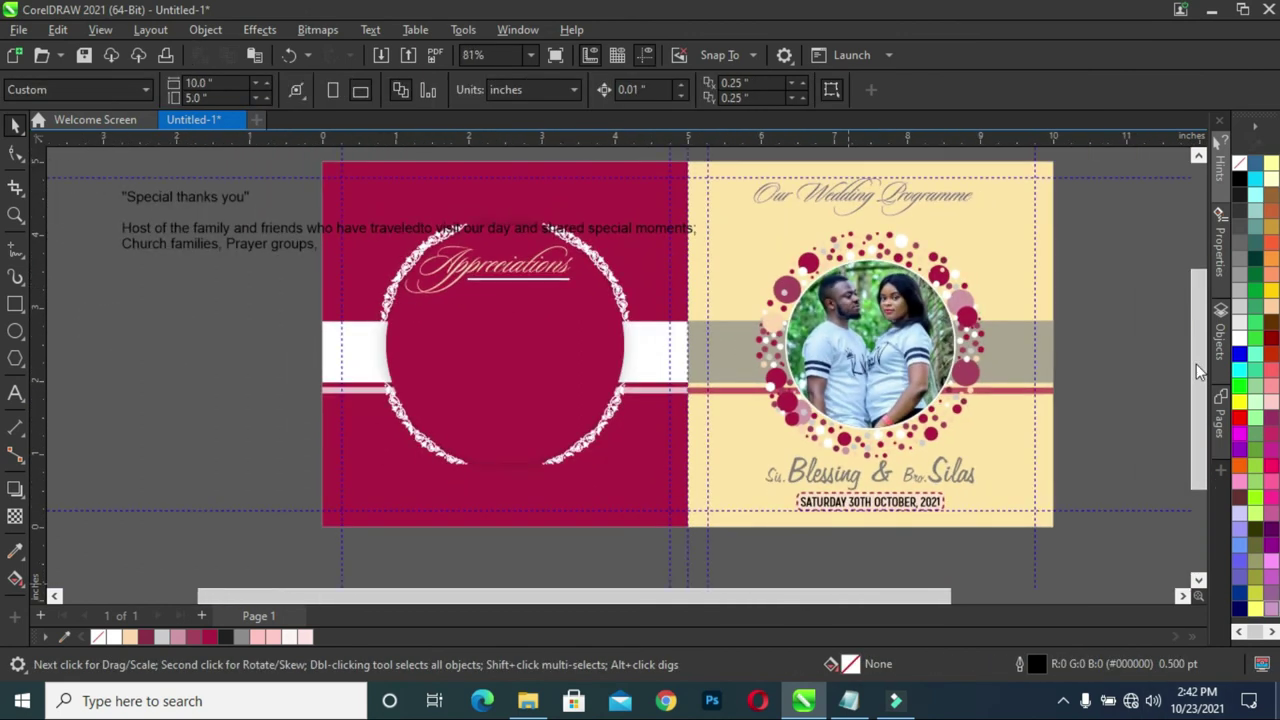
scroll(476, 287, "up", 1)
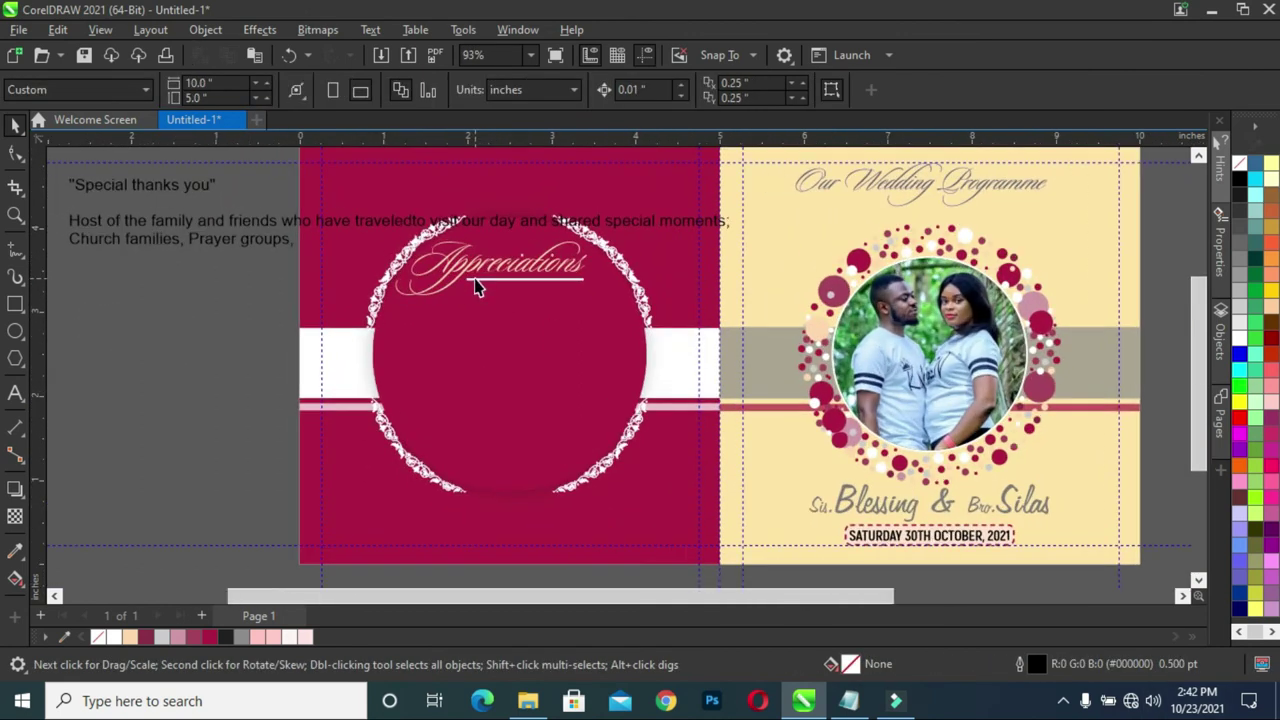
left_click(155, 190)
Cut 'Special thanks you' into separate text under Appreciations, centred horizontally on the circle
left_click(15, 393)
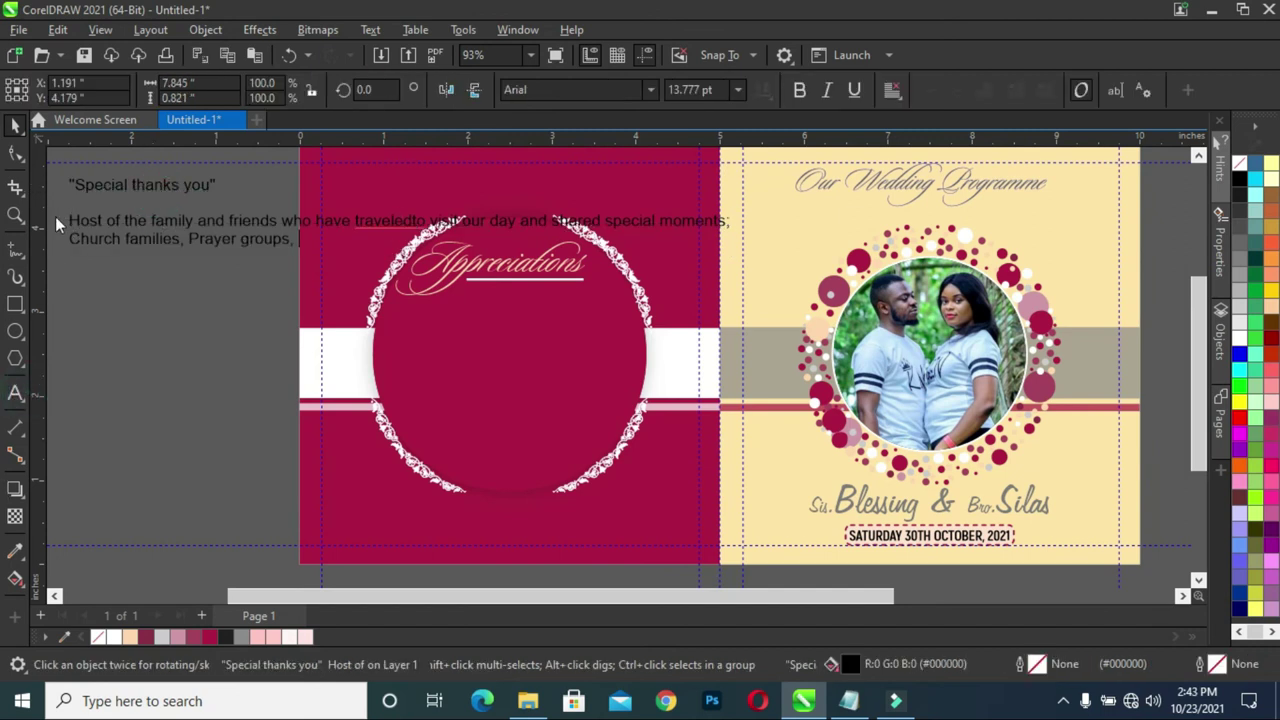
left_click_drag(73, 183, 213, 186)
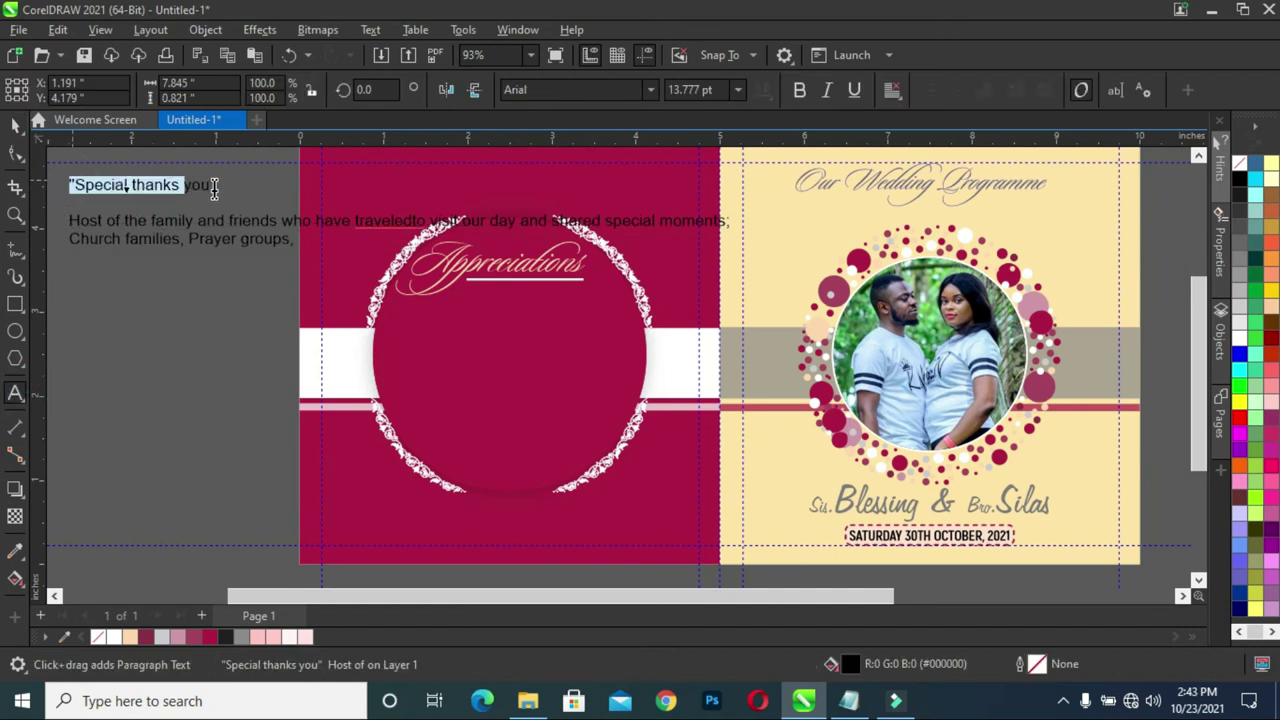
key("ctrl+x")
left_click(131, 358)
key("ctrl+v")
key("ctrl+space")
scroll(210, 380, "up", 2)
left_click_drag(242, 373, 635, 316)
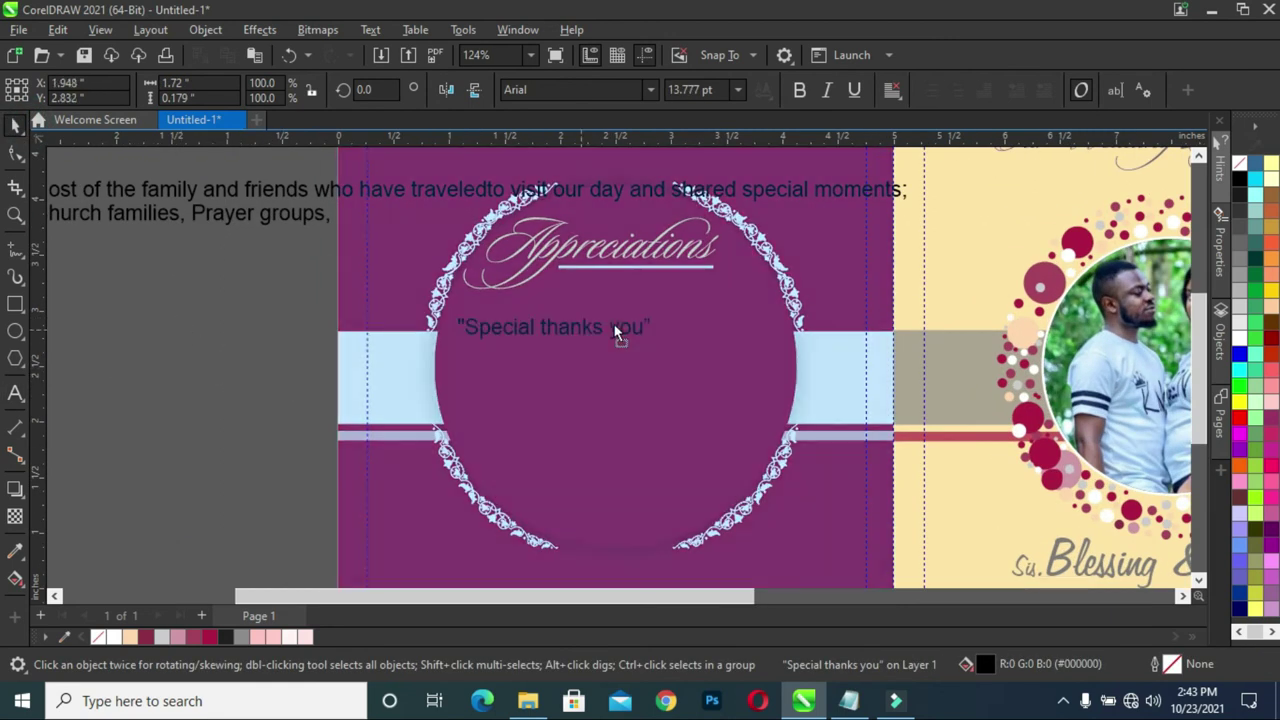
left_click(680, 436, "shift")
key("c")
key("Escape")
Set 'Special thanks you' in Akrobat Bold at about 16.5 pt, re-centre it, and colour it light grey
left_click(563, 308)
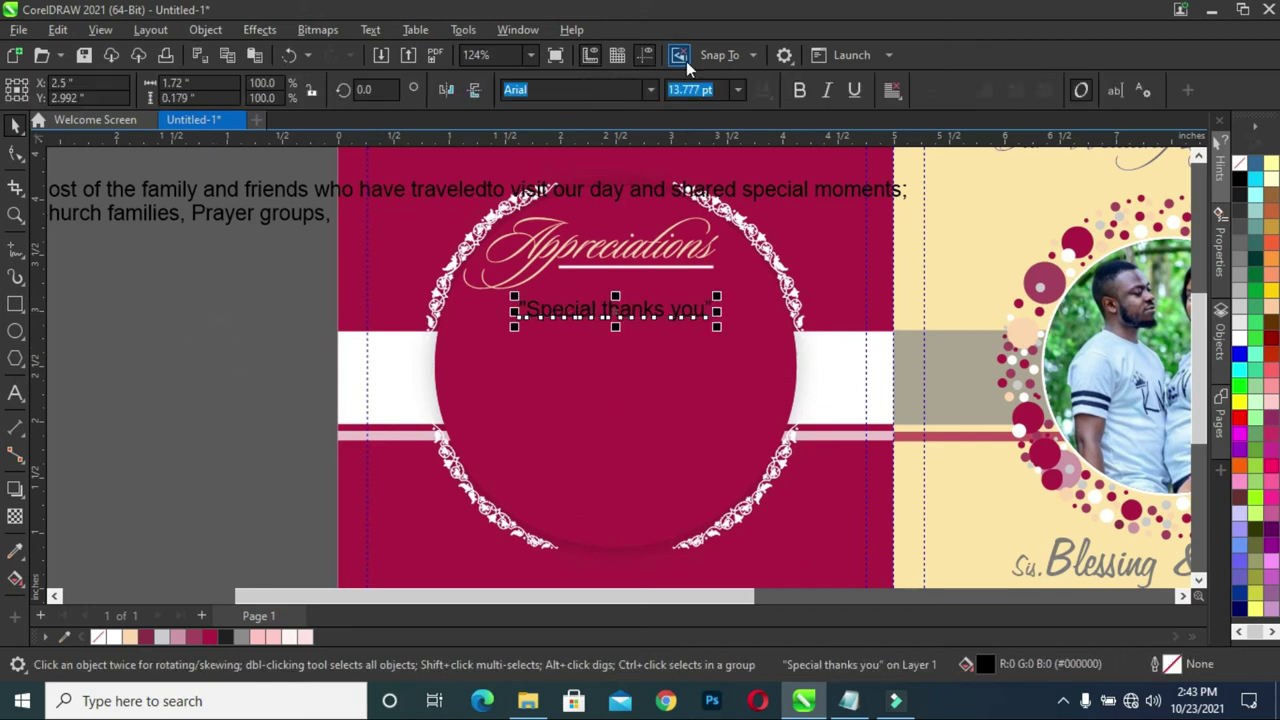
left_click(655, 91)
left_click(594, 205)
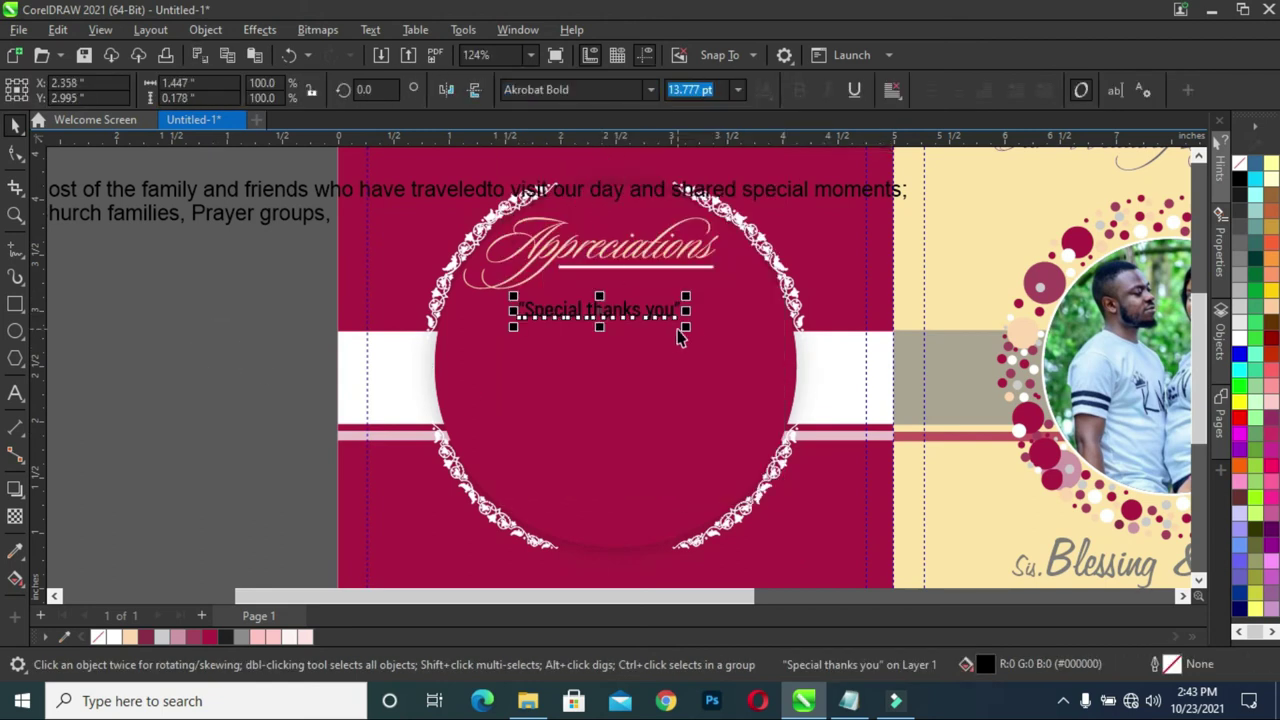
left_click_drag(686, 326, 704, 342)
left_click(742, 385, "shift")
key("c")
key("Escape")
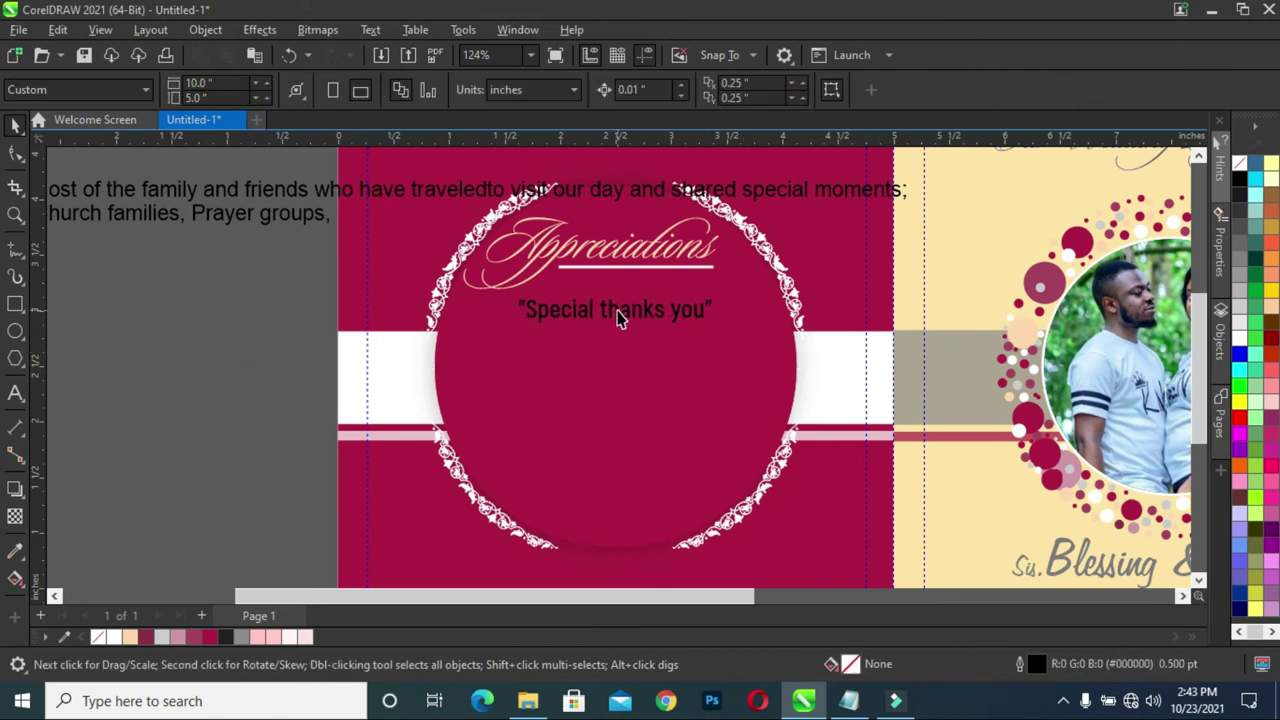
left_click(617, 316)
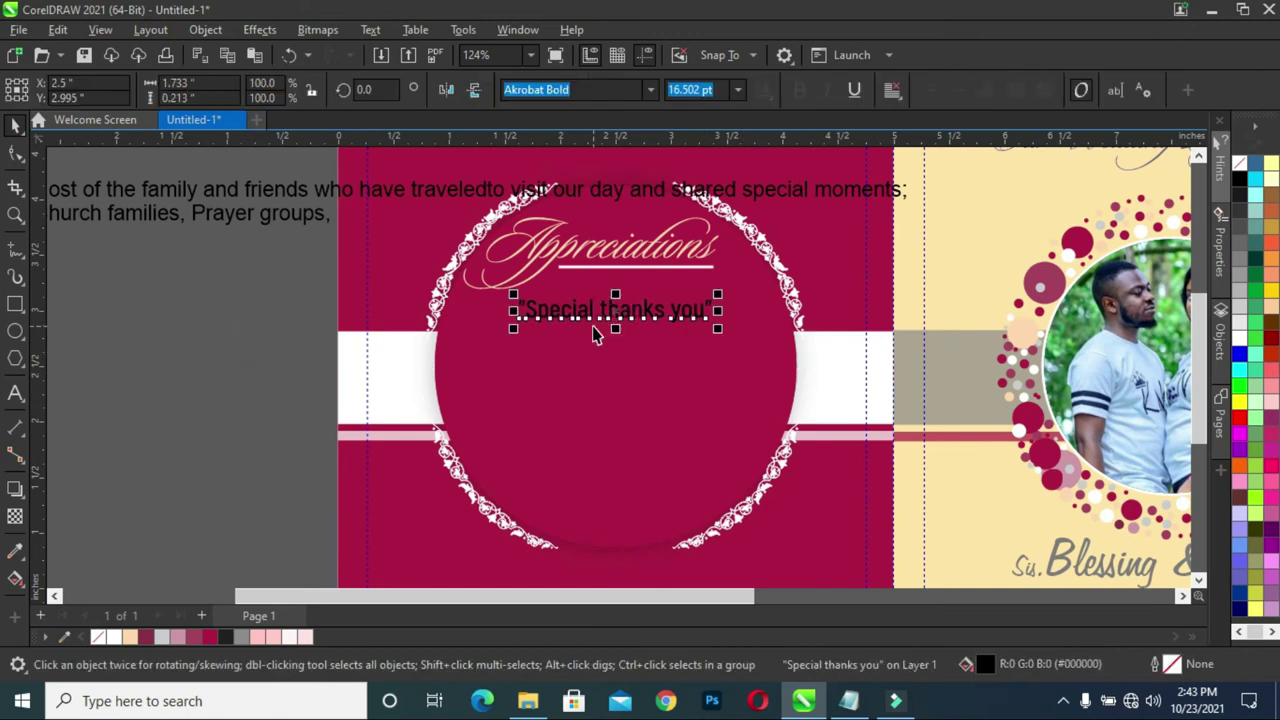
left_click(160, 638)
left_click(196, 425)
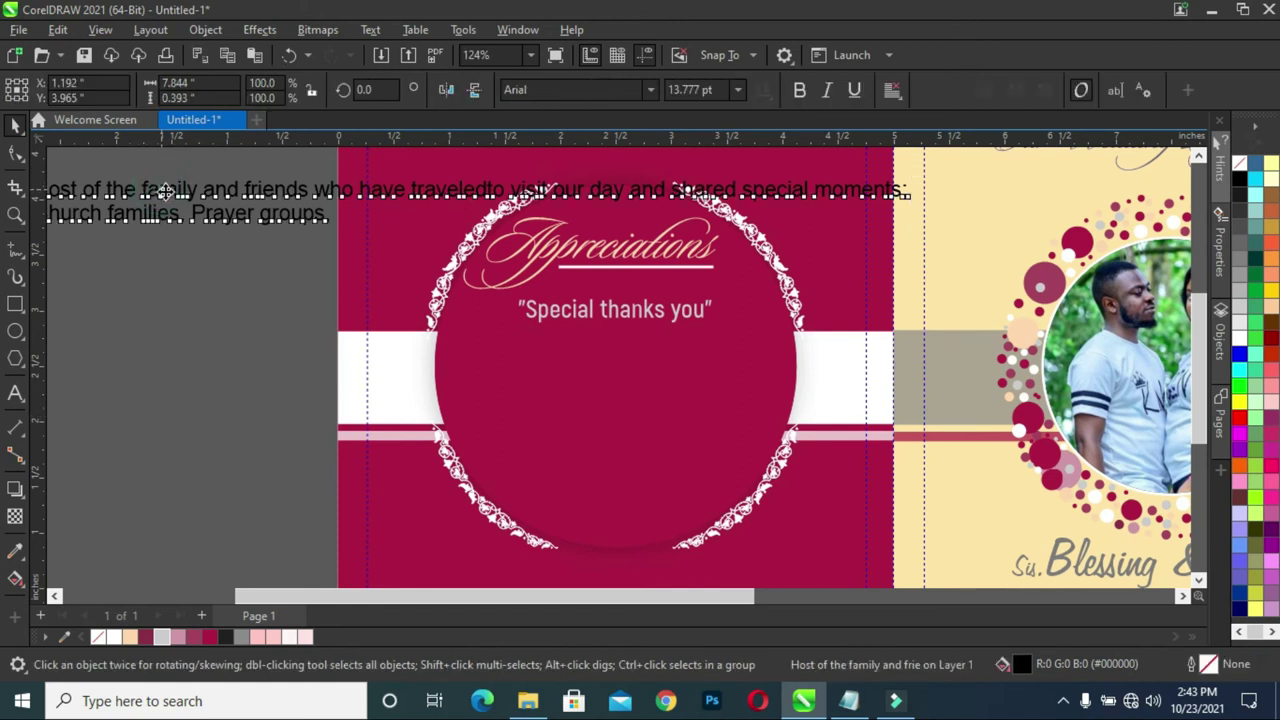
Break the thank-you paragraph before 'who have' and 'day and shared', and centre-align its lines
left_click_drag(178, 188, 240, 225)
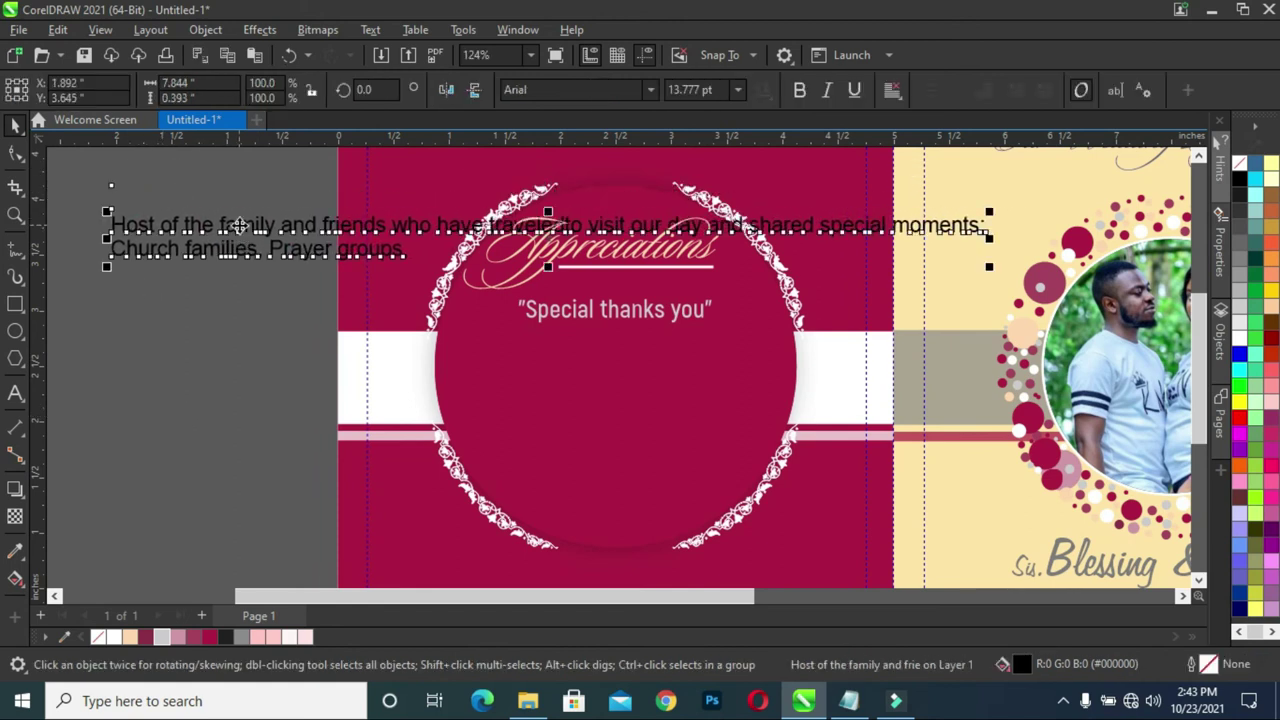
double_click(393, 226)
key("Return")
left_click(389, 249)
key("Return")
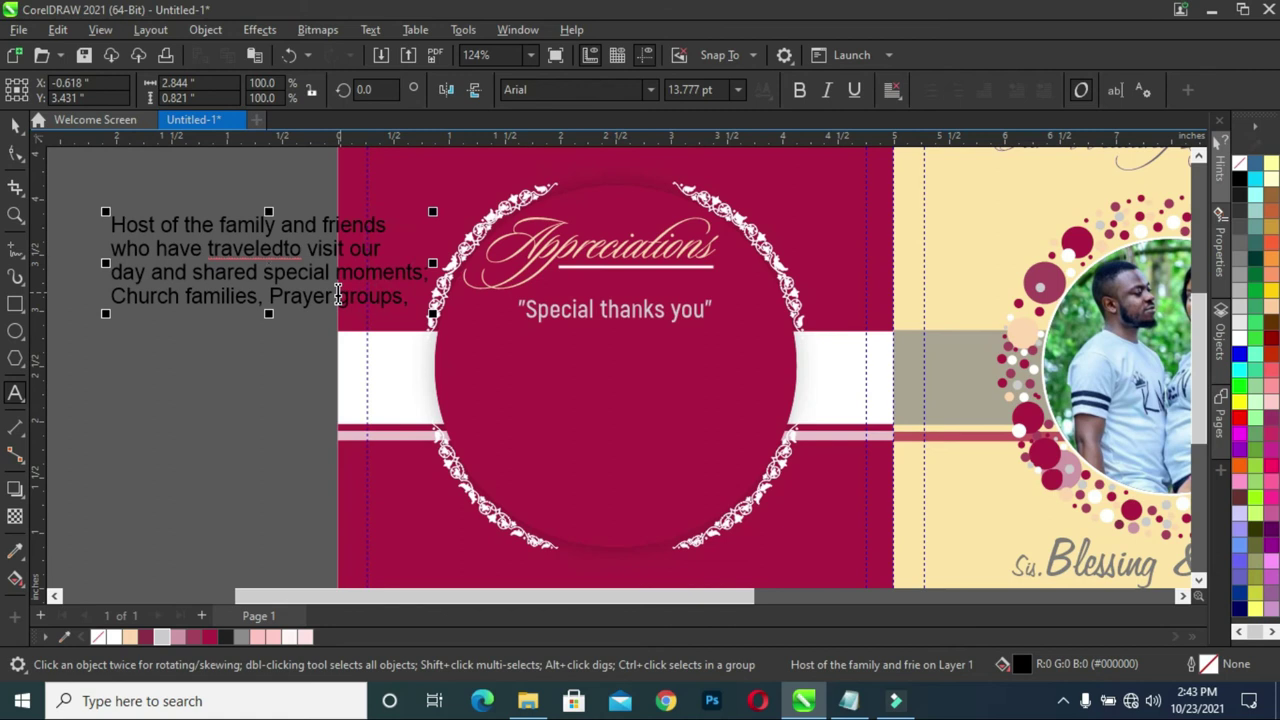
key("Escape")
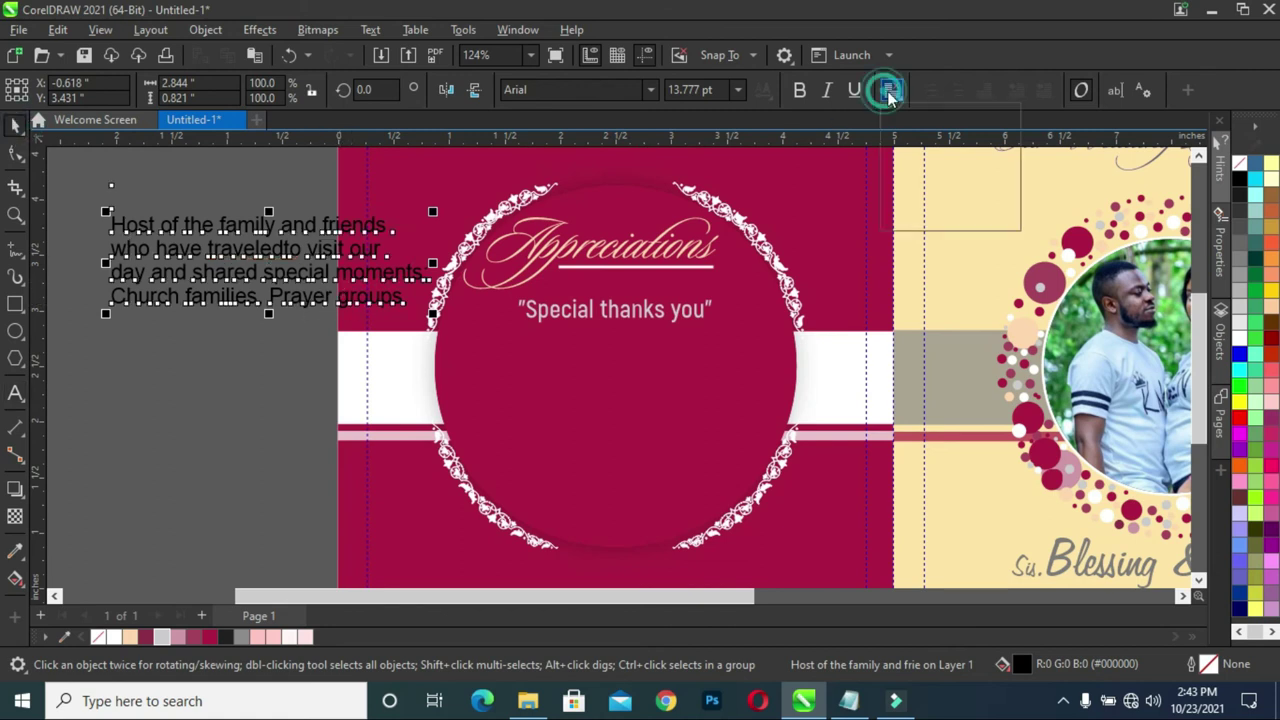
left_click(930, 156)
Resize and move the thank-you paragraph to fill the centre of the circle
mouse_move(432, 211)
left_mouse_down()
mouse_move(400, 237)
mouse_move(350, 240)
left_mouse_up()
key("Escape")
left_click_drag(239, 263, 623, 369)
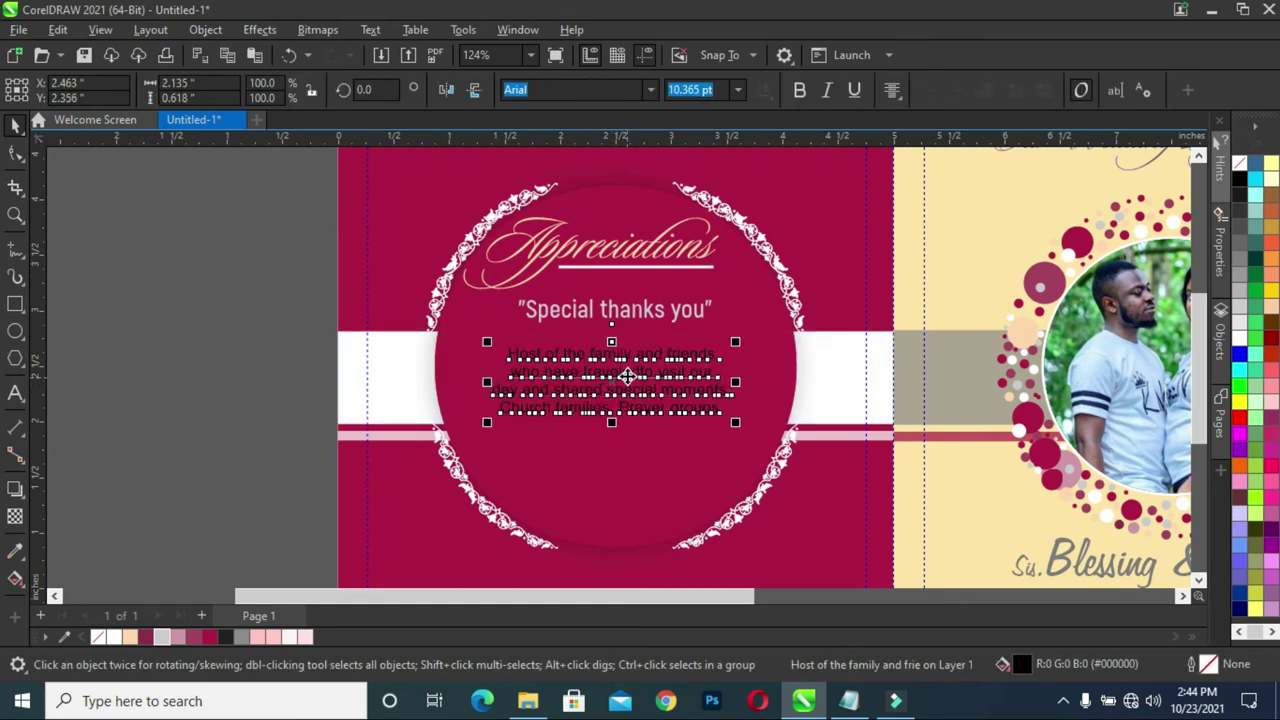
scroll(618, 432, "up", 1)
left_click_drag(426, 320, 366, 297)
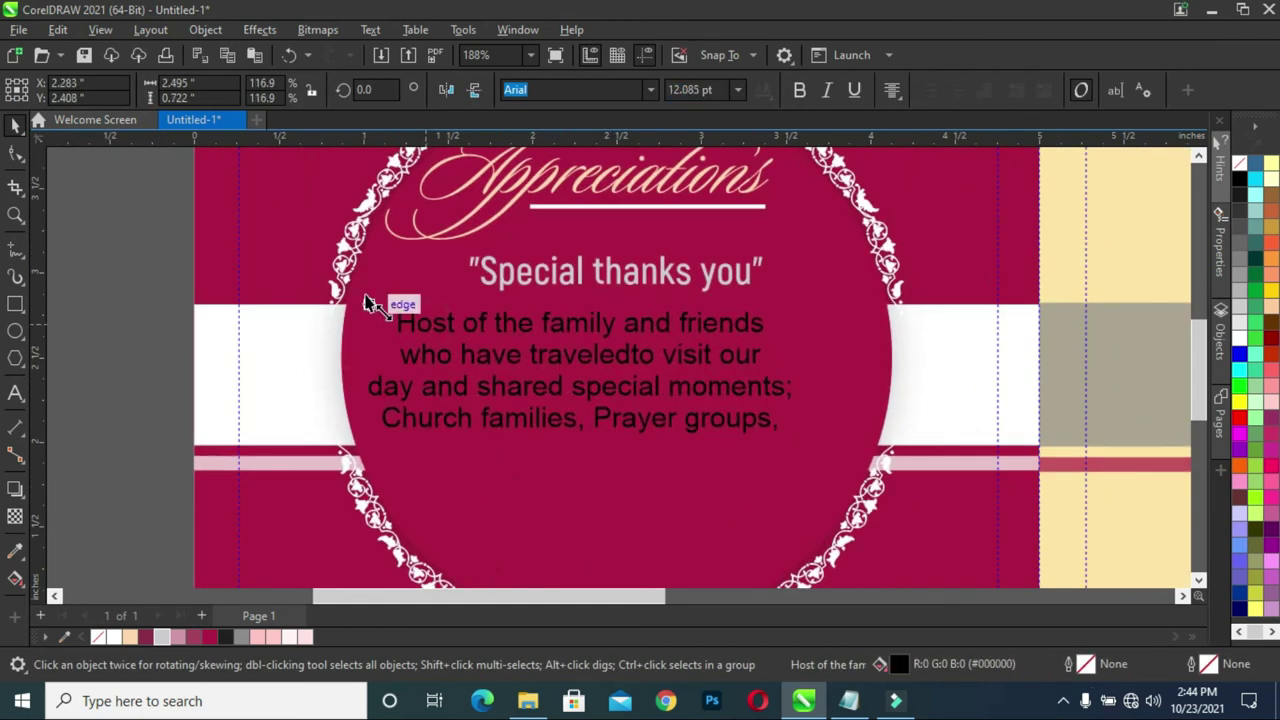
left_click_drag(795, 440, 834, 475)
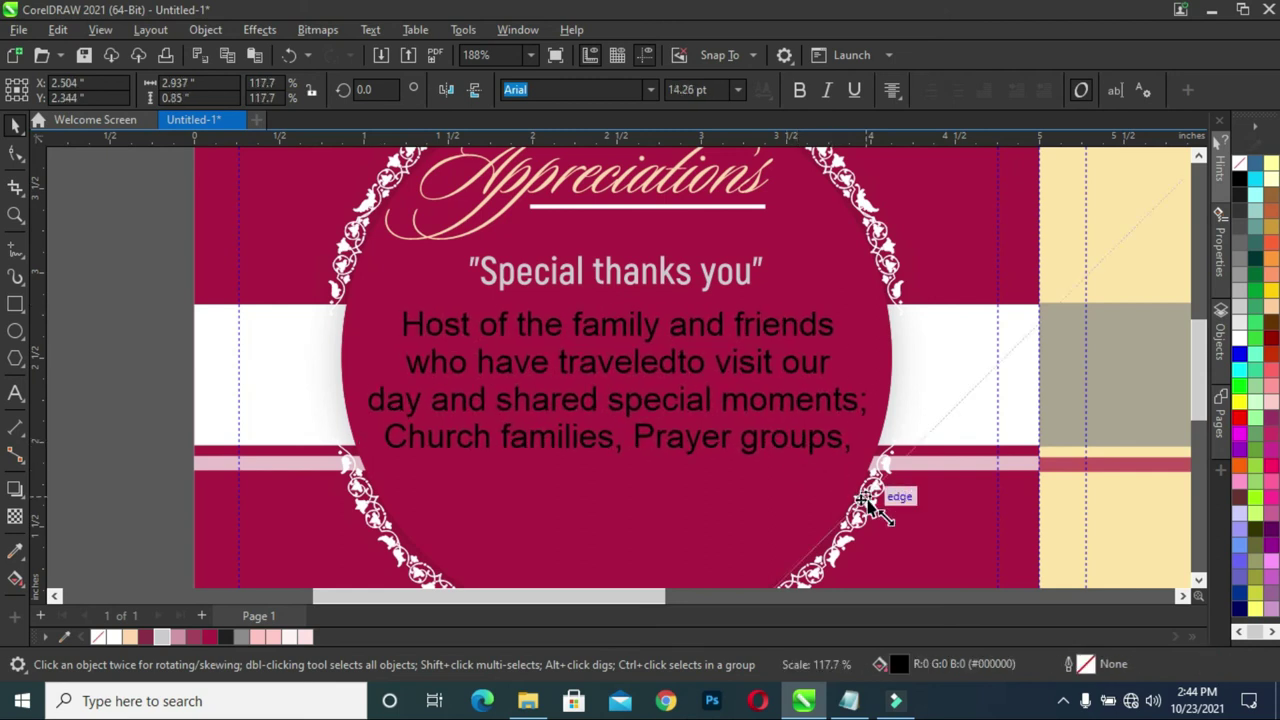
Colour the thank-you paragraph white, then select the blessing and Amen lines in Notepad
left_click(715, 437)
scroll(715, 440, "down", 2)
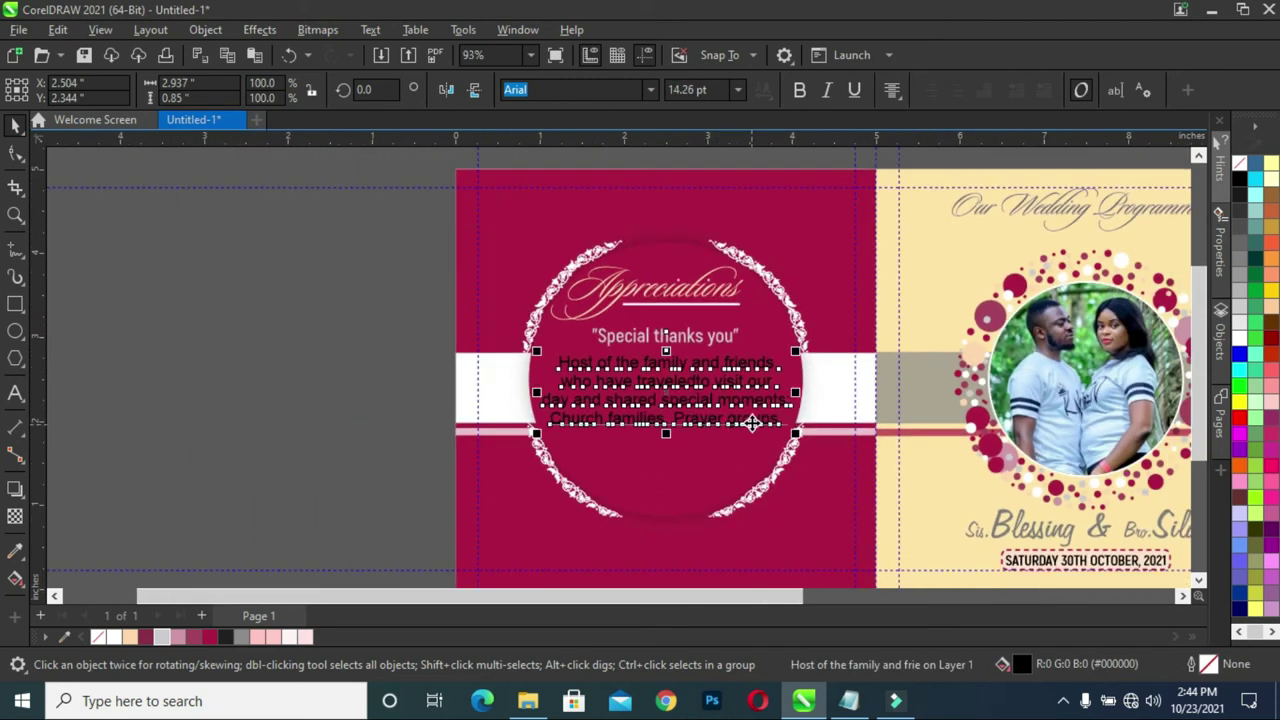
scroll(752, 423, "right", 3)
left_click(147, 380)
left_click(381, 391)
left_click(116, 637)
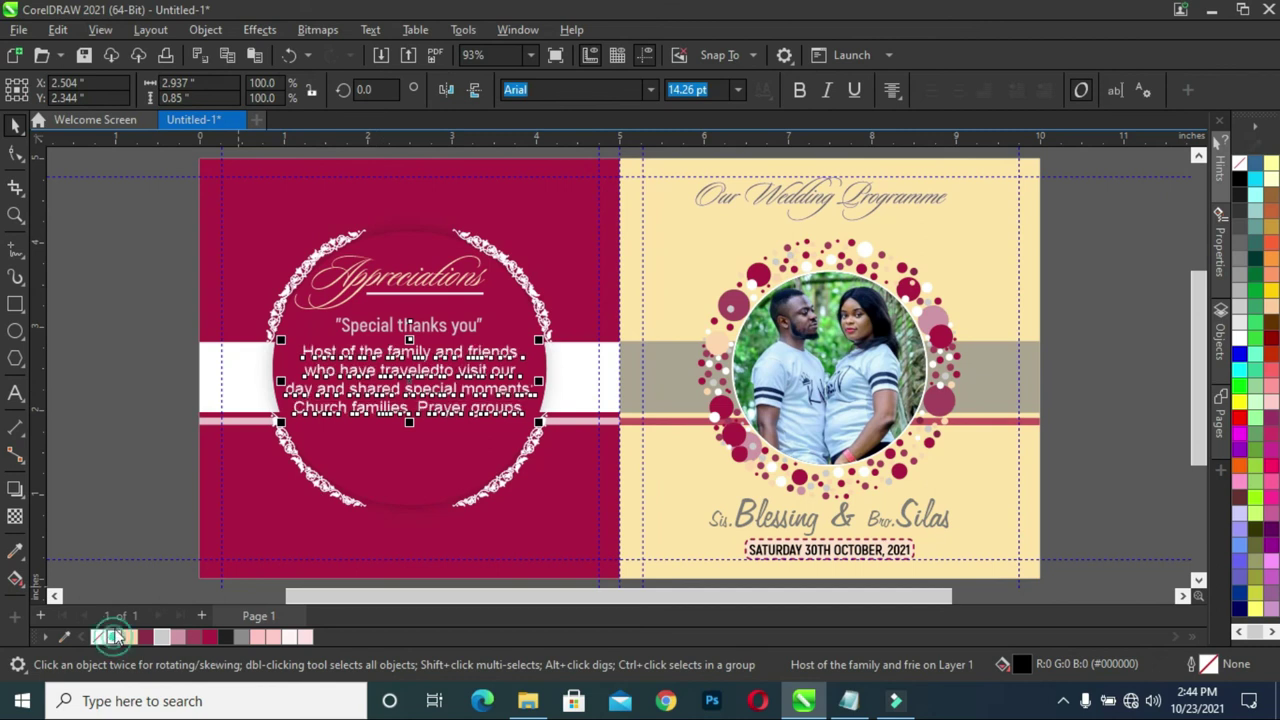
key("Escape")
left_click(848, 700)
left_click_drag(192, 338, 236, 366)
key("ctrl+c")
Paste the blessing and Amen lines as text in CorelDRAW and move it lower left
left_click(1025, 76)
key("F8")
left_click(75, 375)
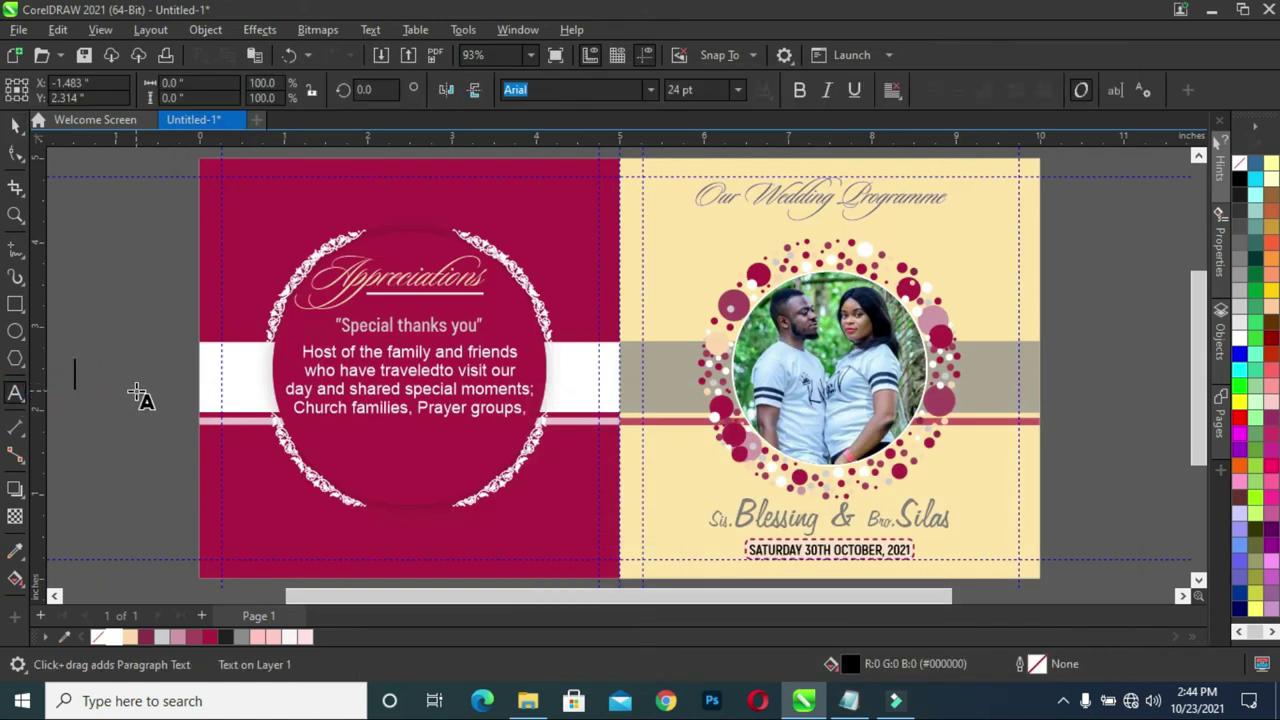
key("ctrl+v")
left_click(15, 125)
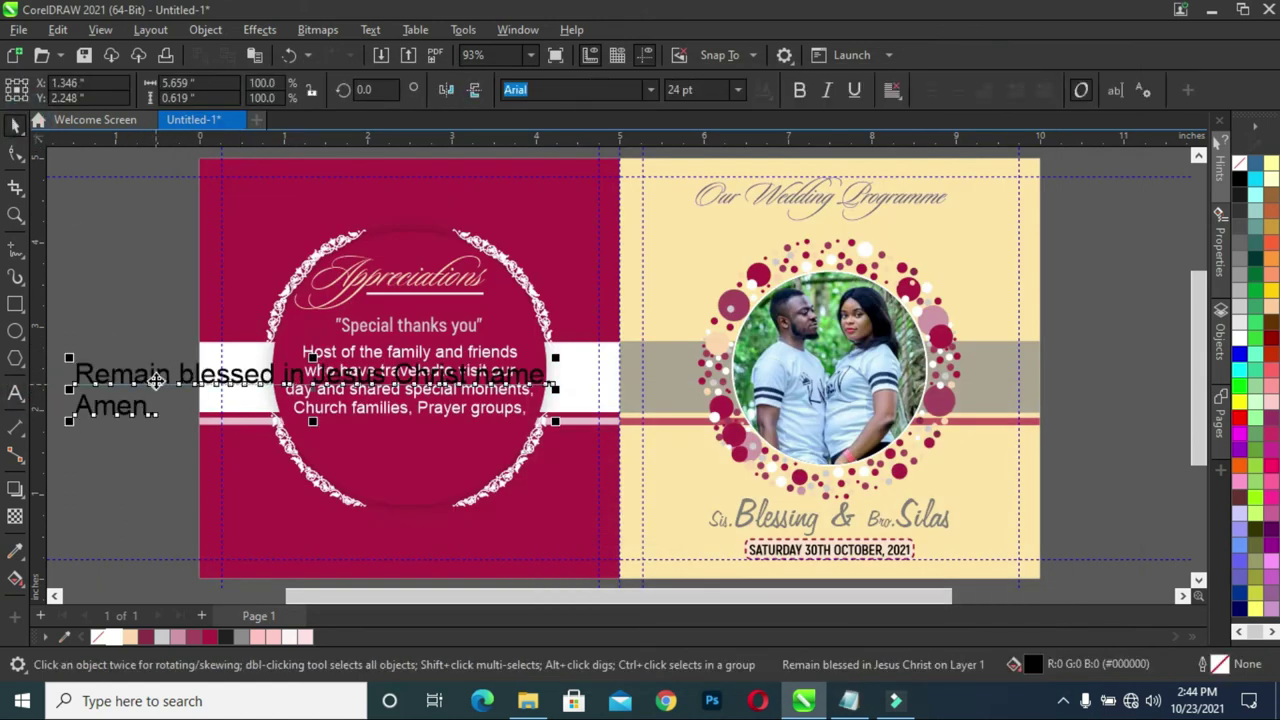
left_click_drag(157, 379, 164, 473)
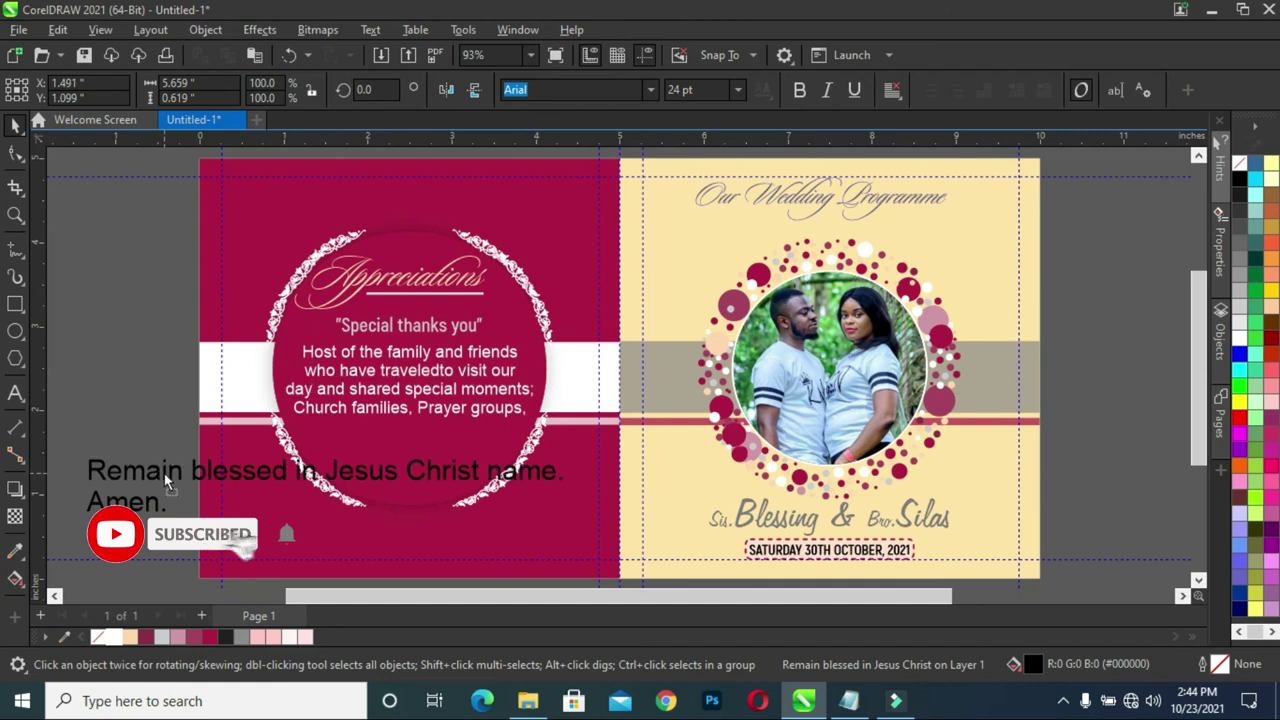
Break the blessing before 'Jesus', centre-align its lines, and shrink the block
key("F8")
left_click(320, 472)
key("Return")
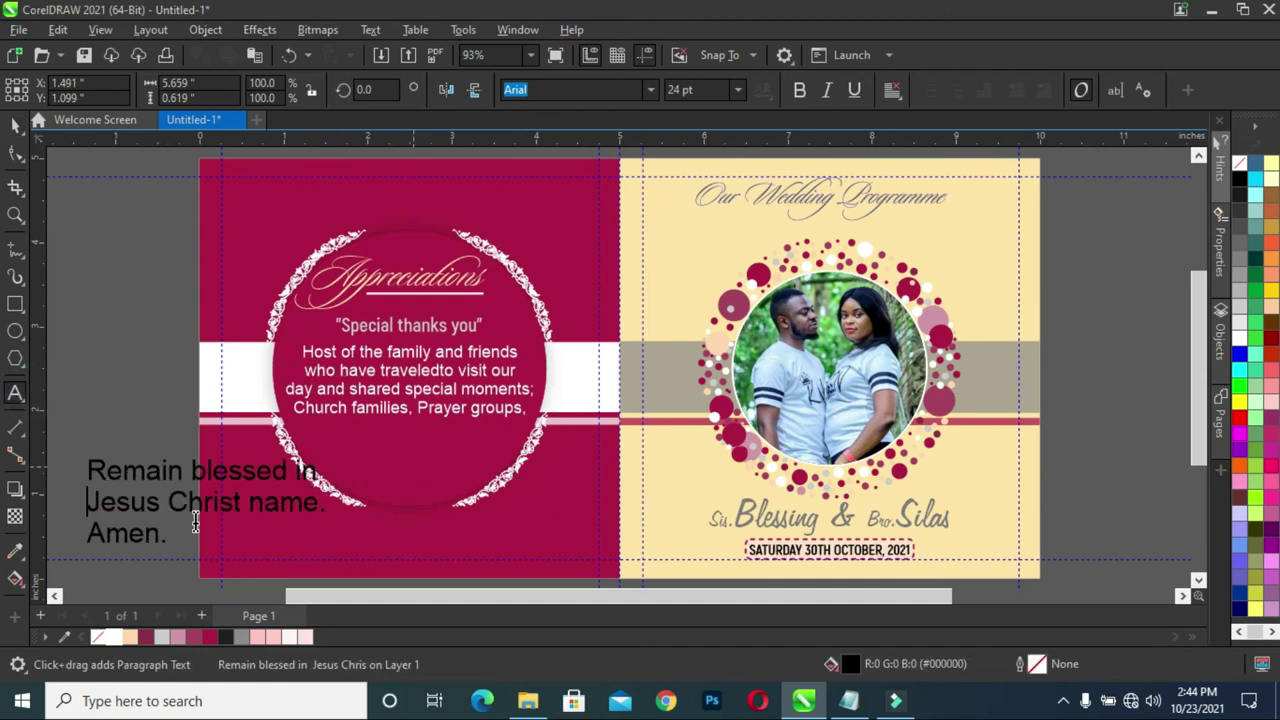
left_click(15, 125)
left_click(893, 89)
left_click(910, 158)
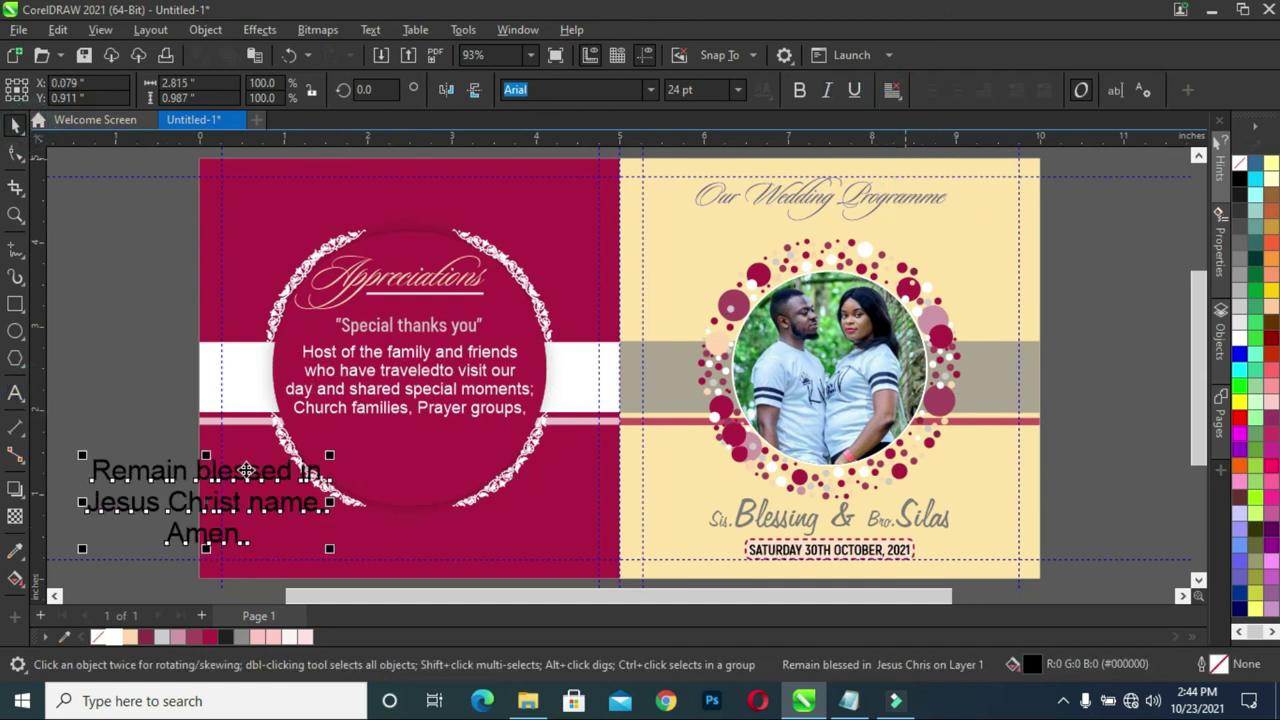
left_click_drag(331, 549, 262, 523)
Set the blessing in Akrobat Bold with tighter line spacing, placed below the thank-you paragraph
left_click(650, 89)
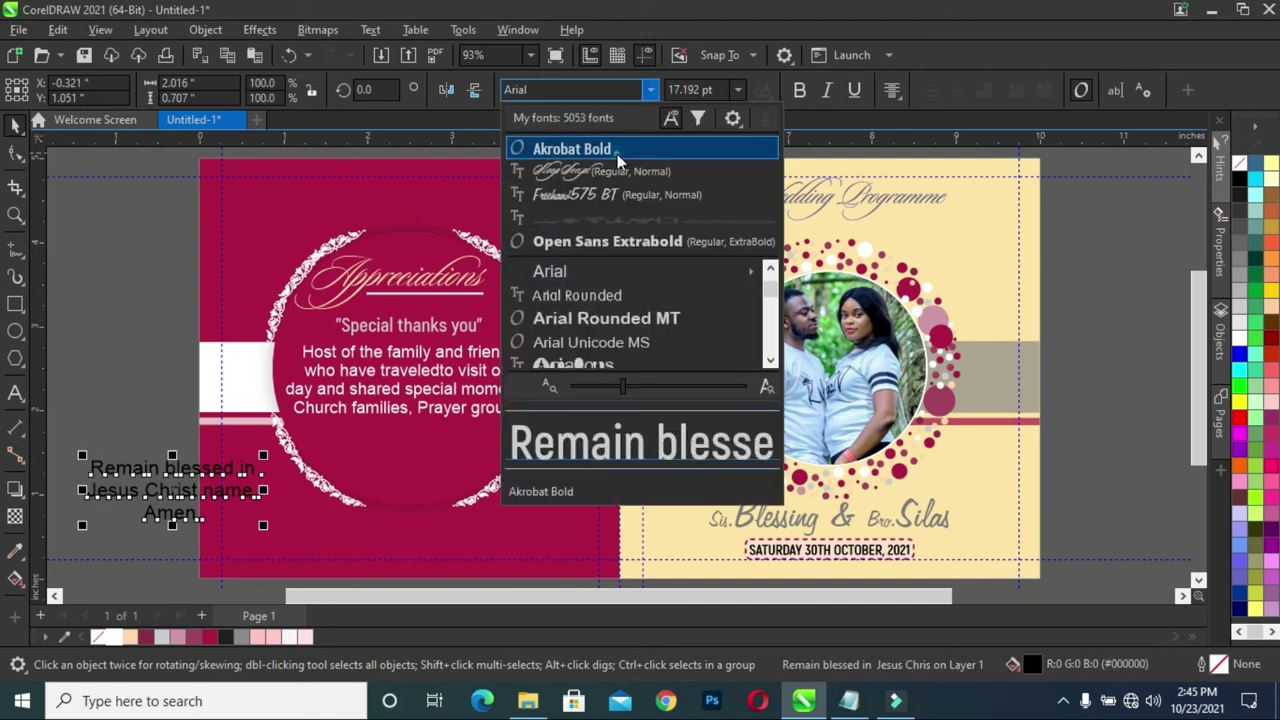
left_click(571, 134)
left_click_drag(173, 491, 404, 455)
key("F10")
left_click_drag(340, 496, 335, 482)
key("space")
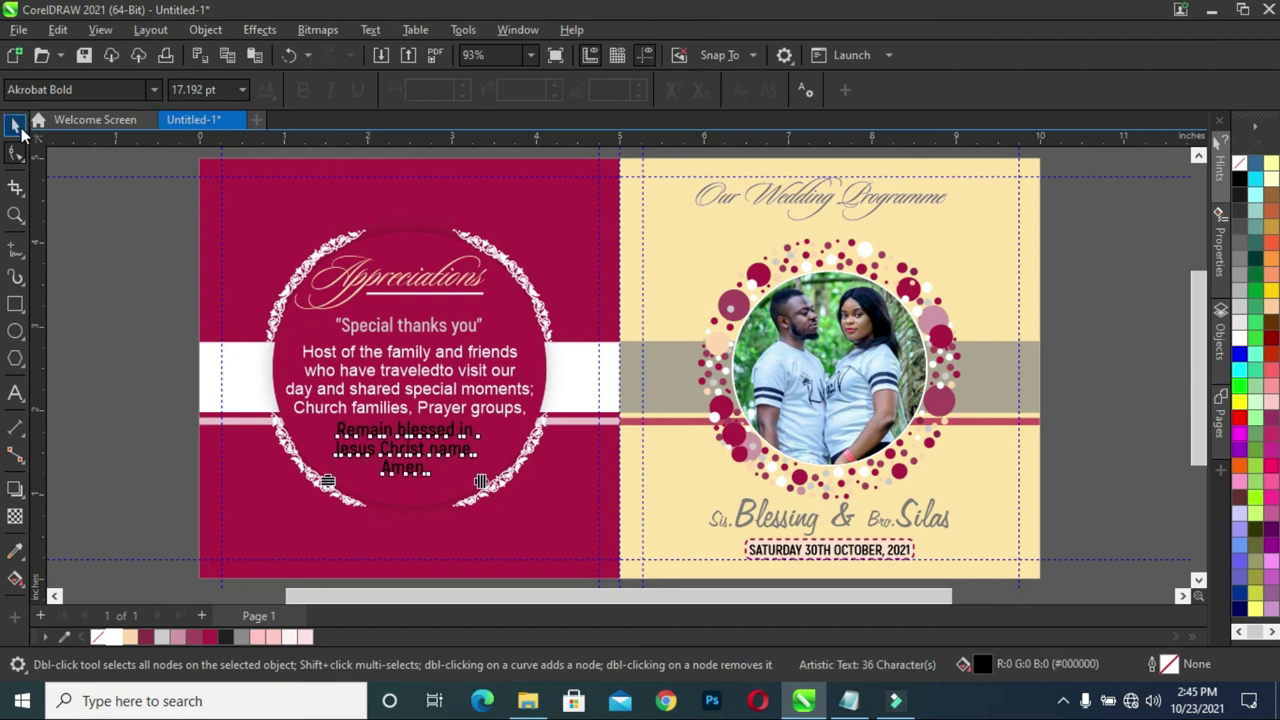
left_click_drag(408, 450, 406, 464)
Apply Akrobat Bold to the thank-you paragraph
left_click(410, 380)
left_click(650, 89)
left_click(615, 158)
left_click(129, 309)
left_click(520, 432)
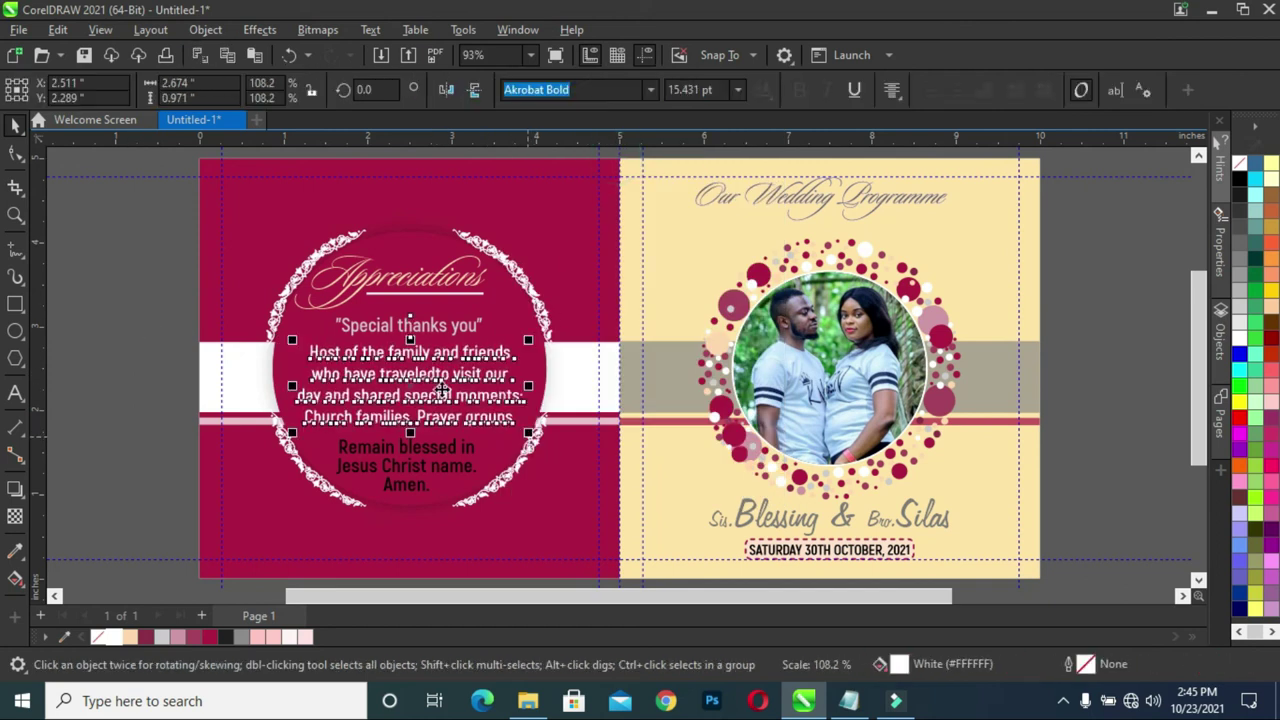
Nudge 'Special thanks you' up, then shrink and reposition the blessing under the paragraph
left_click(430, 327)
left_click_drag(430, 327, 430, 324)
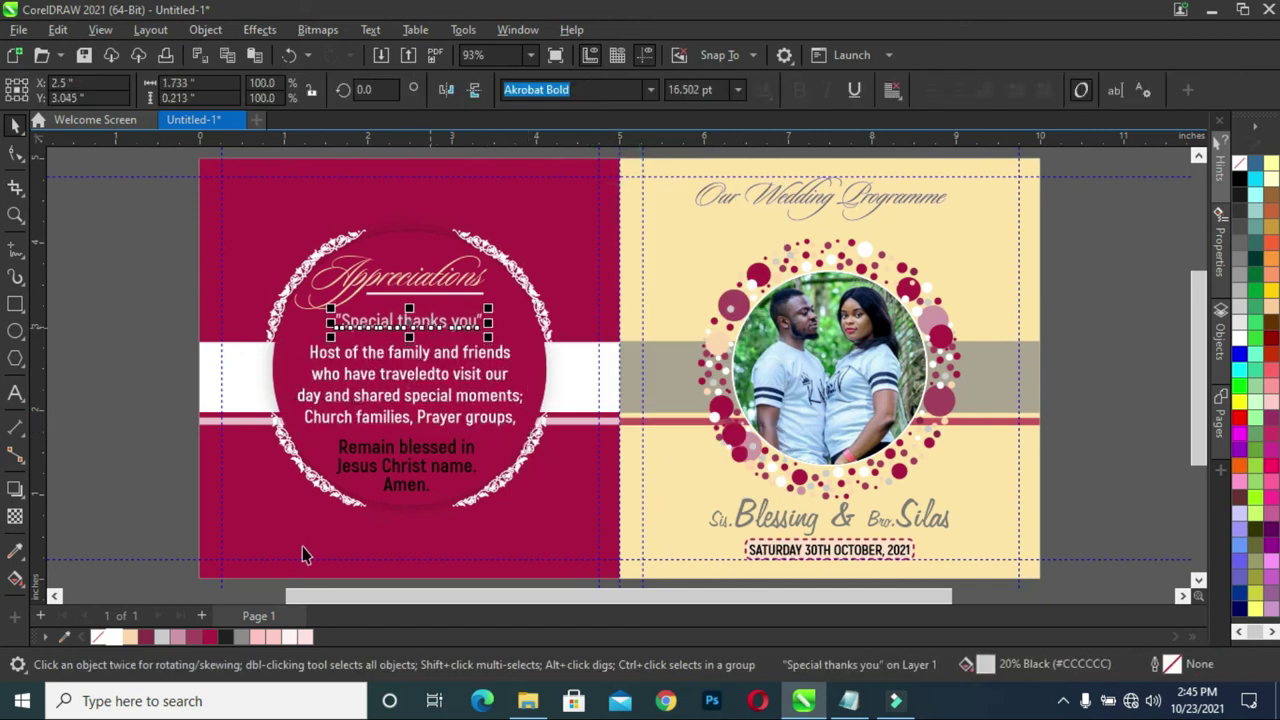
left_click(119, 483)
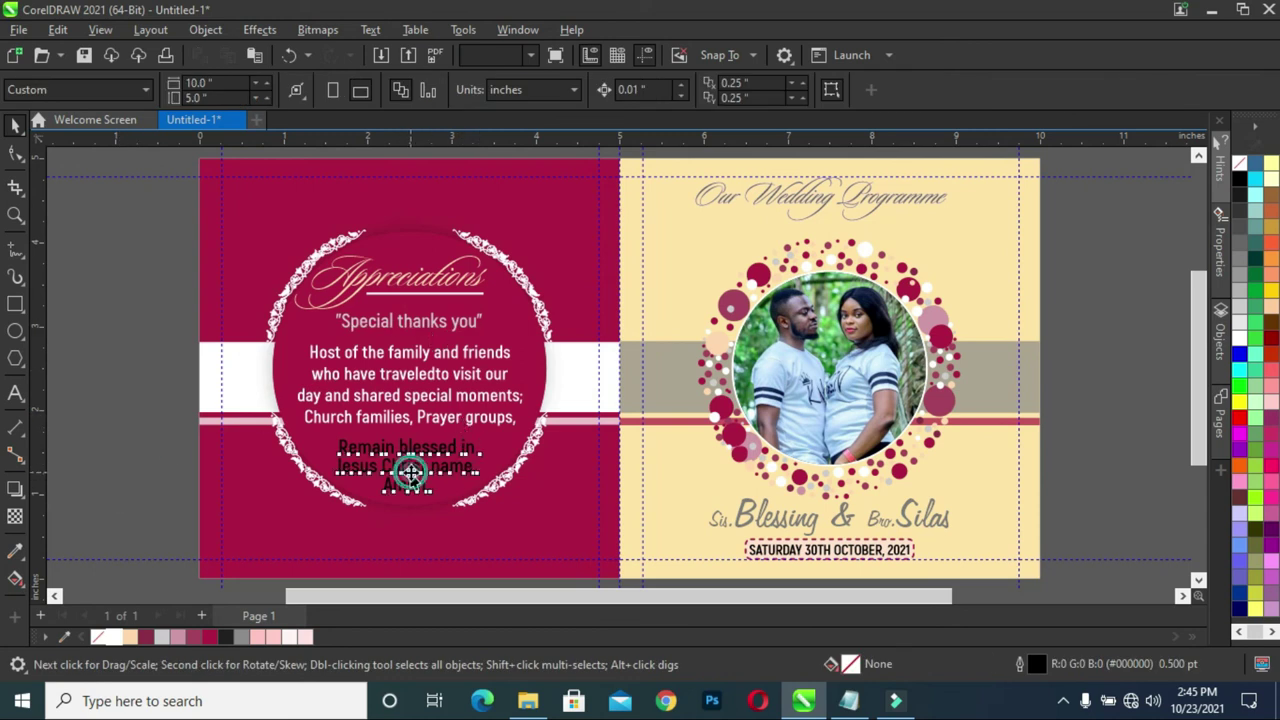
left_click_drag(410, 472, 410, 470)
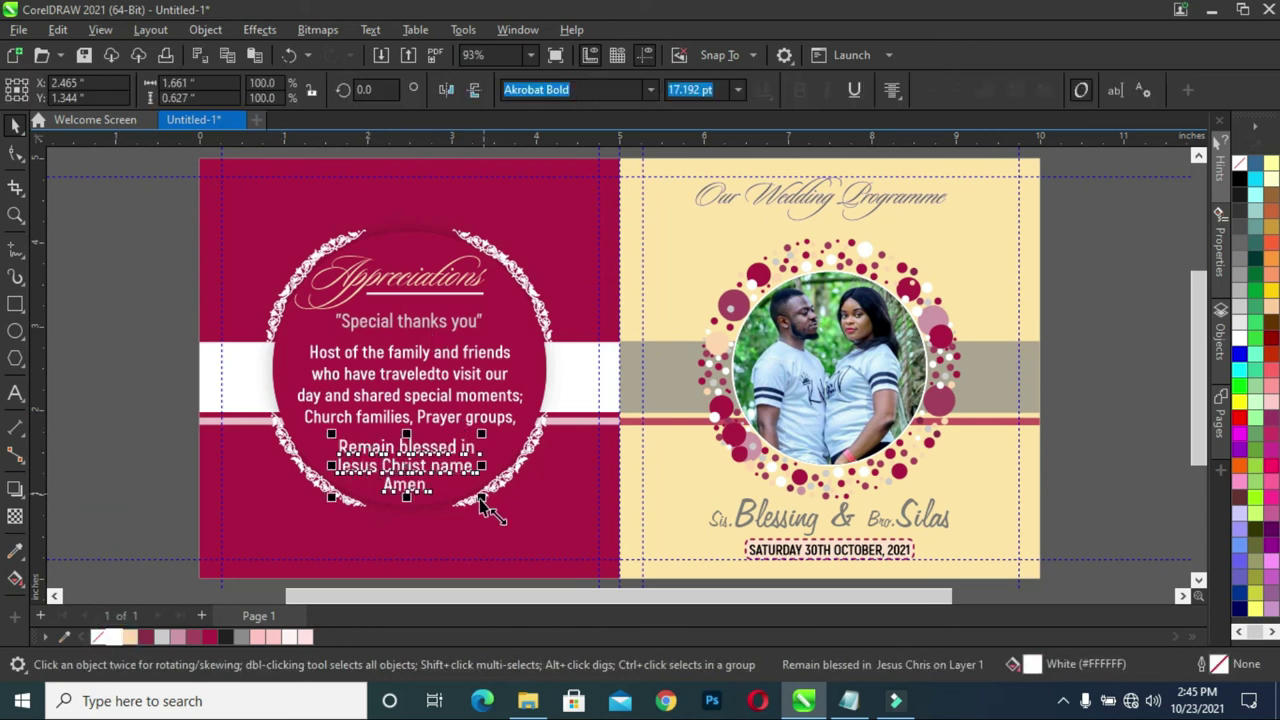
left_click_drag(480, 497, 441, 458)
left_click(164, 475)
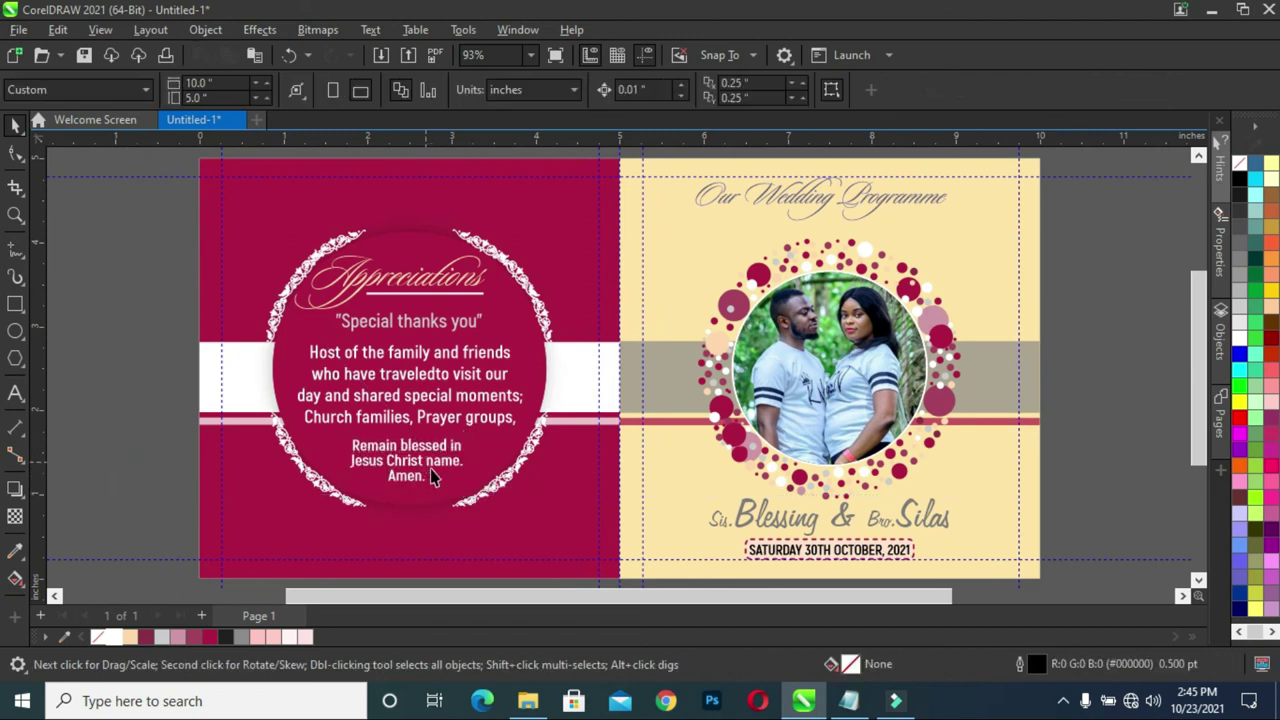
scroll(485, 458, "down", 1)
Copy the couple names onto the maroon panel and break them onto separate lines
scroll(829, 540, "up", 1)
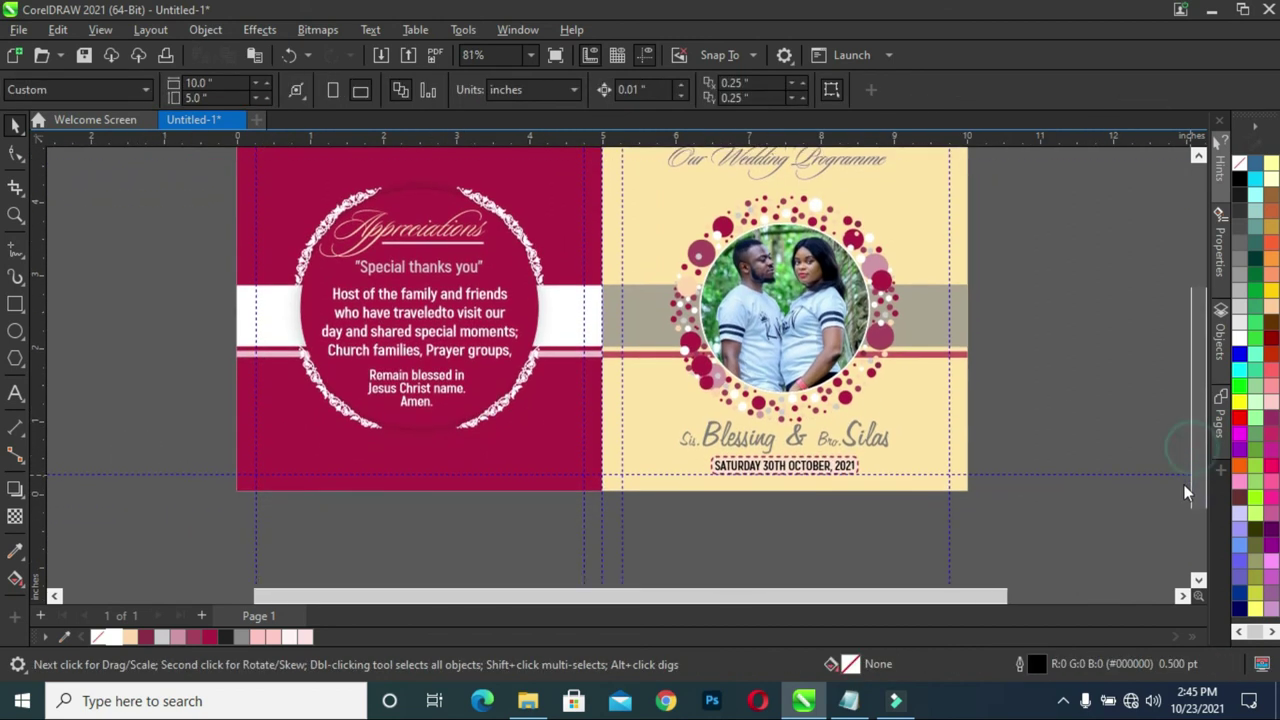
scroll(800, 480, "up", 1)
left_click(762, 438)
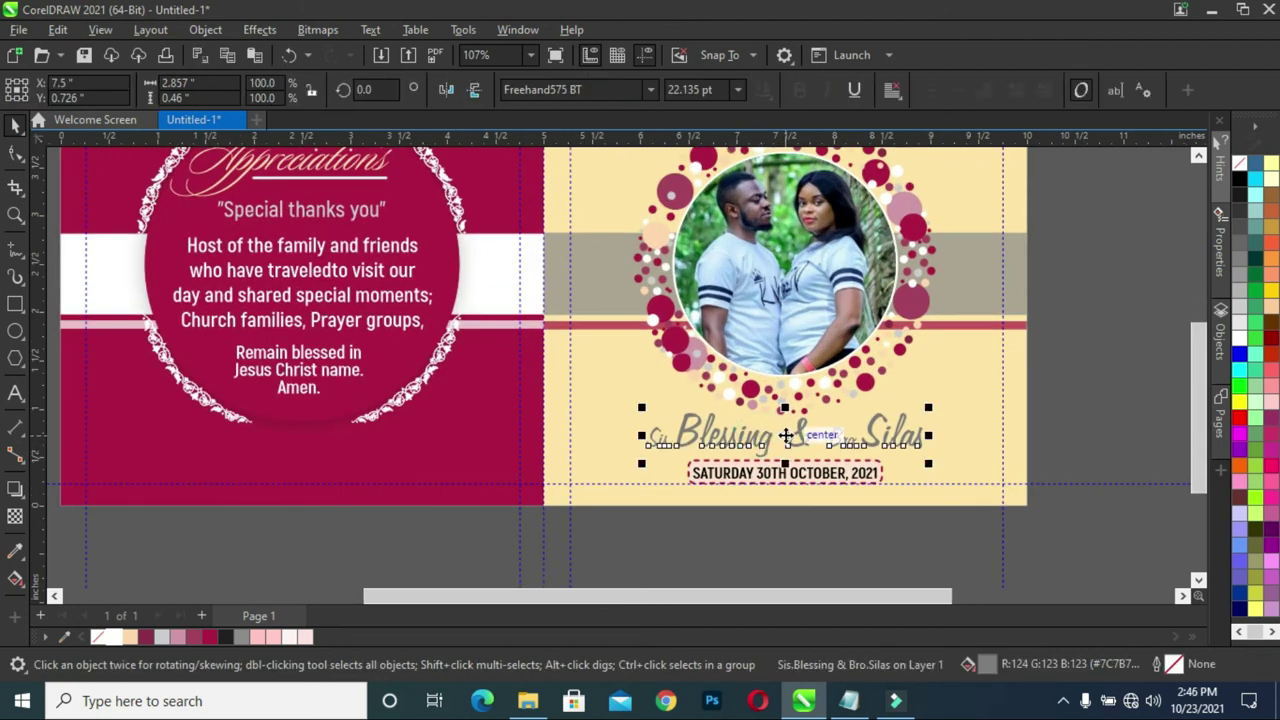
left_click_drag(786, 436, 459, 456)
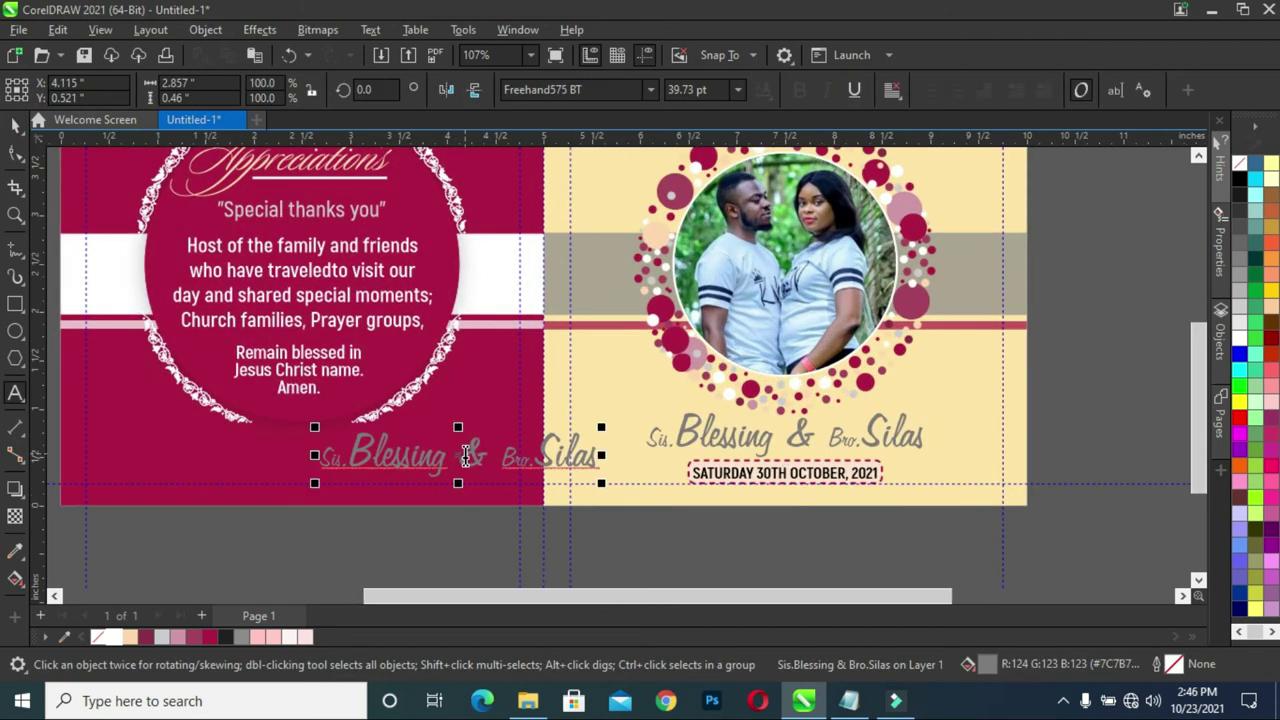
left_click(494, 450)
key("Return")
key("Return")
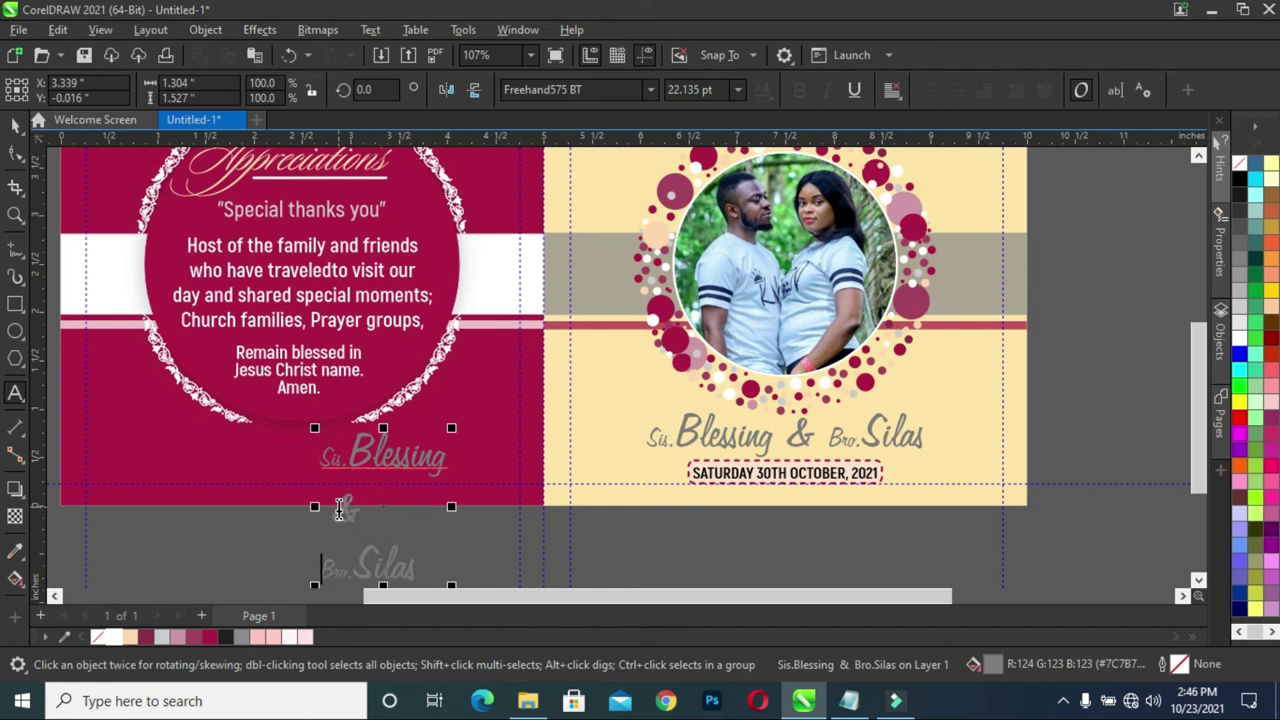
Cut the ampersand out of the copied names into its own text object
double_click(345, 508)
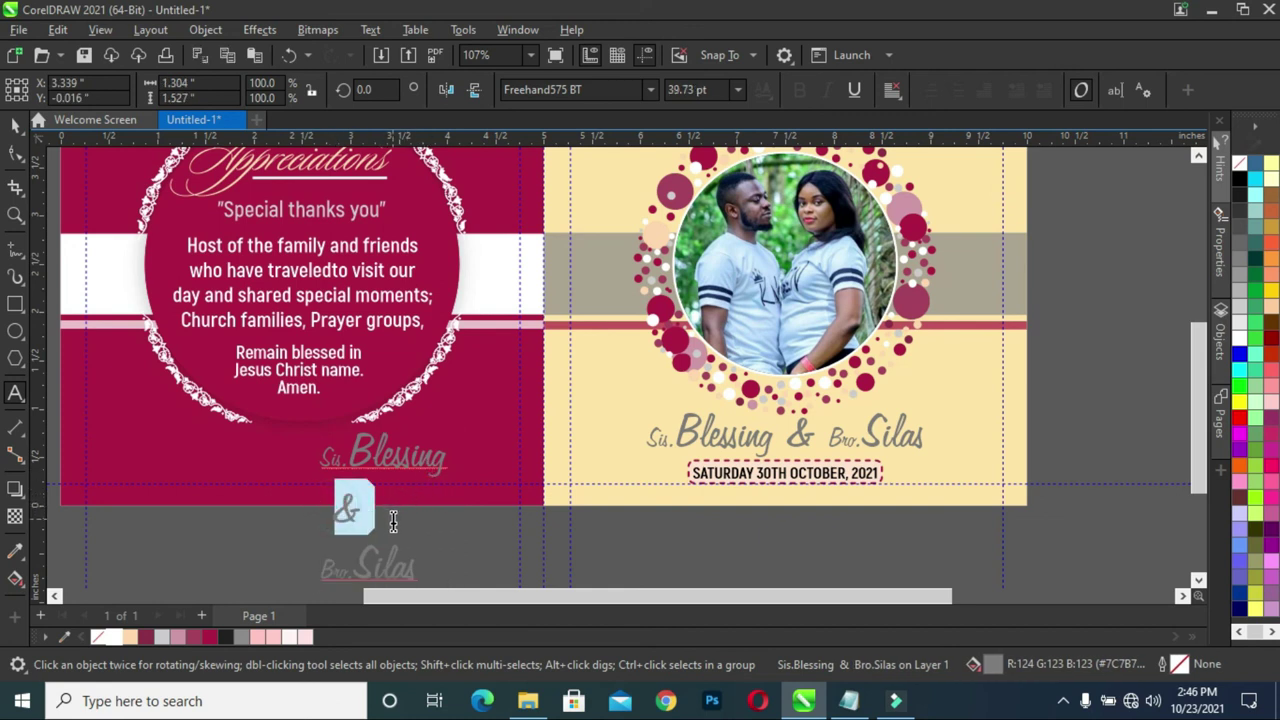
key("ctrl+x")
left_click(200, 540)
key("ctrl+v")
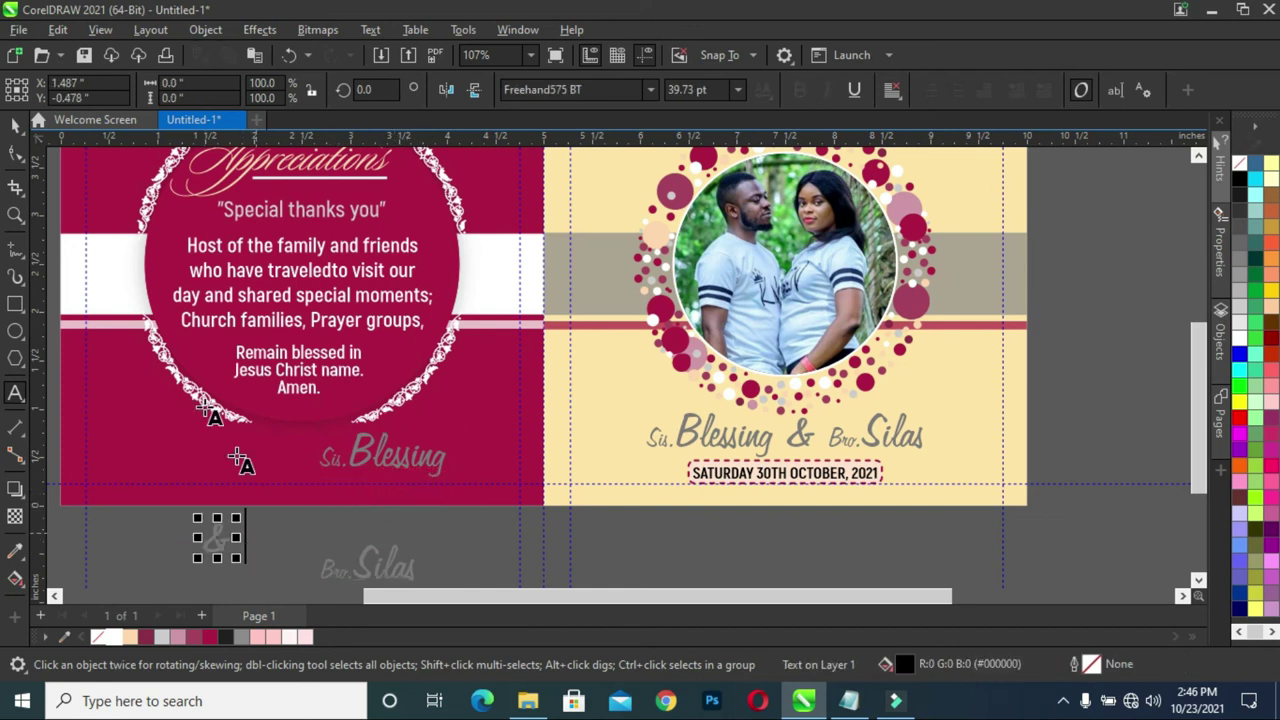
Tighten line spacing so the second name stacks under the first, then move the block up-left
left_click(370, 565)
left_click(15, 152)
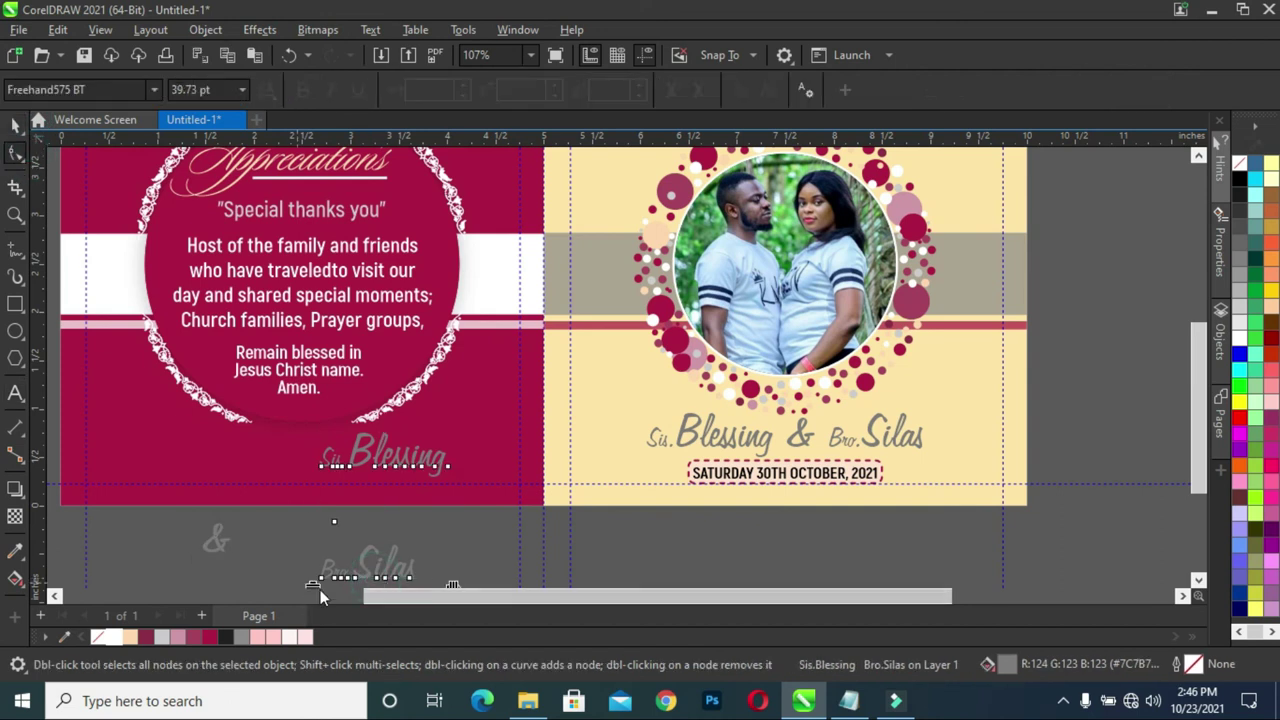
left_click_drag(320, 589, 310, 498)
key("space")
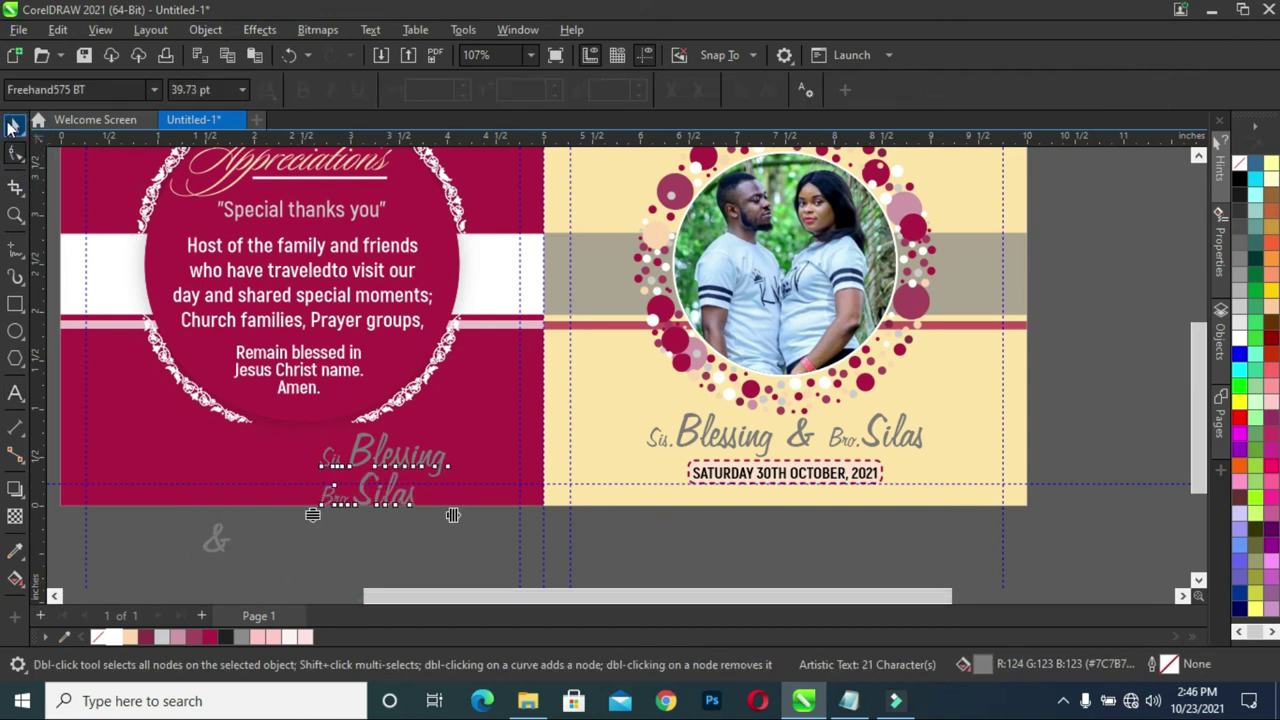
left_click_drag(390, 497, 317, 479)
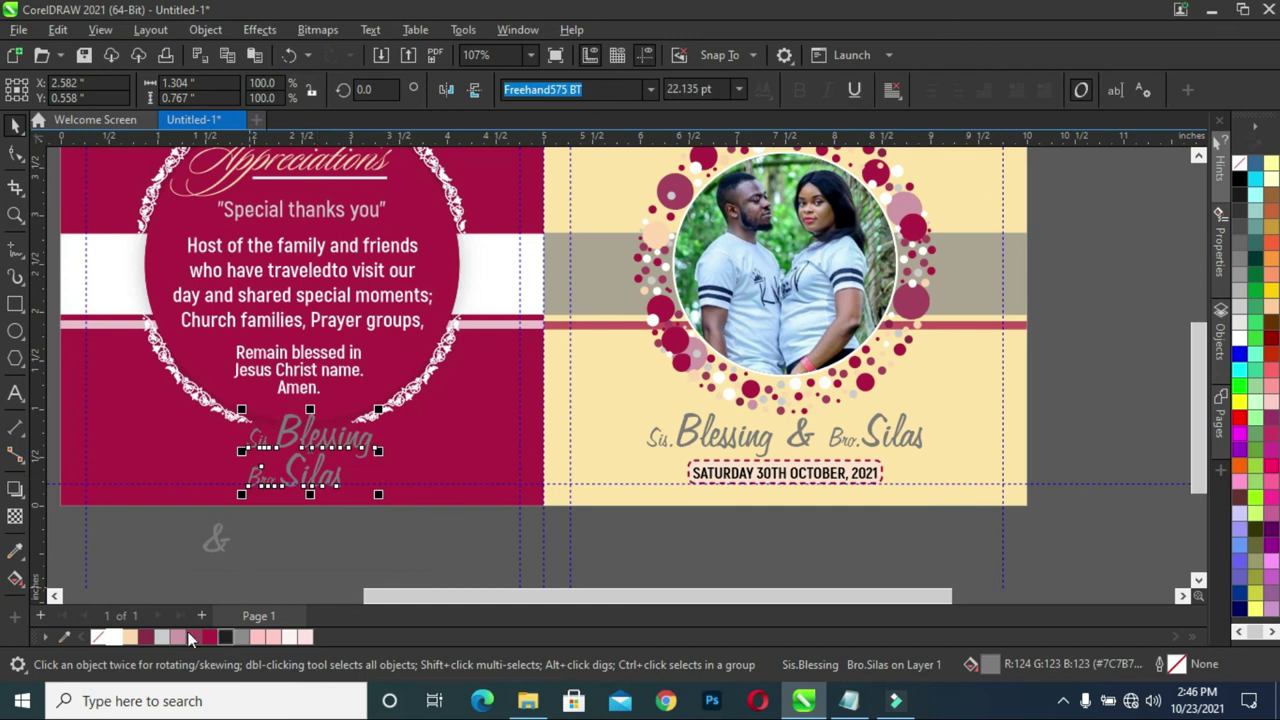
Colour the stacked names light peach and shrink them beneath the blessing
left_click(130, 637)
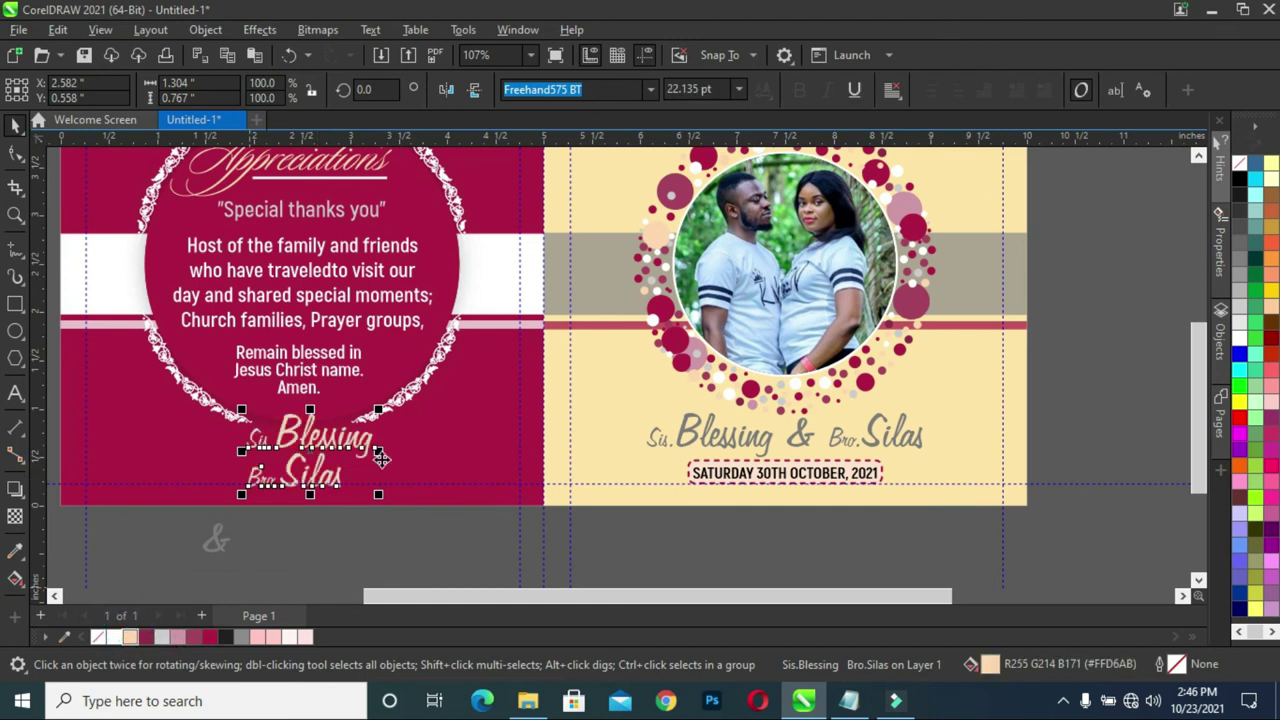
scroll(327, 463, "up", 2)
mouse_move(402, 508)
left_mouse_down()
mouse_move(338, 468)
mouse_move(378, 490)
mouse_move(371, 480)
left_mouse_up()
left_click(337, 471)
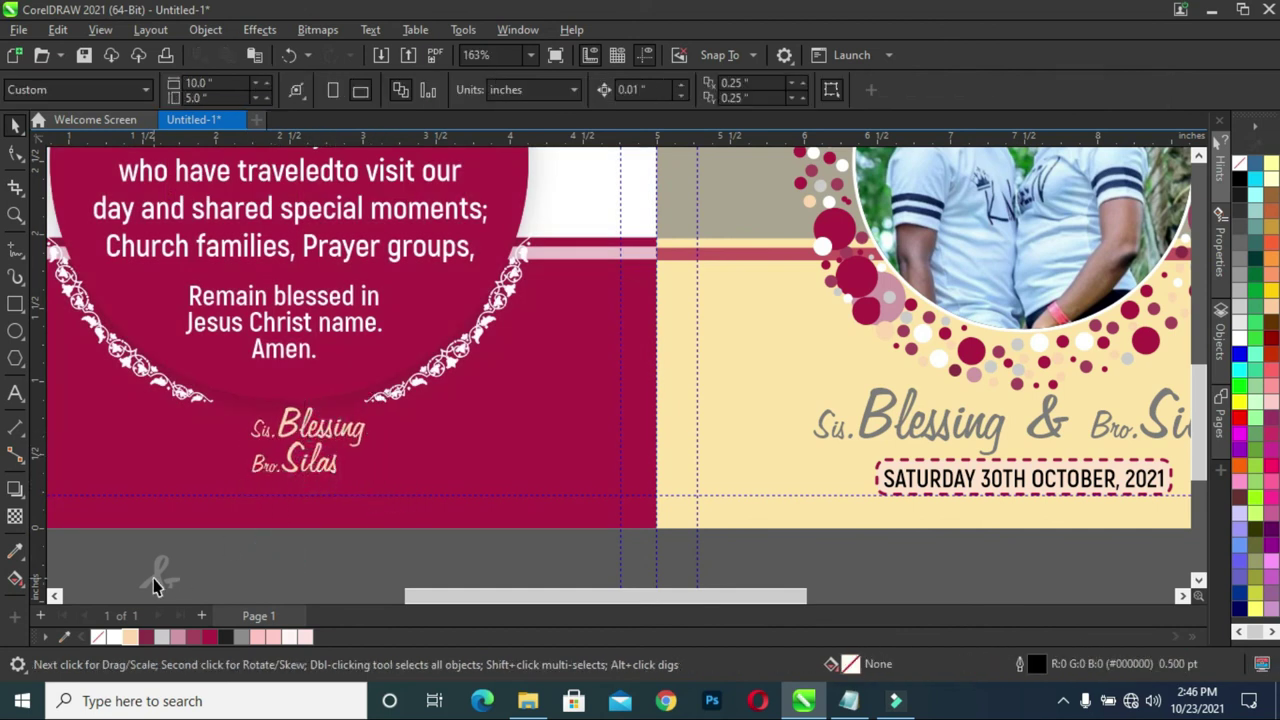
Place the ampersand beside the second name and colour it white
left_click_drag(158, 572, 390, 446)
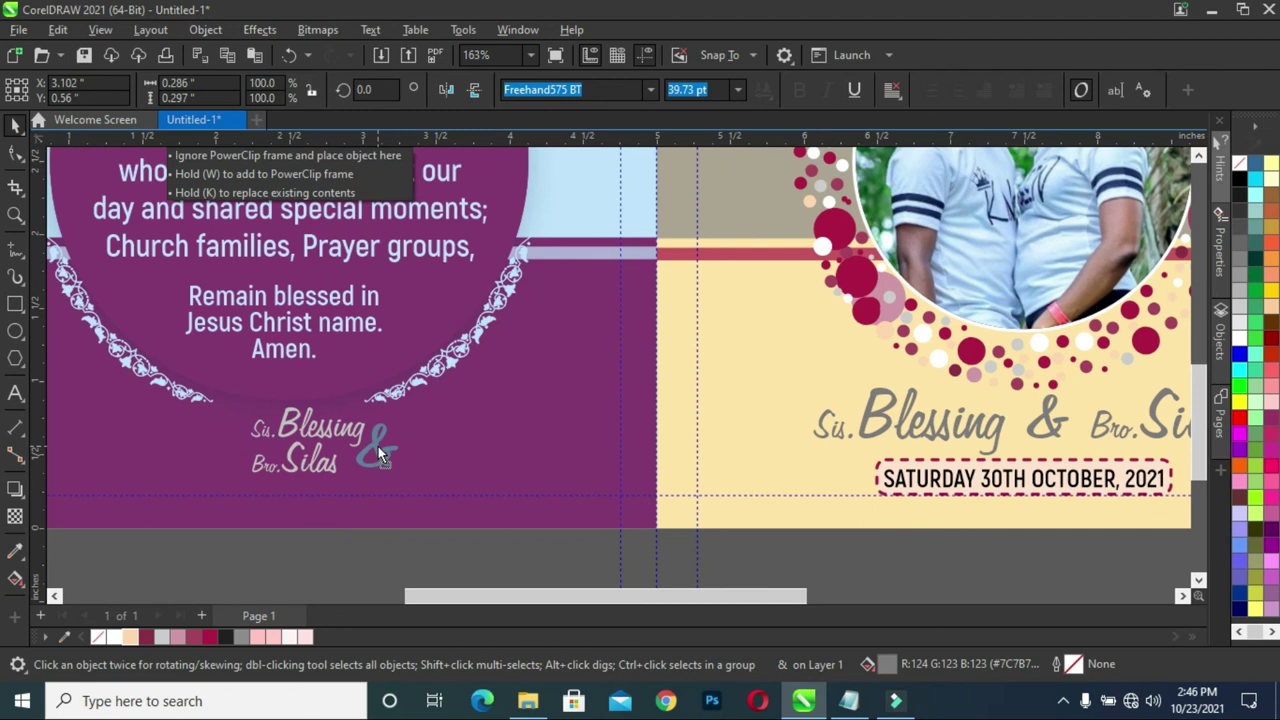
left_click_drag(373, 449, 373, 449)
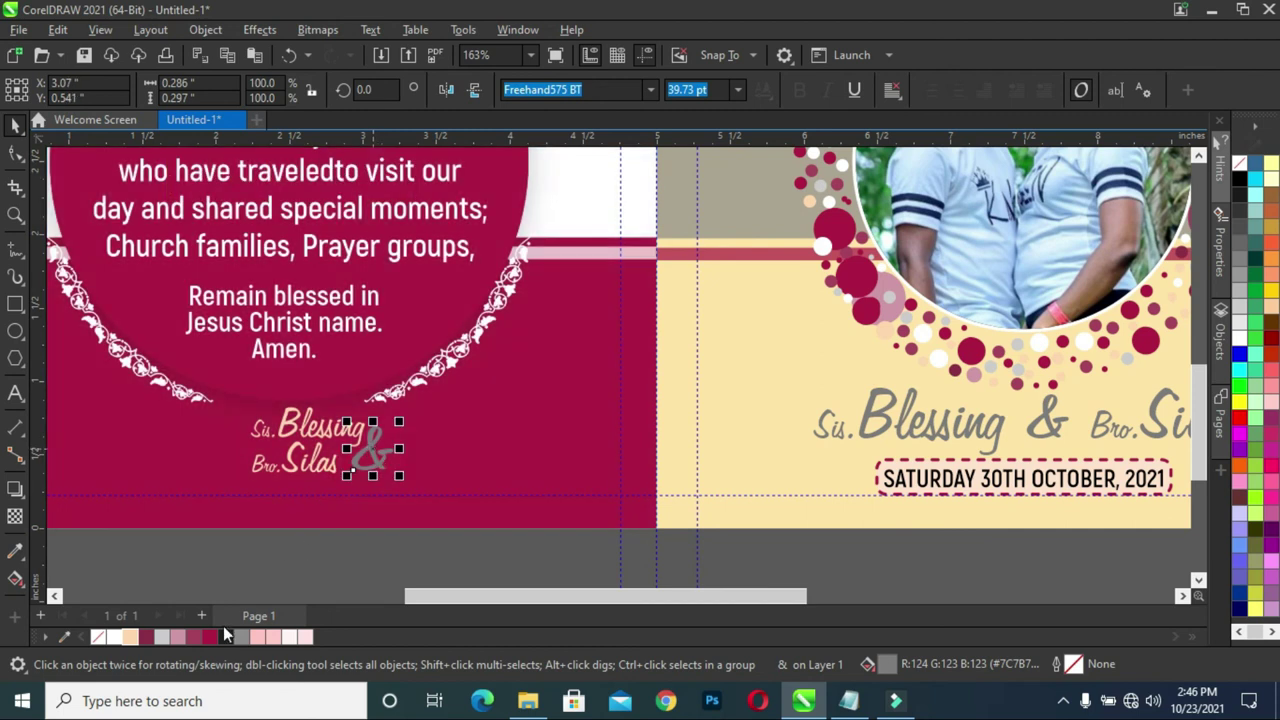
left_click(118, 638)
left_click(269, 554)
Nudge the names and ampersand left together to finalise their position
scroll(354, 514, "down", 1)
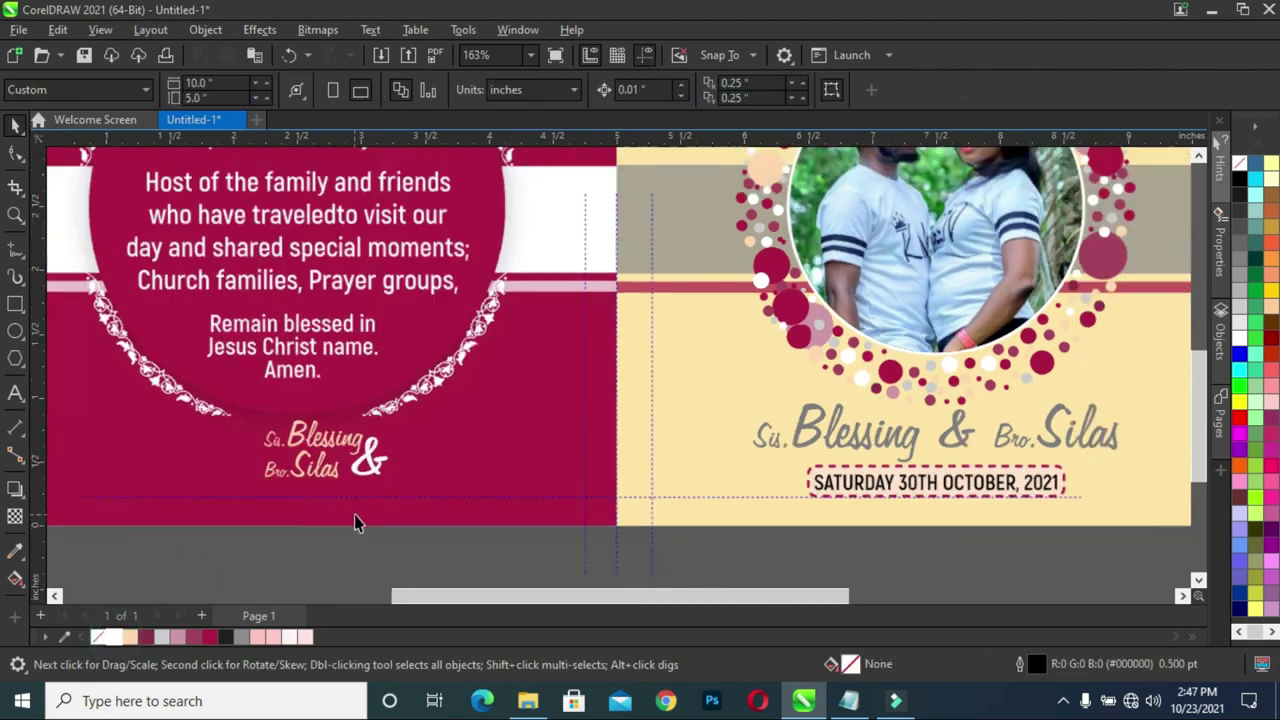
scroll(354, 514, "down", 1)
left_click_drag(417, 551, 222, 430)
left_click_drag(320, 460, 300, 462)
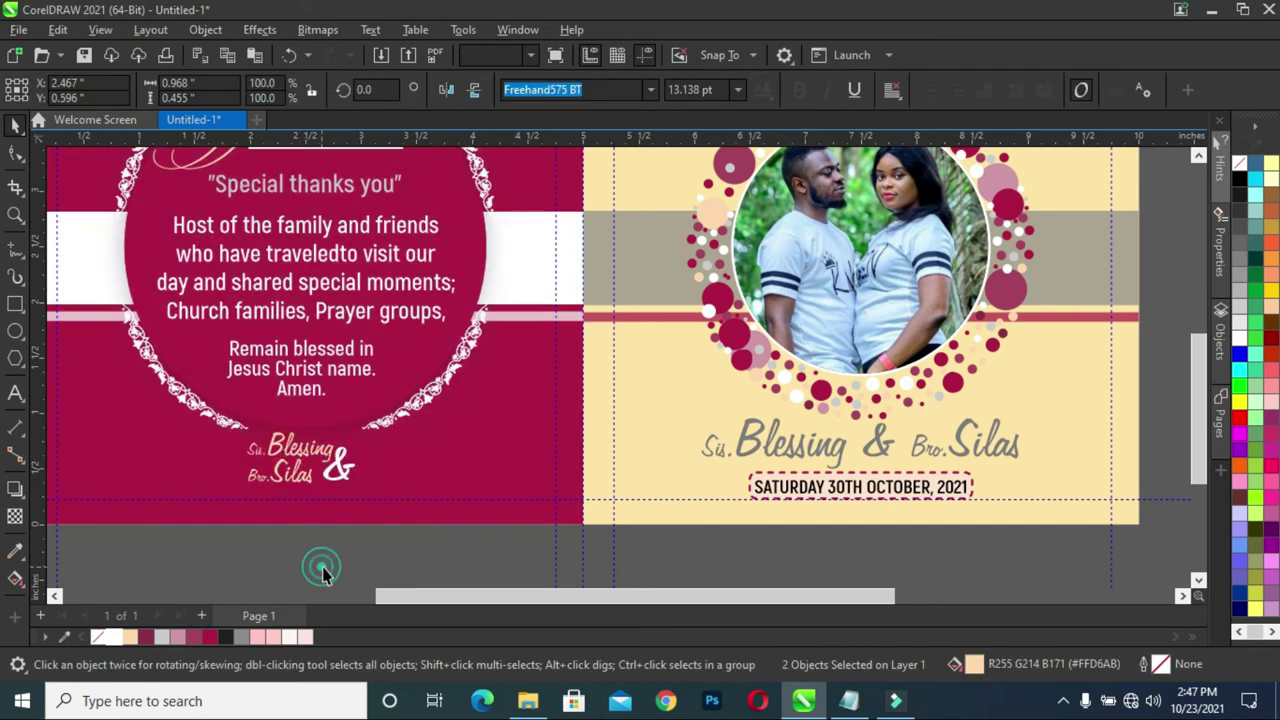
left_click(323, 569)
scroll(401, 561, "down", 1)
mouse_move(415, 560)
left_mouse_down()
mouse_move(268, 458)
mouse_move(316, 490)
left_mouse_up()
scroll(313, 490, "up", 1)
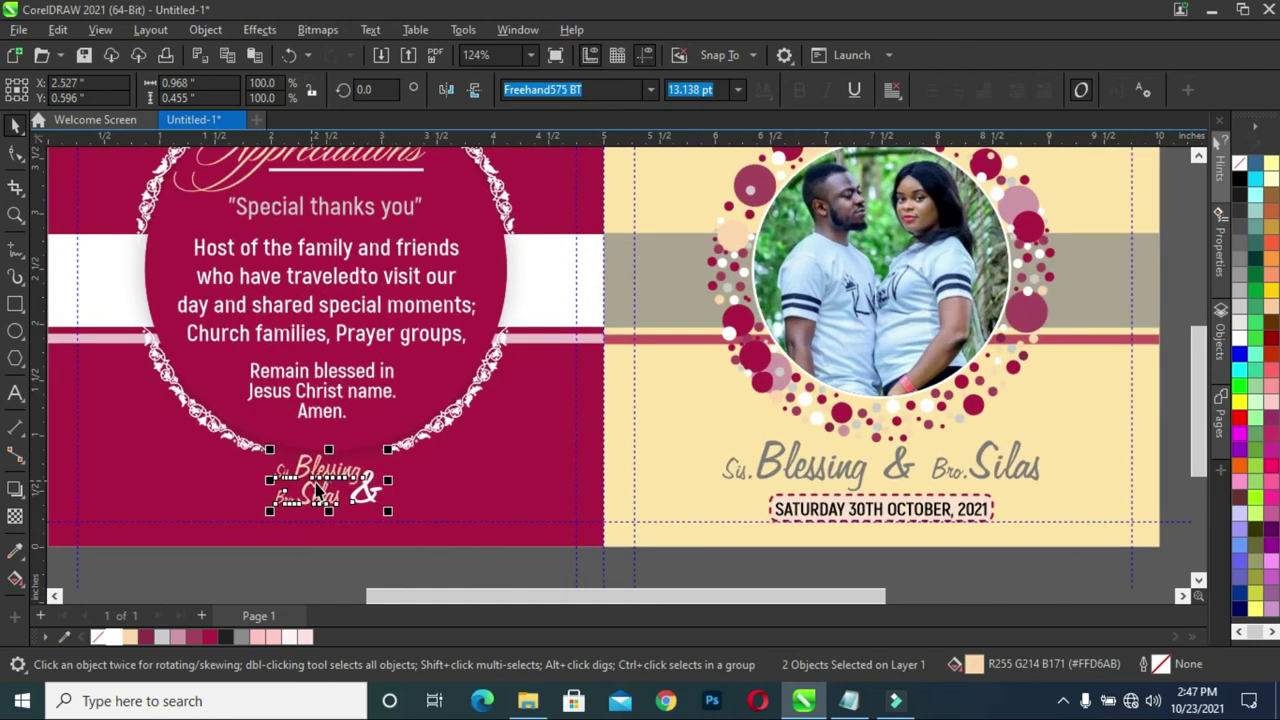
left_click(310, 570)
scroll(366, 480, "down", 1)
scroll(384, 503, "down", 1)
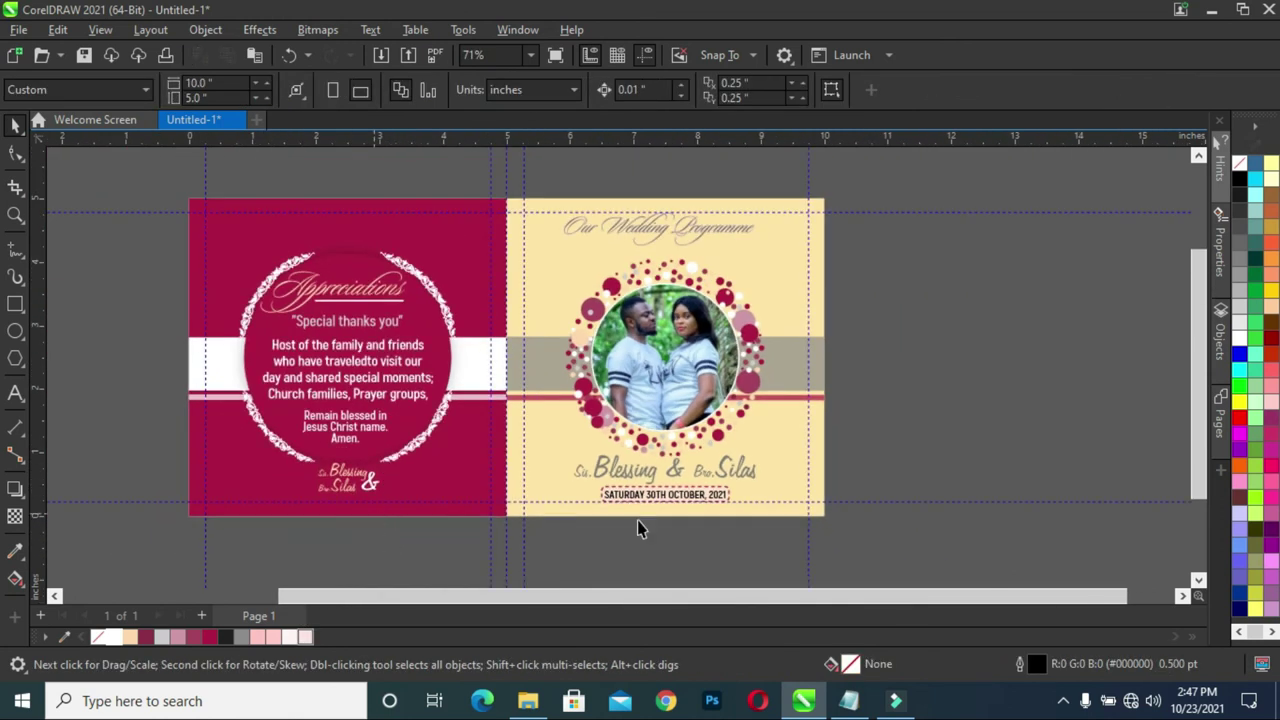
left_click(945, 383)
scroll(212, 362, "right", 1)
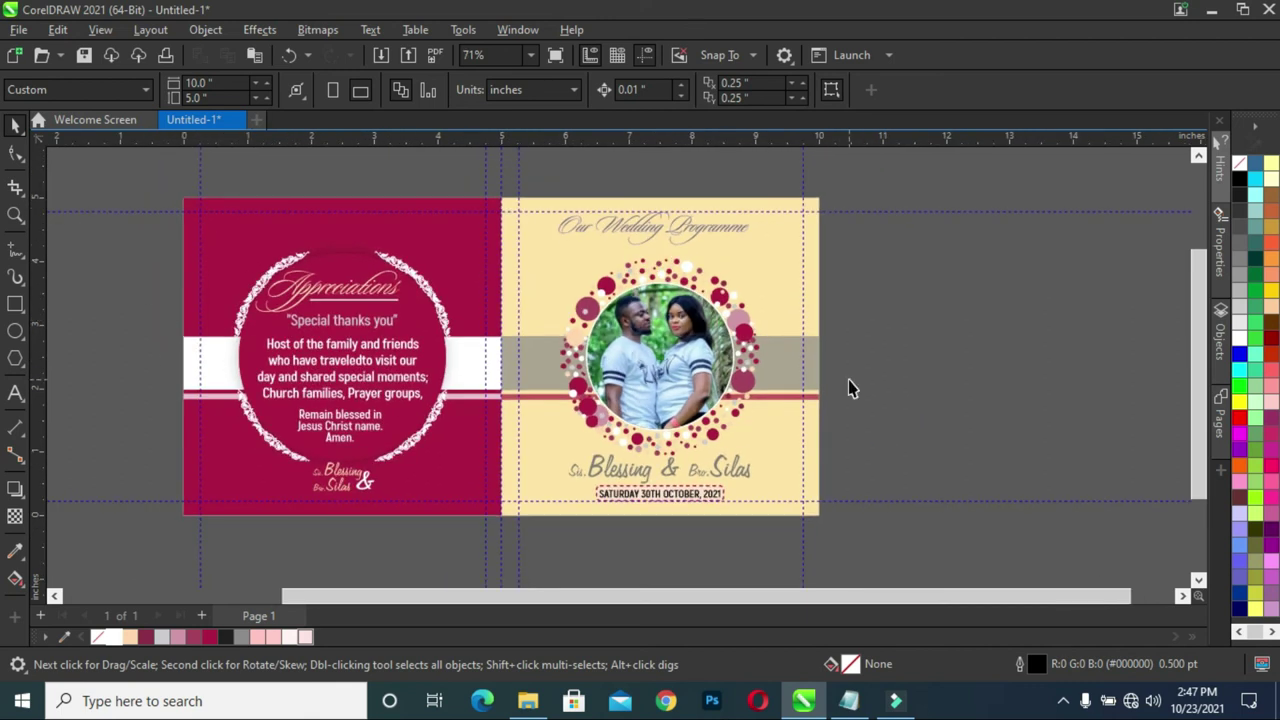